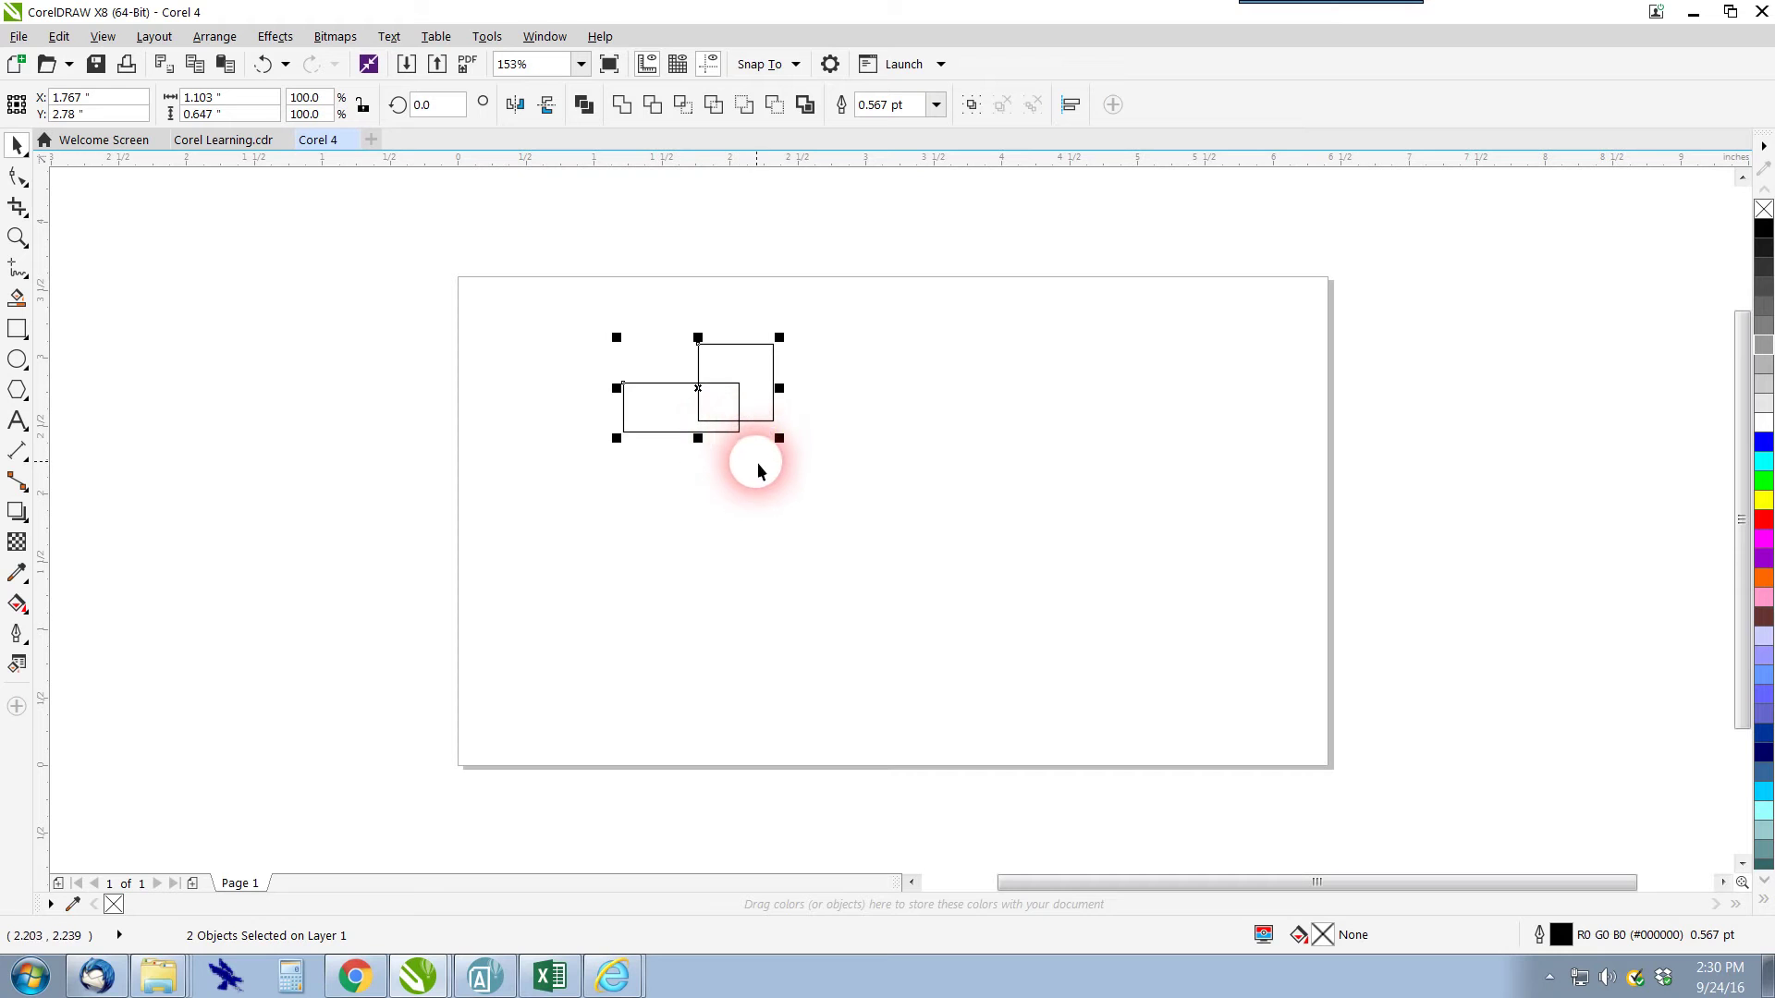
Copy the overlapping rectangle and square together below and to the right of the originals, leaving the copied pair selected
left_click_drag(712, 404, 859, 529)
right_click(859, 529)
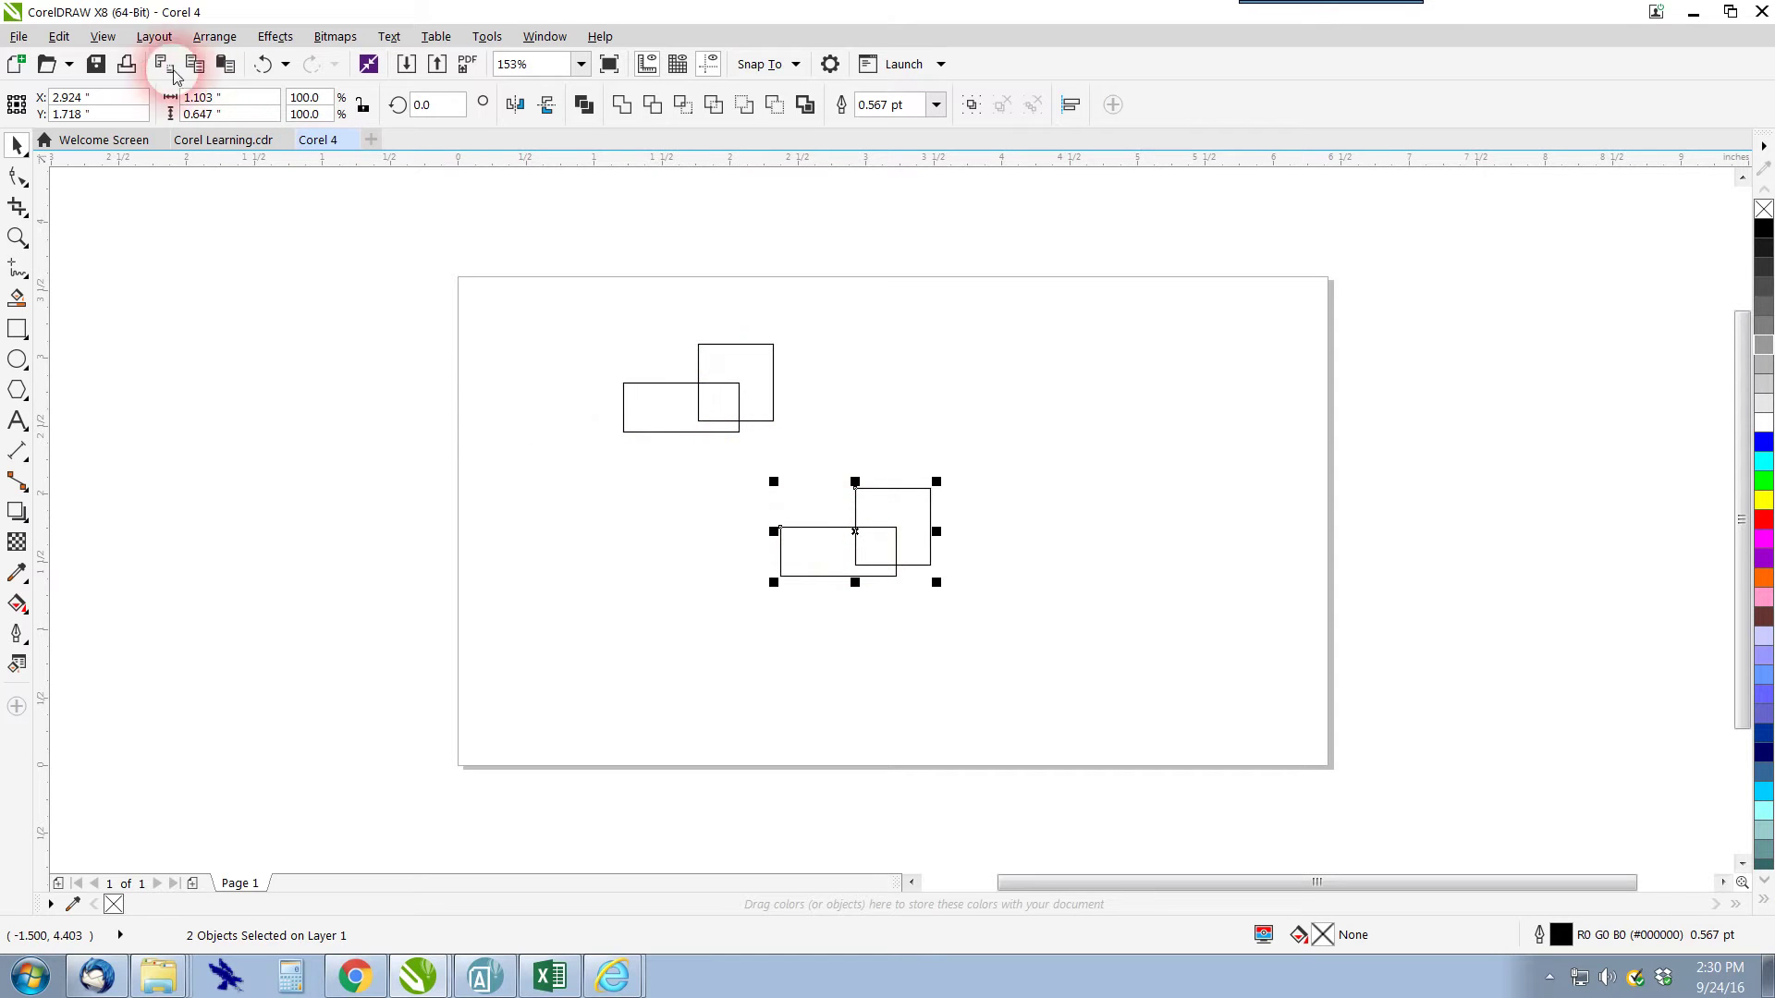
left_click(59, 37)
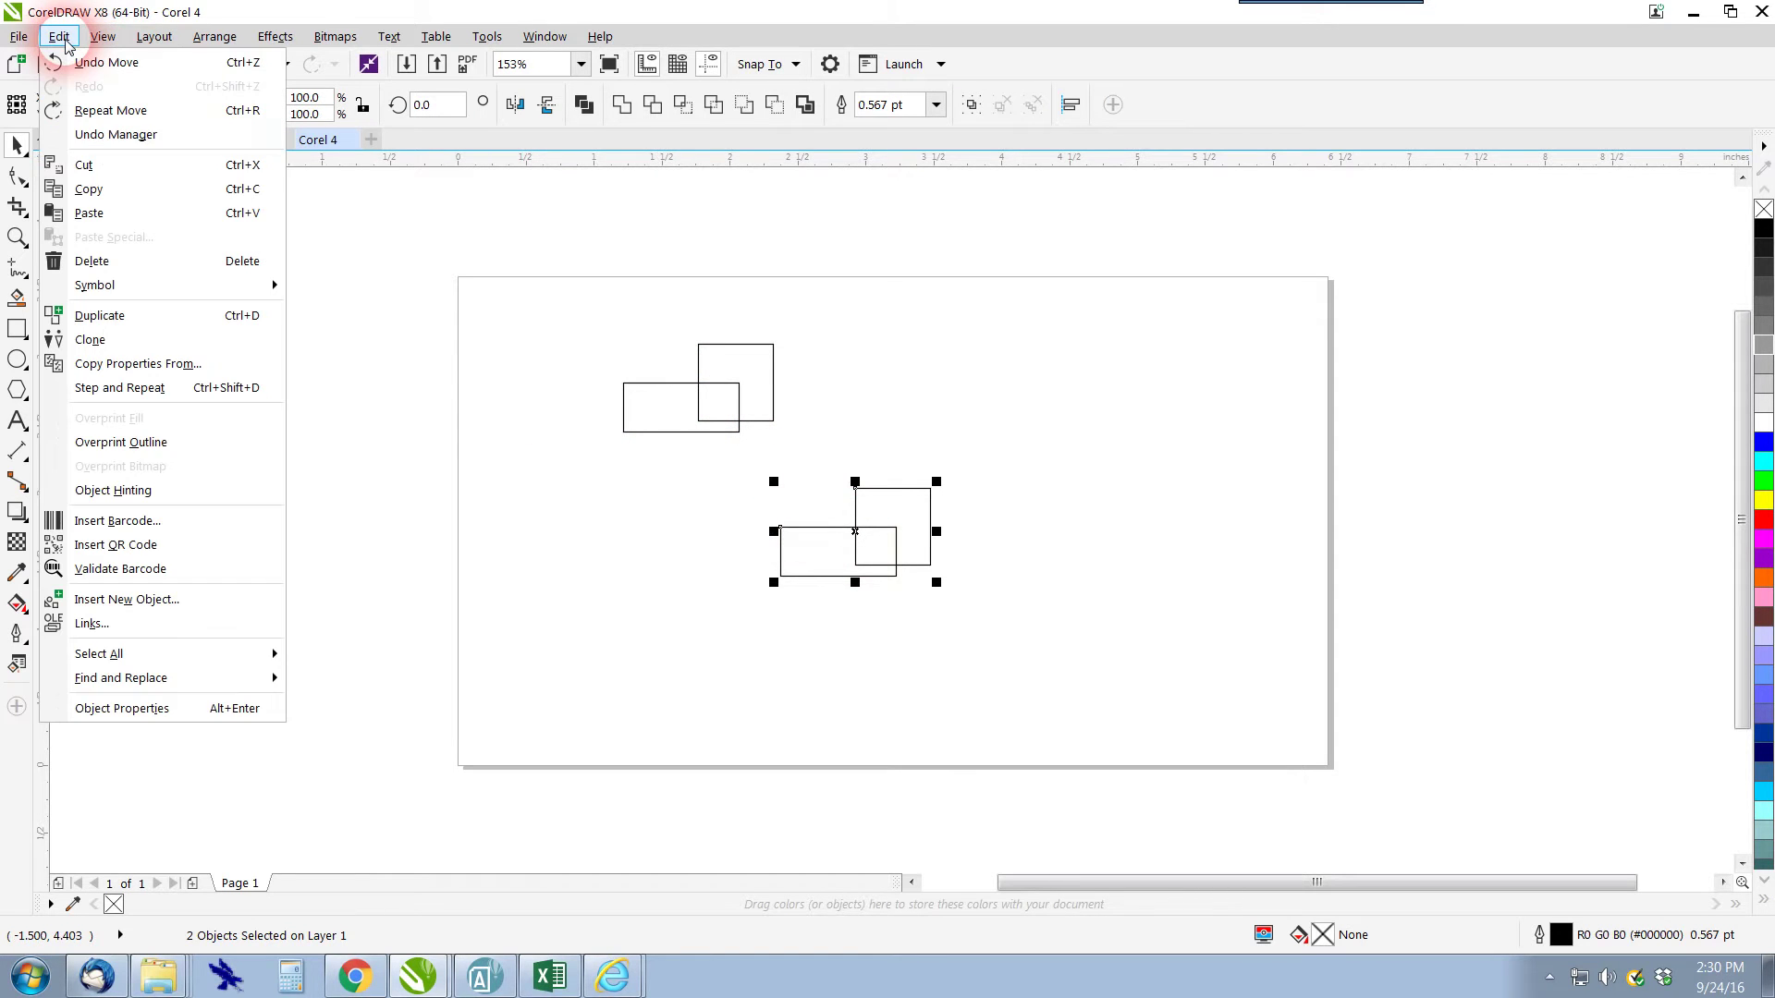
left_click(636, 222)
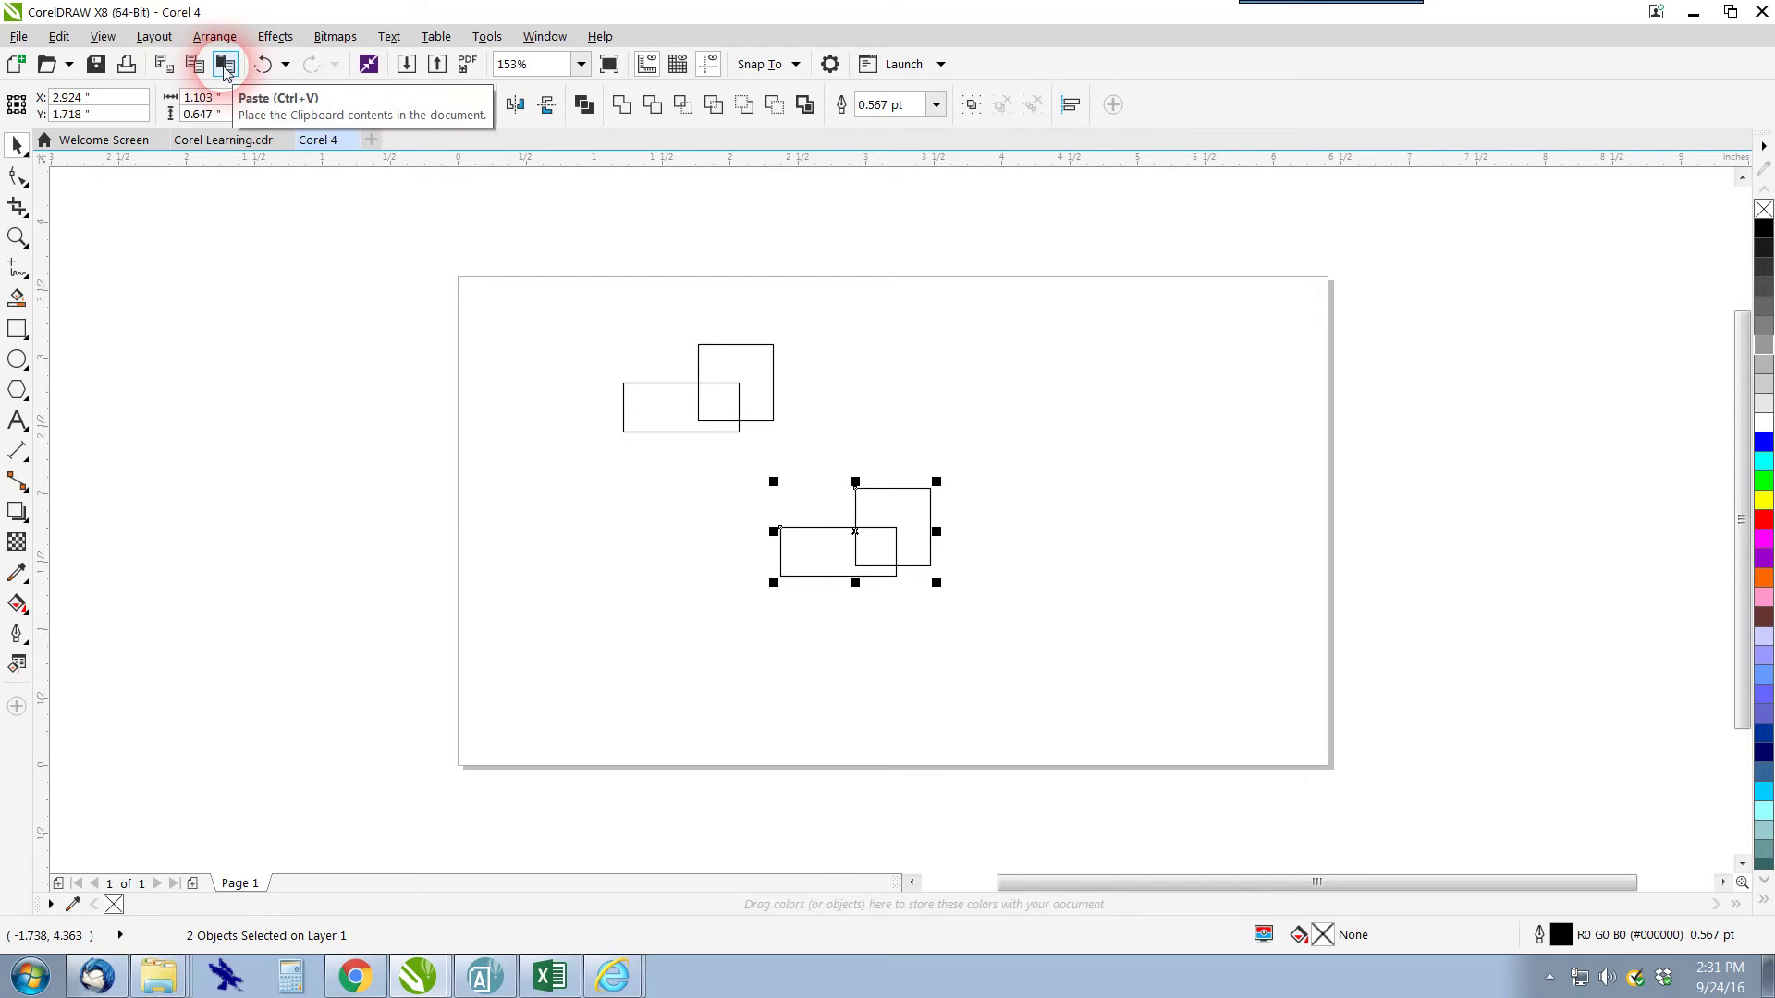
left_click(951, 412)
left_click_drag(707, 452, 1001, 619)
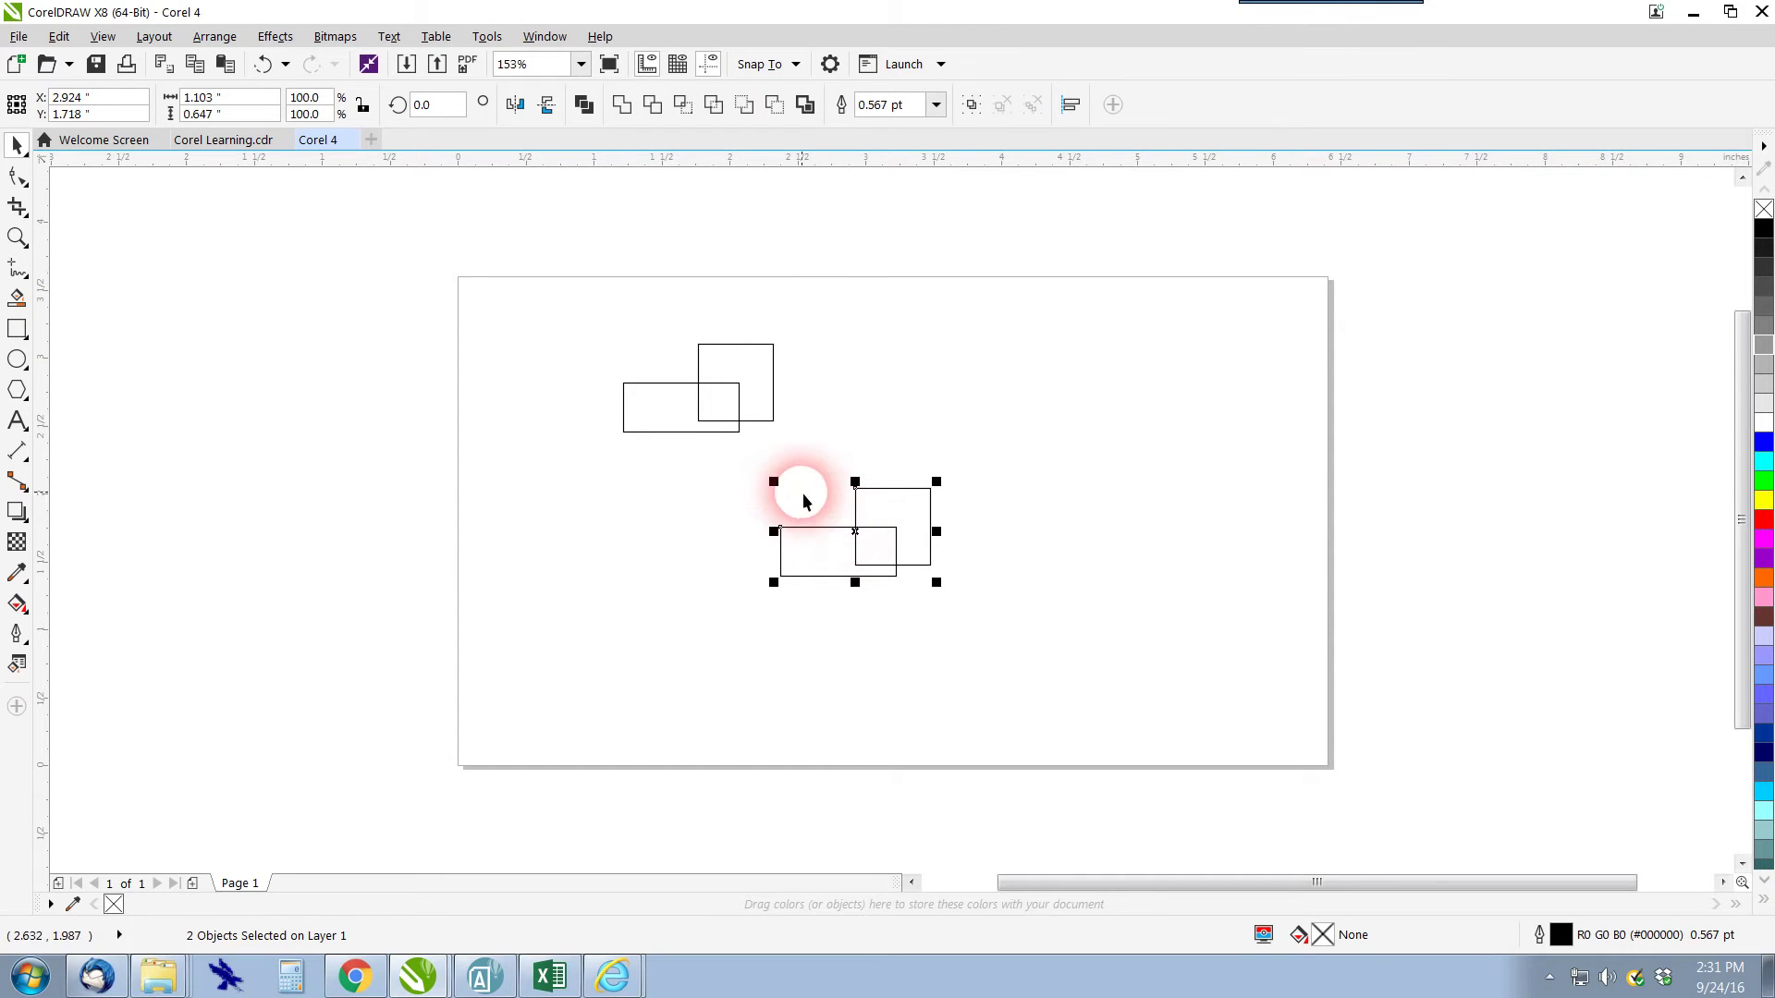
Separate the copied rectangle from its square and copy it into a row of five rectangles along the page's lower edge
left_click(758, 479)
left_click(856, 527)
left_click(821, 524)
left_click_drag(819, 530, 1196, 739)
left_click(781, 680)
Copy the leftmost rectangle of the bottom row to the empty area left of the page, centred at about X -1.341", Y 1.25"
key("F3")
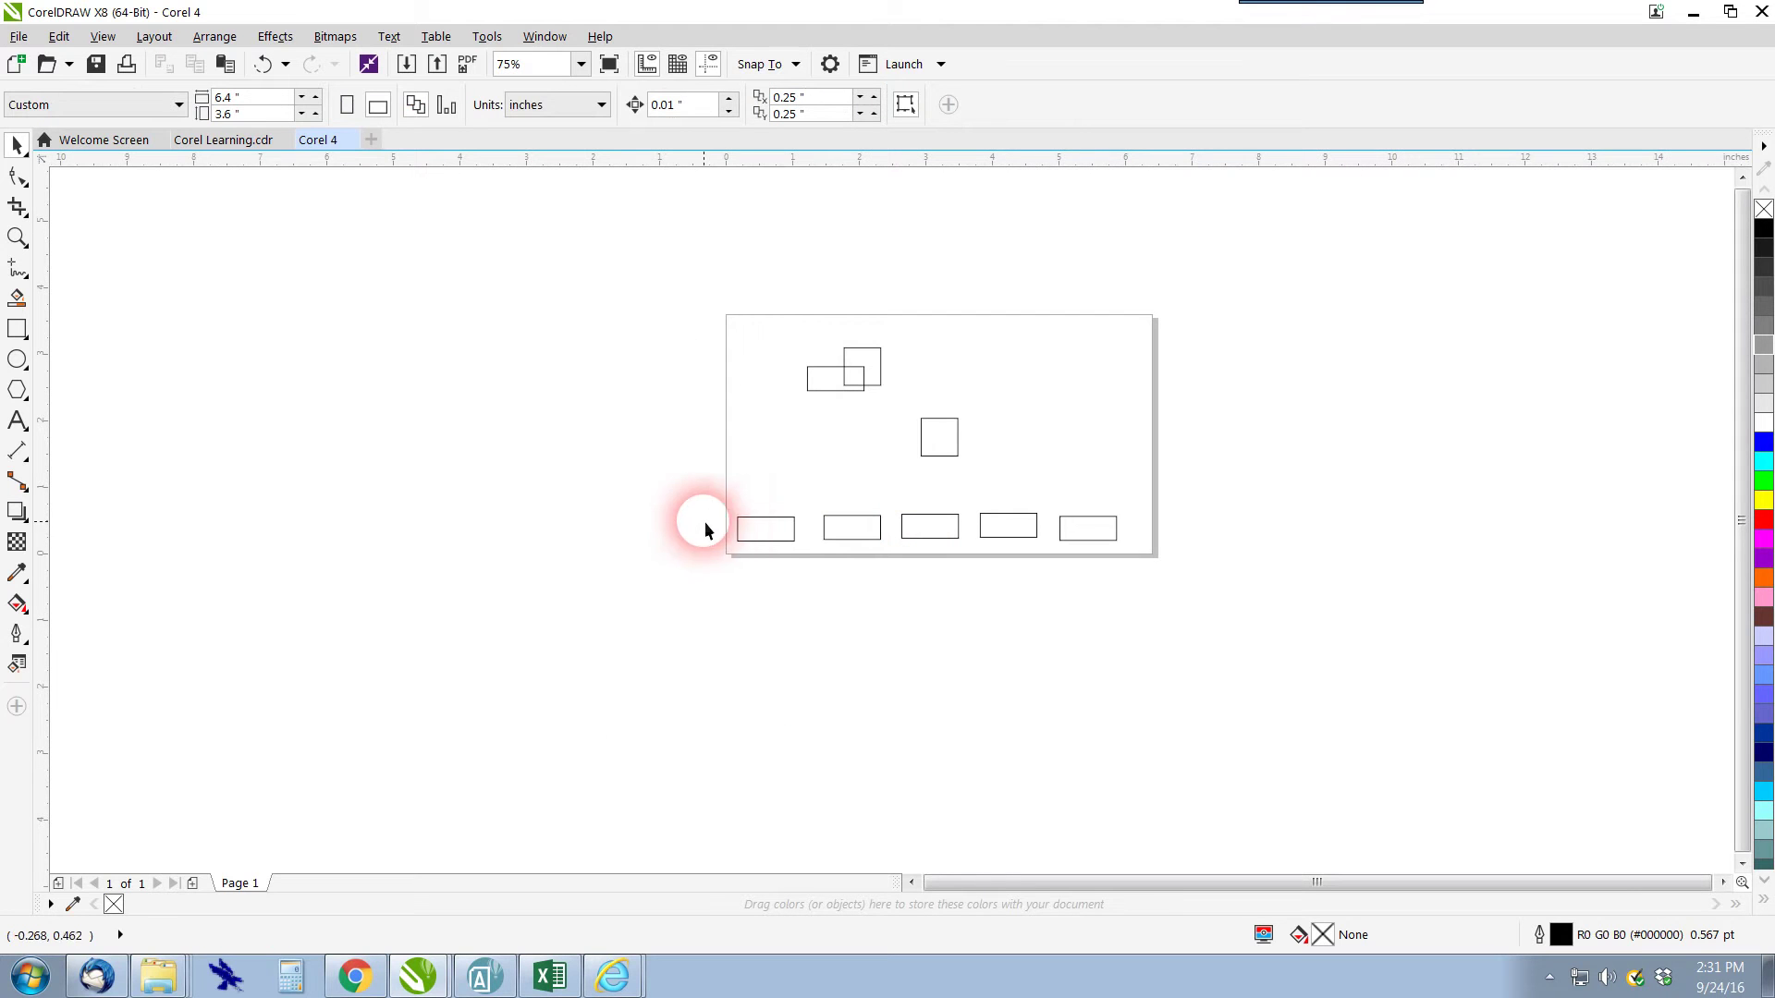
left_click_drag(697, 485, 802, 556)
scroll(803, 556, "up", 2)
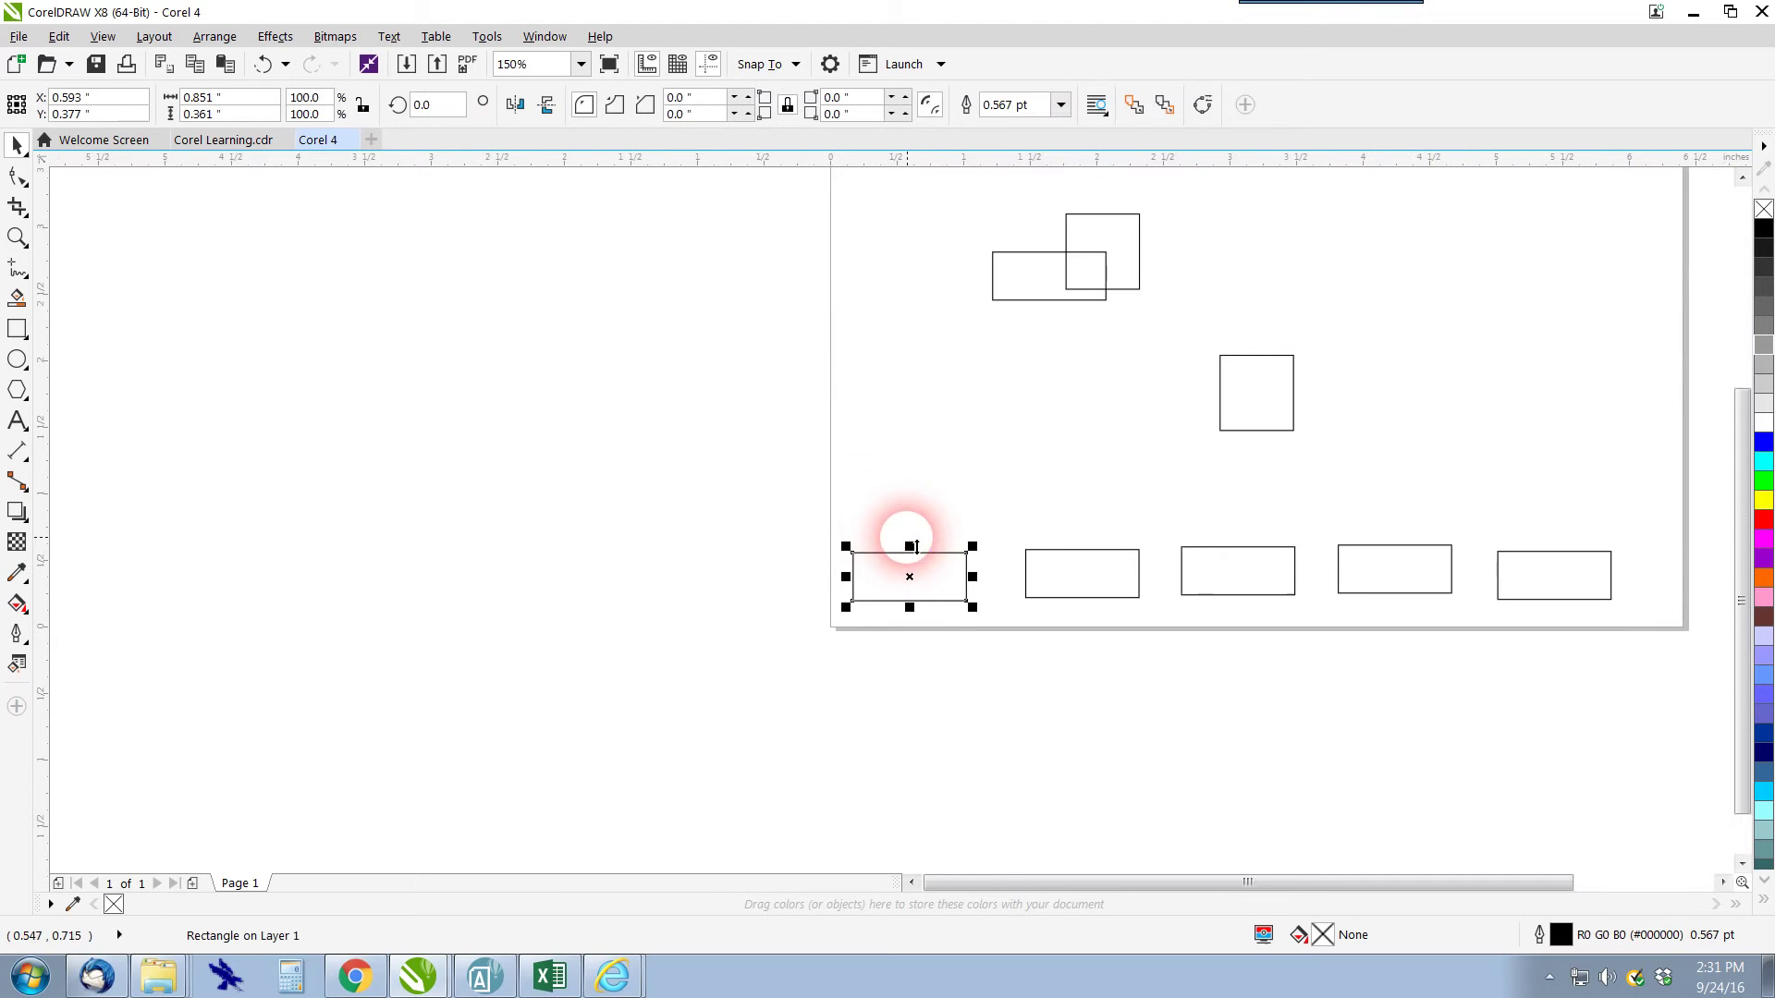
left_click_drag(915, 580, 653, 469)
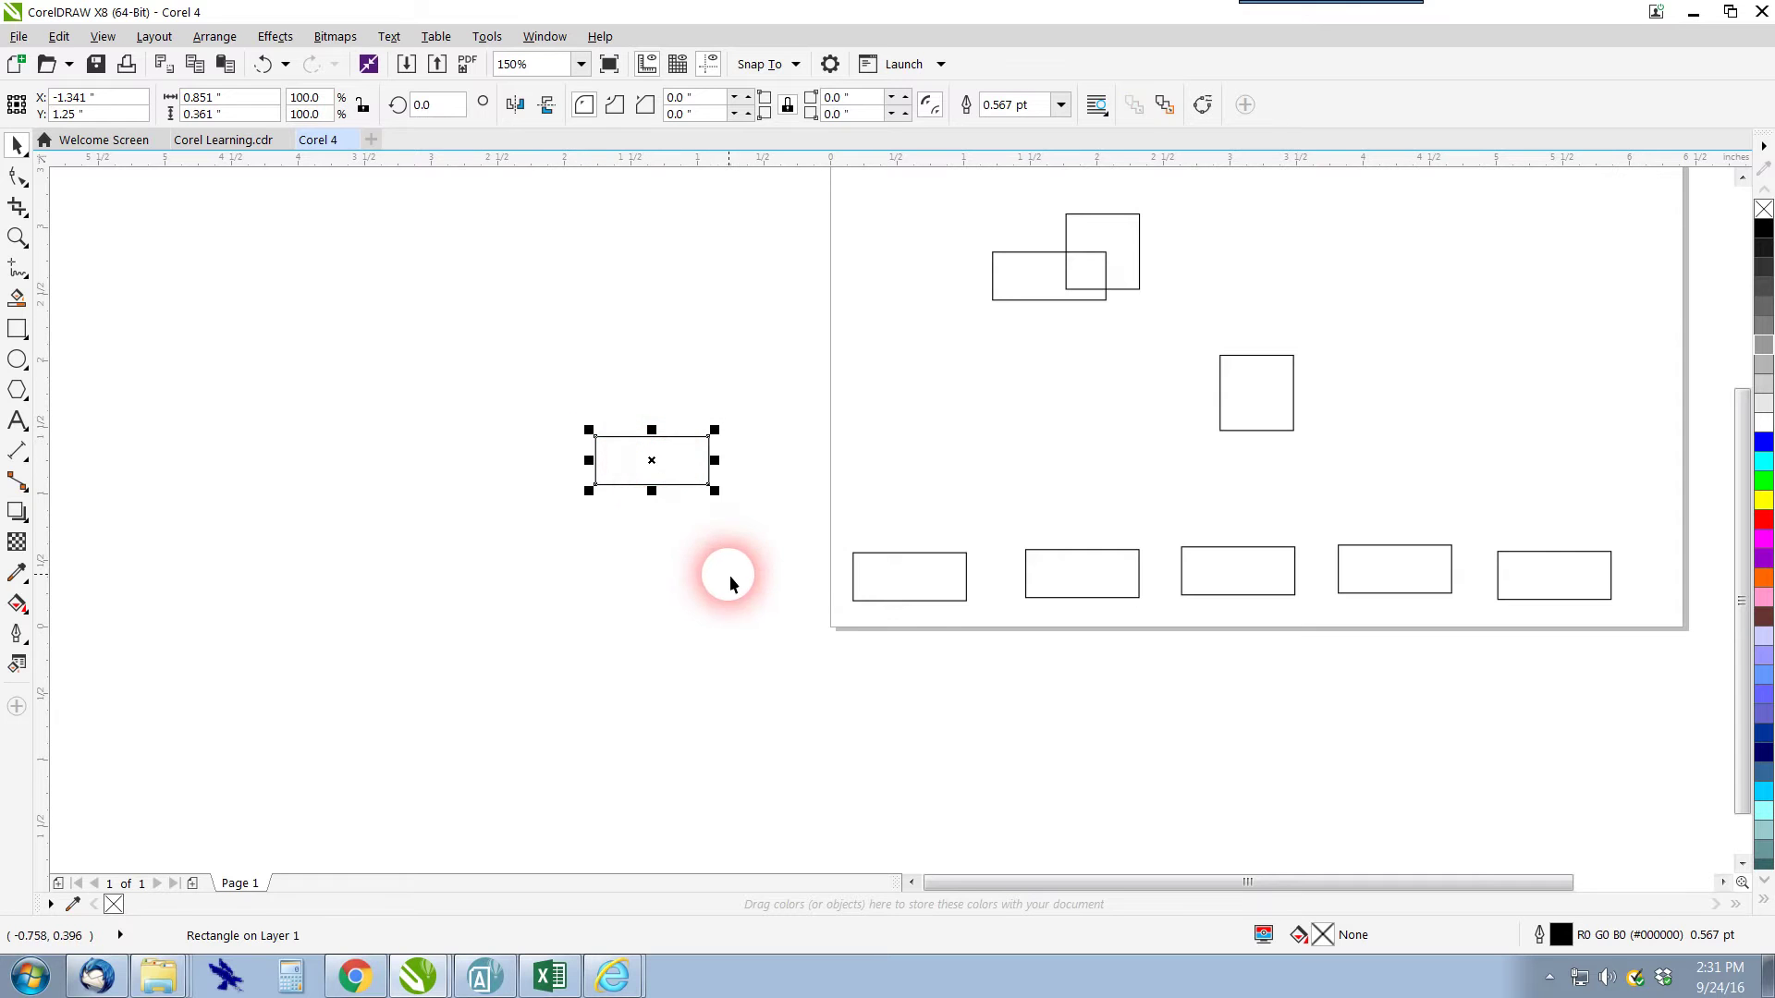
Duplicate the off-page rectangle straight down to about Y 0.715" and deselect it
left_click(548, 414)
left_click_drag(723, 506, 751, 514)
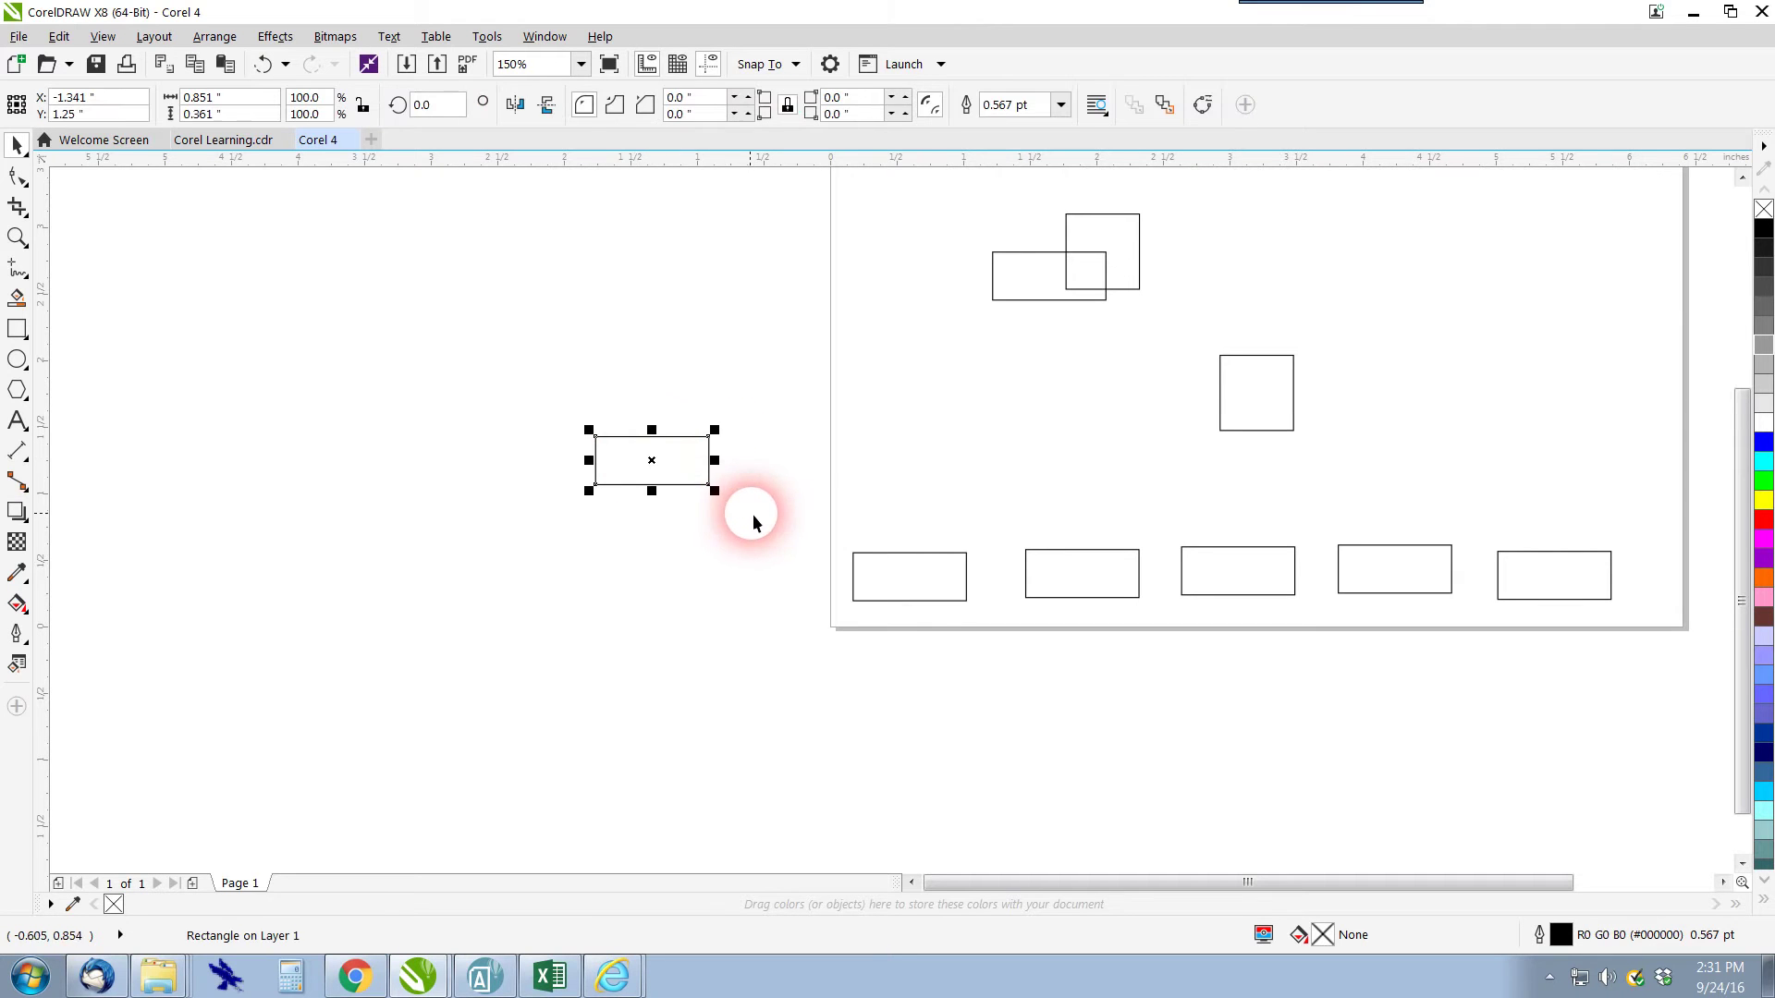
left_click_drag(652, 460, 653, 541)
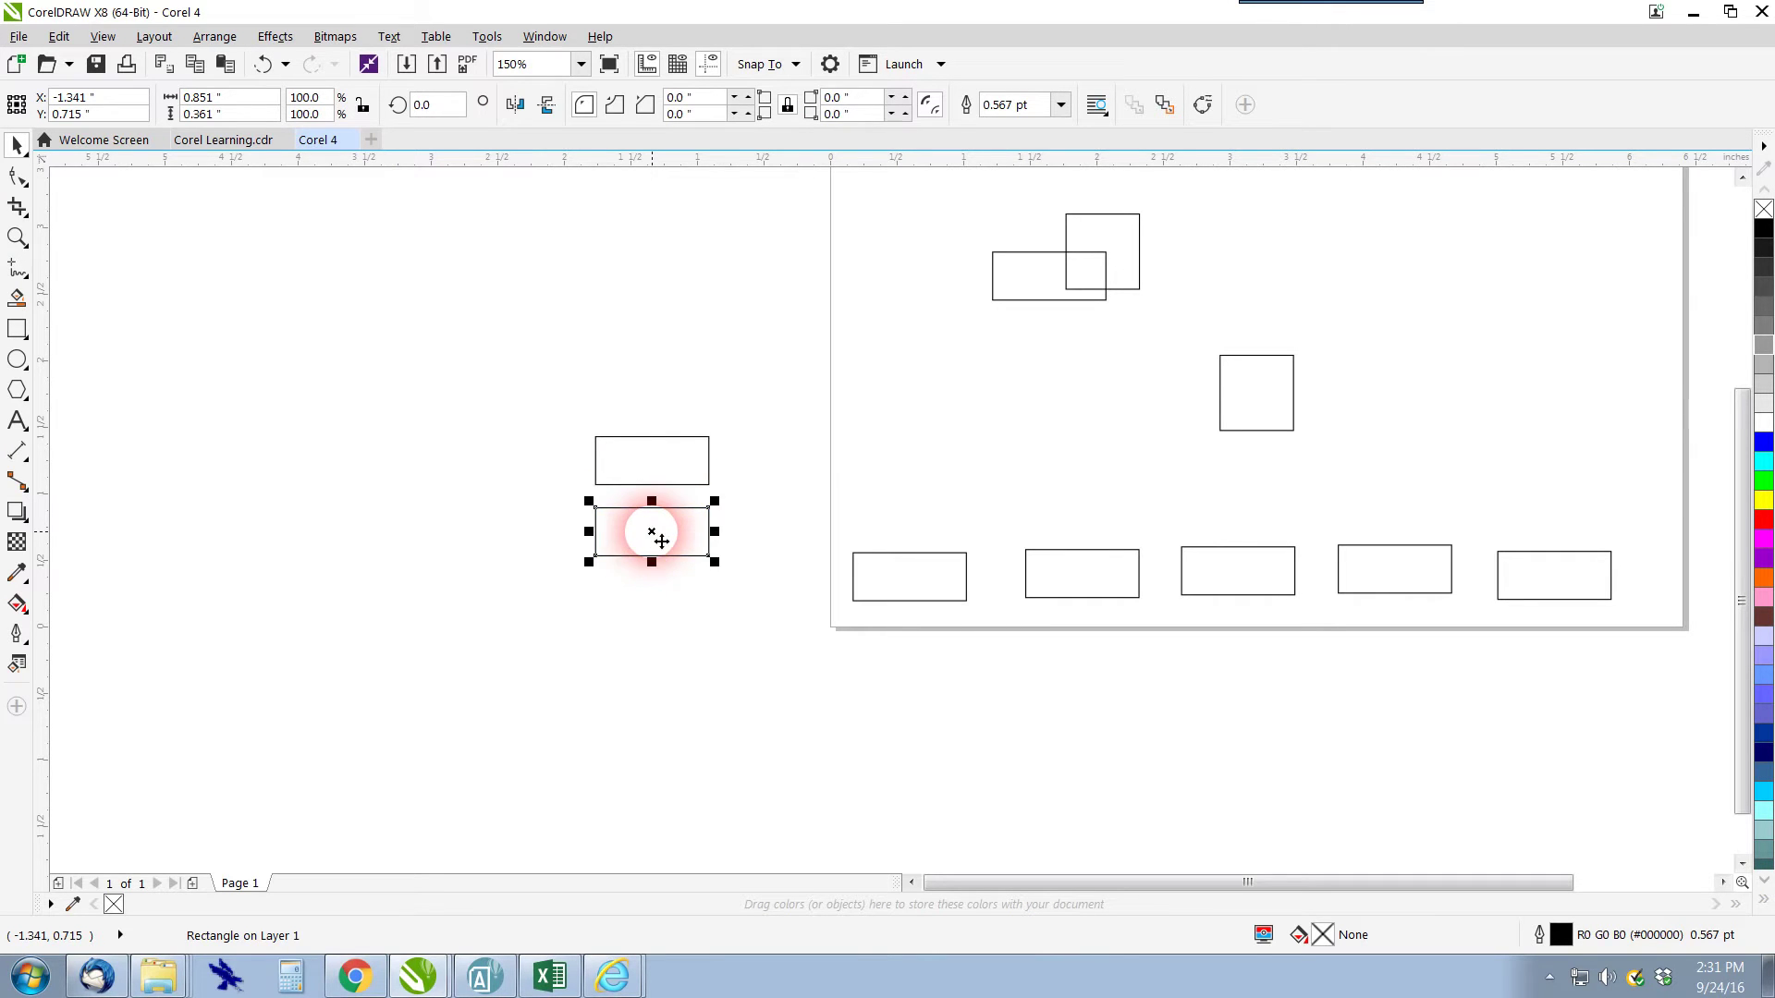
left_click(719, 594)
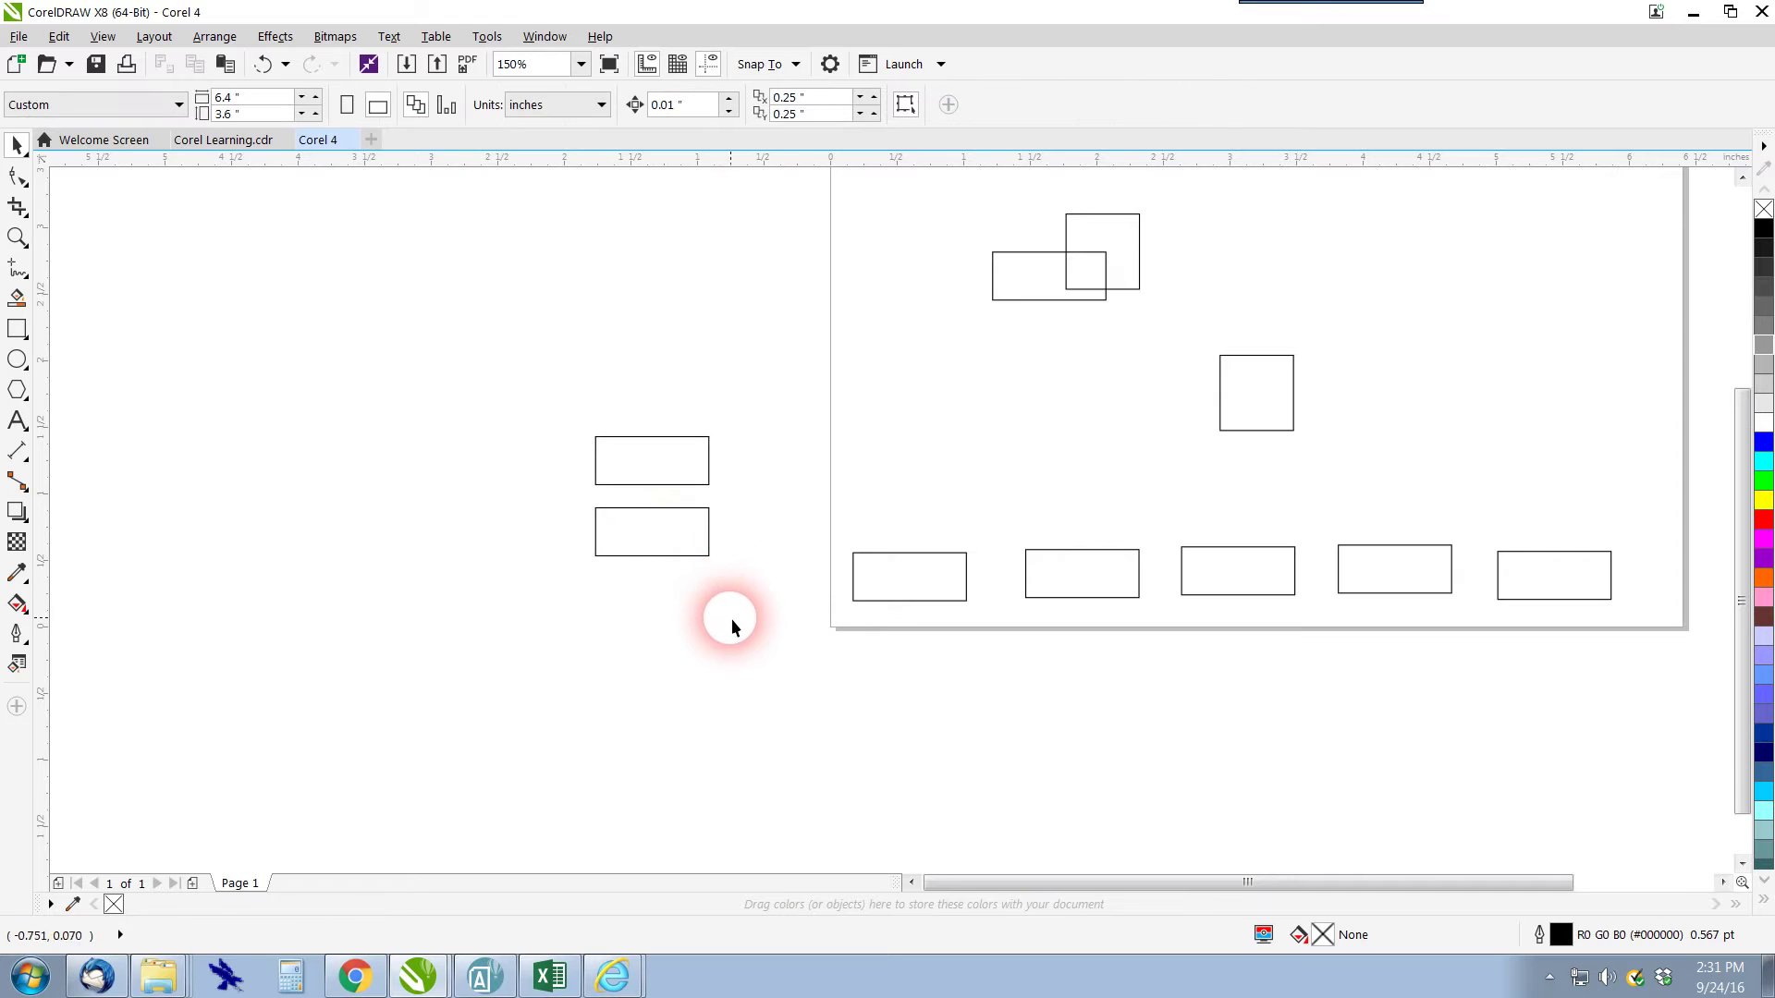
Copy the lower off-page rectangle horizontally left to about X -2.466", and duplicate it three more times at the same spacing
left_click_drag(564, 488, 726, 568)
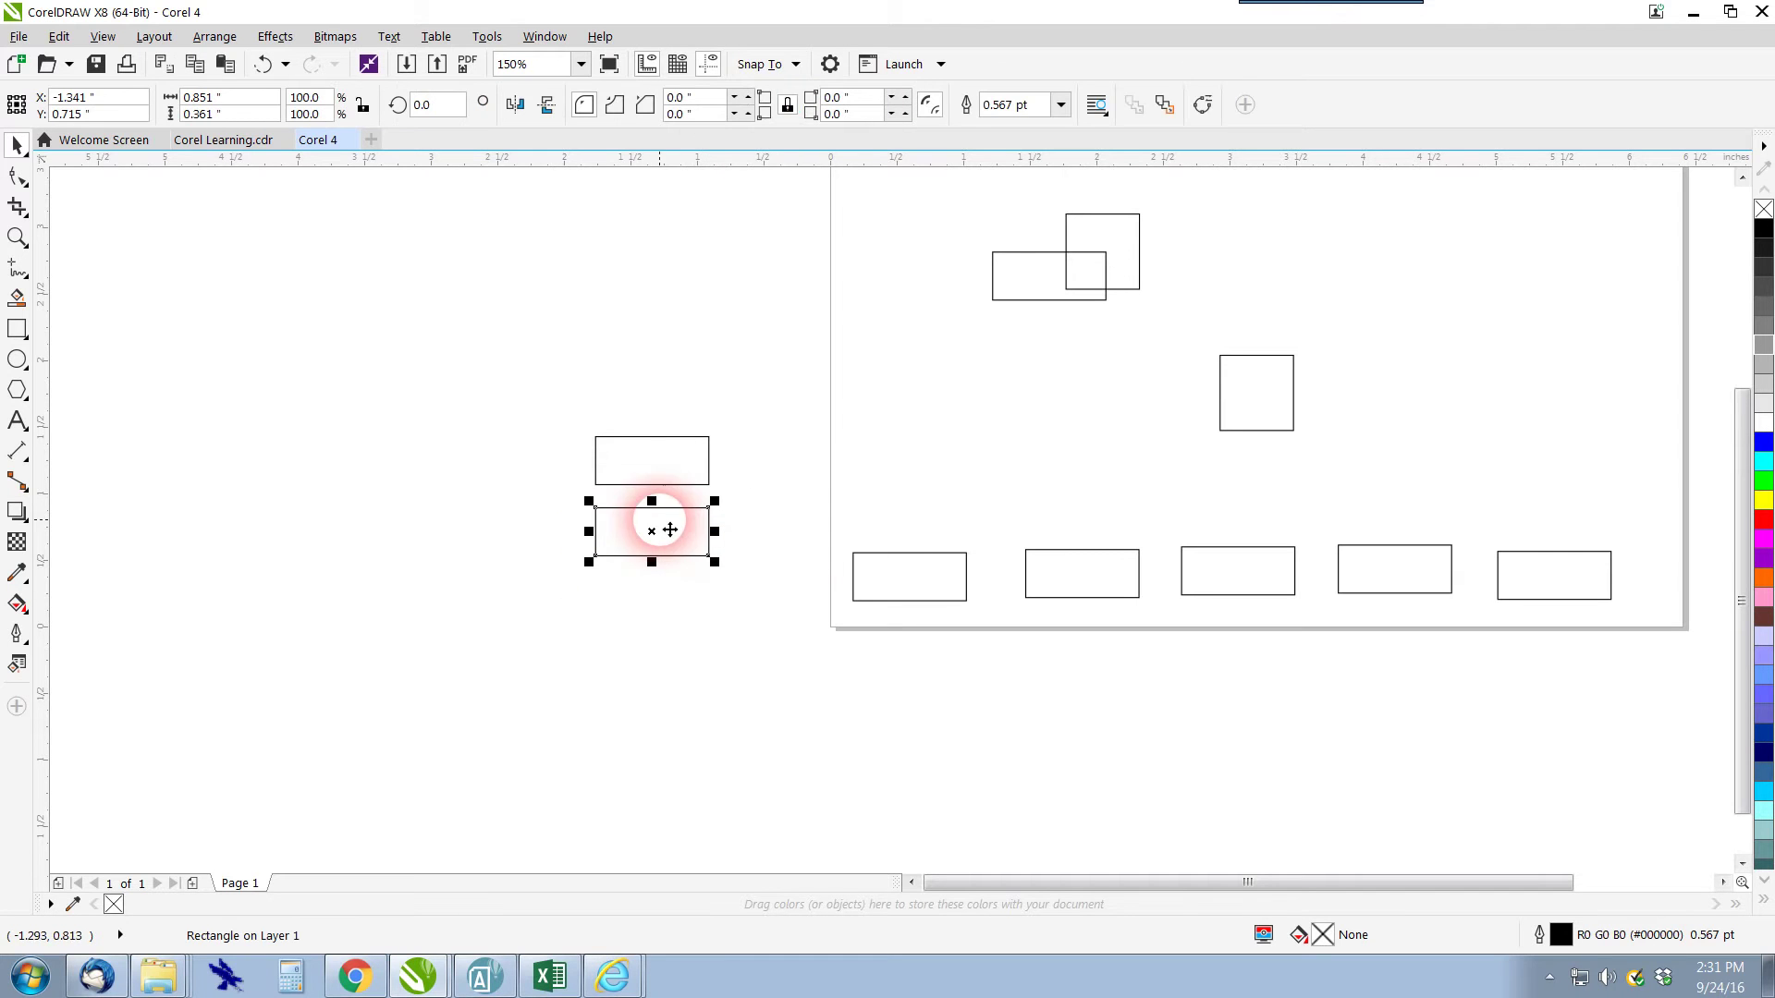
left_click(57, 37)
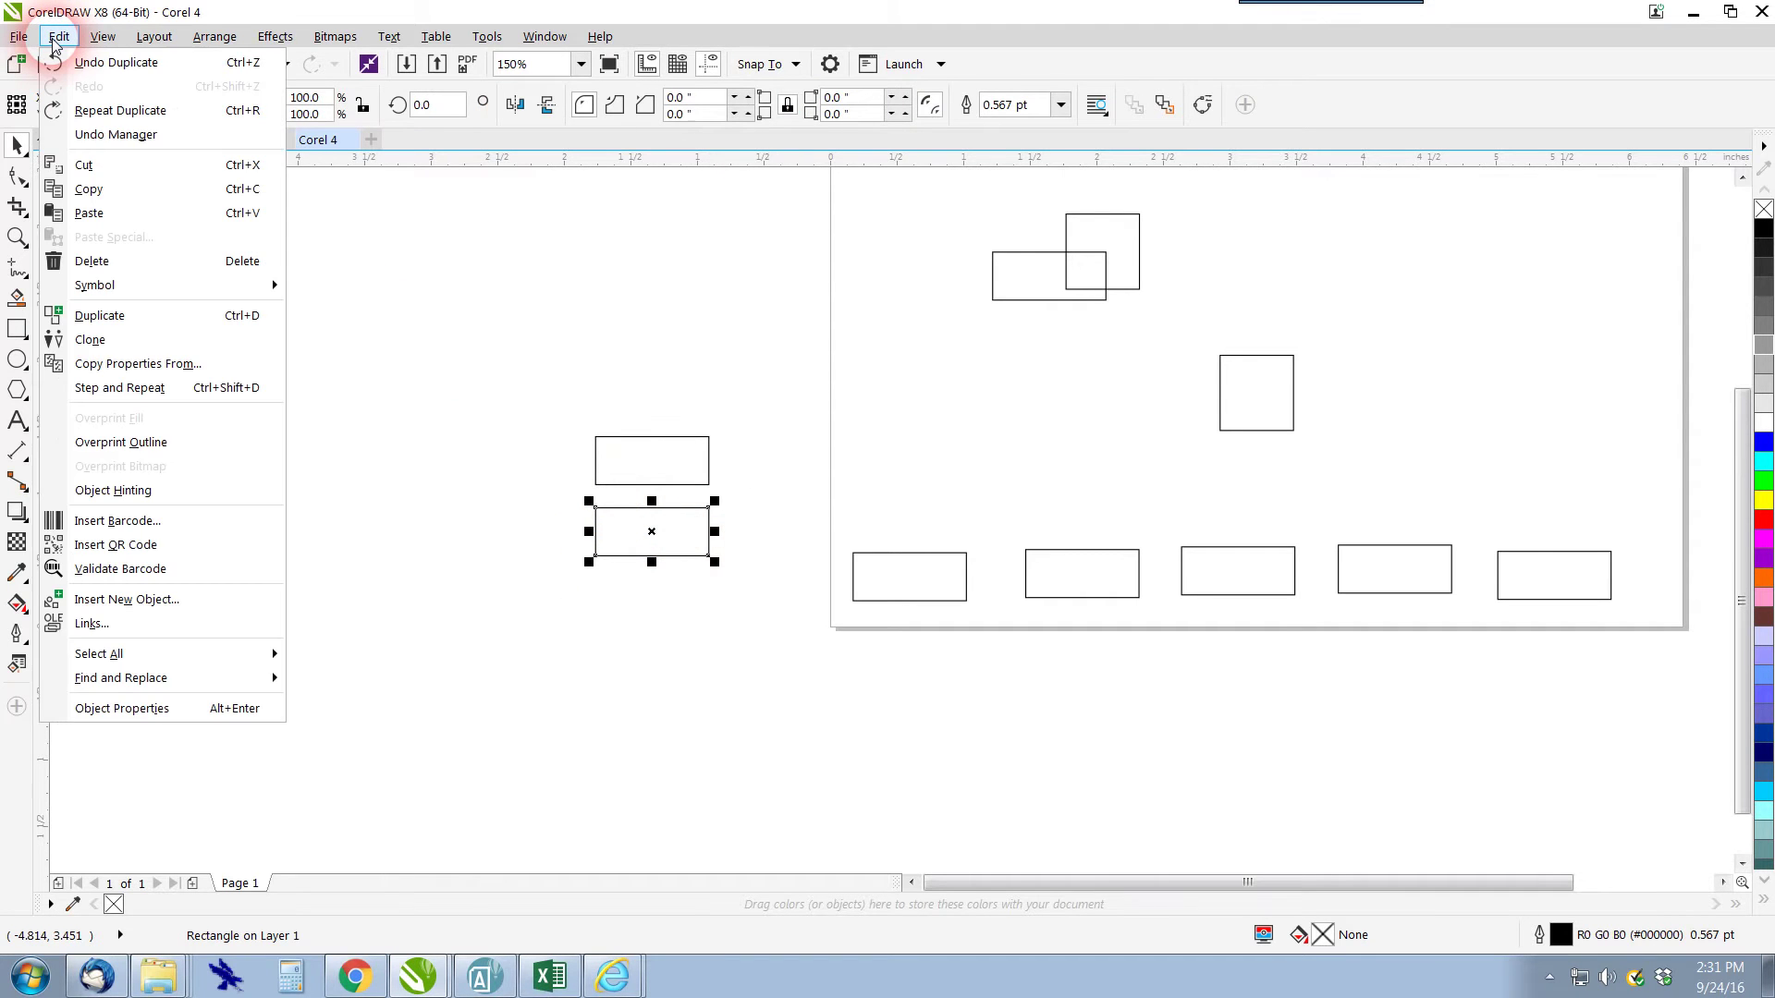
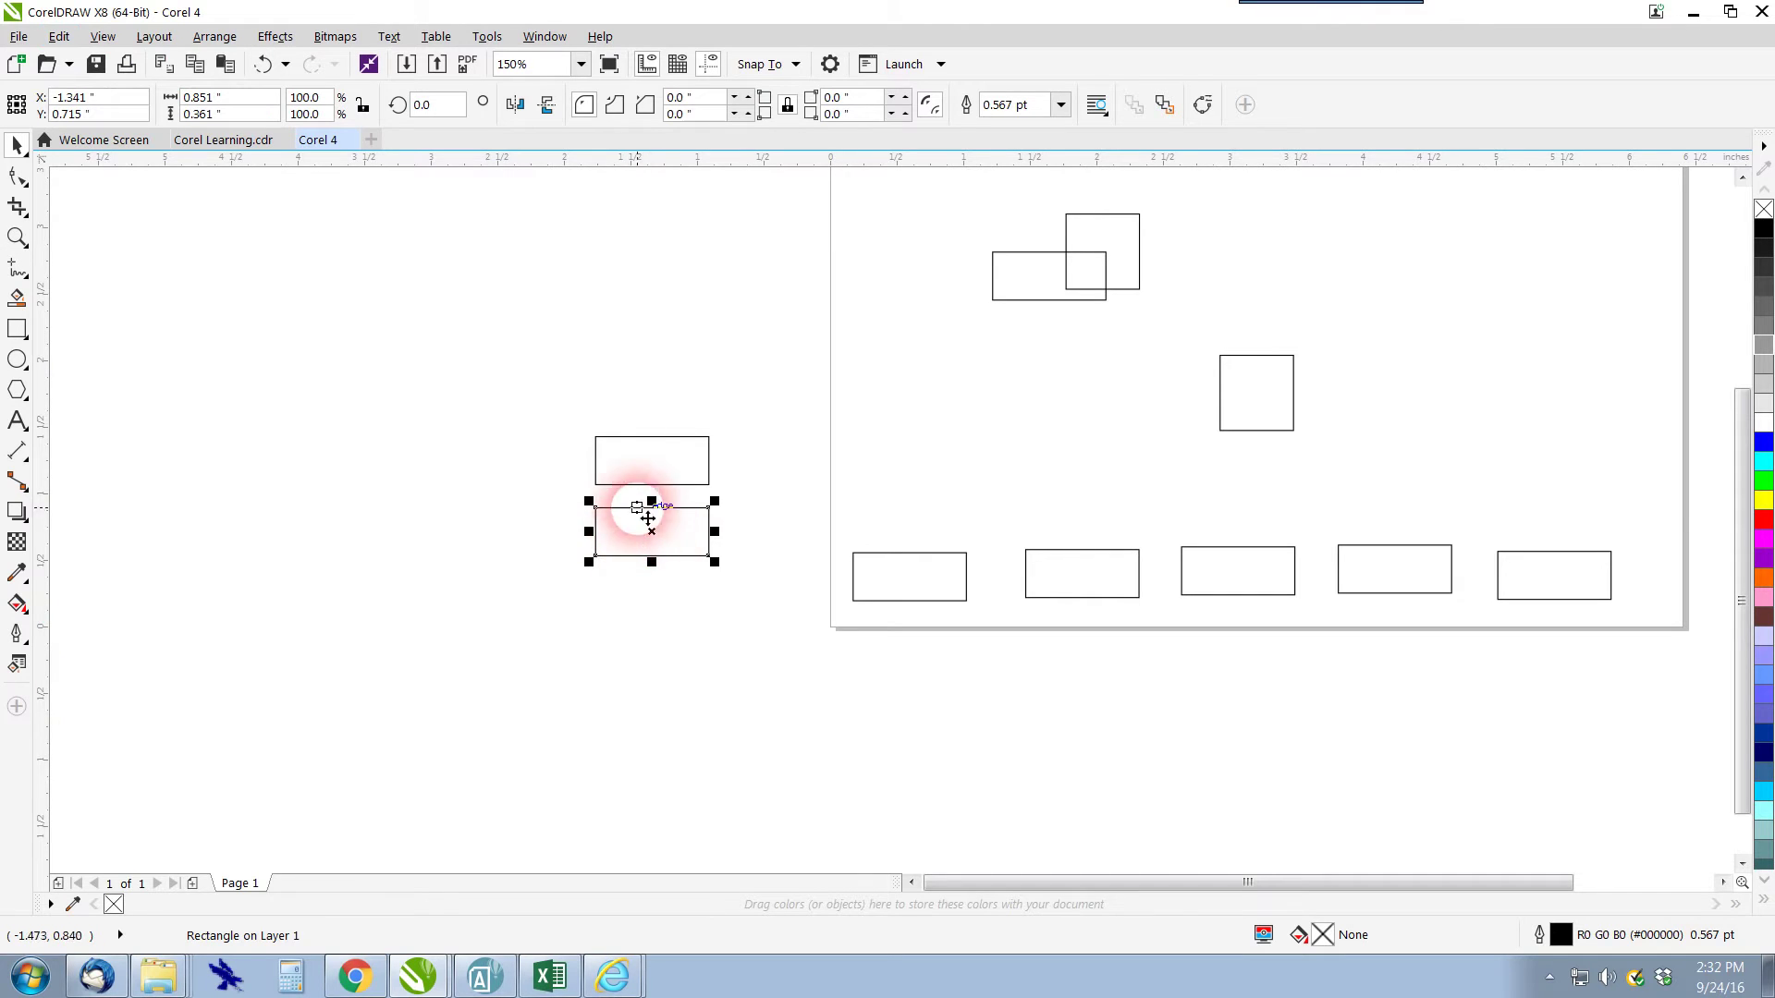
left_click_drag(665, 540, 515, 522)
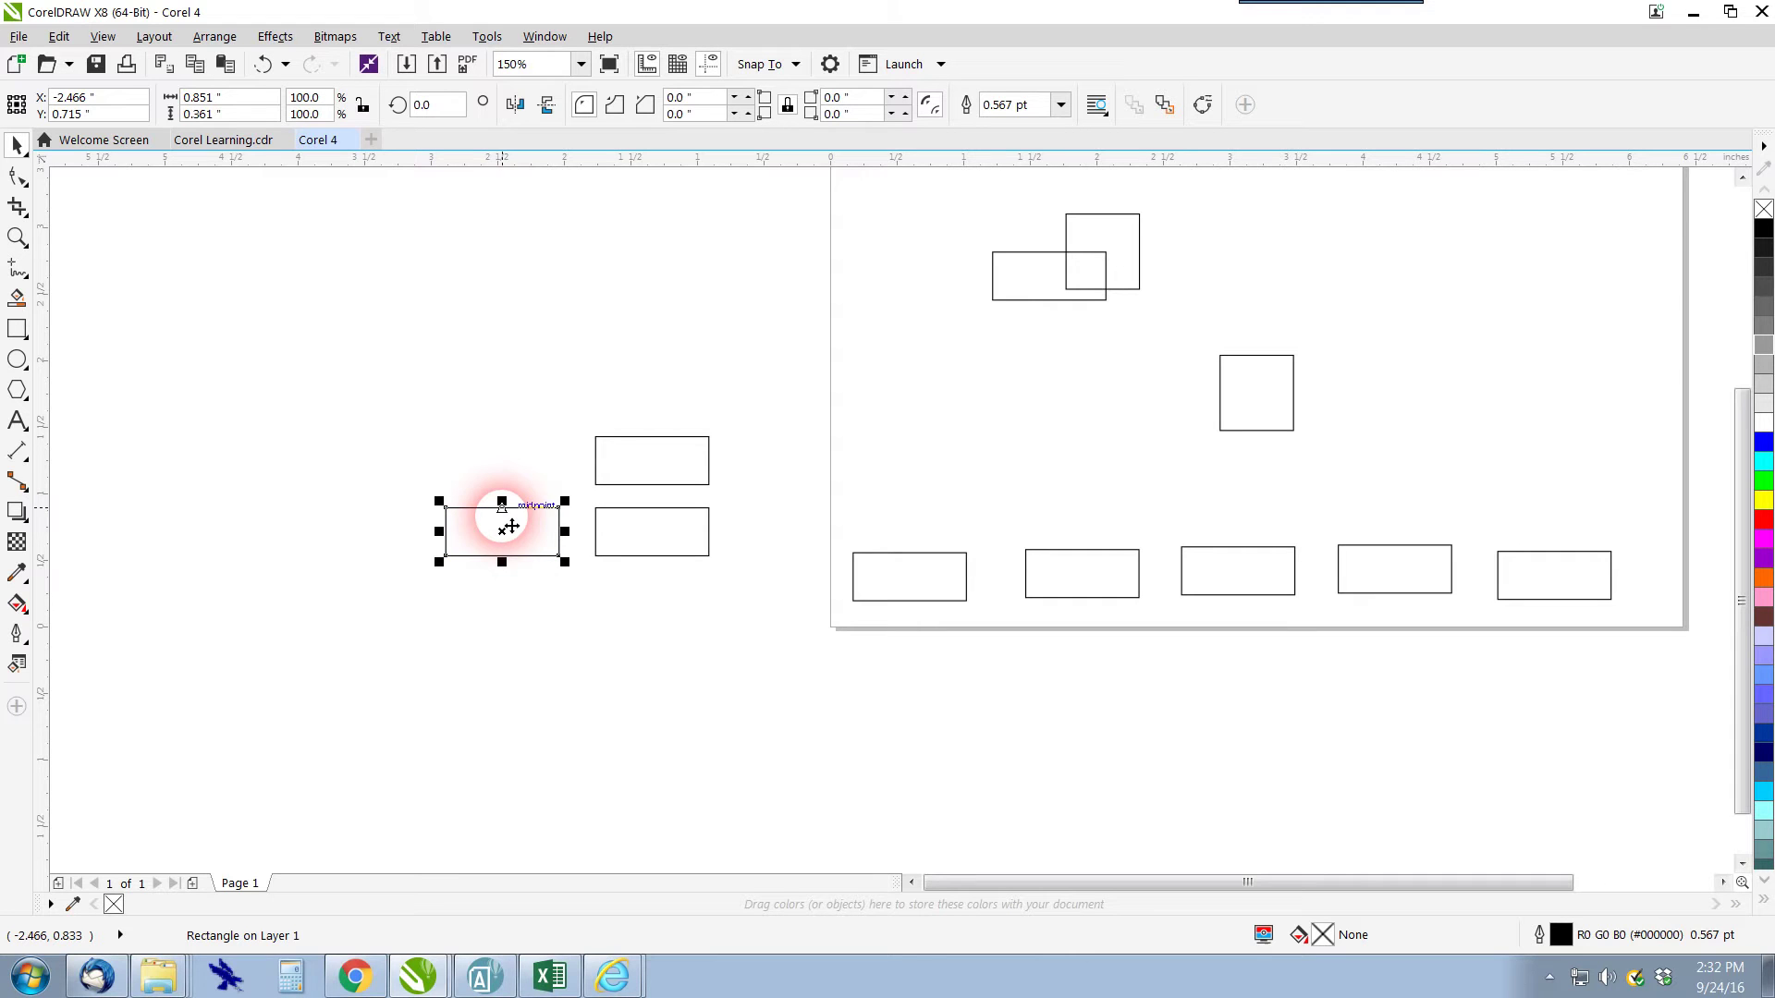
left_click_drag(511, 526, 510, 526)
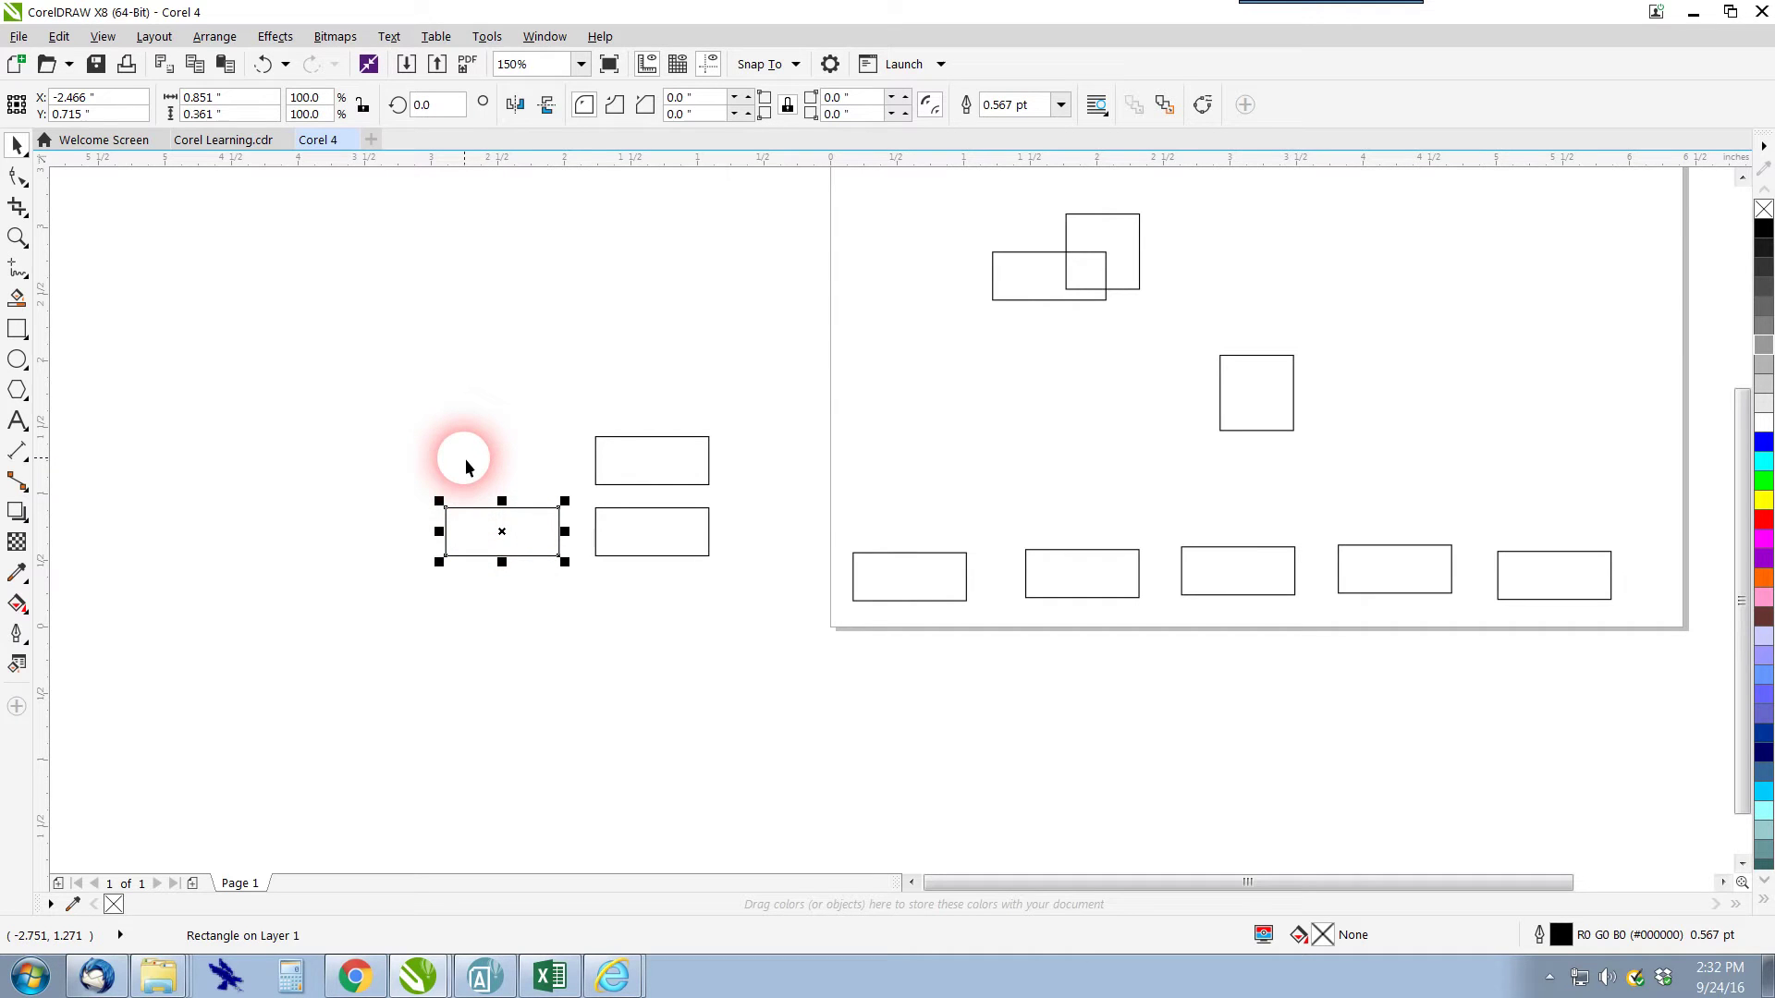
key("ctrl+d")
key("ctrl+d")
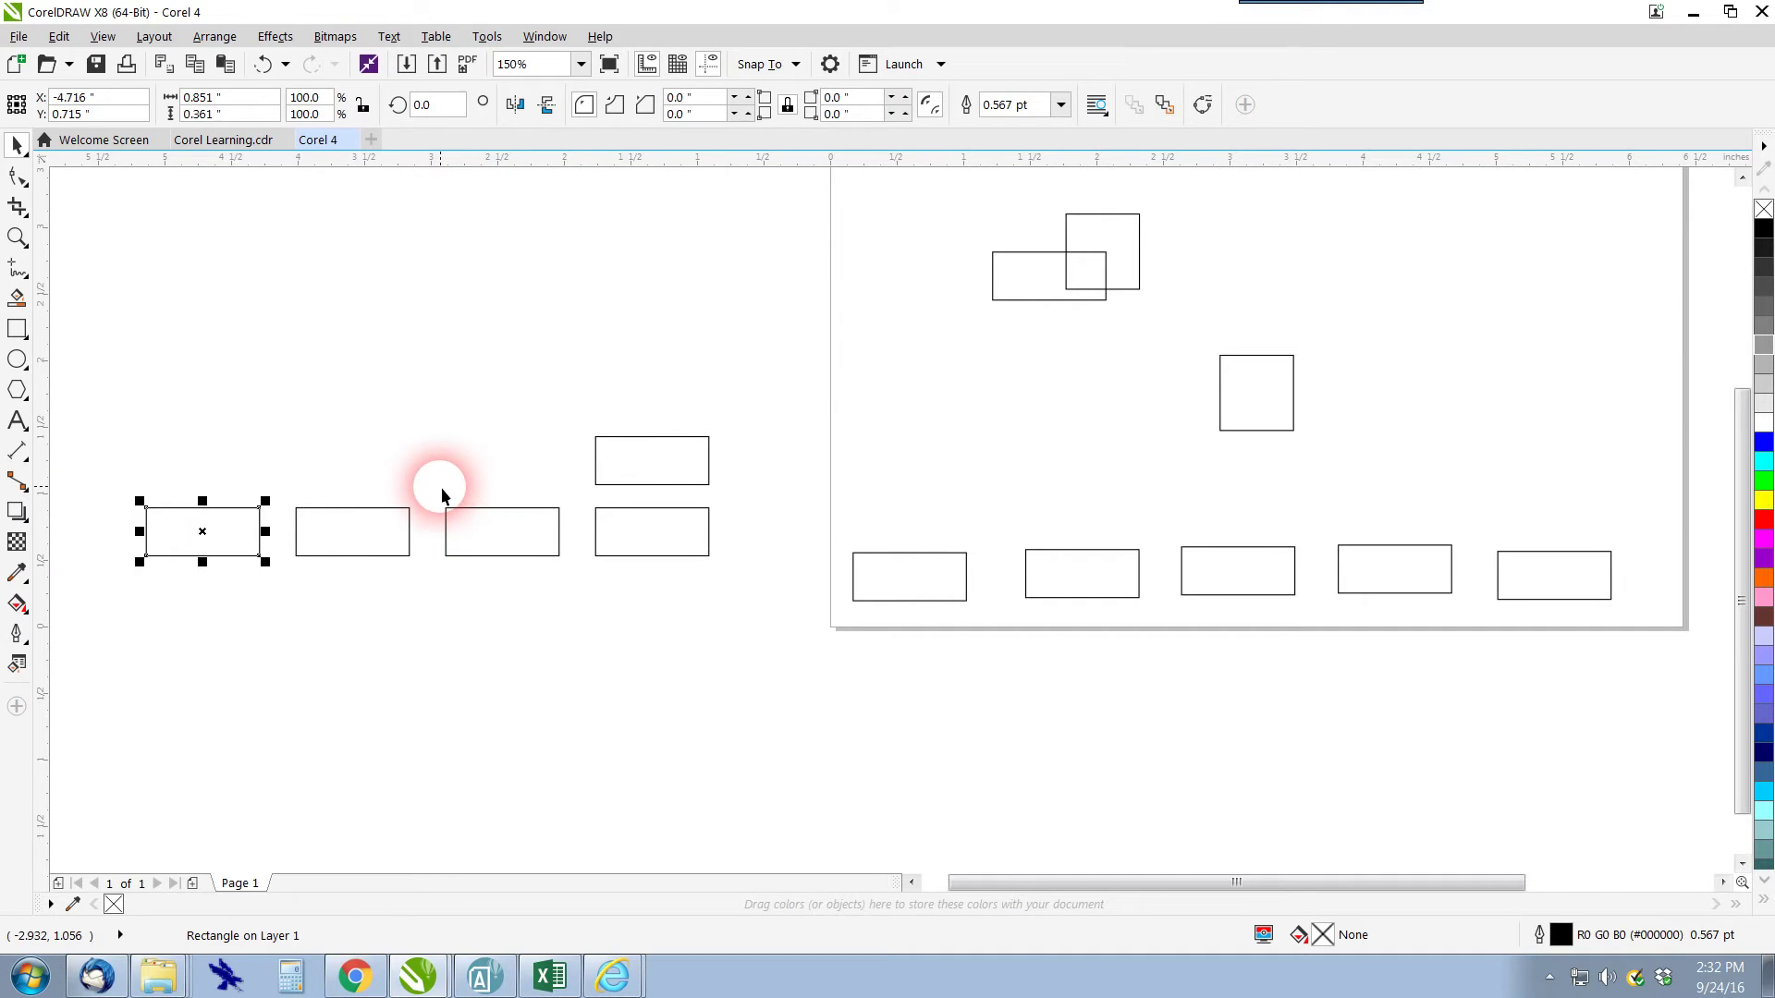
key("ctrl+d")
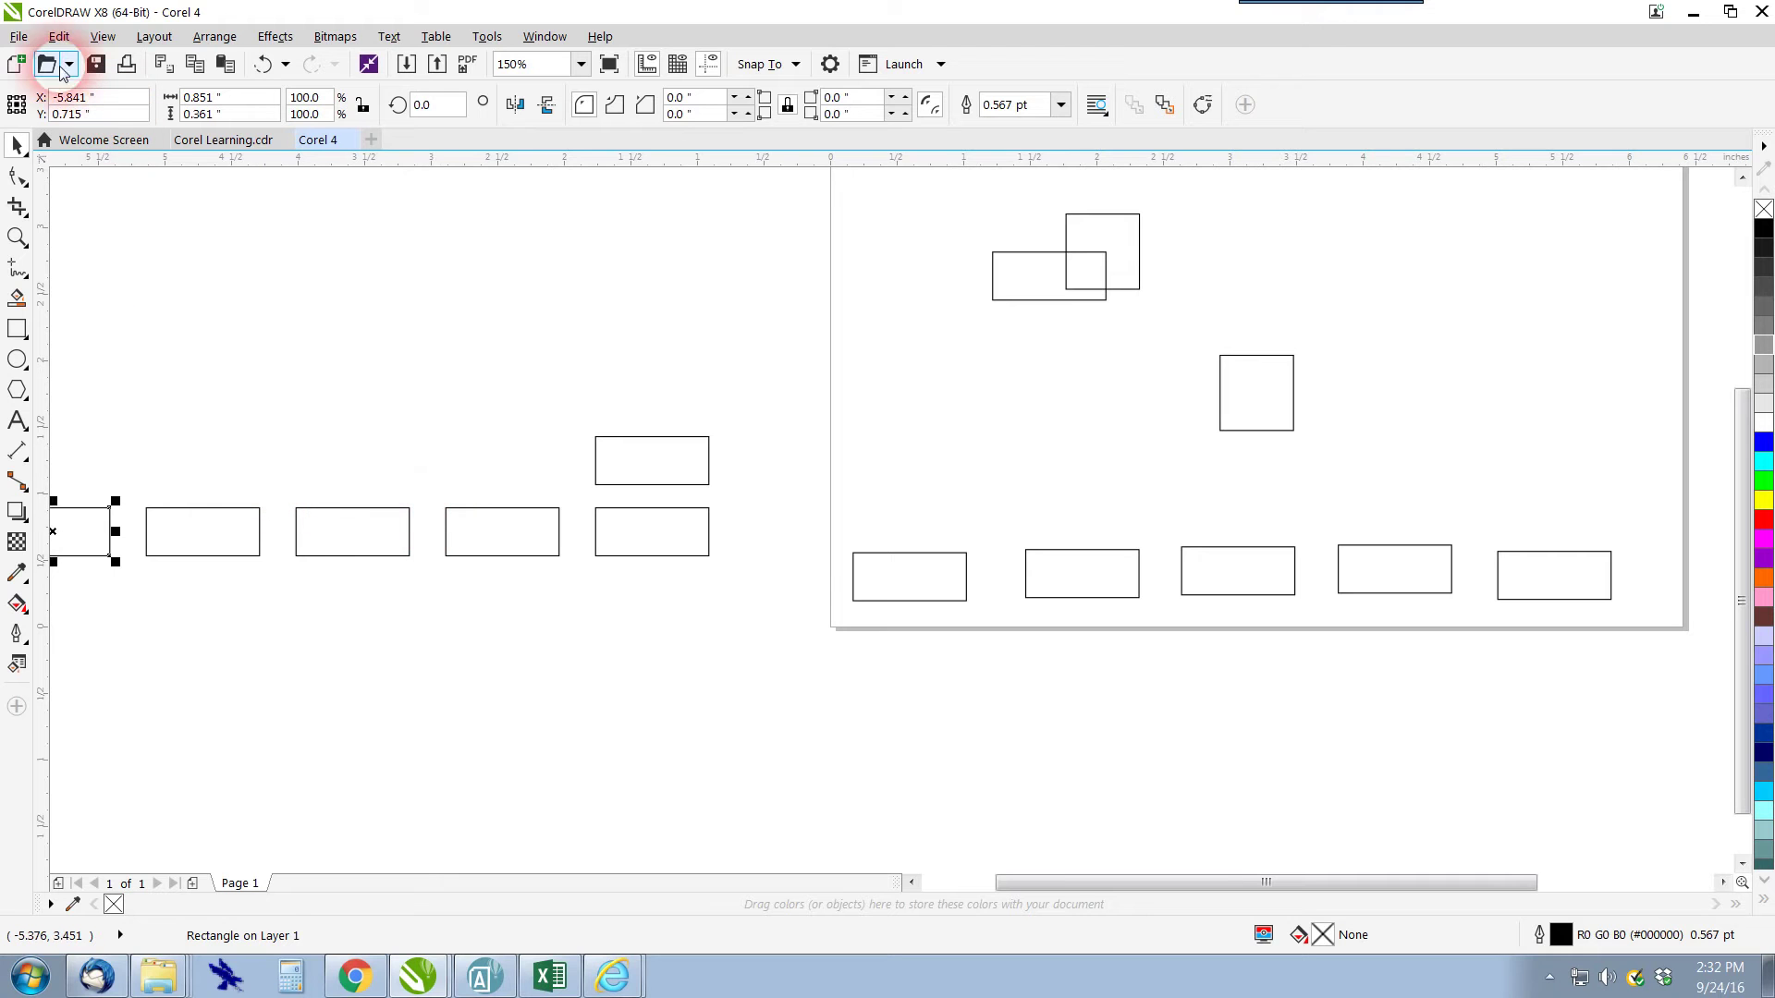
Add one more duplicate at the left end of the off-page row with the Duplicate command, and deselect it
key("F3")
left_click(102, 36)
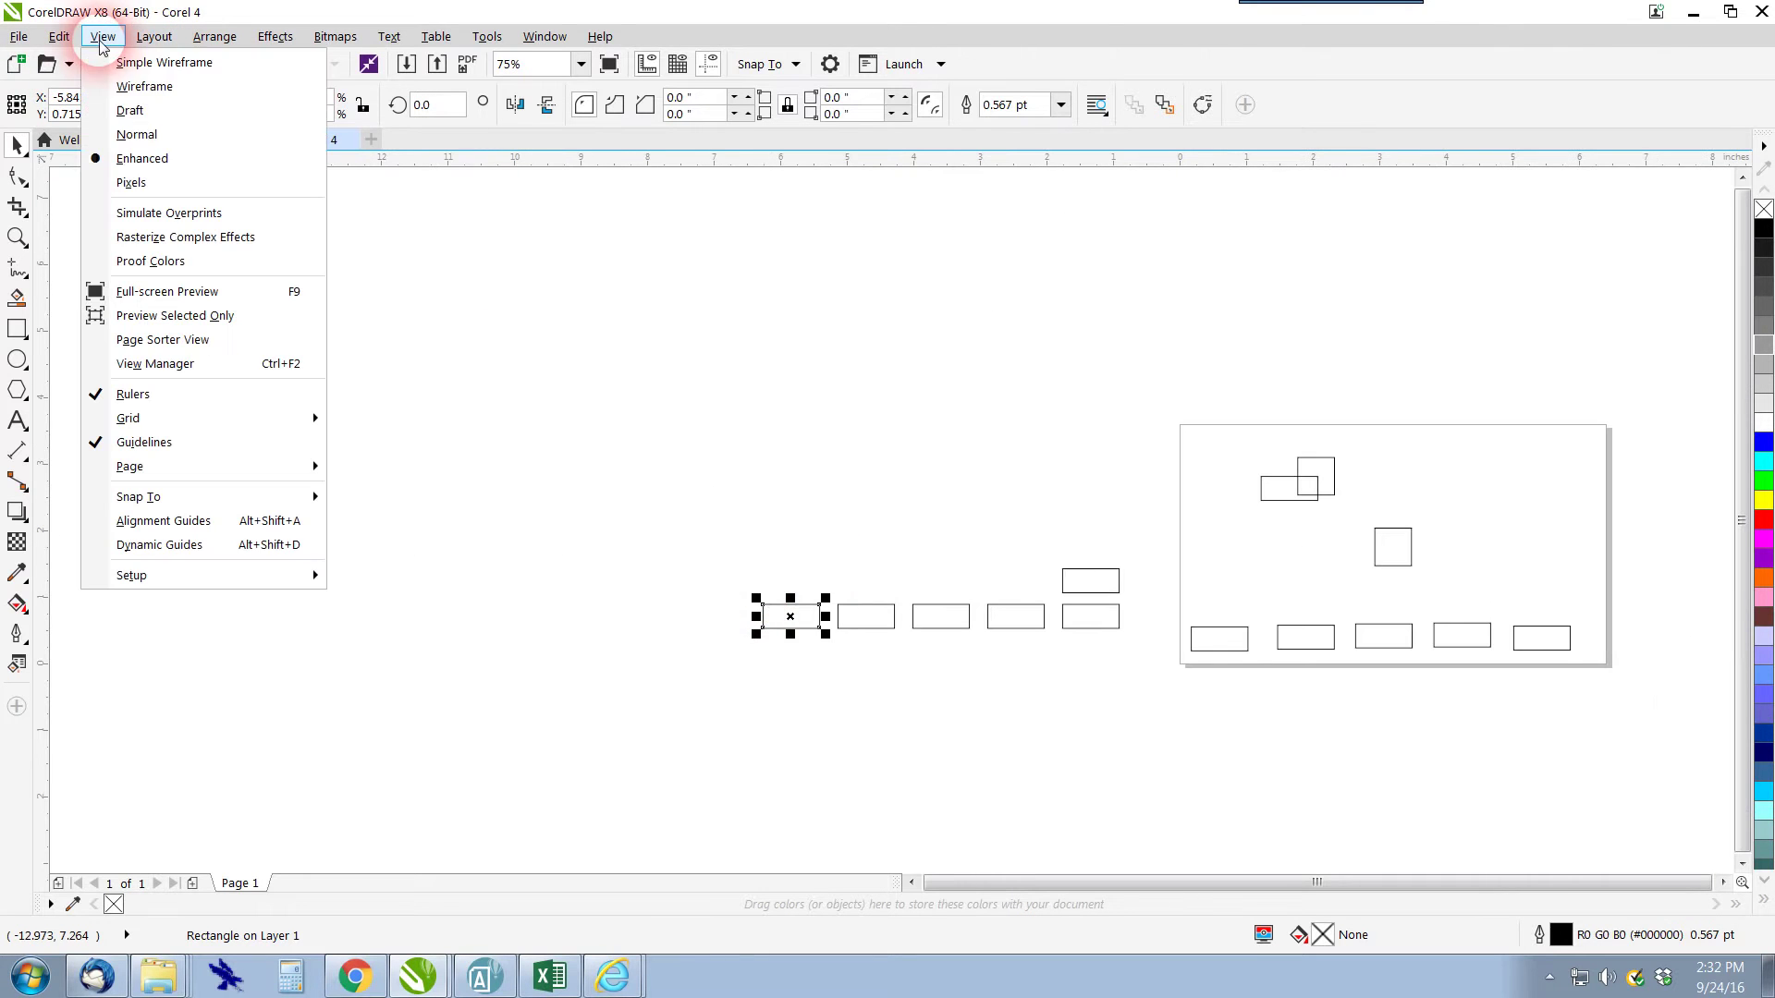
left_click(102, 36)
left_click(66, 41)
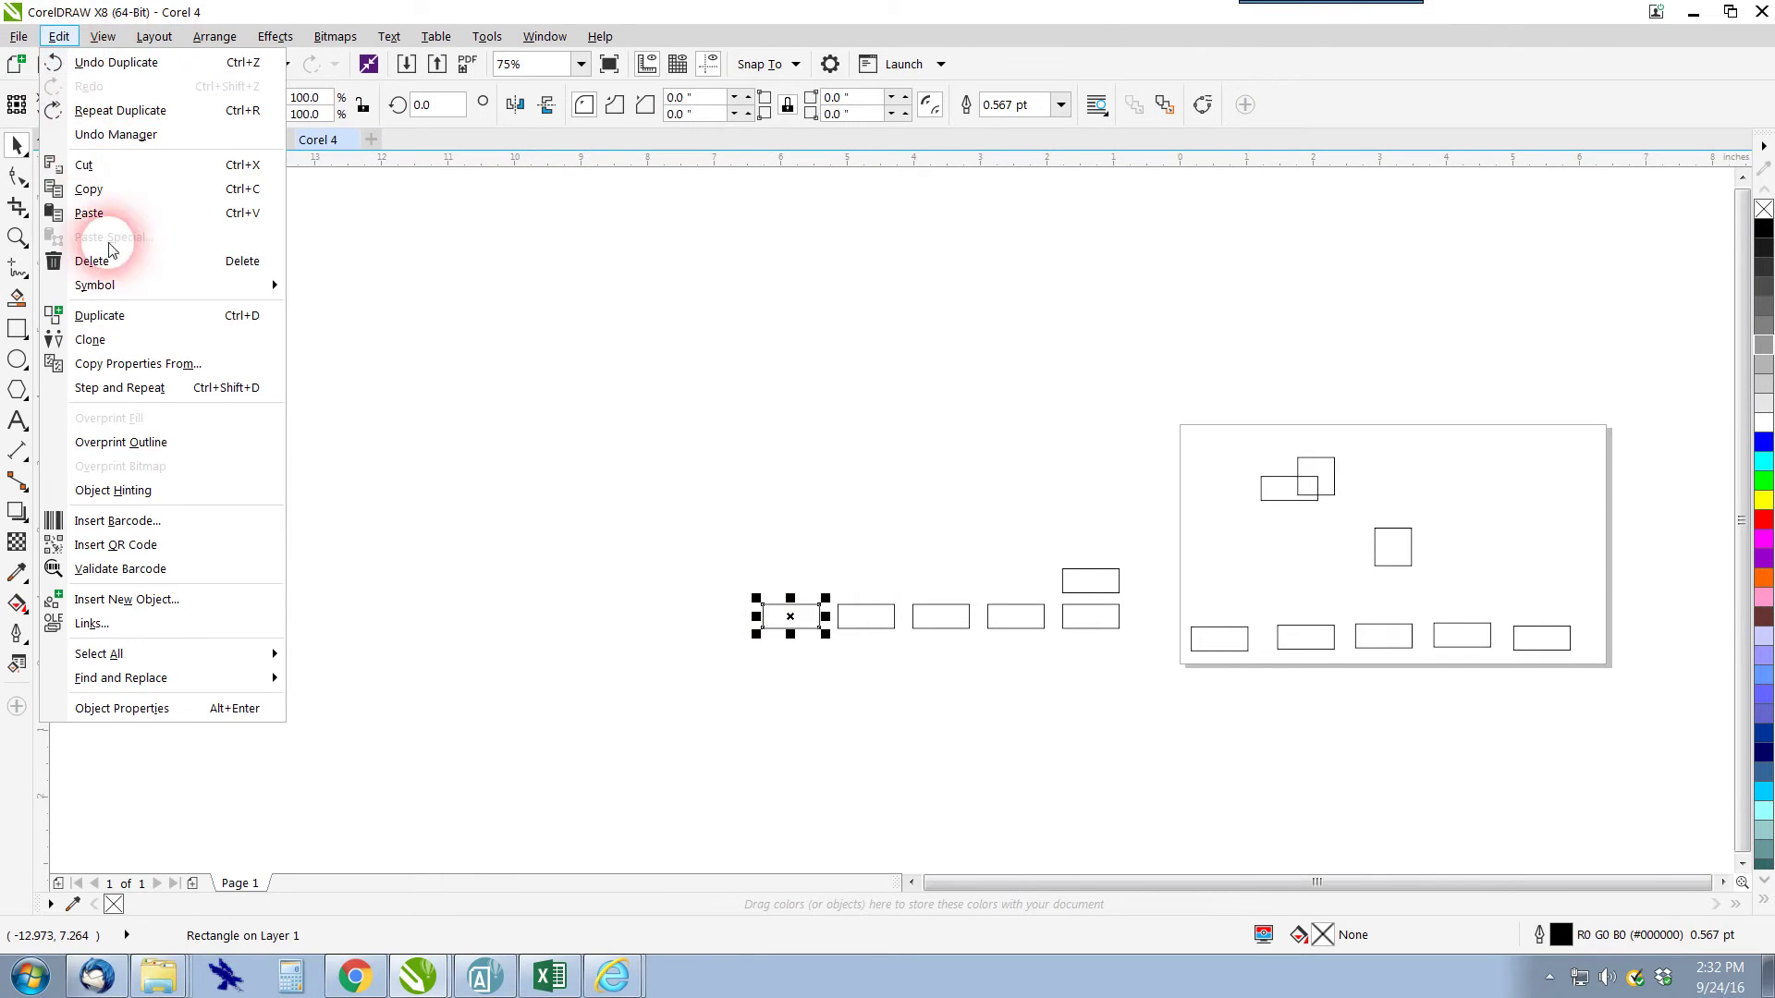
left_click(172, 315)
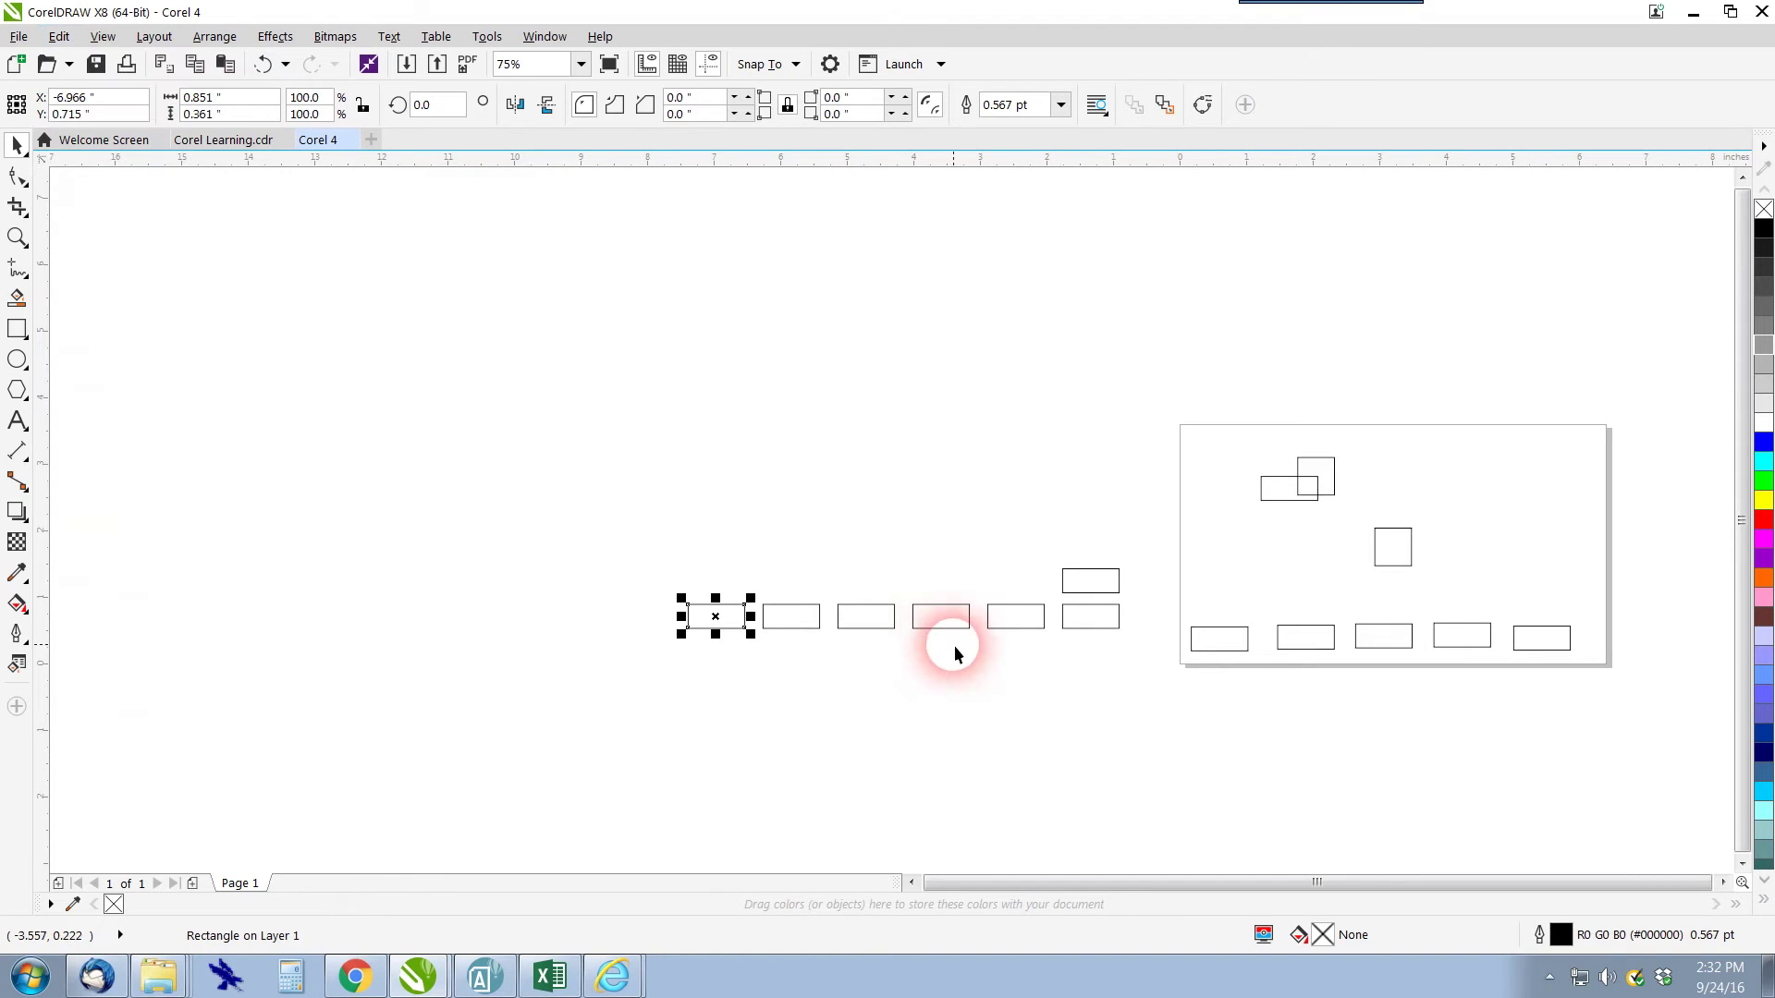
key("Escape")
Copy the second rectangle from the row's right end straight up to about Y 1.337", and repeat the copy three times to form a column
scroll(970, 594, "up", 2)
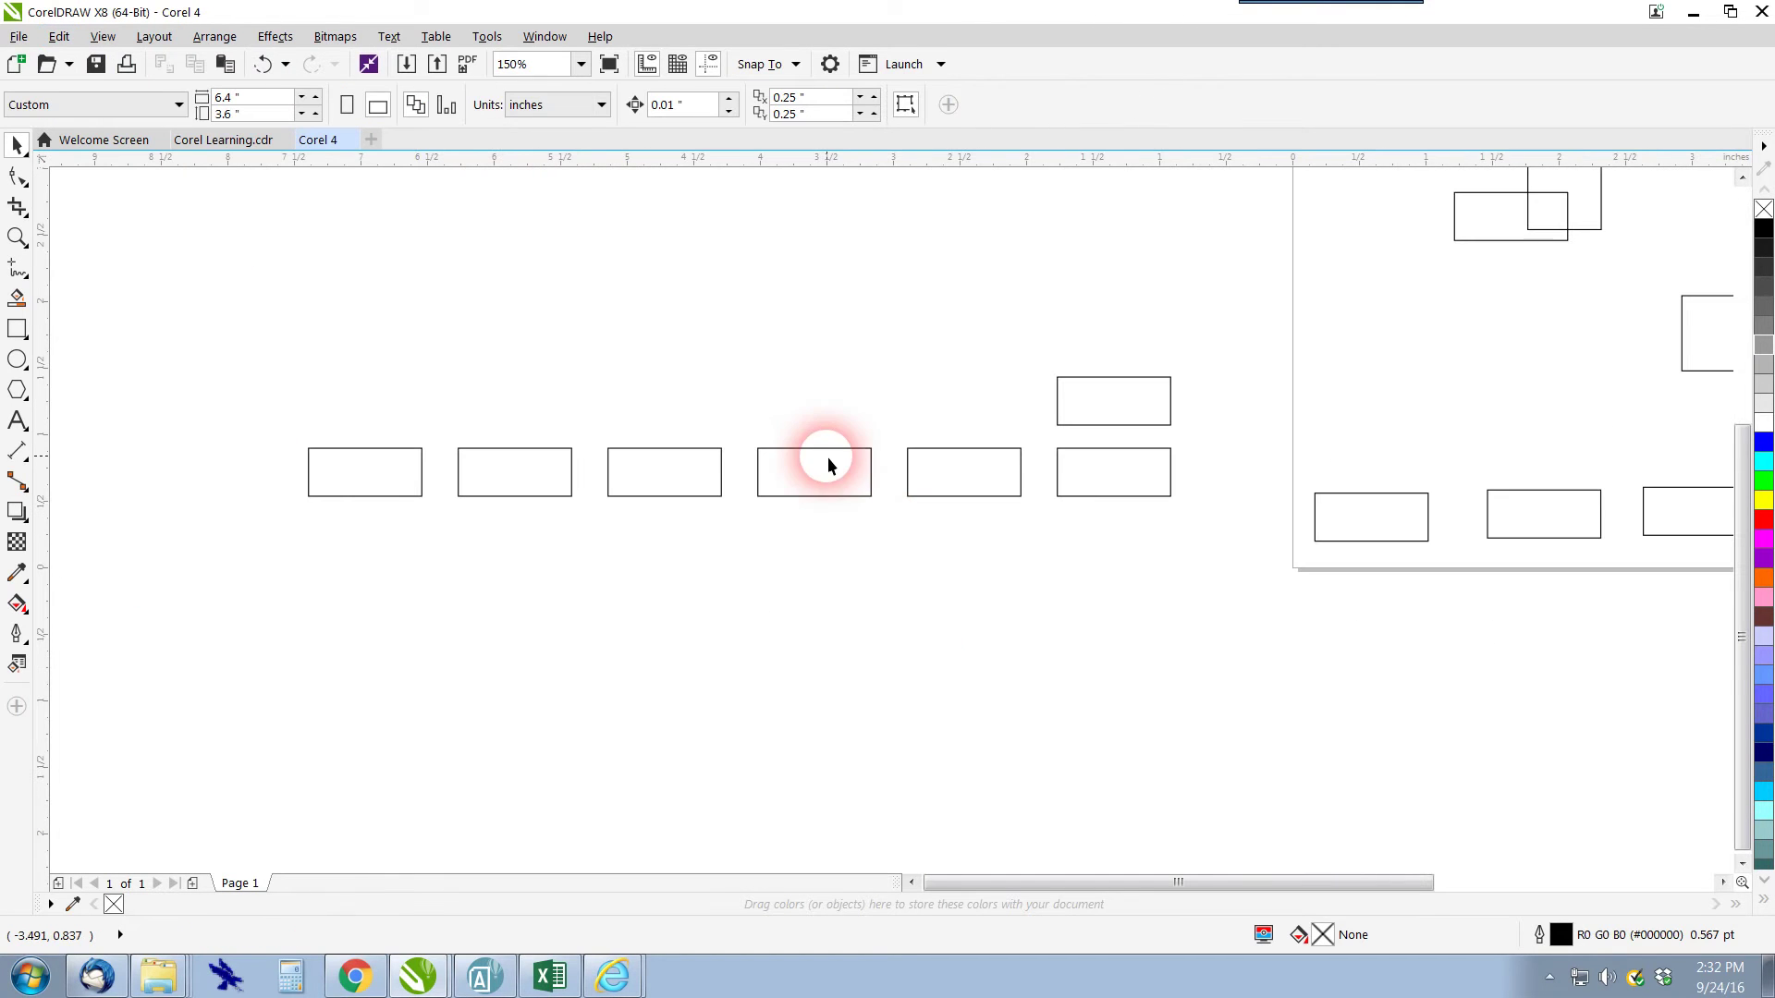
left_click(974, 452)
left_click_drag(970, 473, 964, 397)
left_click(961, 427)
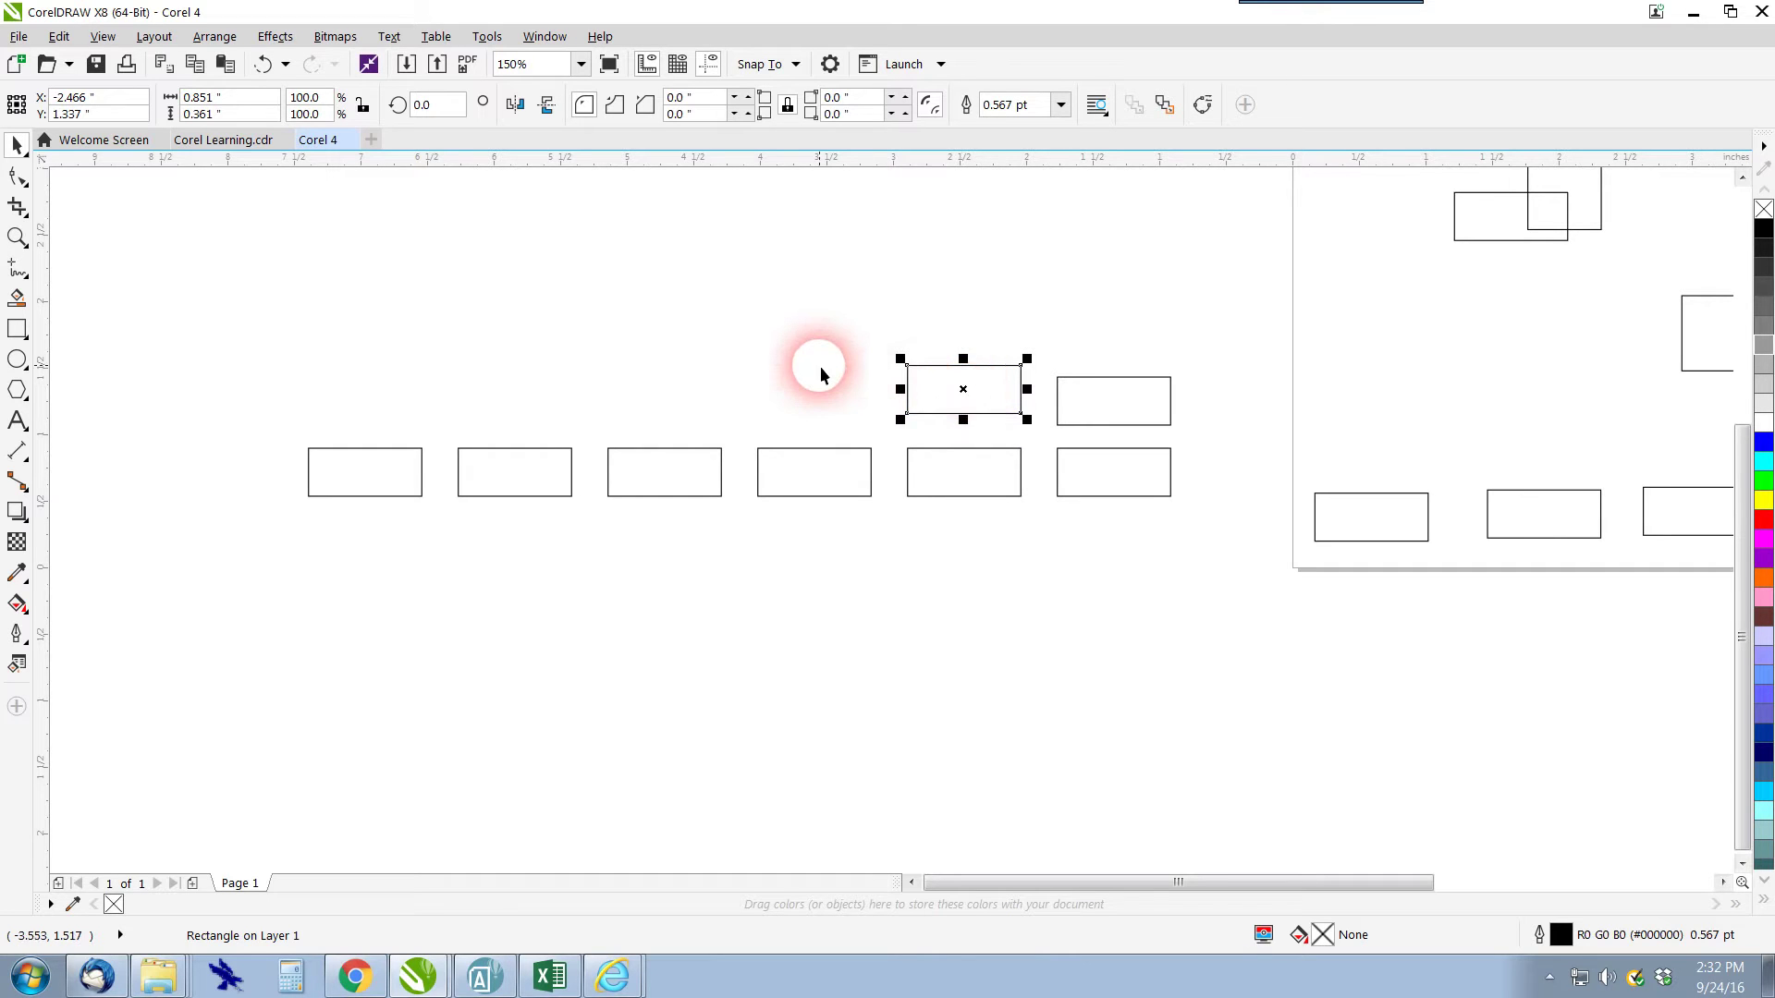
key("ctrl+r")
key("ctrl+r")
key("ctrl+r")
key("F3")
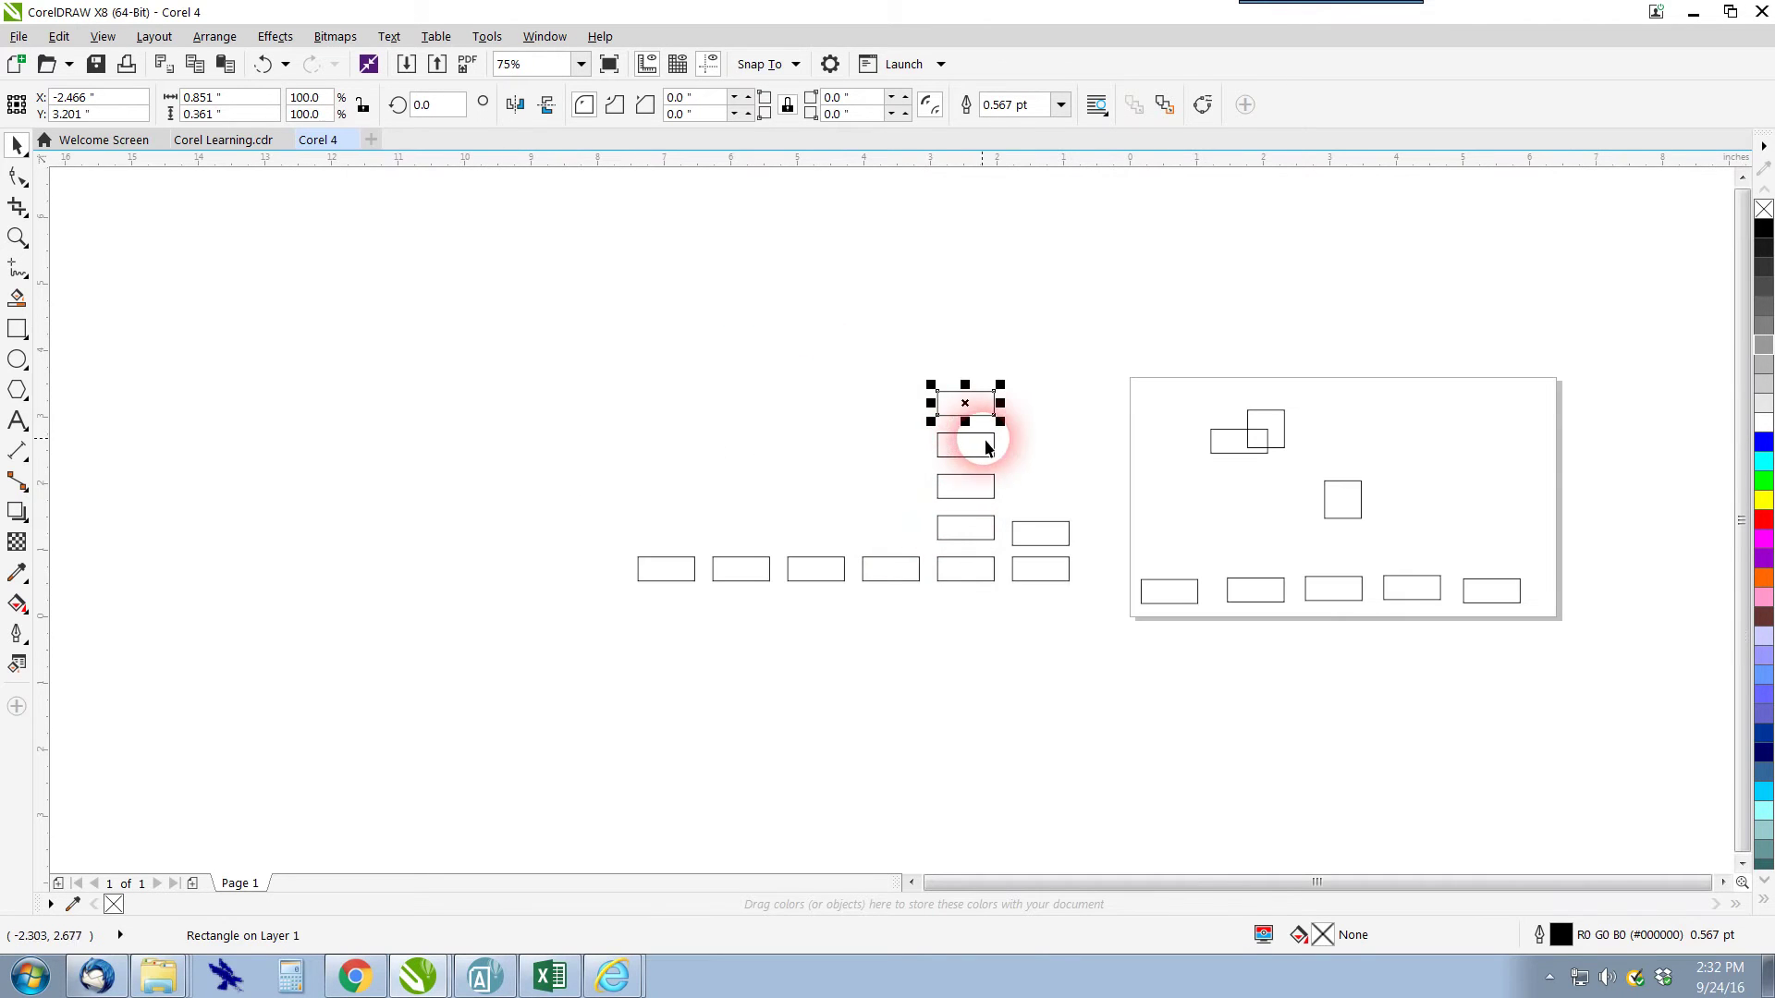
Draw a square of about 0.667" in the empty area to the upper left of the rectangle column
scroll(999, 424, "up", 2)
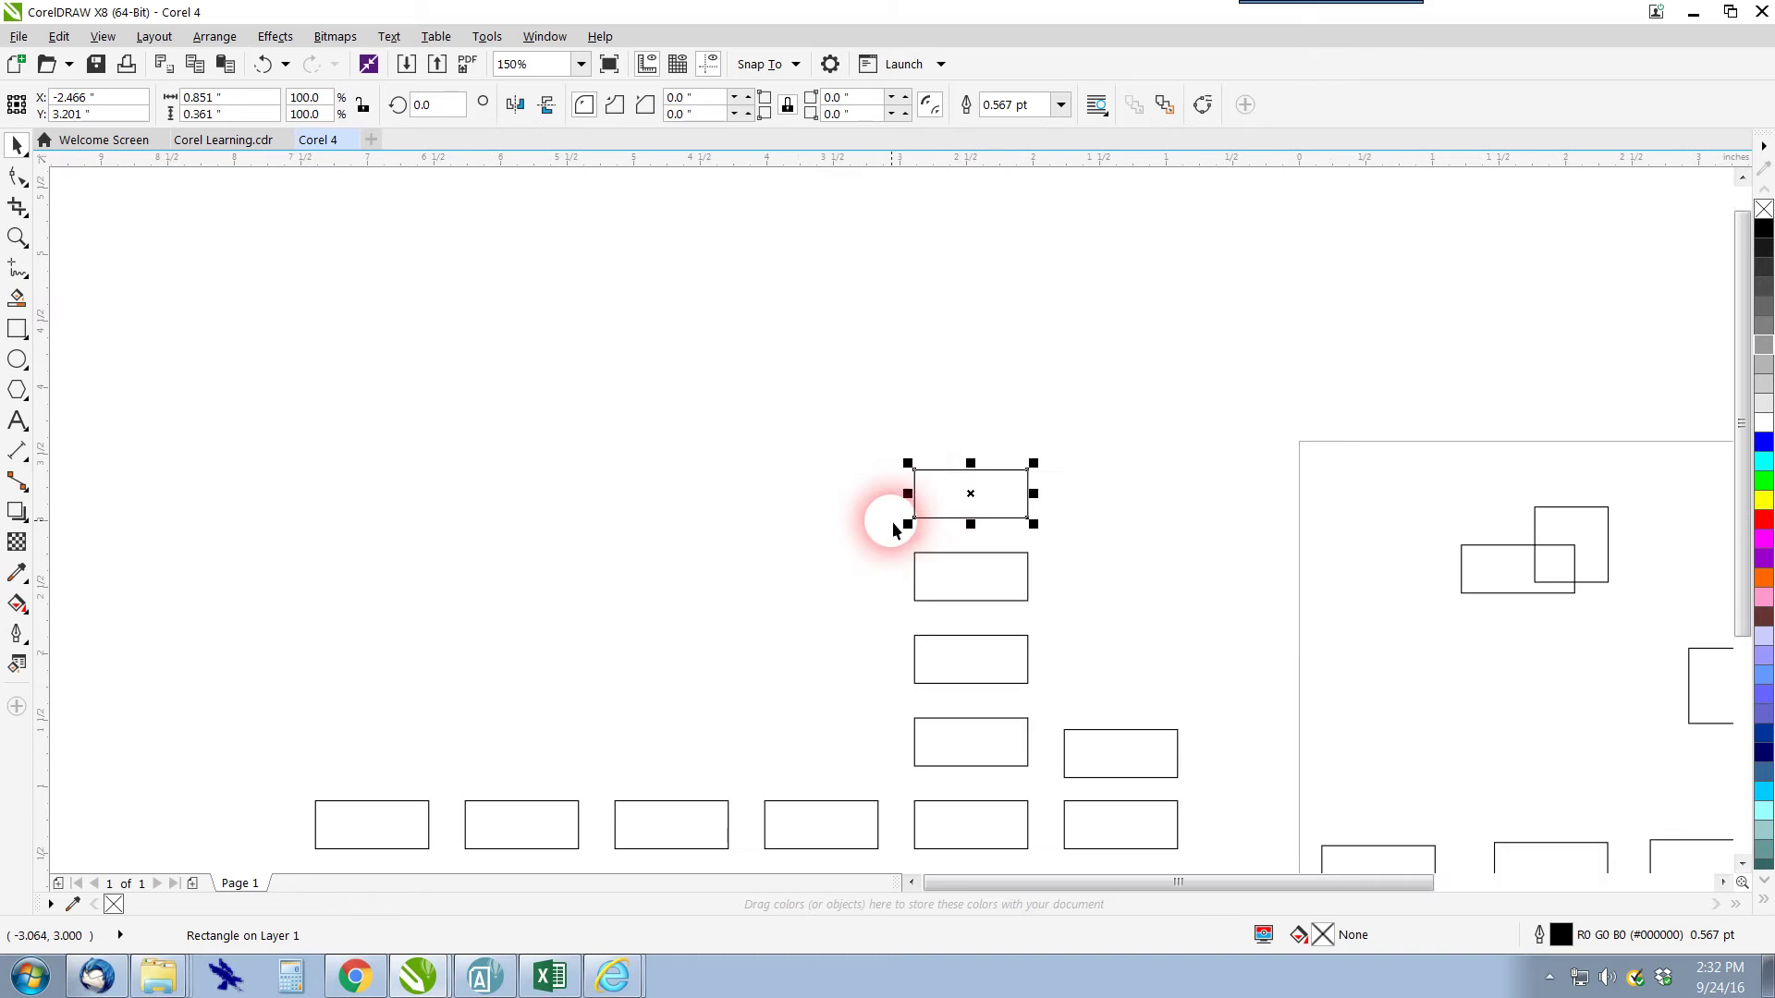
left_click(18, 331)
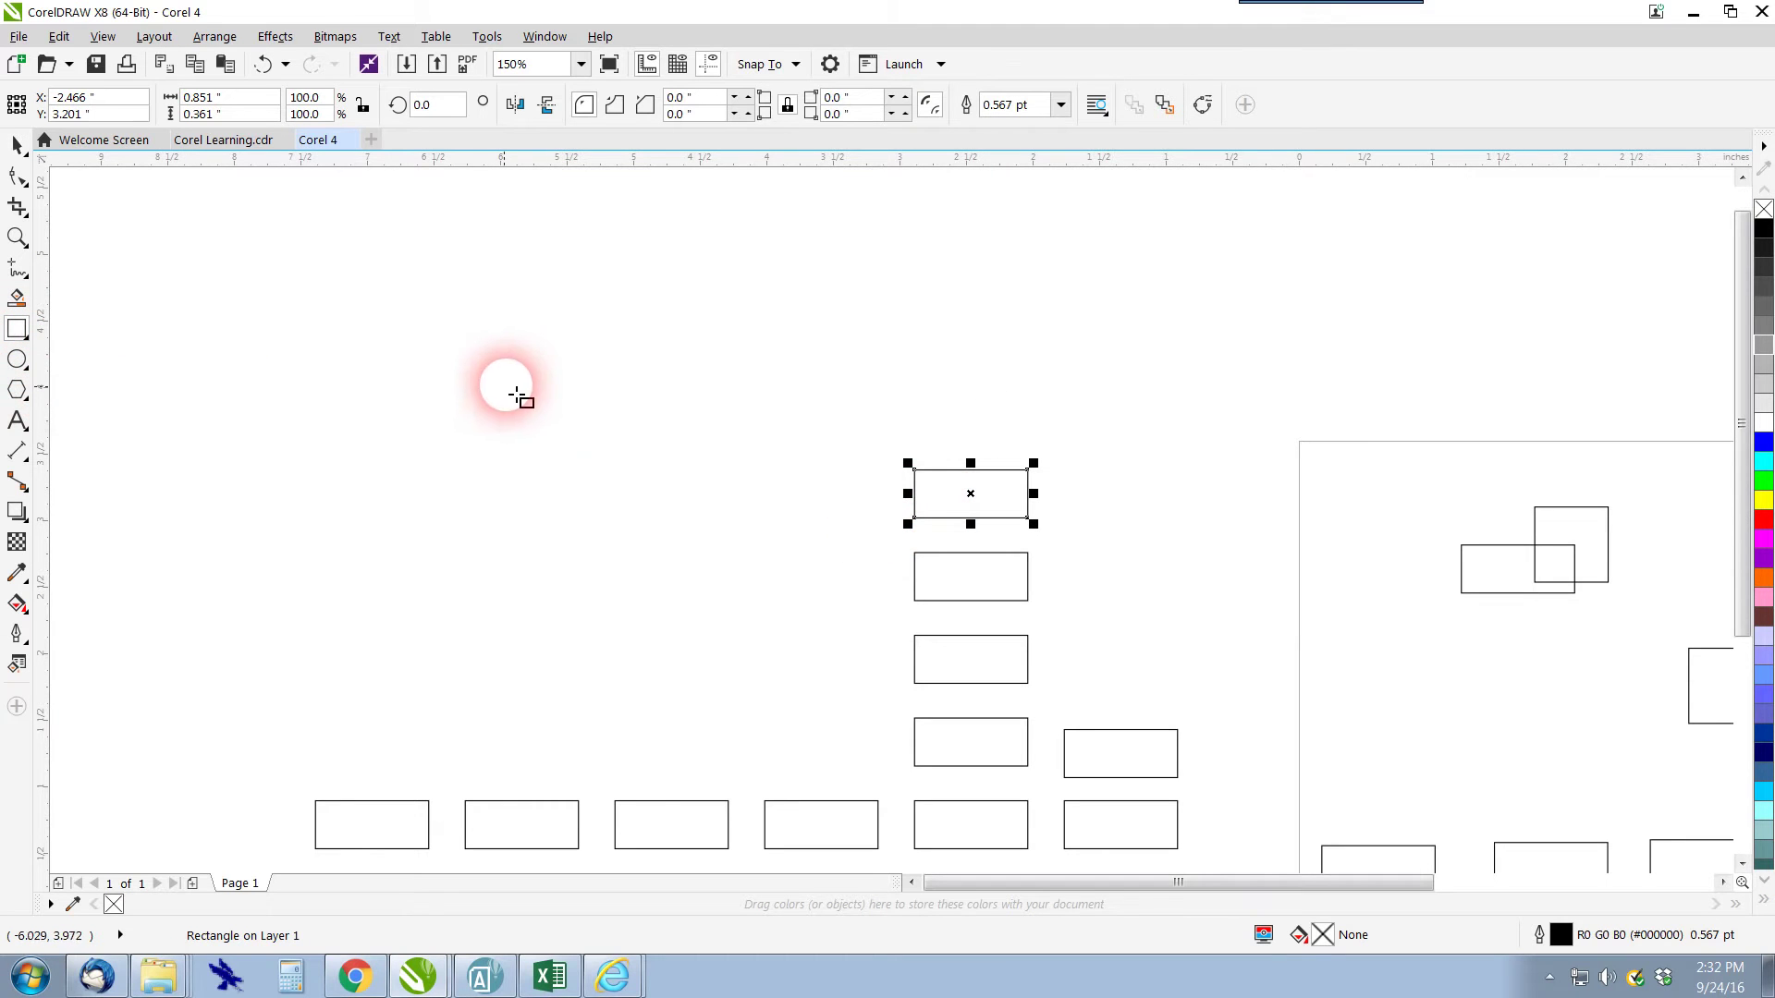
left_click_drag(500, 377, 588, 464)
left_click(17, 145)
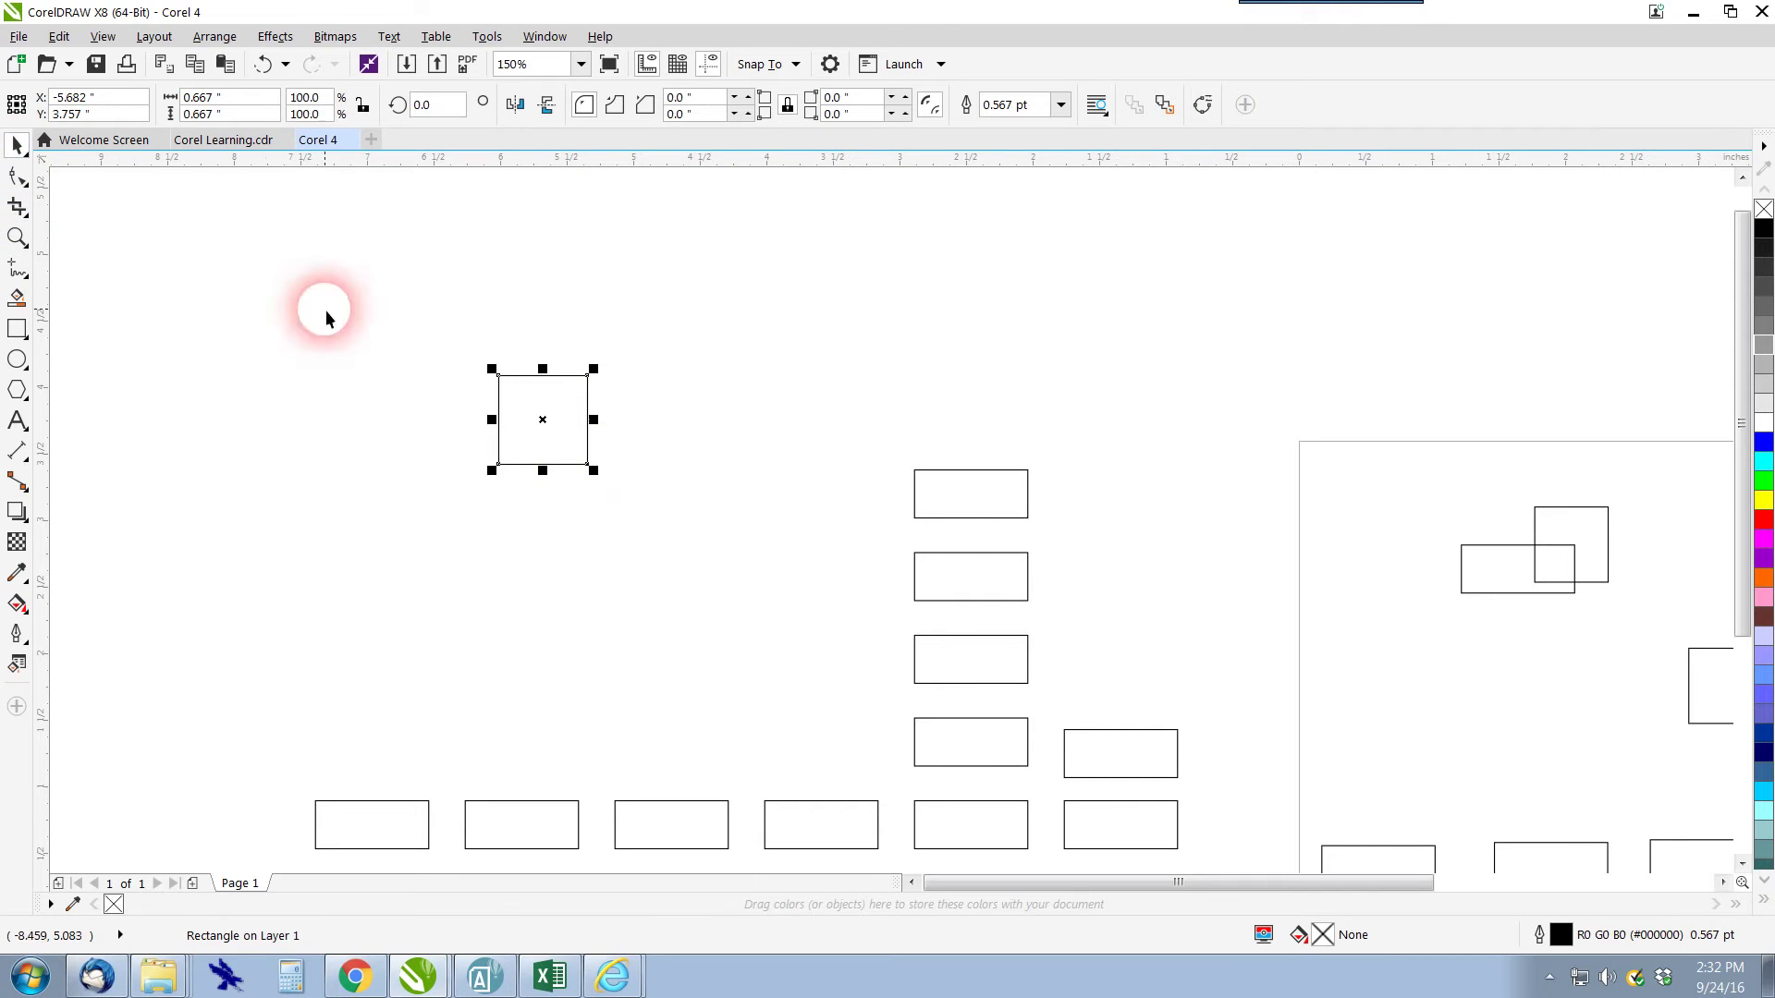
Make a copy of the square rotated to 345° about its centre, and repeat the rotated copy up to 270° to form a circular pattern
left_click(585, 388)
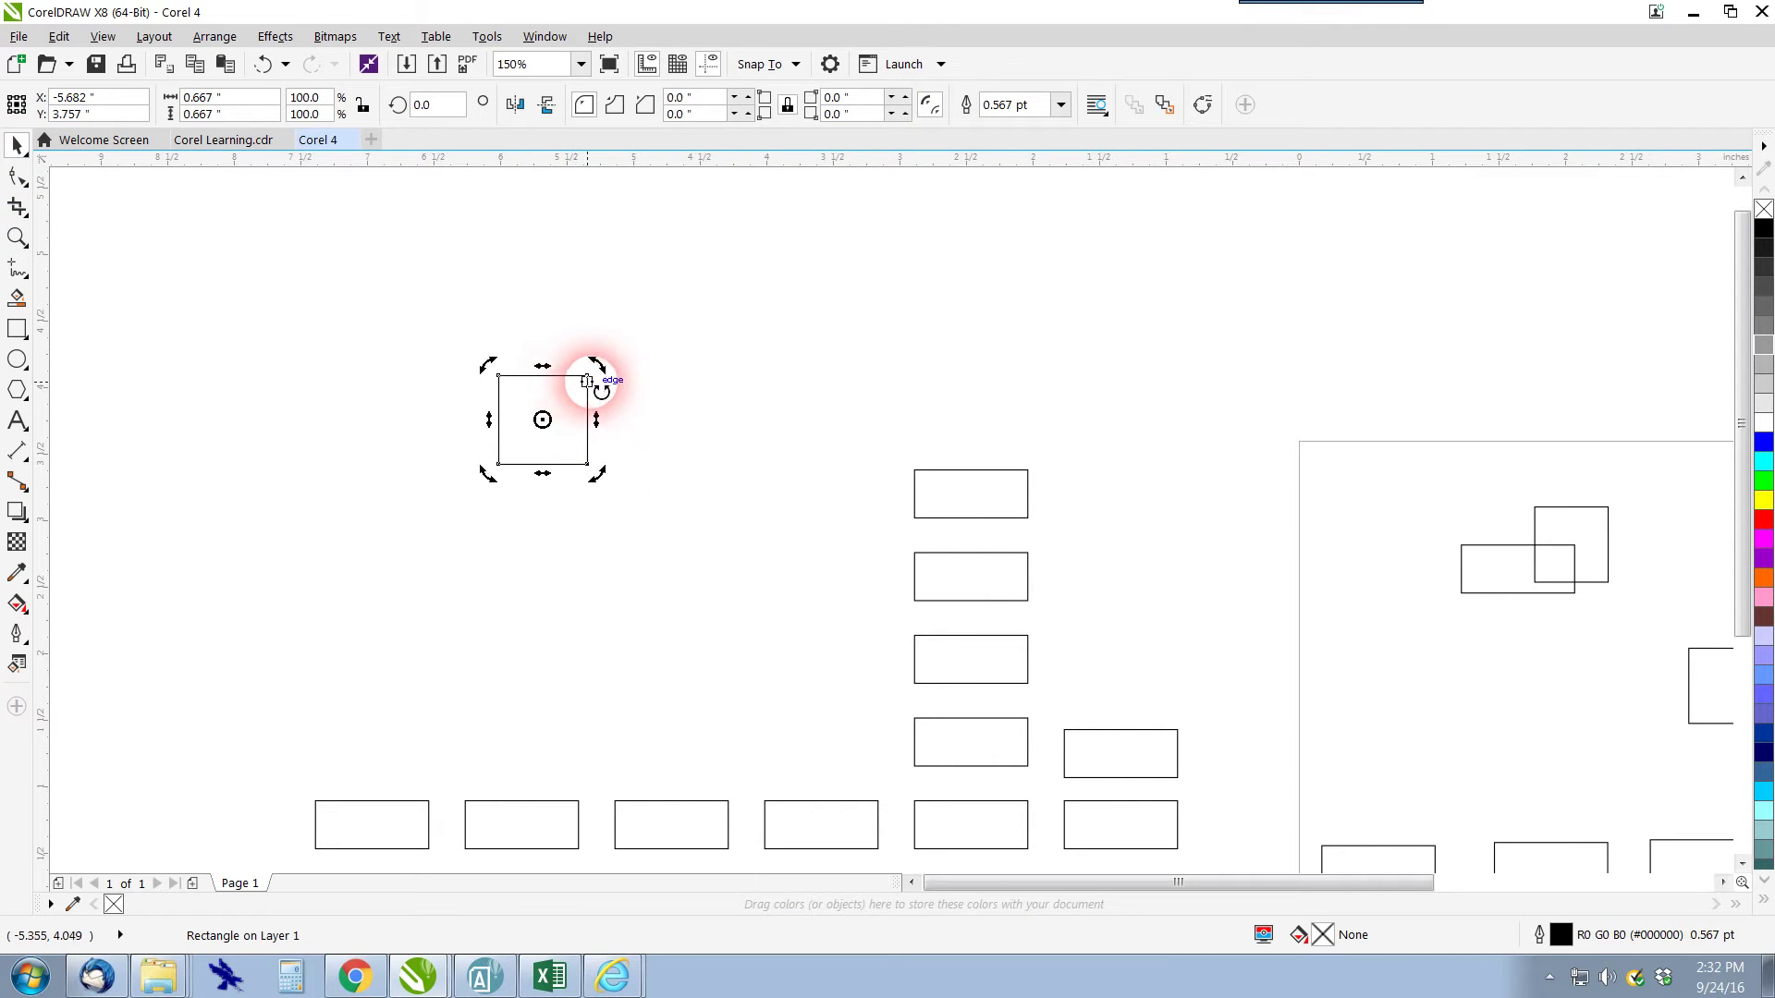
mouse_move(605, 377)
left_mouse_down()
mouse_move(632, 432)
mouse_move(598, 369)
mouse_move(616, 384)
left_mouse_up()
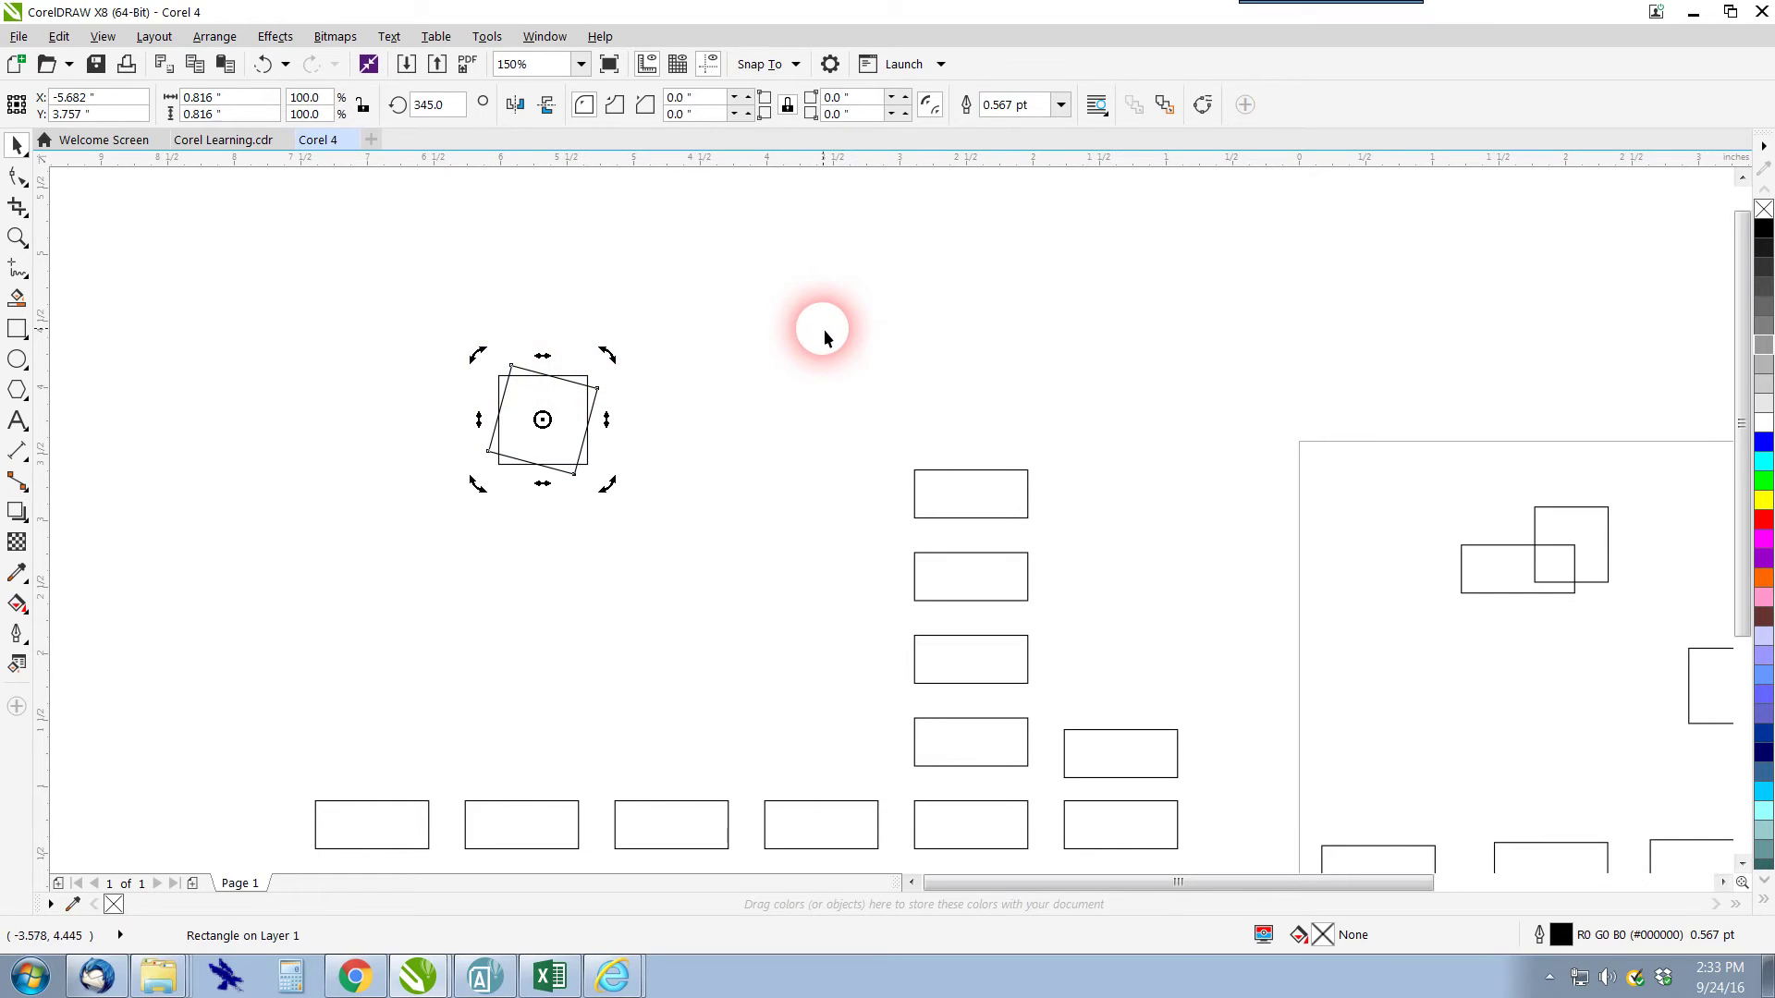
key("ctrl+r")
key("ctrl+r")
key("ctrl+r")
key("ctrl+r")
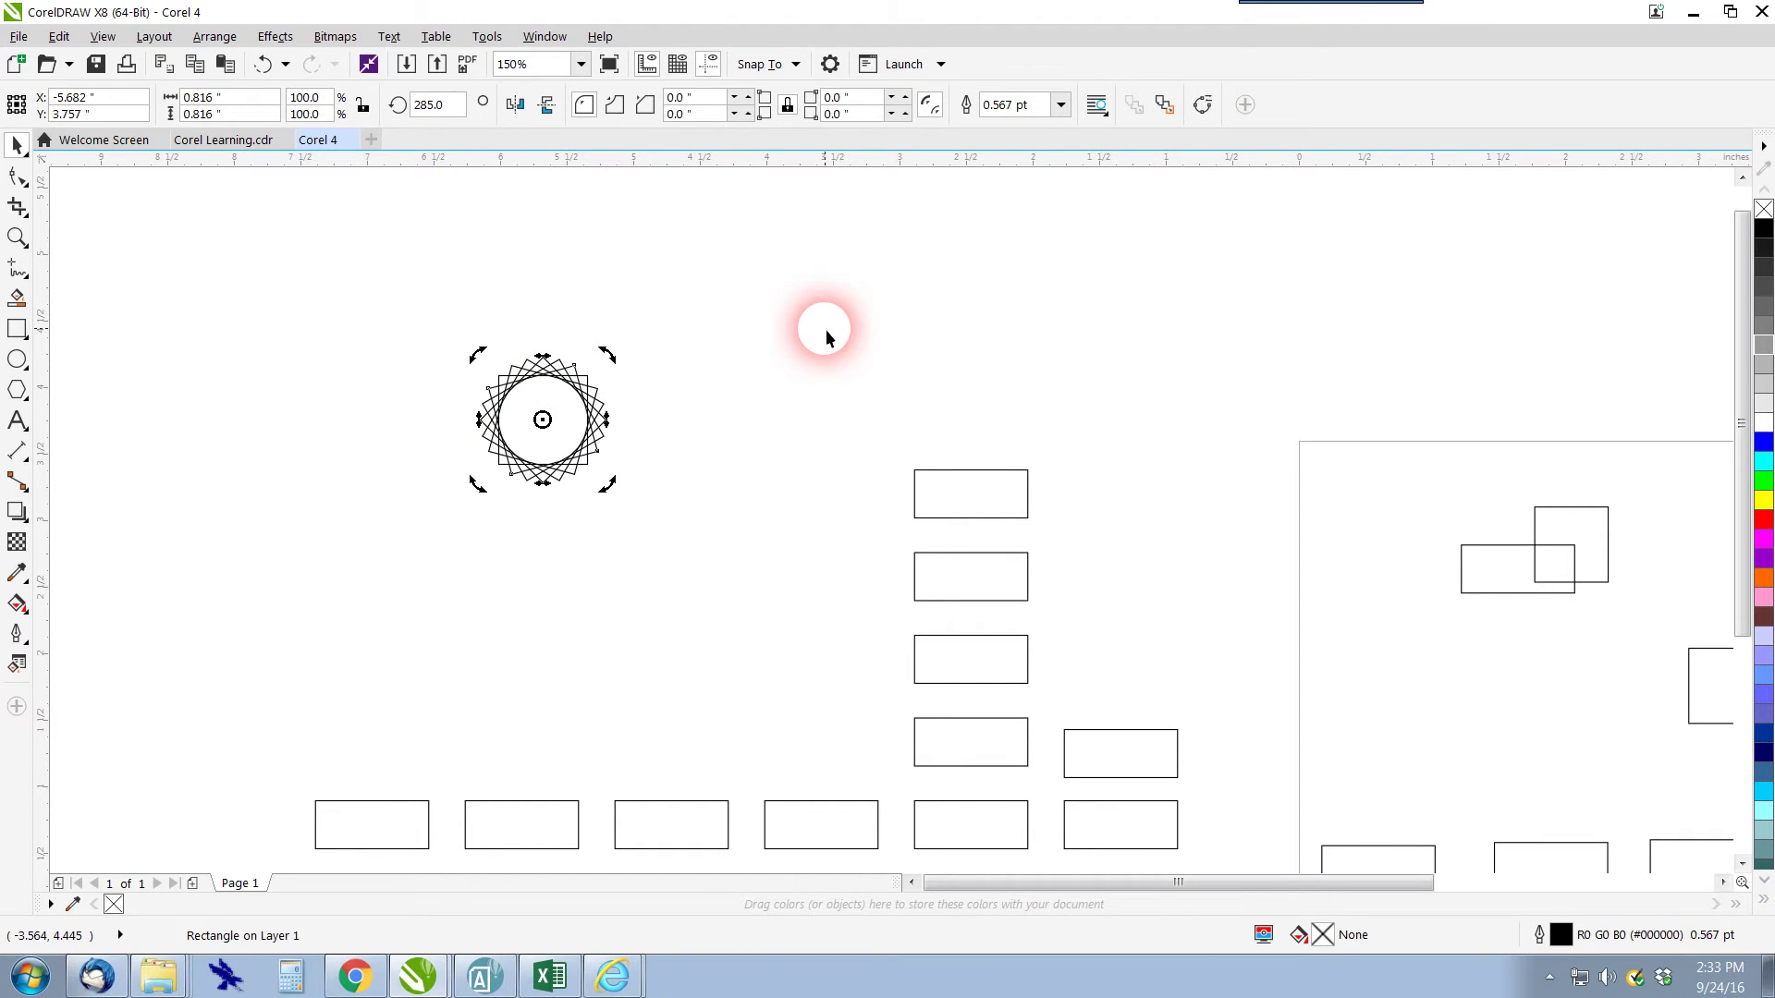
scroll(545, 425, "up", 4)
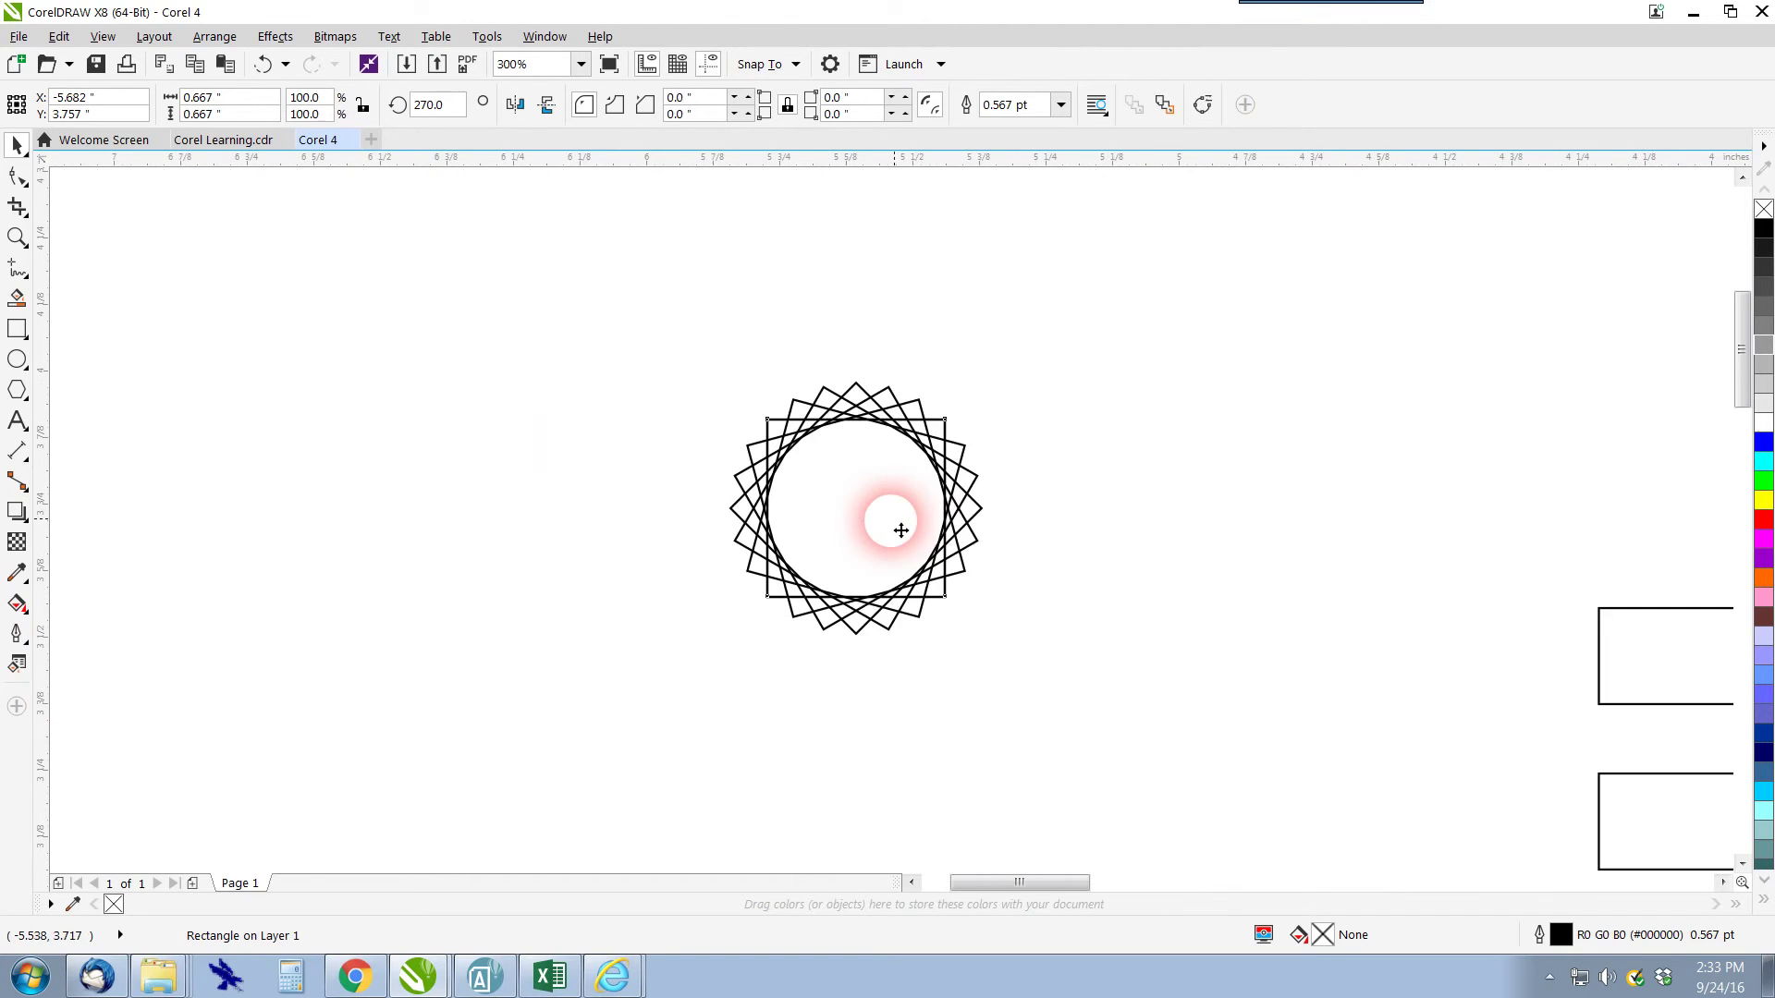
left_click(1139, 564)
Review the training topic list in the Corel Learning.cdr document and return to the Corel 4 document
scroll(1049, 534, "down", 4)
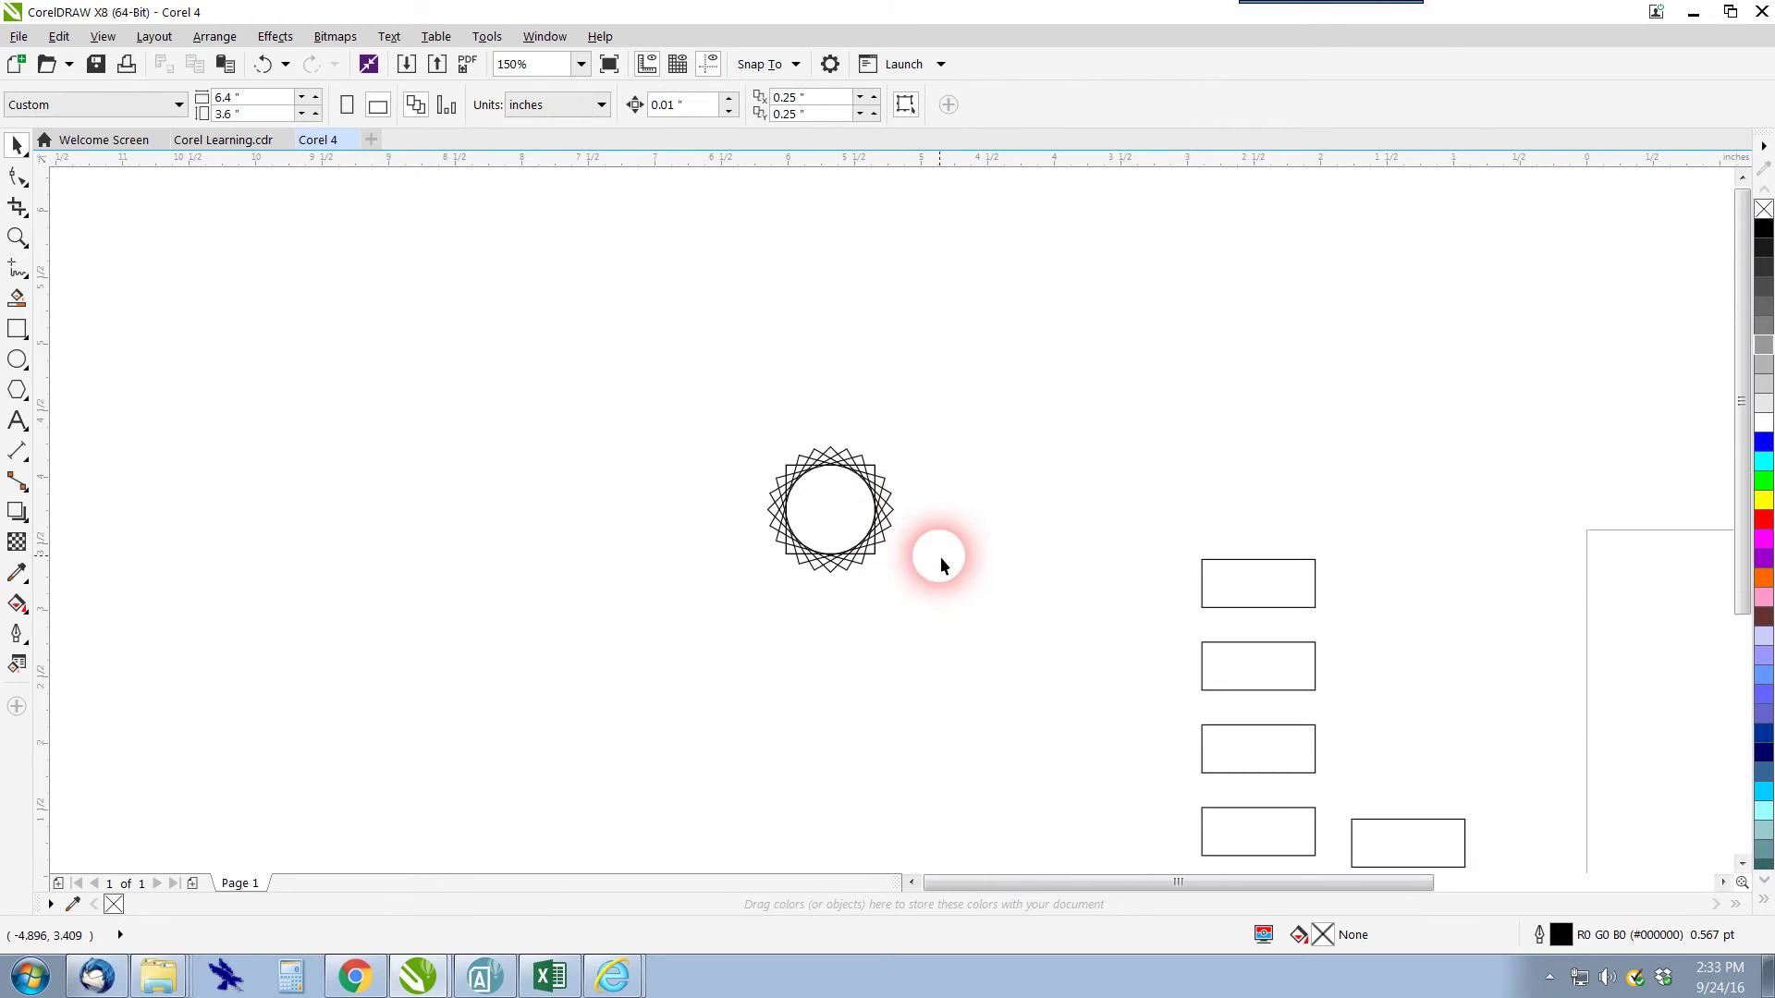
scroll(924, 507, "up", 2)
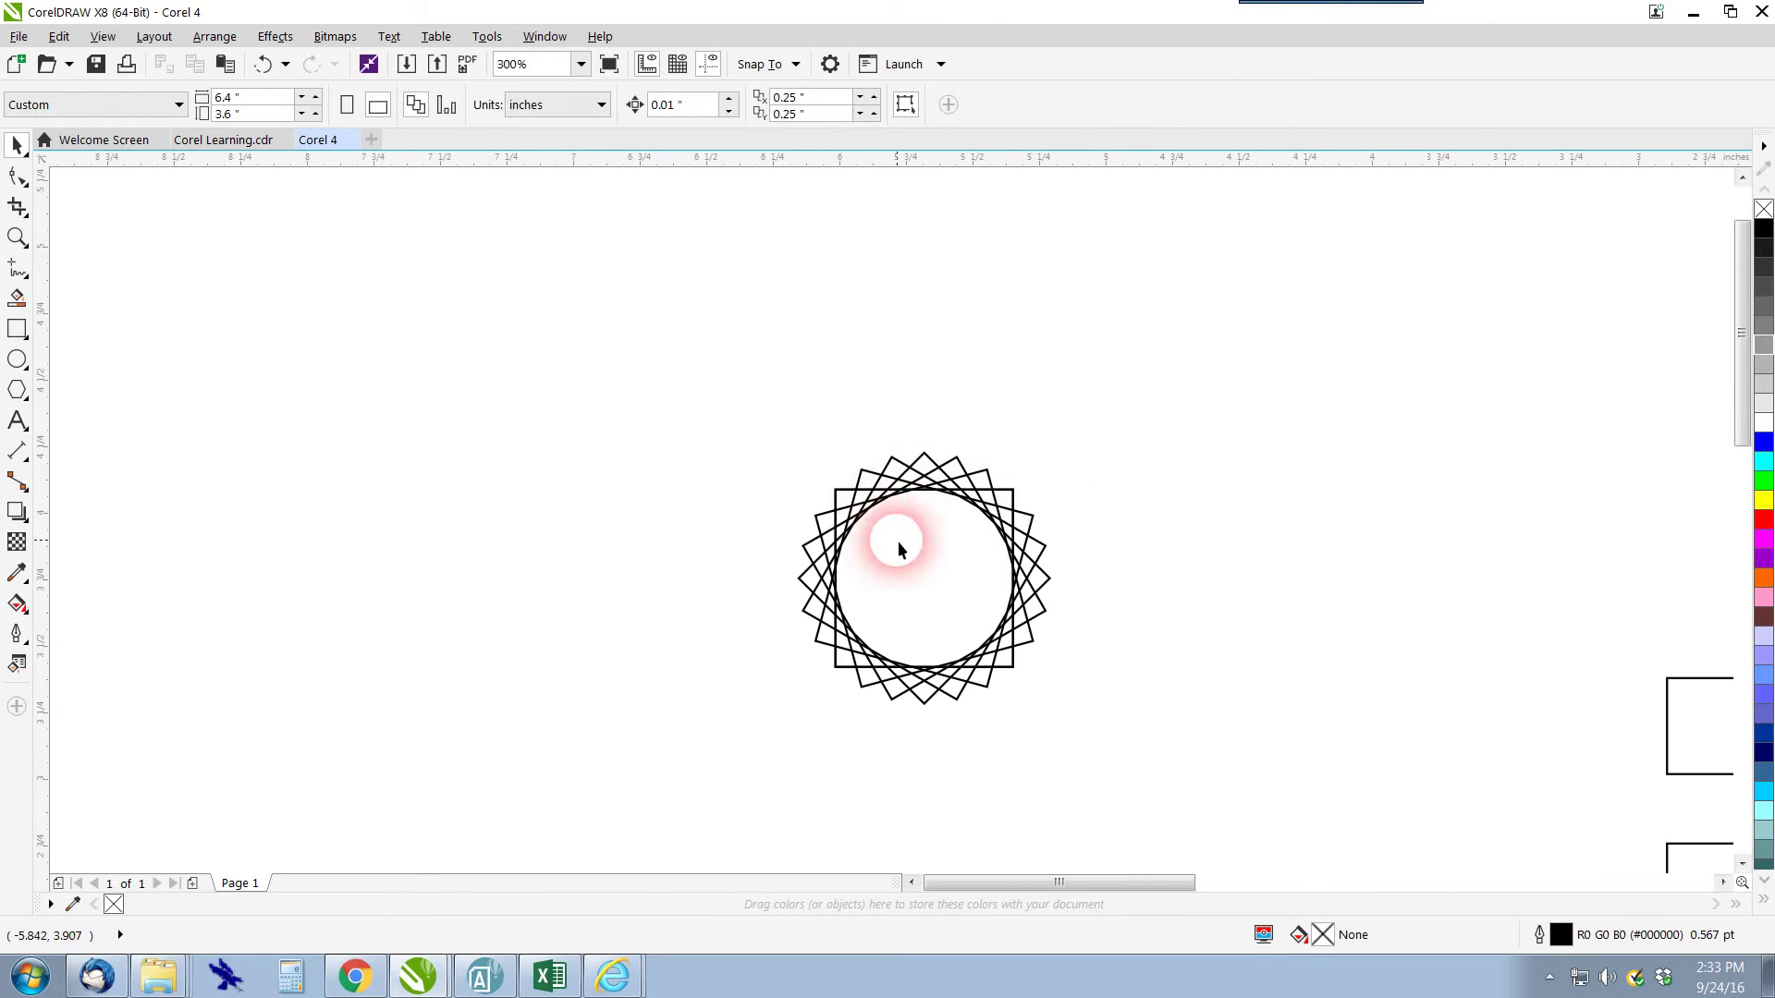
scroll(878, 525, "down", 2)
scroll(904, 586, "down", 4)
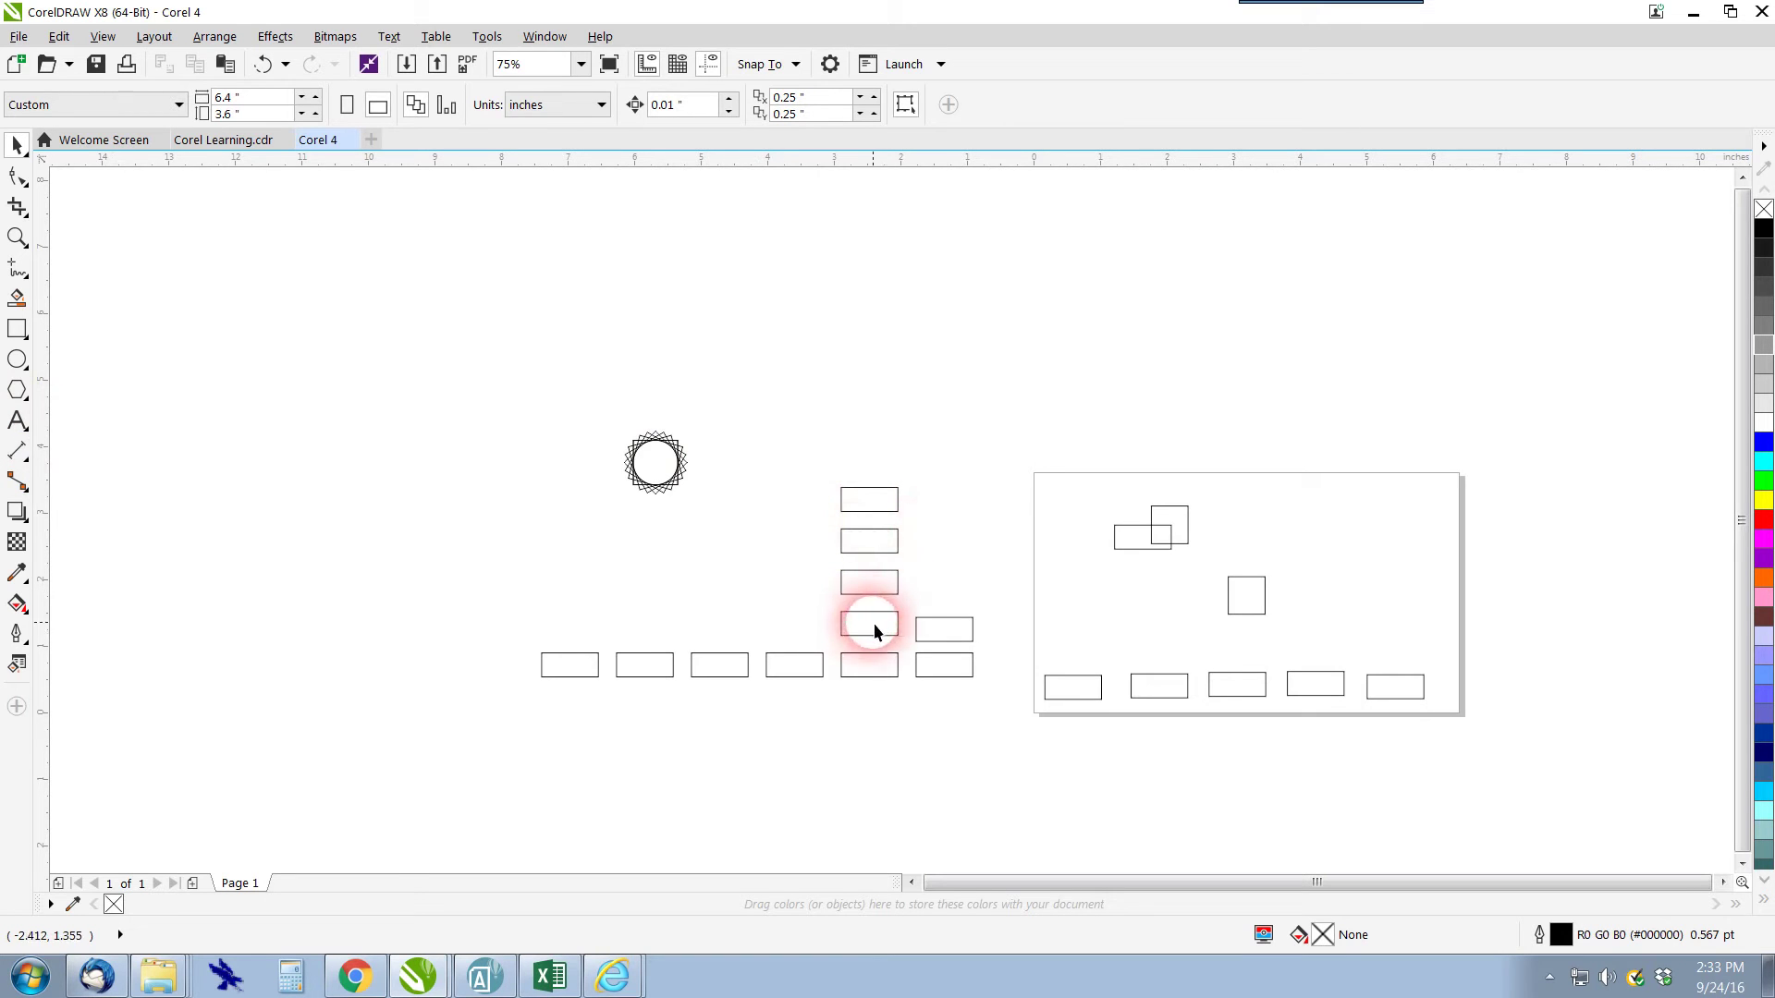
left_click(228, 145)
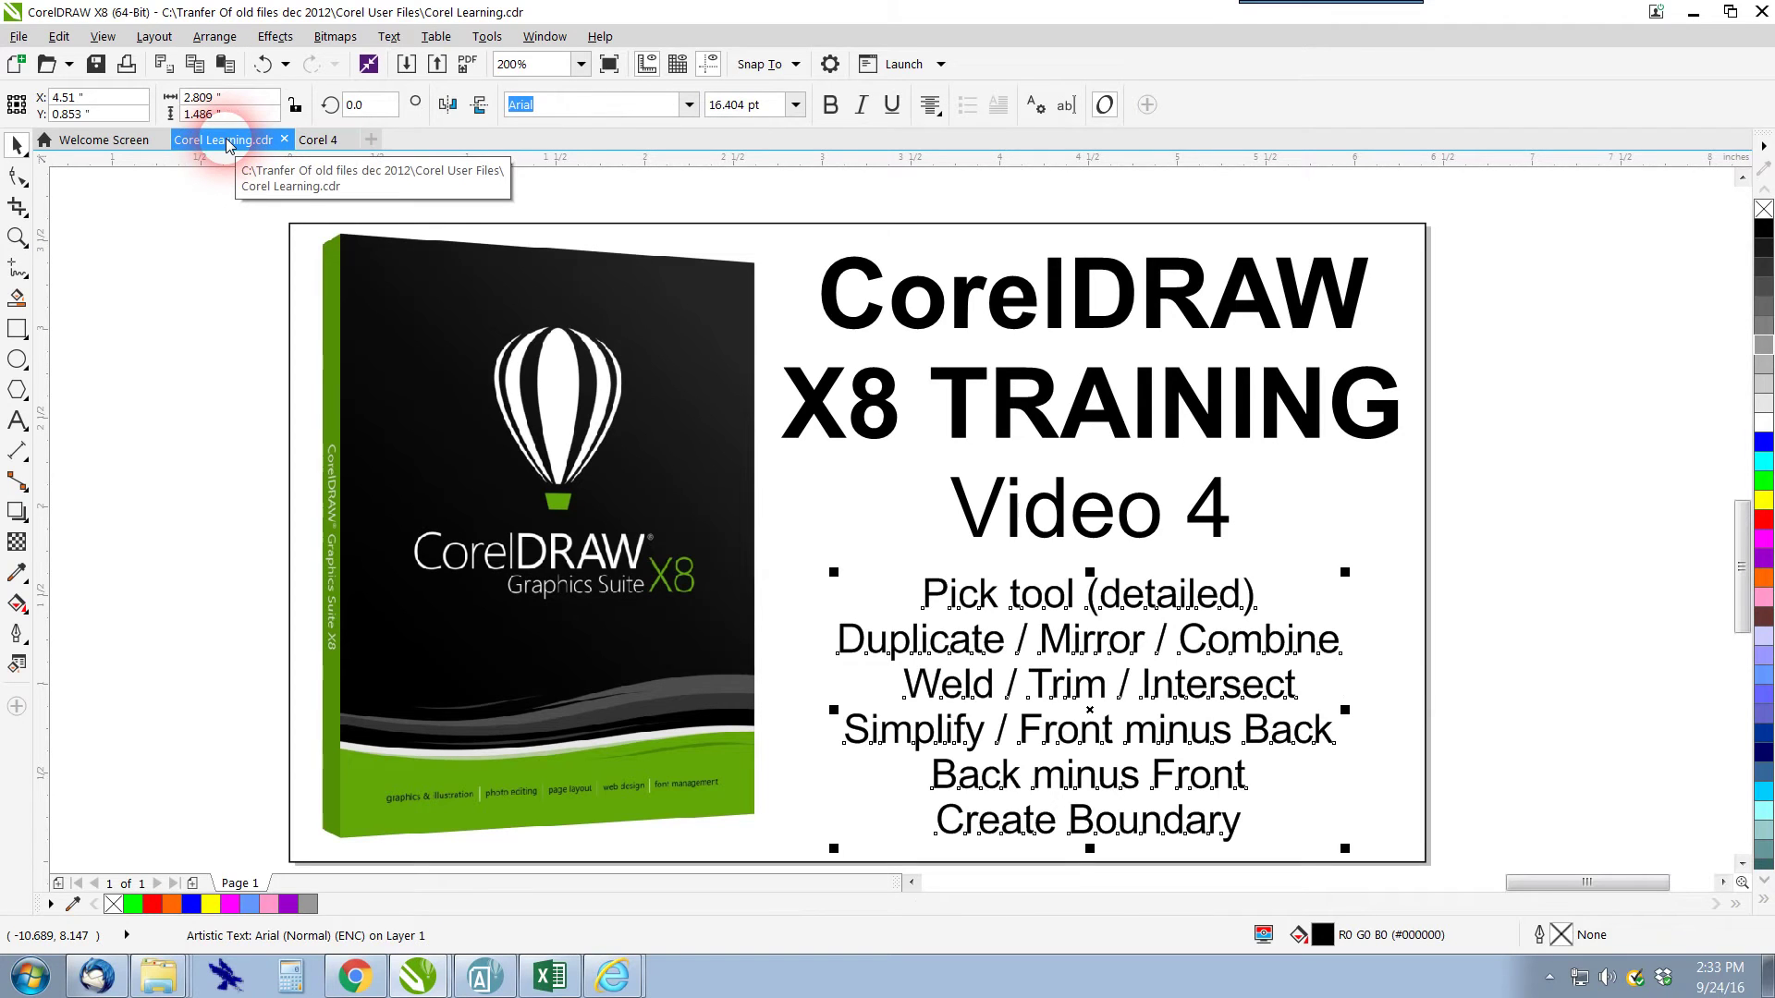
left_click(315, 144)
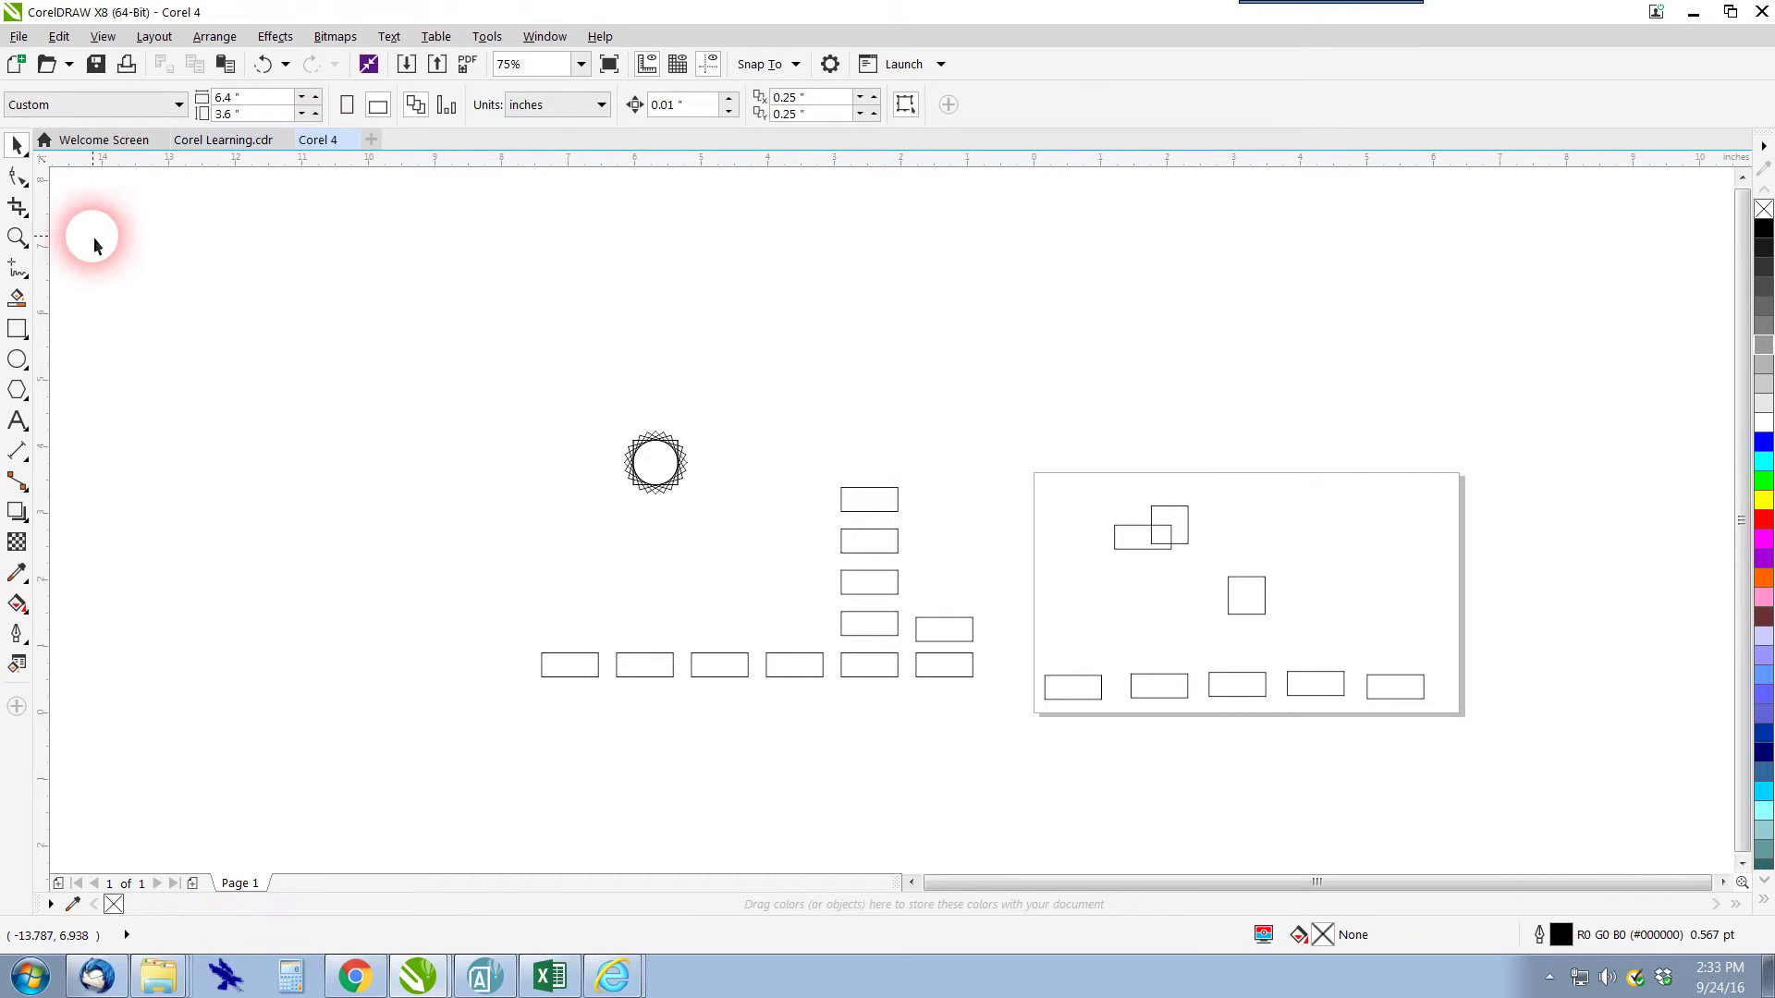
Move the rectangle on the page away from the square to the page's upper edge, and the lower square to about X 4.186", Y 2.272"
left_click(25, 159)
mouse_move(25, 159)
left_mouse_down()
mouse_move(74, 148)
mouse_move(69, 171)
mouse_move(129, 203)
mouse_move(61, 145)
mouse_move(78, 146)
left_mouse_up()
left_click(835, 539)
left_click_drag(833, 536, 1149, 527)
left_click_drag(1248, 596, 1319, 570)
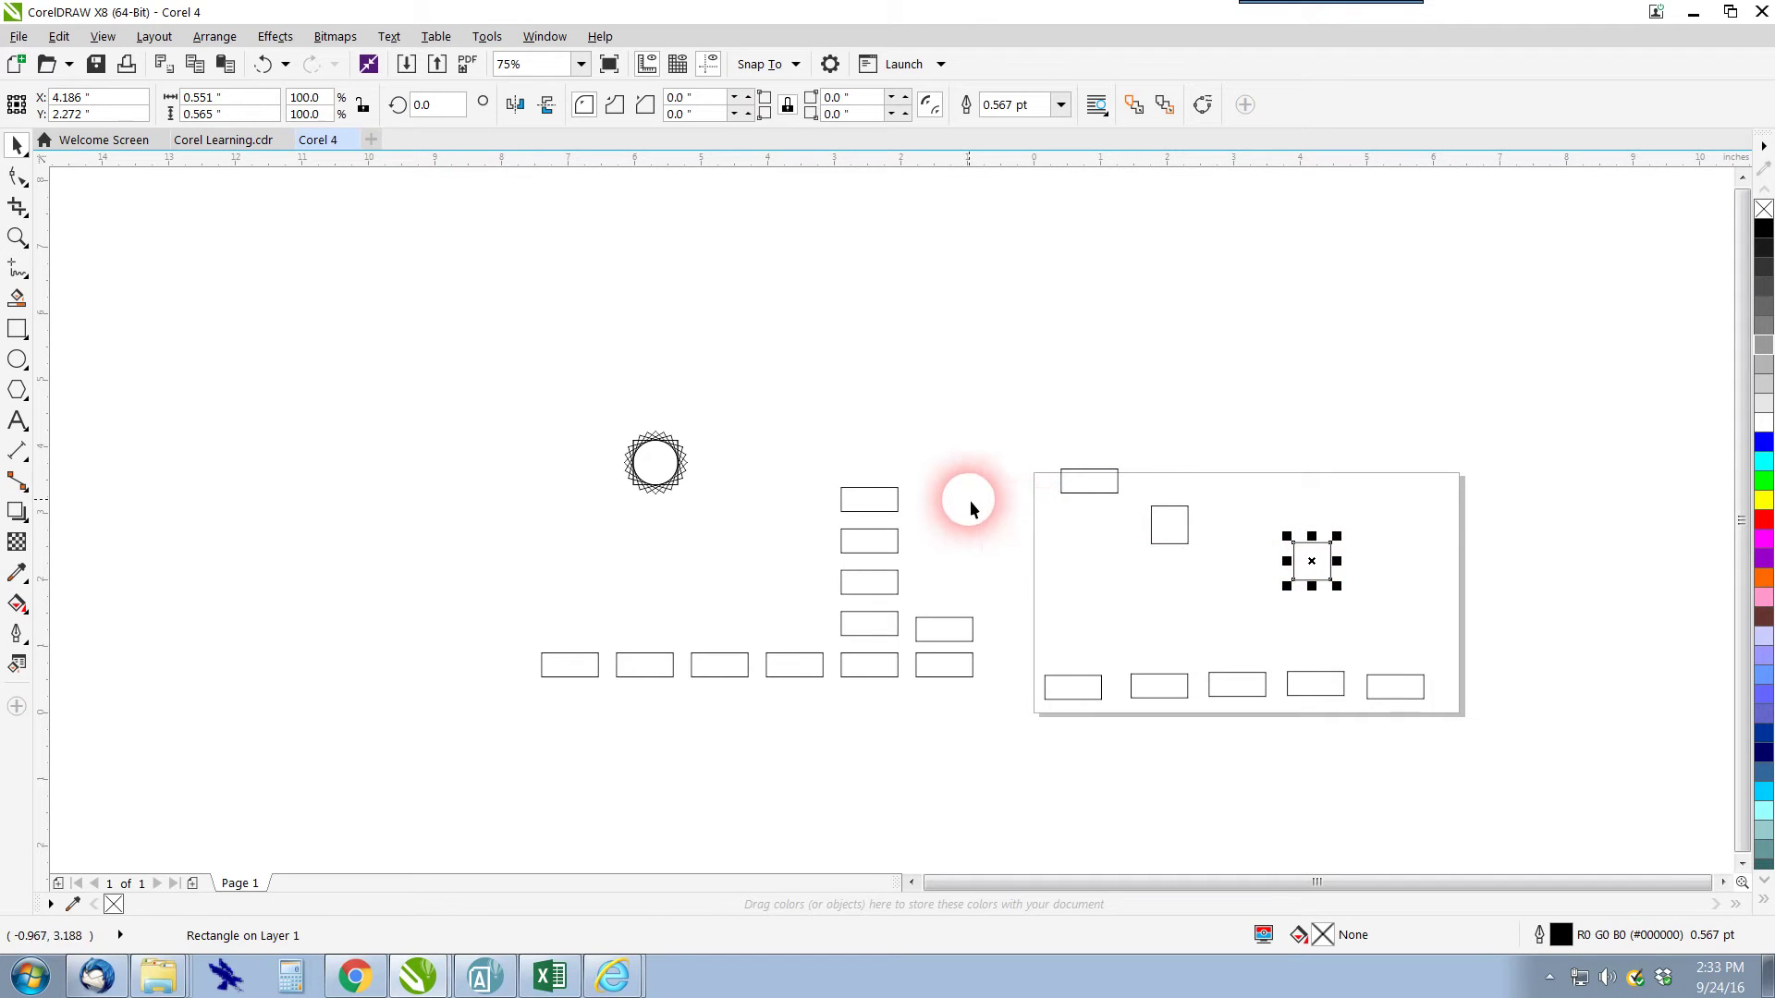
Move rectangles from the row and column left of the page together into one overlapping cluster
scroll(891, 521, "up", 2)
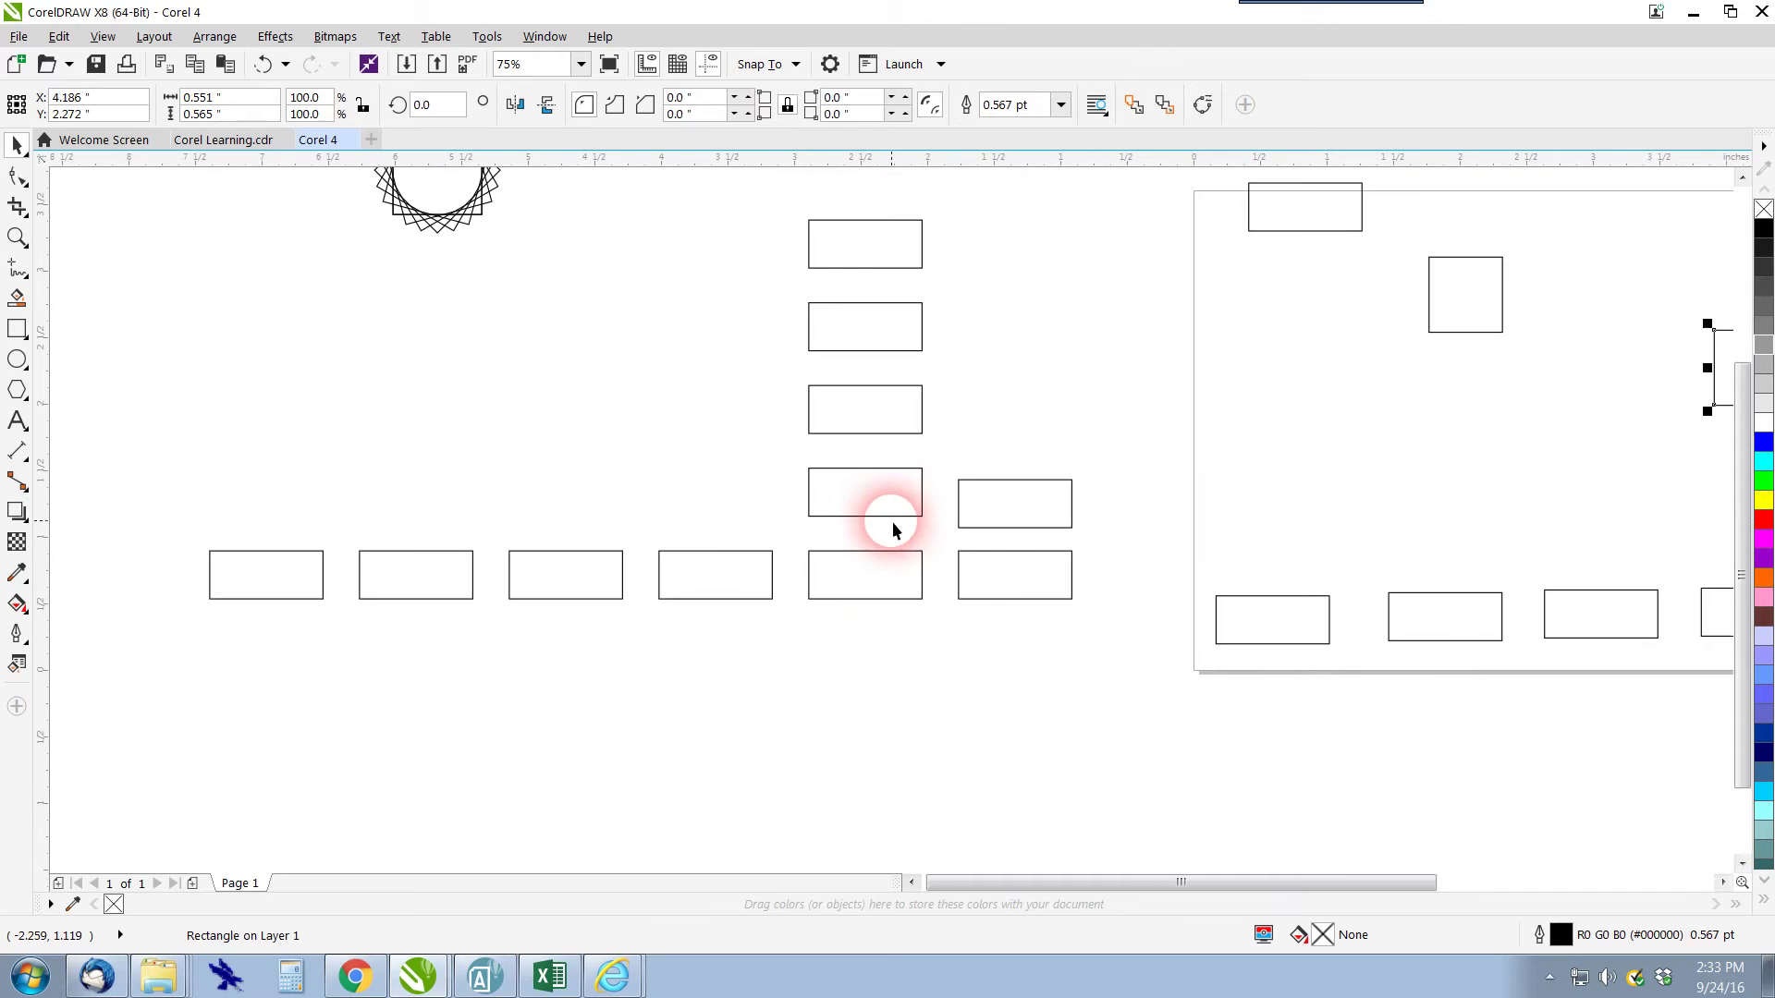
left_click_drag(902, 531, 940, 506)
left_click_drag(742, 555, 838, 528)
left_click(915, 510)
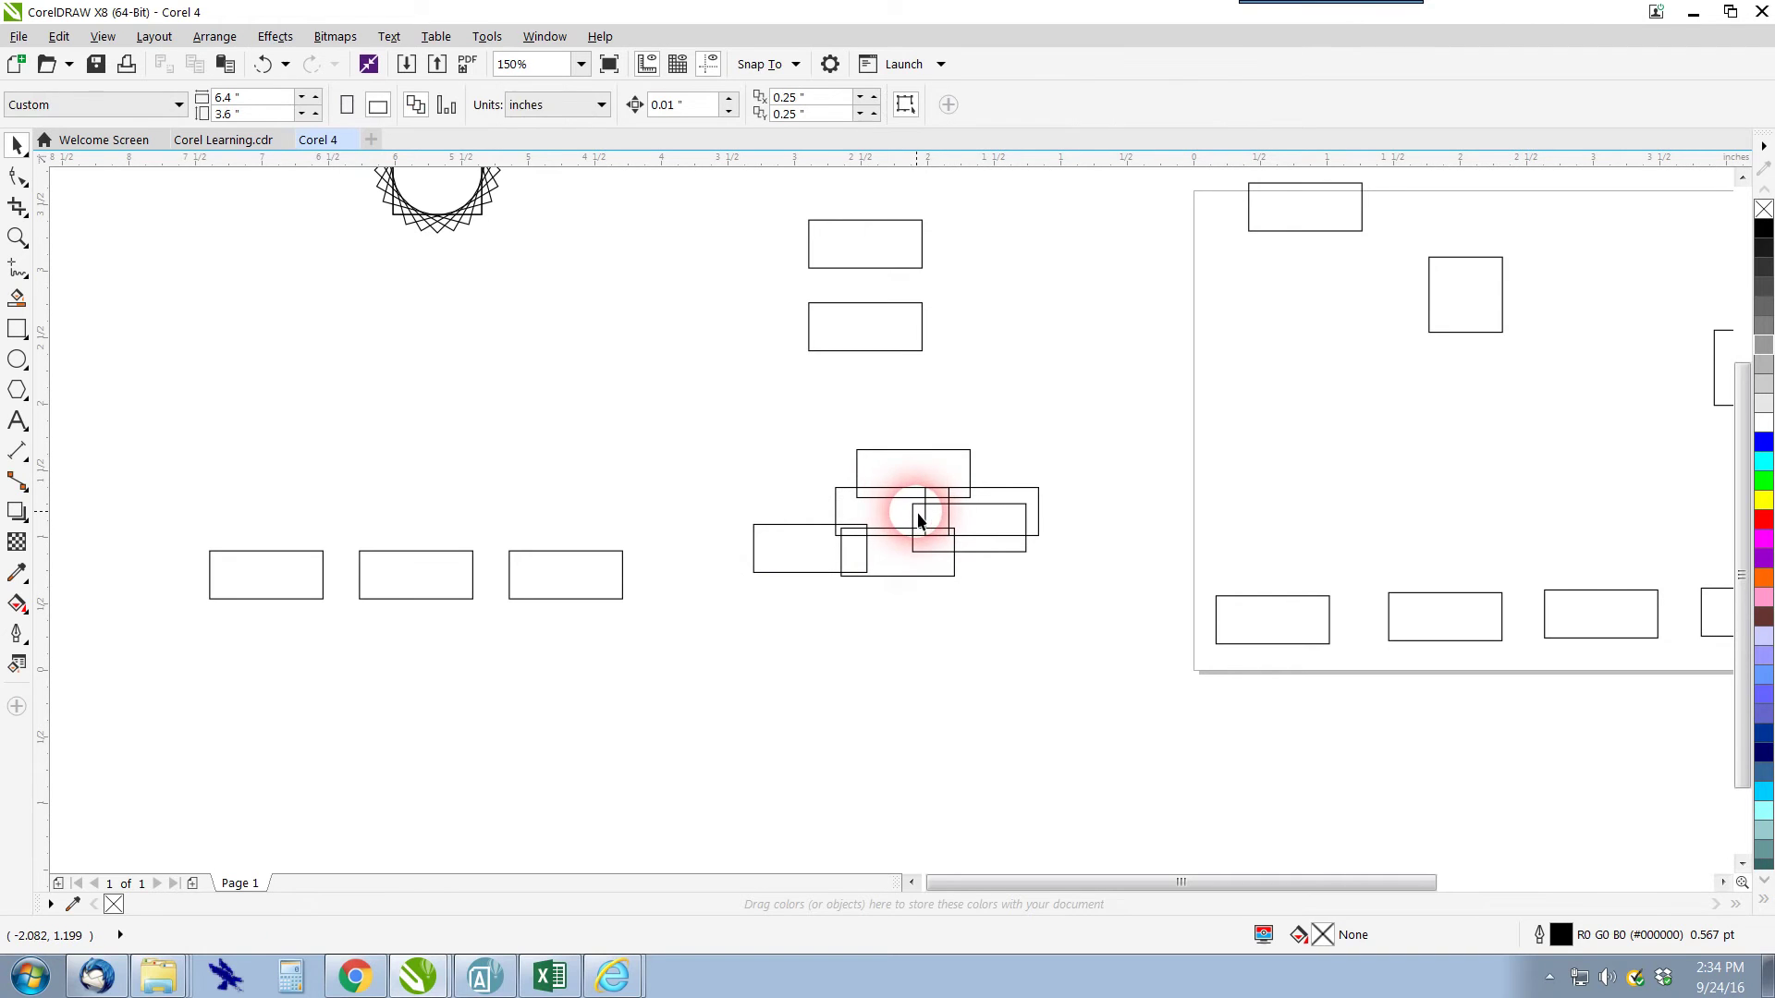
Try selecting individual rectangles inside the overlapping cluster with the Pick tool, and clear the selection
left_click(918, 519)
left_click(947, 533)
left_click(951, 495)
left_click(935, 500)
scroll(938, 490, "up", 1)
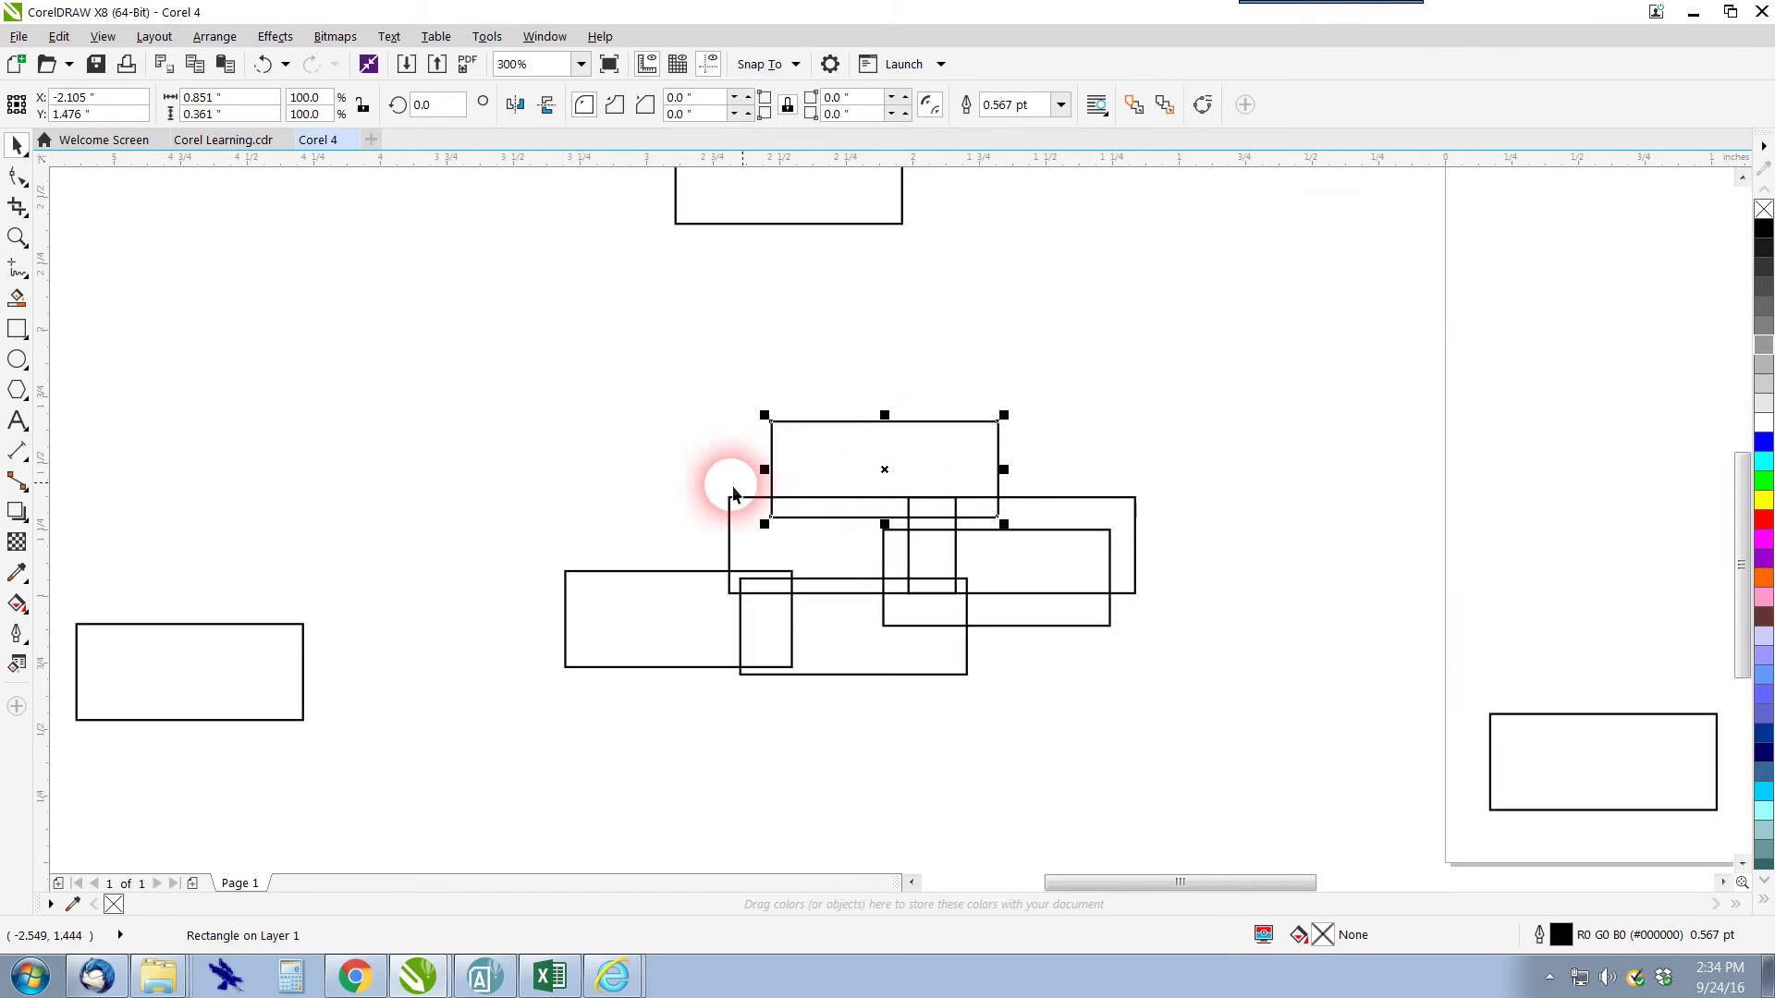
left_click(767, 482)
Use the Freehand Pick tool to select one overlapping rectangle and move it out of the cluster to about X -3.341", Y 1.6"
left_click(20, 148)
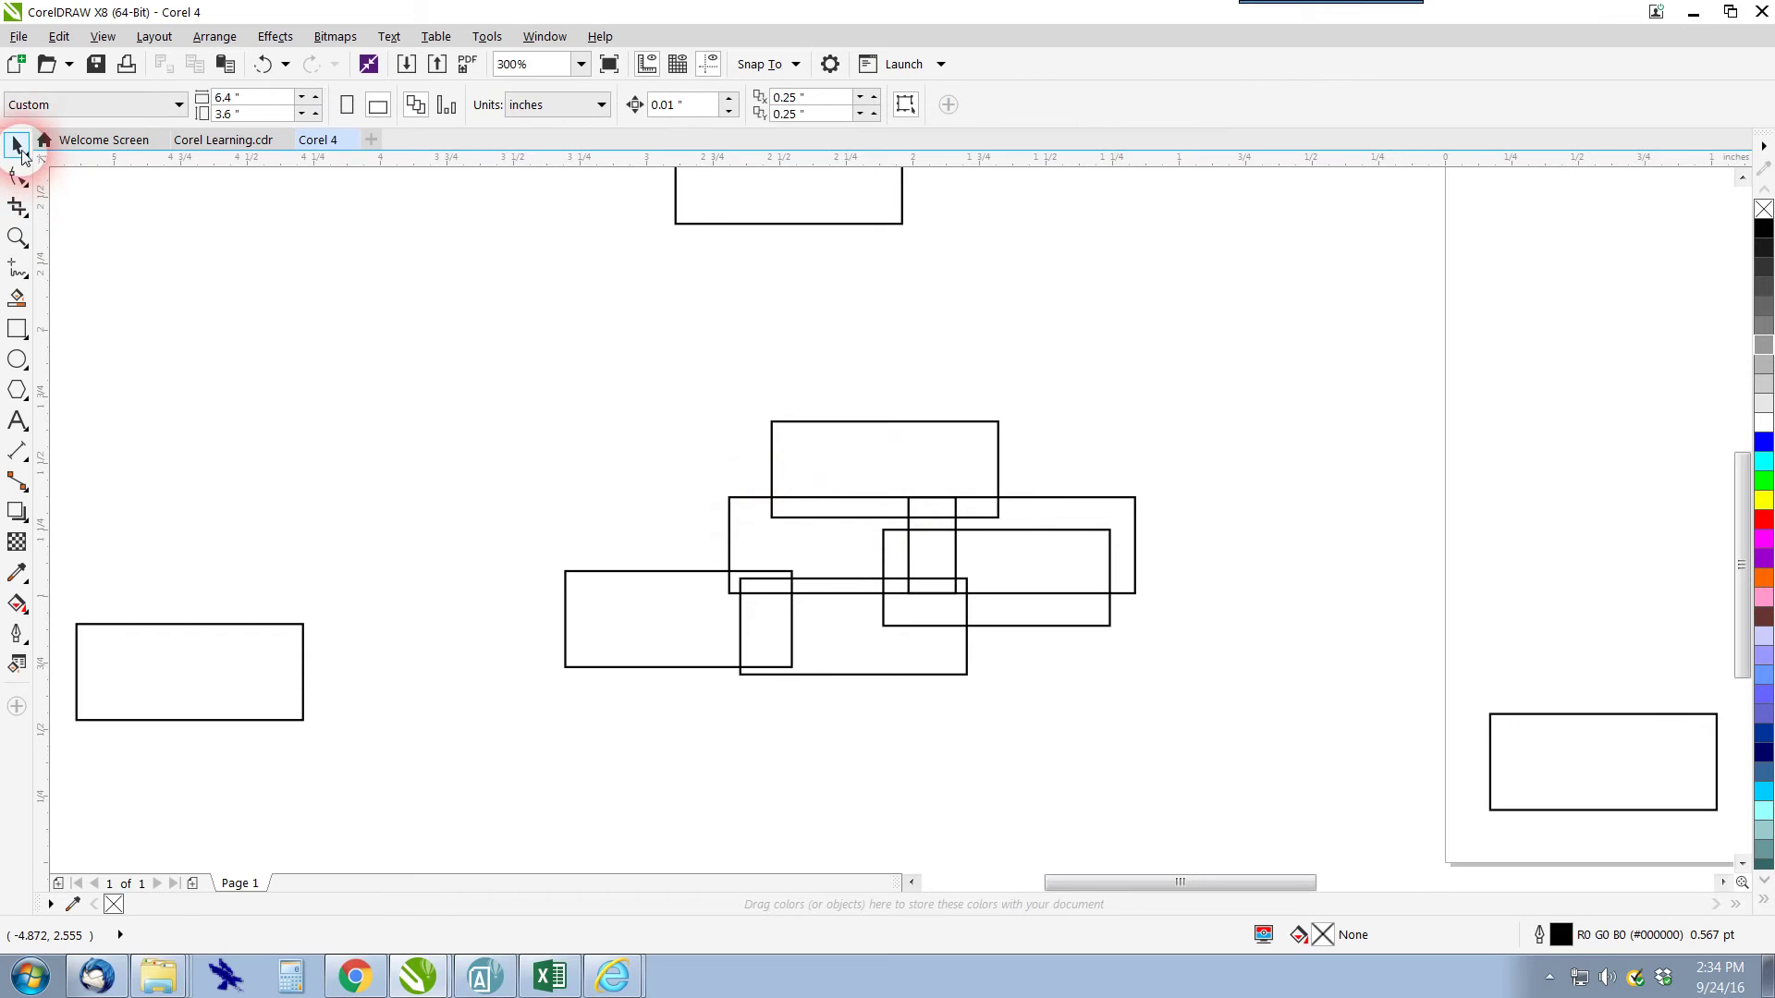
left_click_drag(25, 157, 57, 175)
mouse_move(753, 463)
left_mouse_down()
mouse_move(693, 474)
mouse_move(683, 514)
mouse_move(710, 614)
left_mouse_up()
mouse_move(836, 621)
left_mouse_down()
mouse_move(950, 626)
mouse_move(990, 555)
mouse_move(934, 460)
mouse_move(922, 473)
left_mouse_up()
left_click_drag(843, 541, 555, 435)
key("F3")
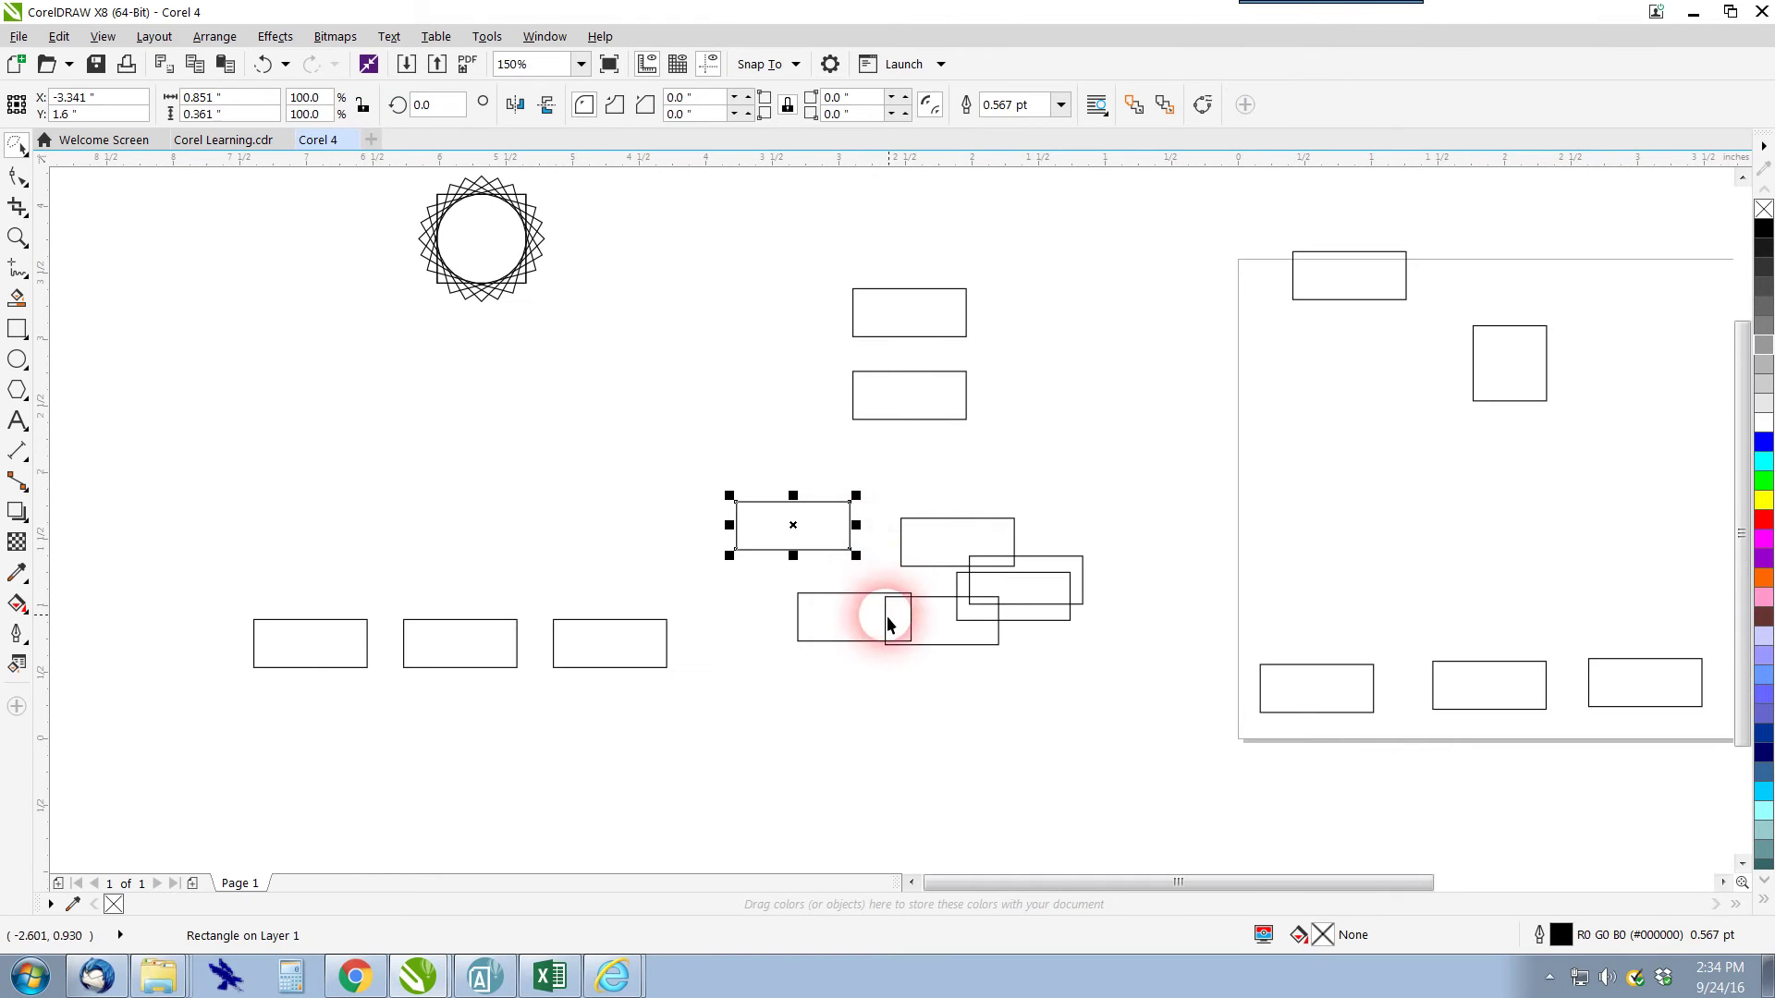
left_click(793, 585)
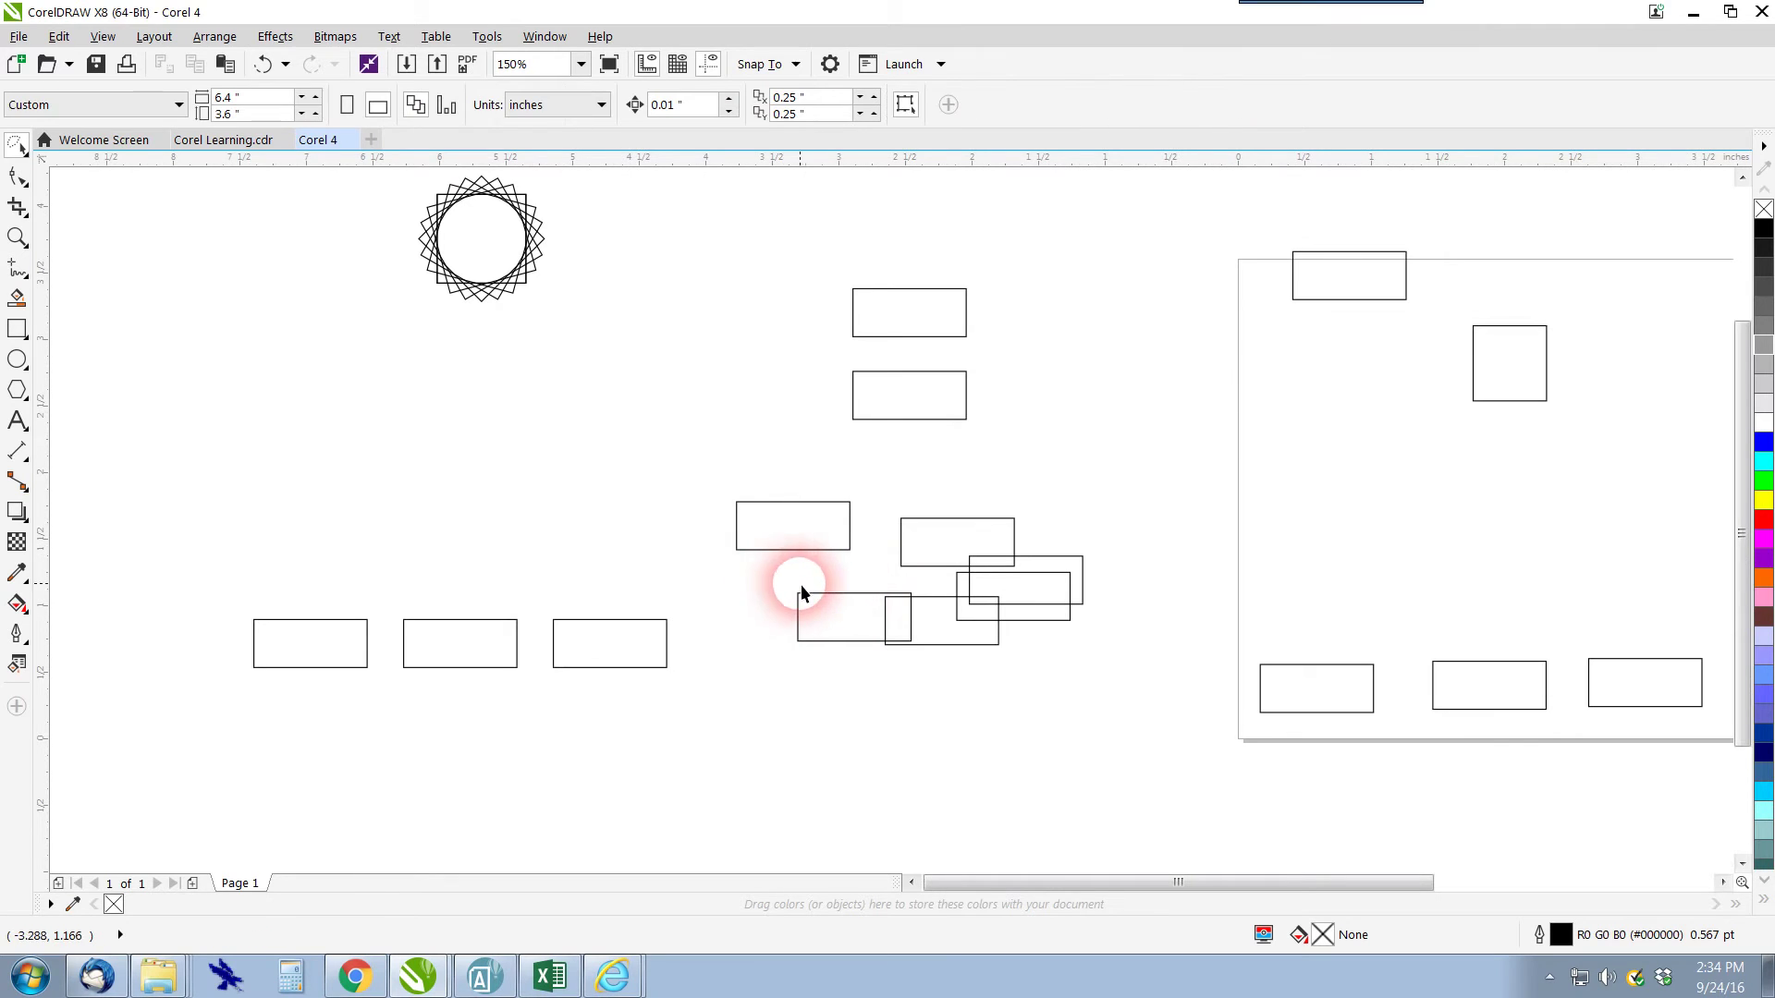
With the Pick tool, spread three more rectangles out of the cluster, placing the last at about X -3.075", Y 1.124"
left_click(17, 148)
left_click(79, 148)
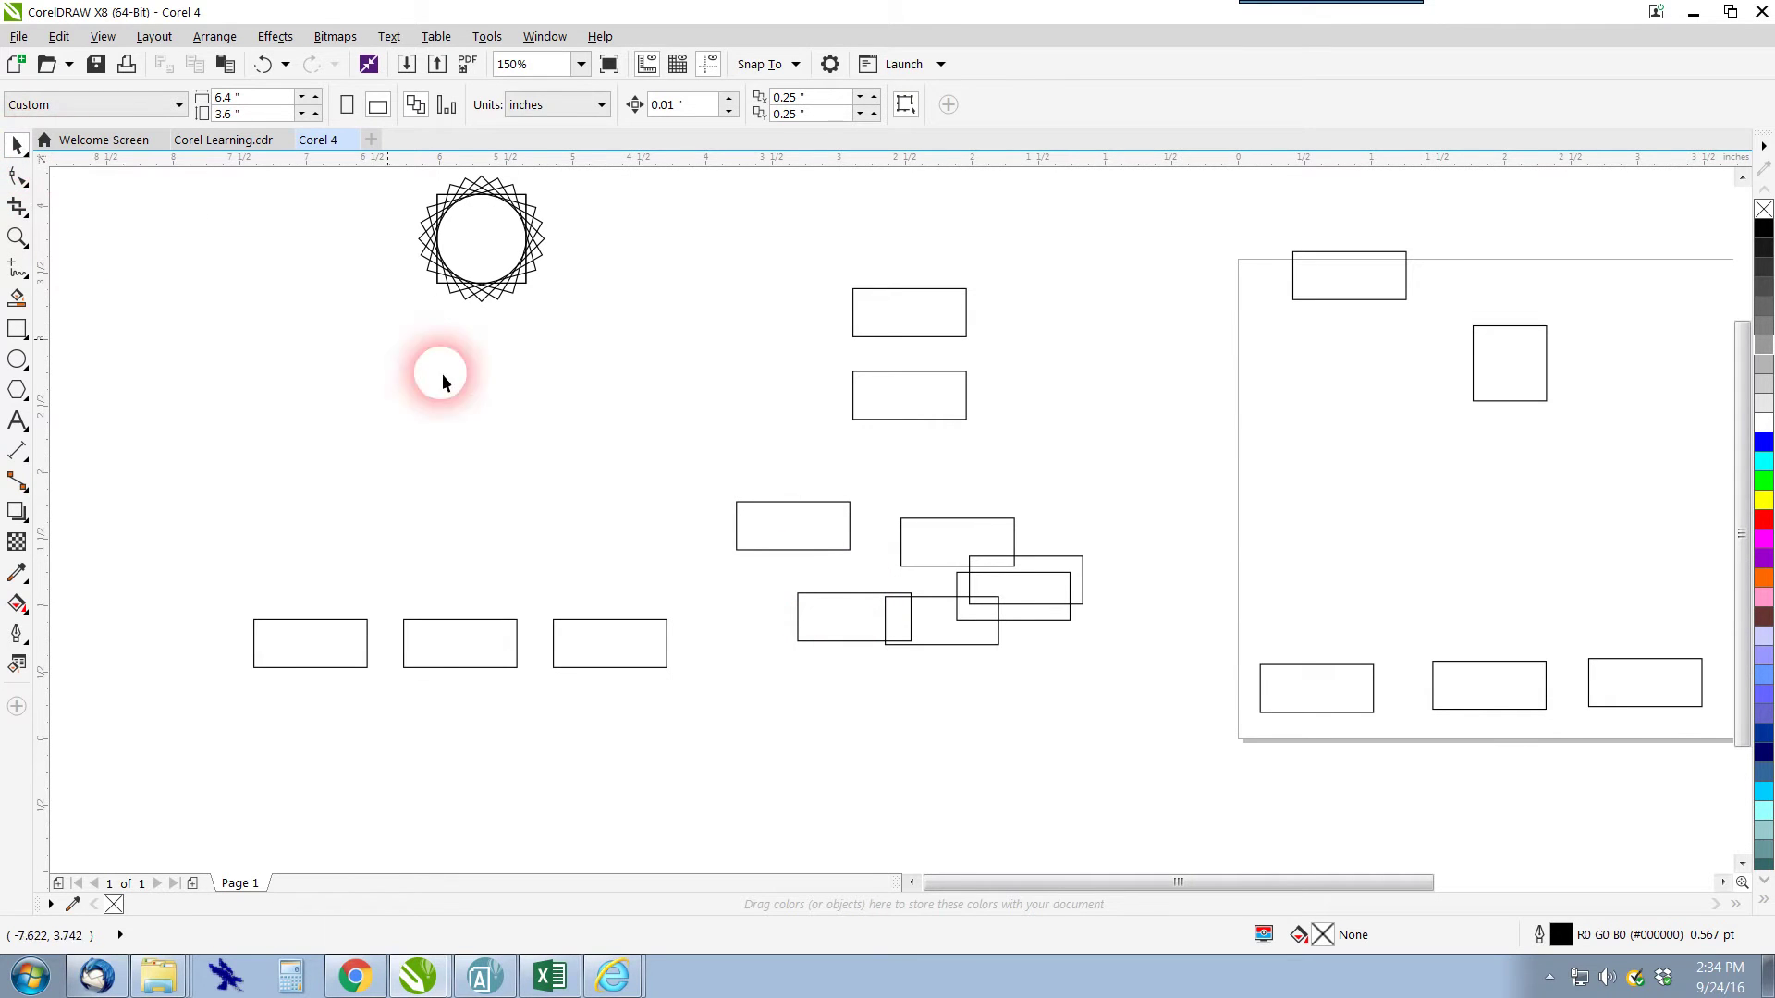
left_click_drag(826, 597, 801, 570)
left_click_drag(928, 606, 788, 637)
left_click_drag(987, 567, 647, 552)
left_click(18, 176)
left_click_drag(718, 557, 918, 631)
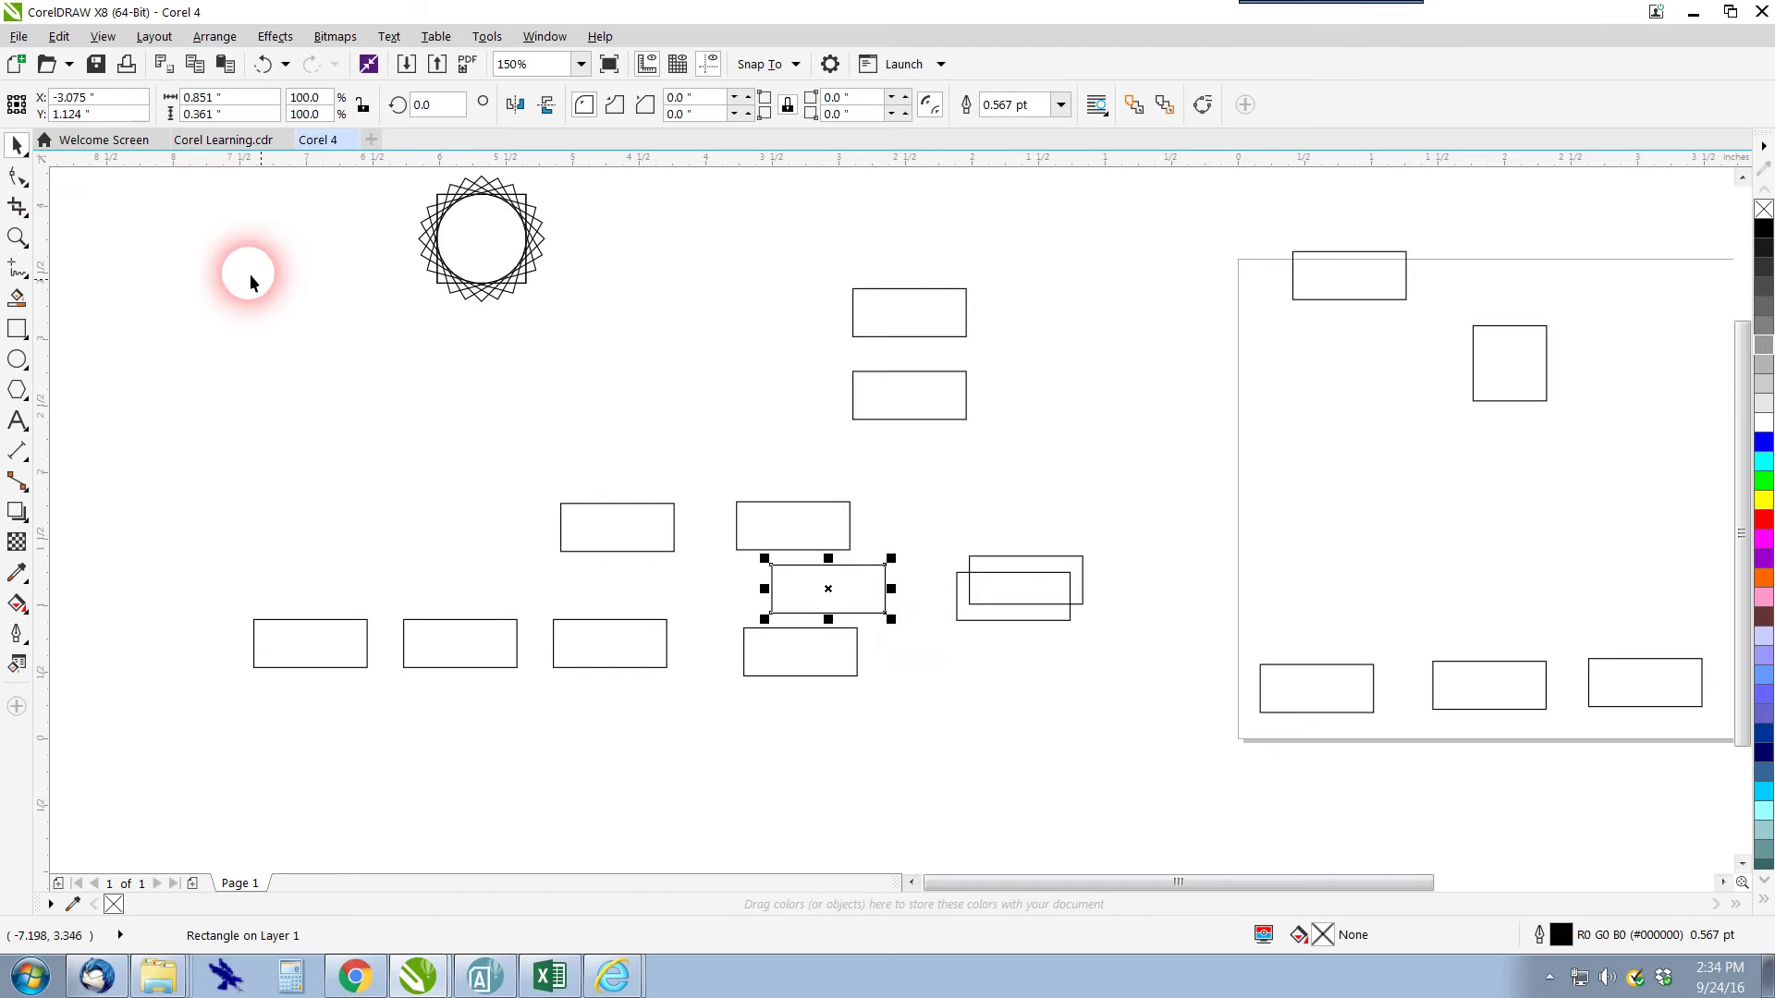
Lasso four scattered rectangles with the Freehand Pick tool, move them to about X -5.876", Y 2.043", and undo the move
left_click(21, 150)
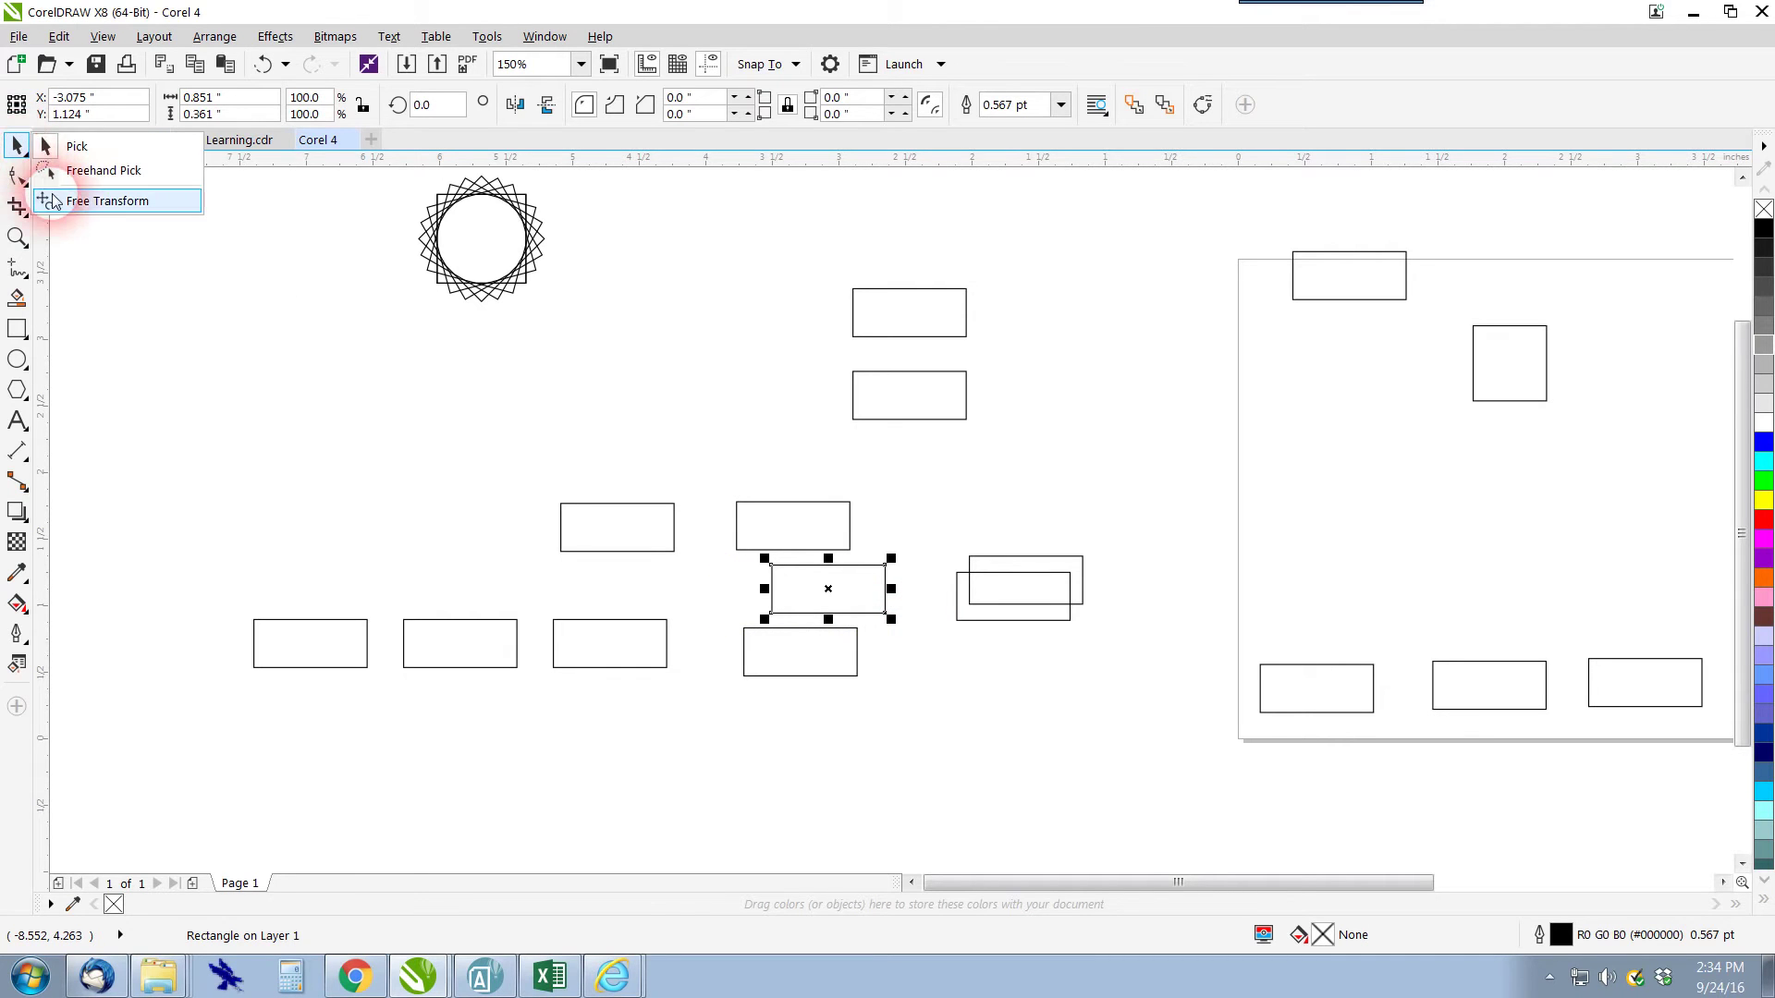
left_click(58, 172)
mouse_move(491, 583)
left_mouse_down()
mouse_move(531, 596)
mouse_move(558, 678)
mouse_move(612, 703)
mouse_move(704, 689)
mouse_move(729, 610)
mouse_move(879, 625)
mouse_move(925, 583)
mouse_move(904, 517)
mouse_move(1022, 417)
mouse_move(1012, 369)
mouse_move(937, 357)
mouse_move(813, 376)
mouse_move(875, 468)
mouse_move(870, 557)
mouse_move(708, 556)
mouse_move(628, 450)
mouse_move(492, 451)
mouse_move(487, 499)
left_mouse_up()
mouse_move(756, 515)
left_mouse_down()
mouse_move(644, 529)
mouse_move(459, 471)
left_mouse_up()
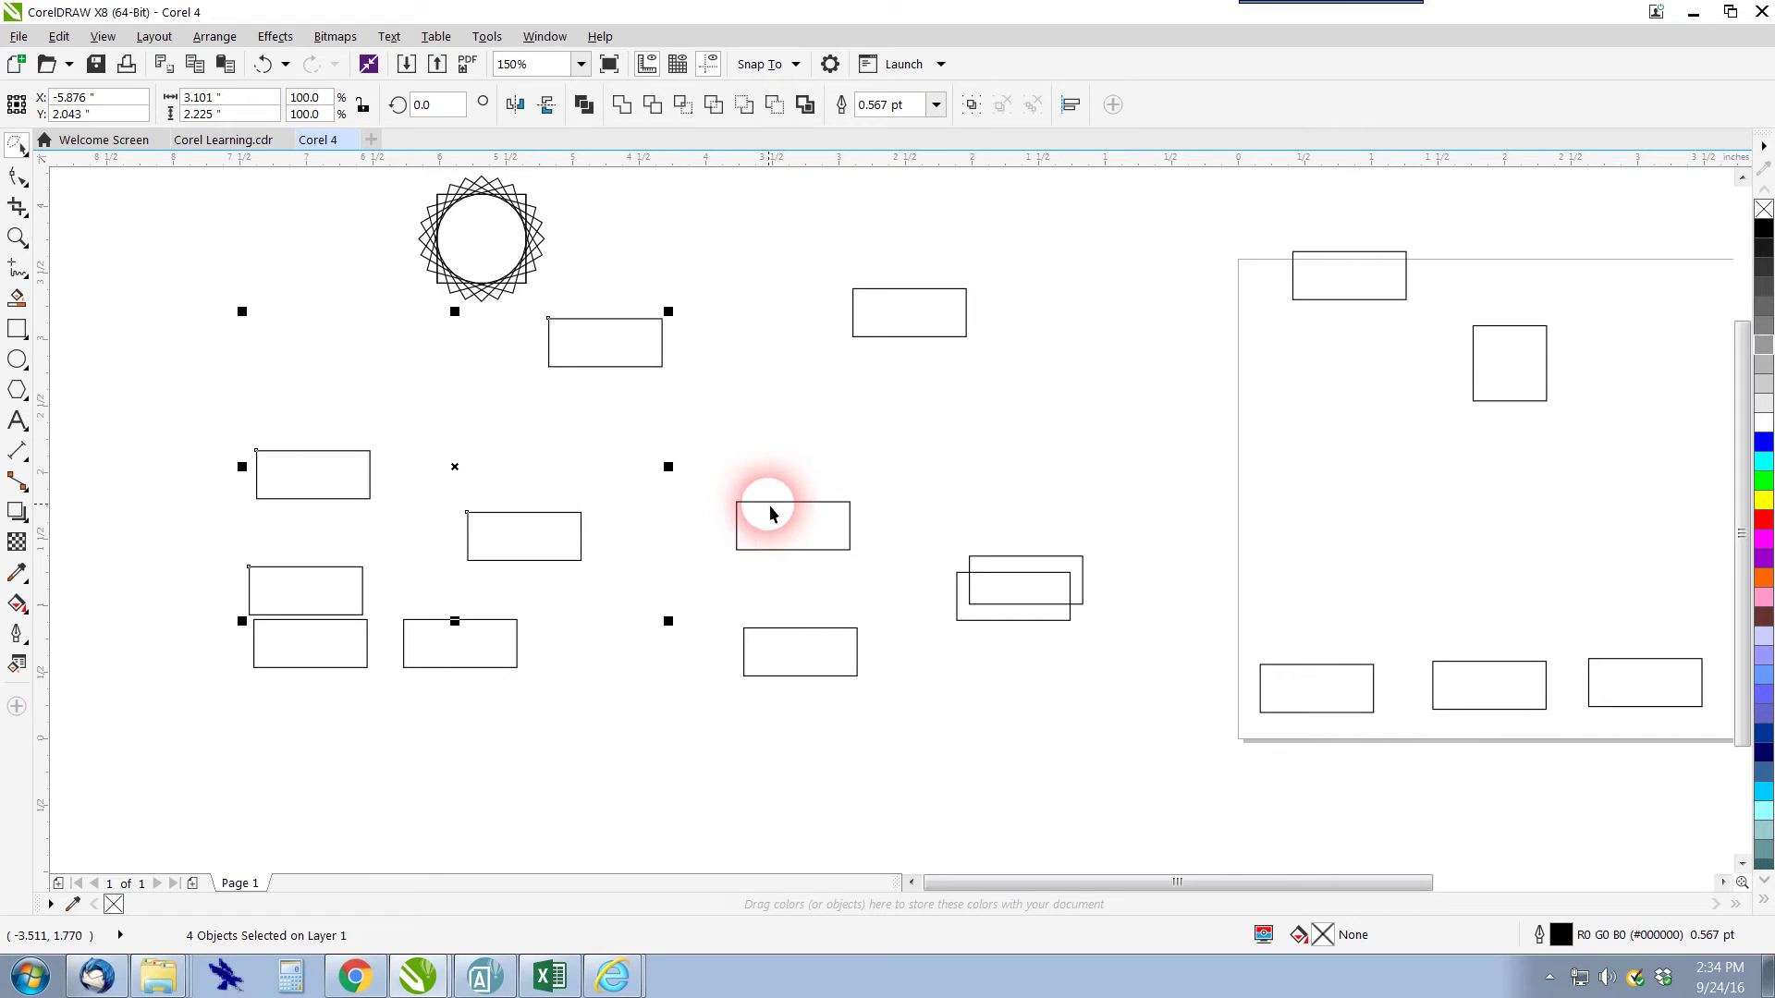
key("ctrl+z")
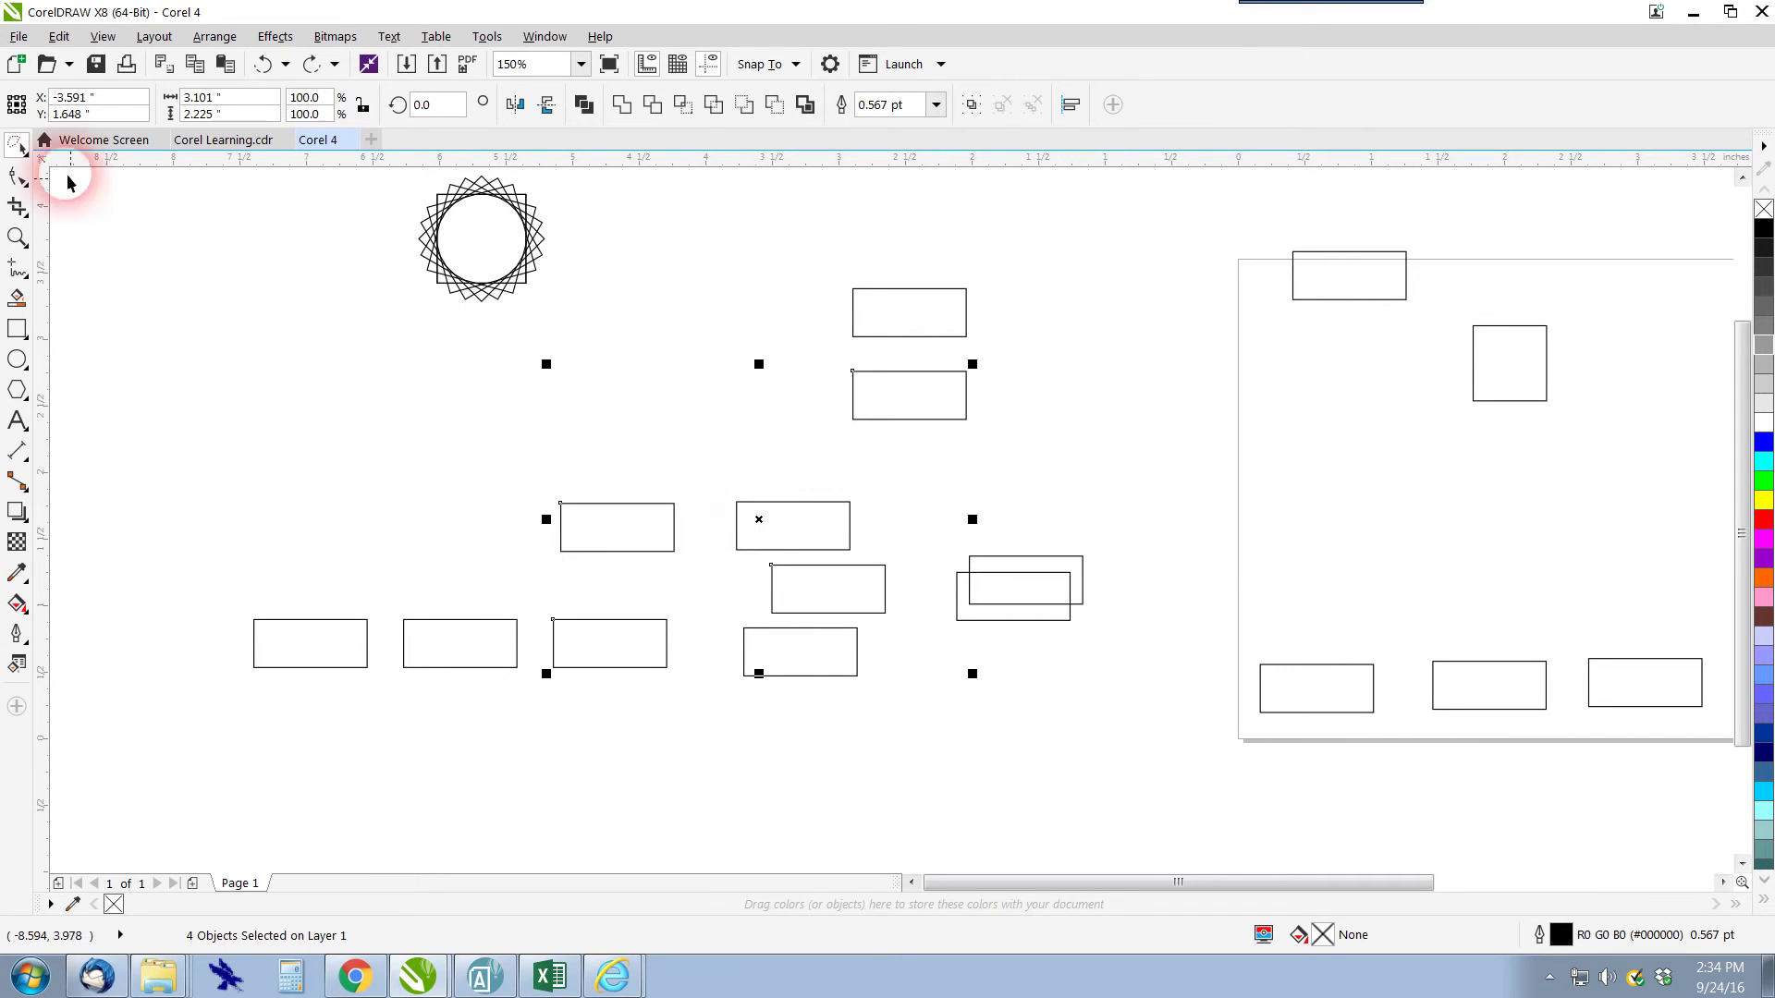
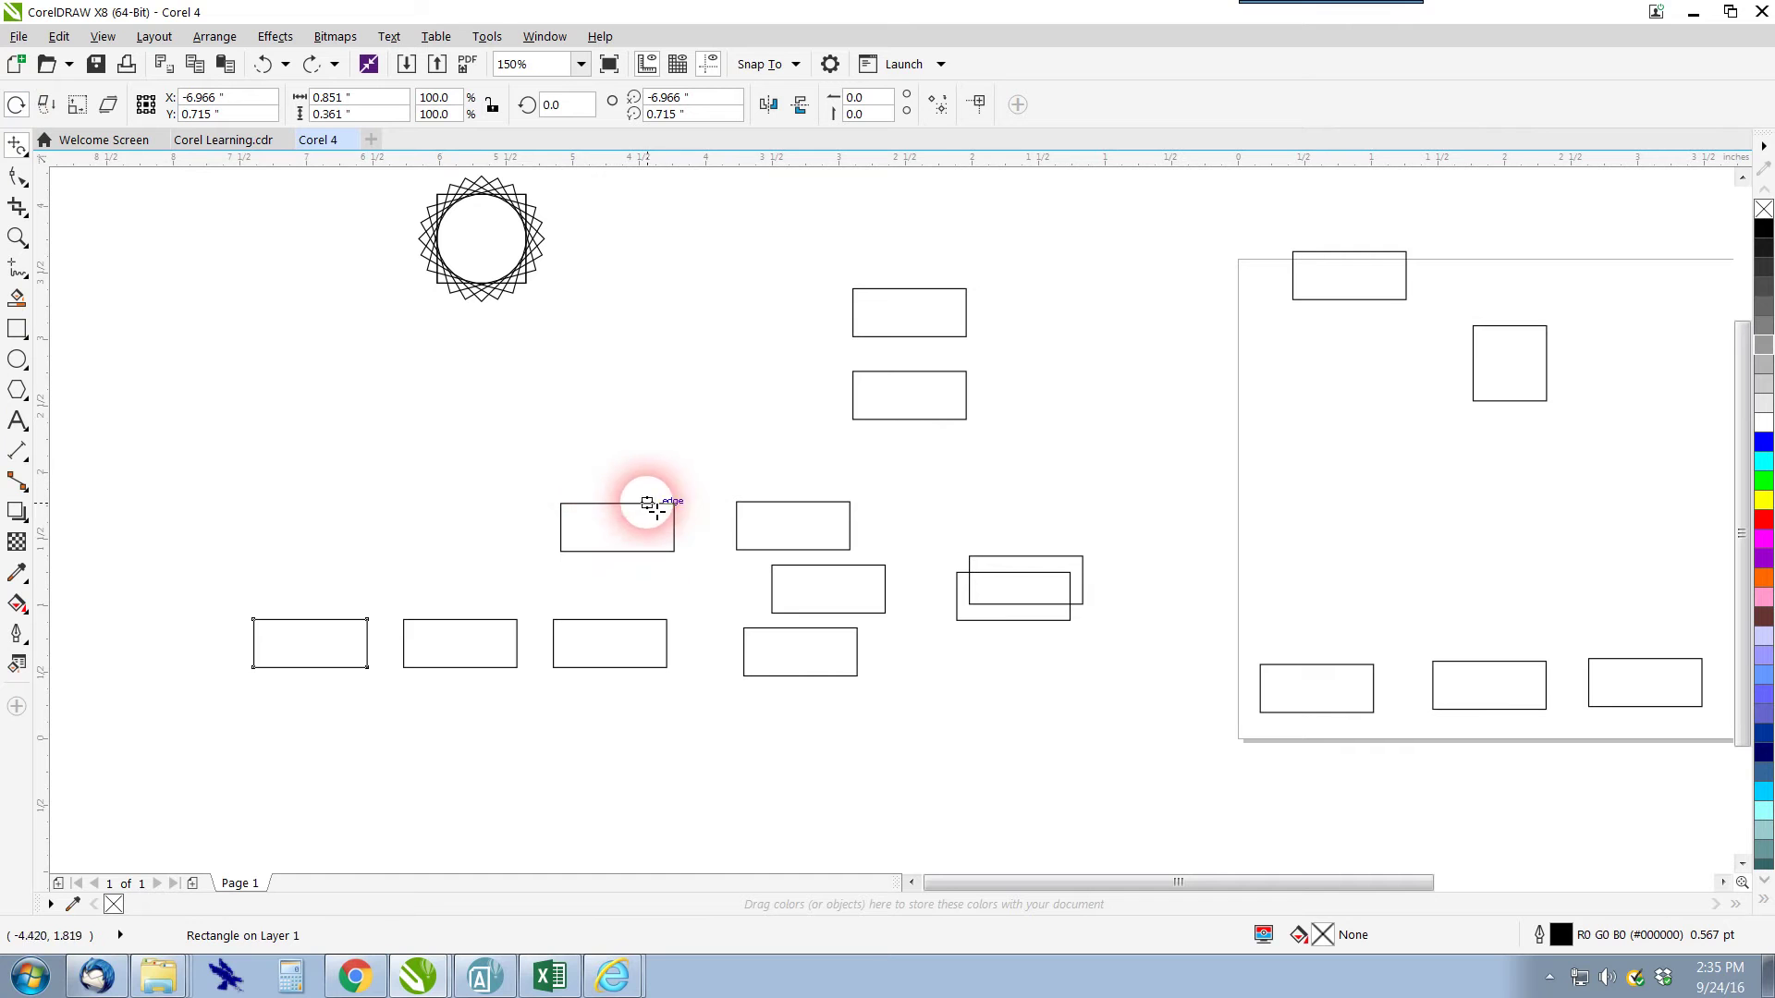
Free-rotate the bottom row's leftmost rectangle by -90° about its neighbour's centre, and reflect it with Free Angle Reflection to about X -5.83", Y 3.262"
left_click_drag(460, 645, 464, 769)
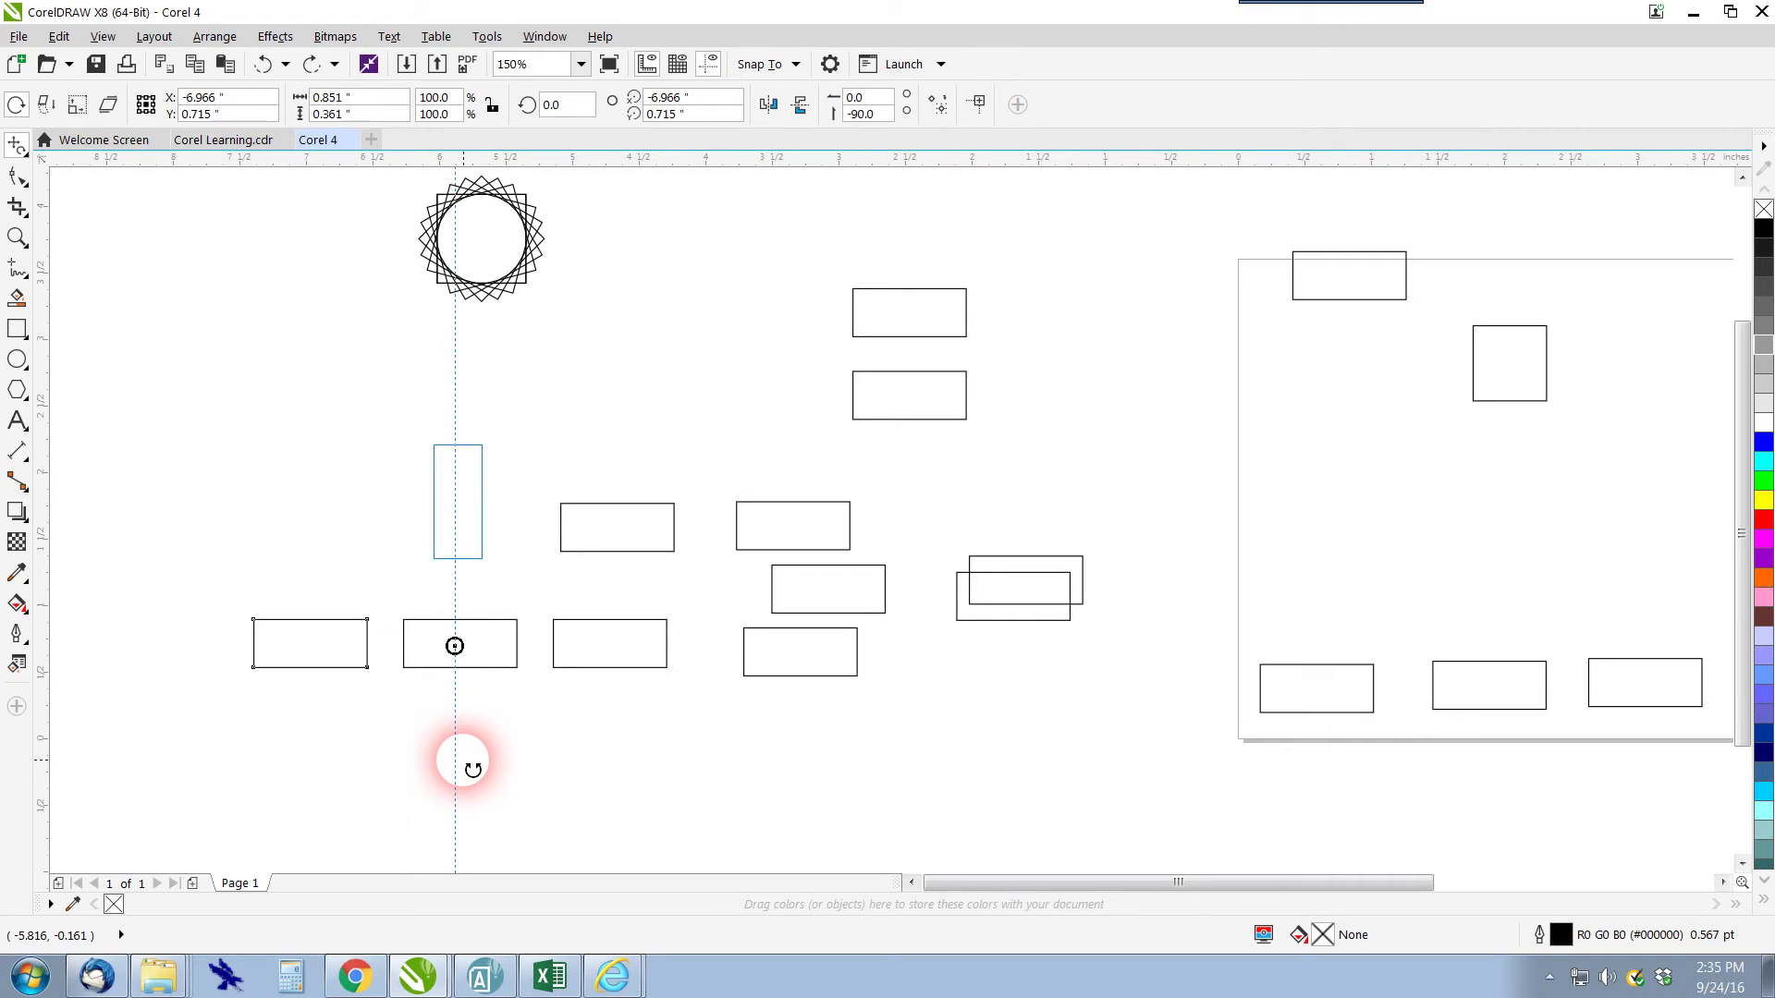
left_click_drag(472, 769, 472, 769)
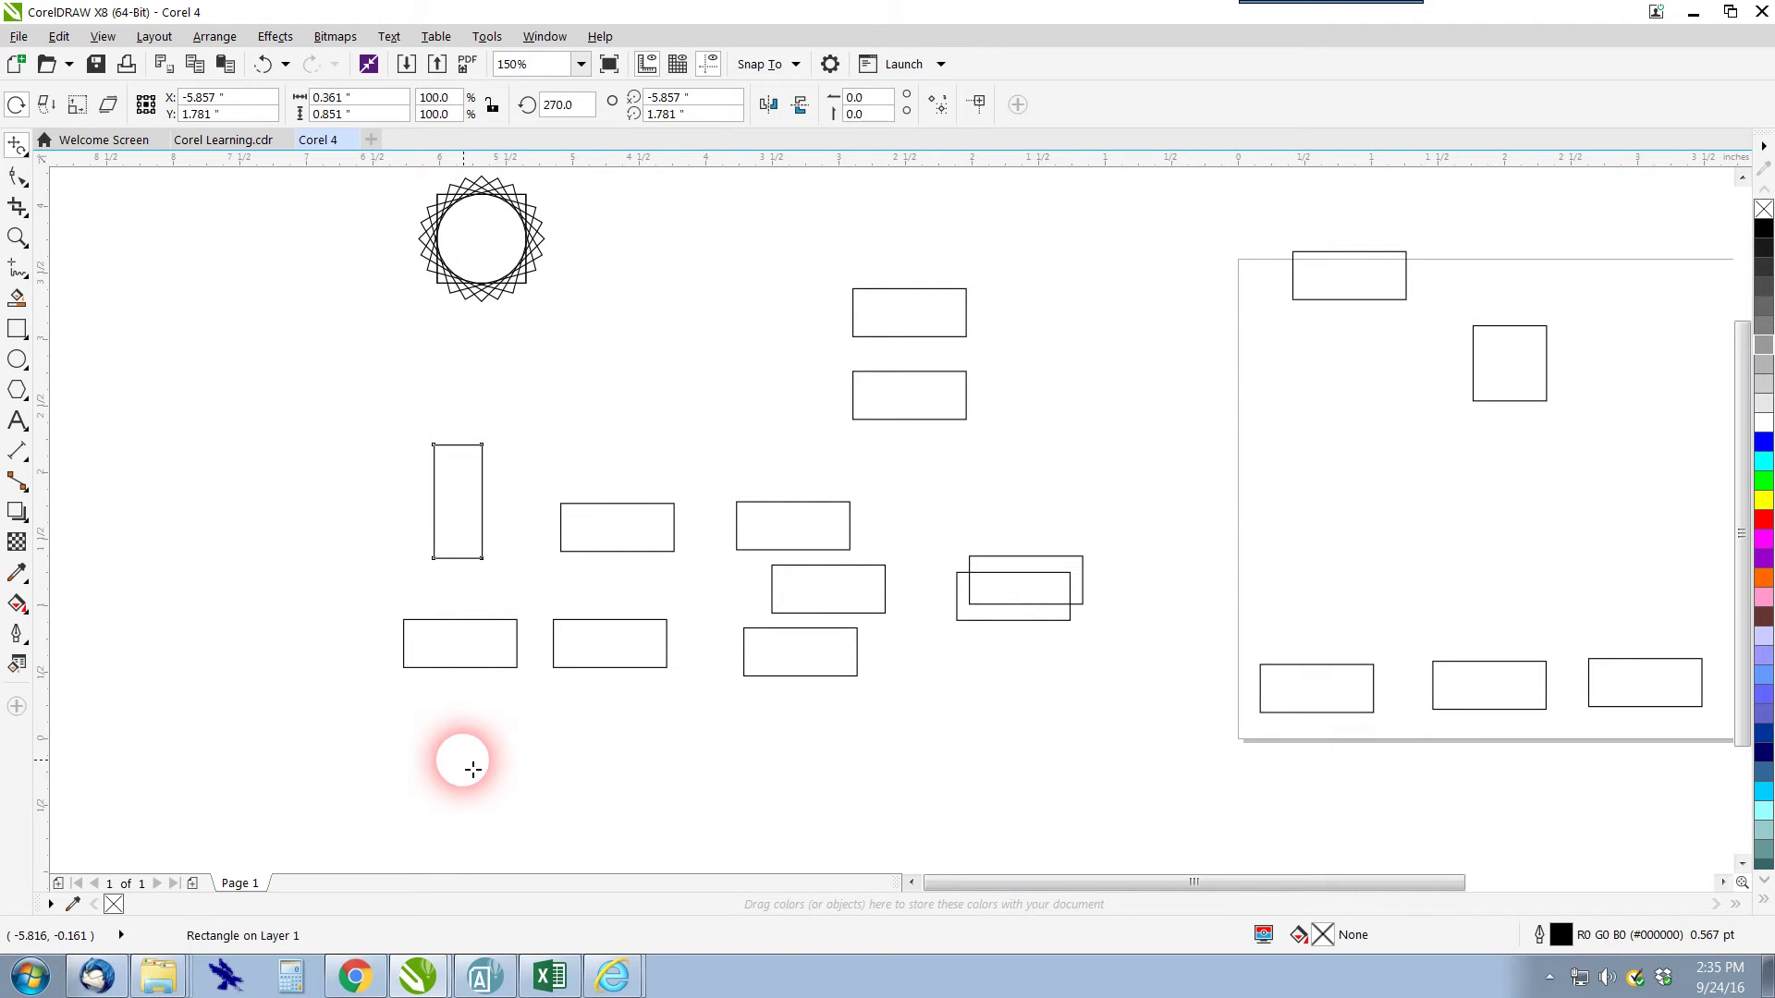
left_click(48, 102)
left_click_drag(495, 475, 610, 471)
mouse_move(598, 380)
left_mouse_down()
mouse_move(657, 408)
mouse_move(711, 476)
mouse_move(586, 384)
left_mouse_up()
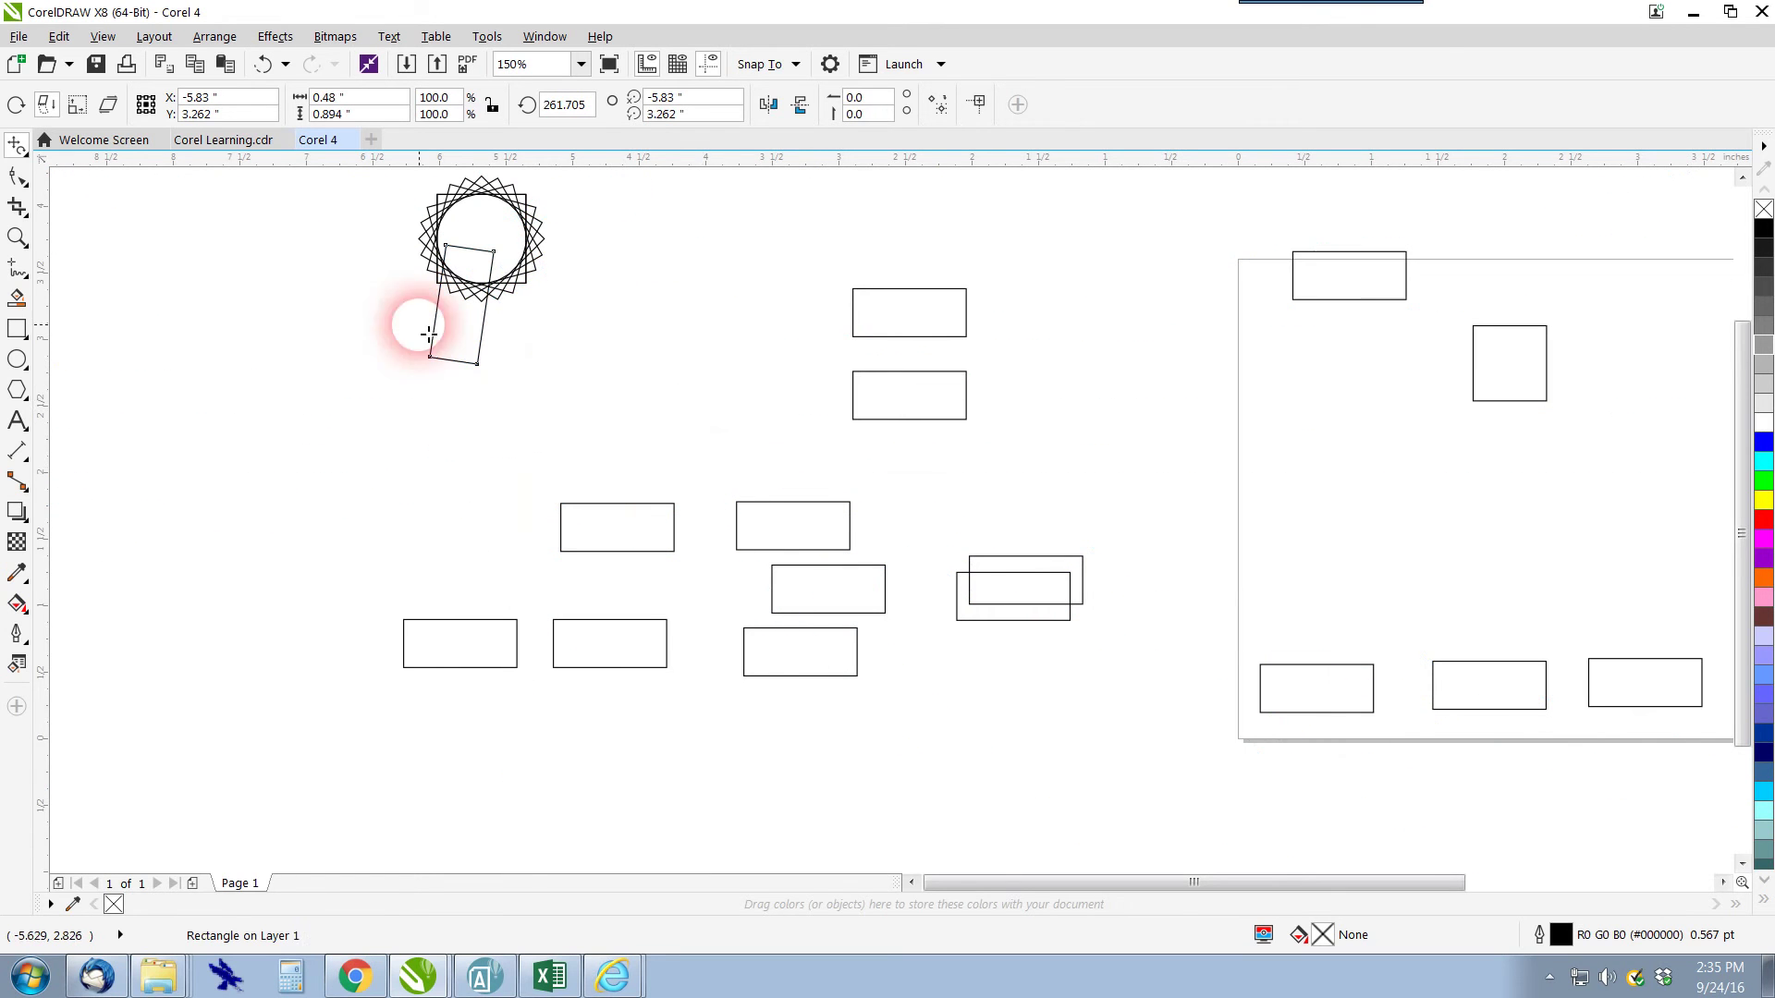
Reshape the reflected rectangle with Free Scale into a flat parallelogram about 1.176" wide and 0.339" high
left_click(78, 108)
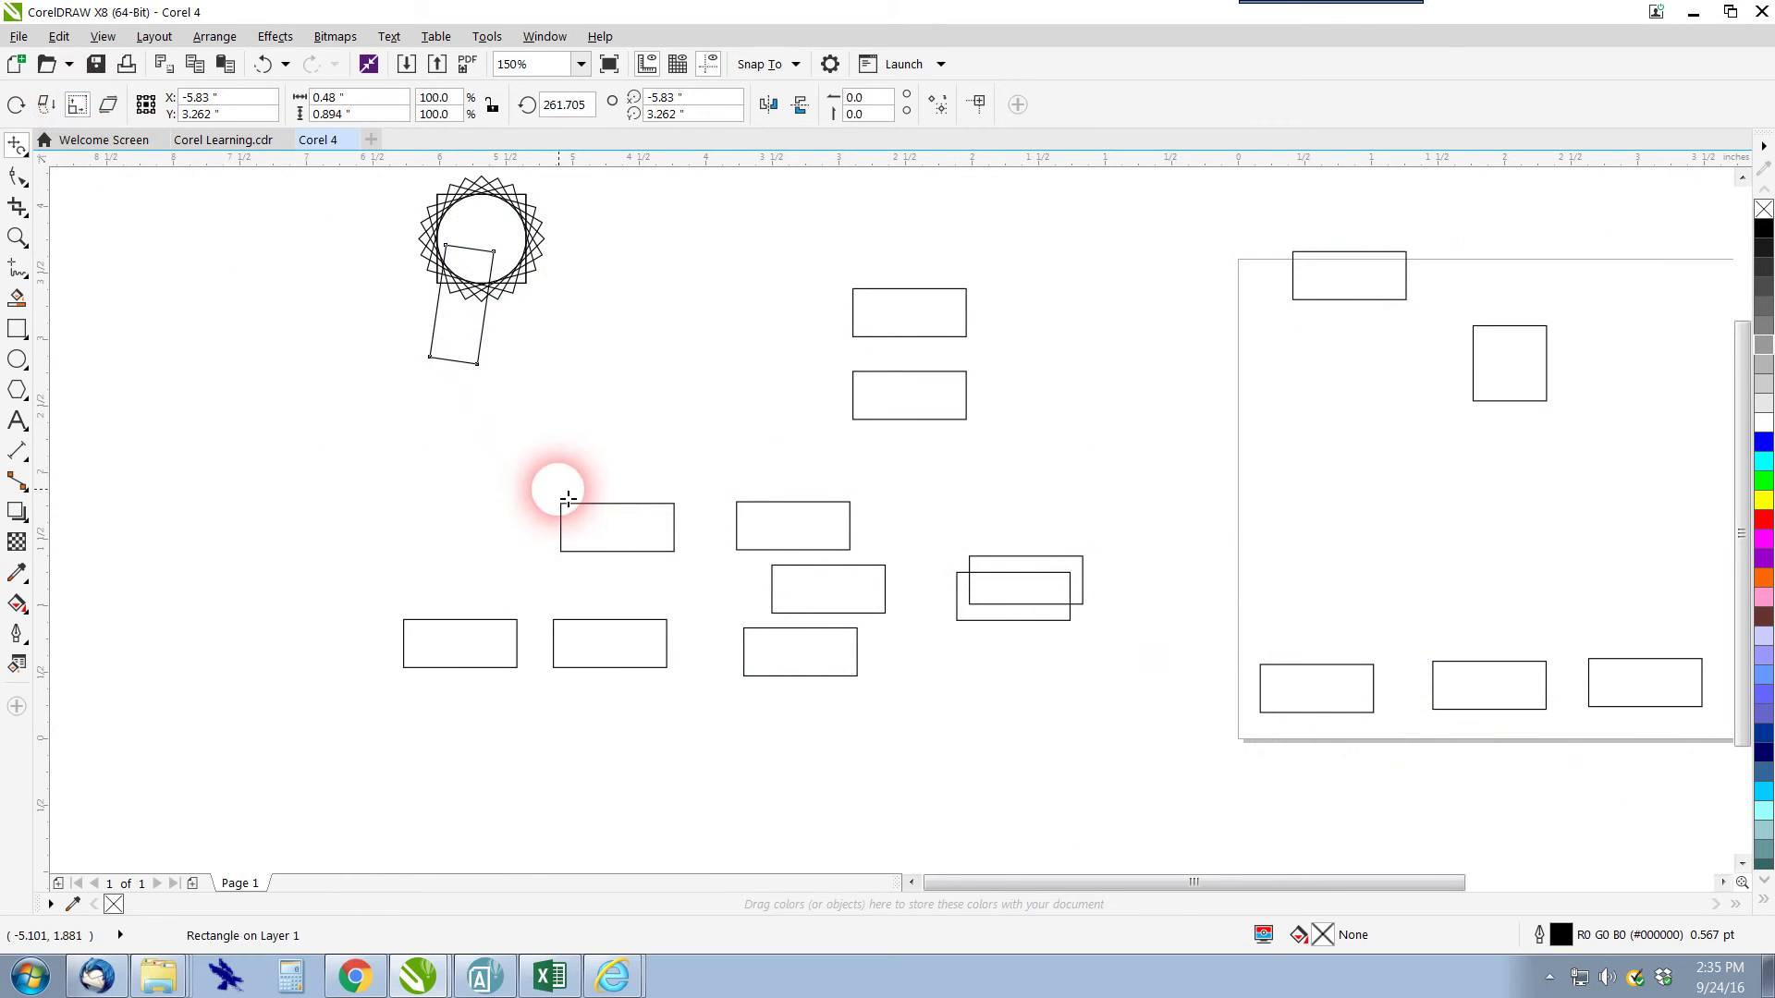
mouse_move(574, 497)
left_mouse_down()
mouse_move(712, 558)
mouse_move(578, 471)
left_mouse_up()
left_click_drag(373, 310, 501, 621)
left_click_drag(653, 412, 681, 468)
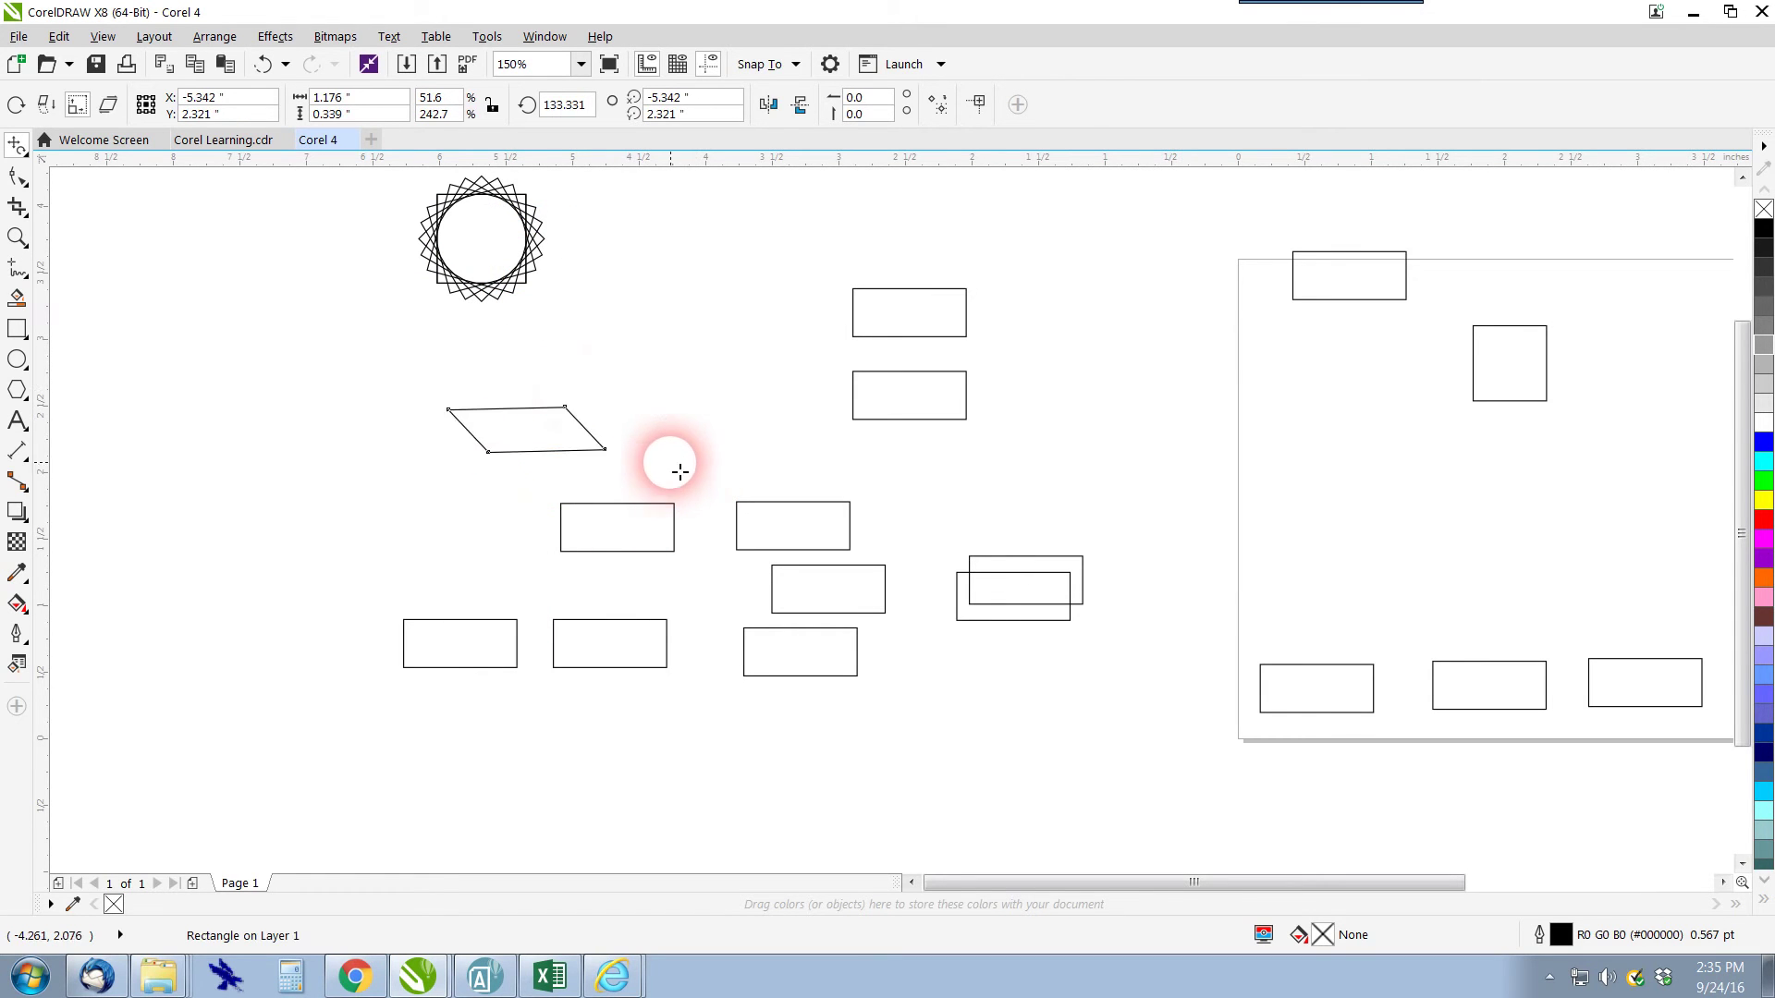
Skew the lower of the two column rectangles with Free Skew to about 0.86" by 0.685"
left_click(105, 106)
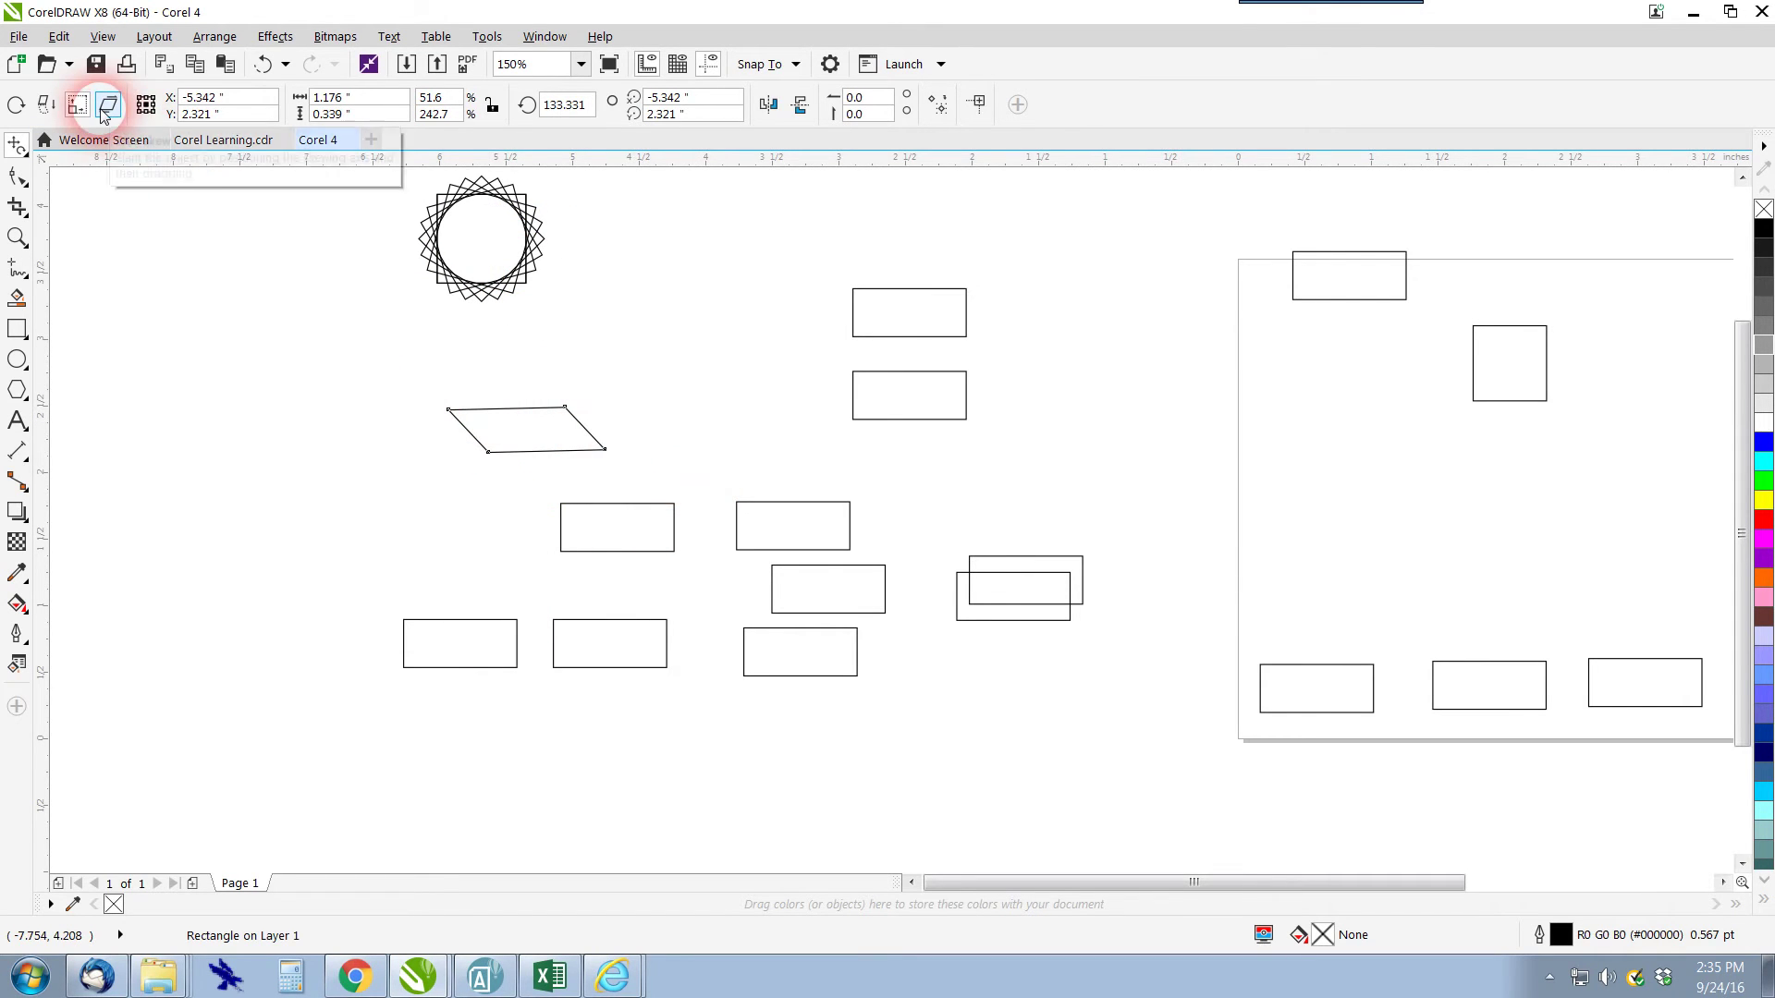
left_click(910, 372)
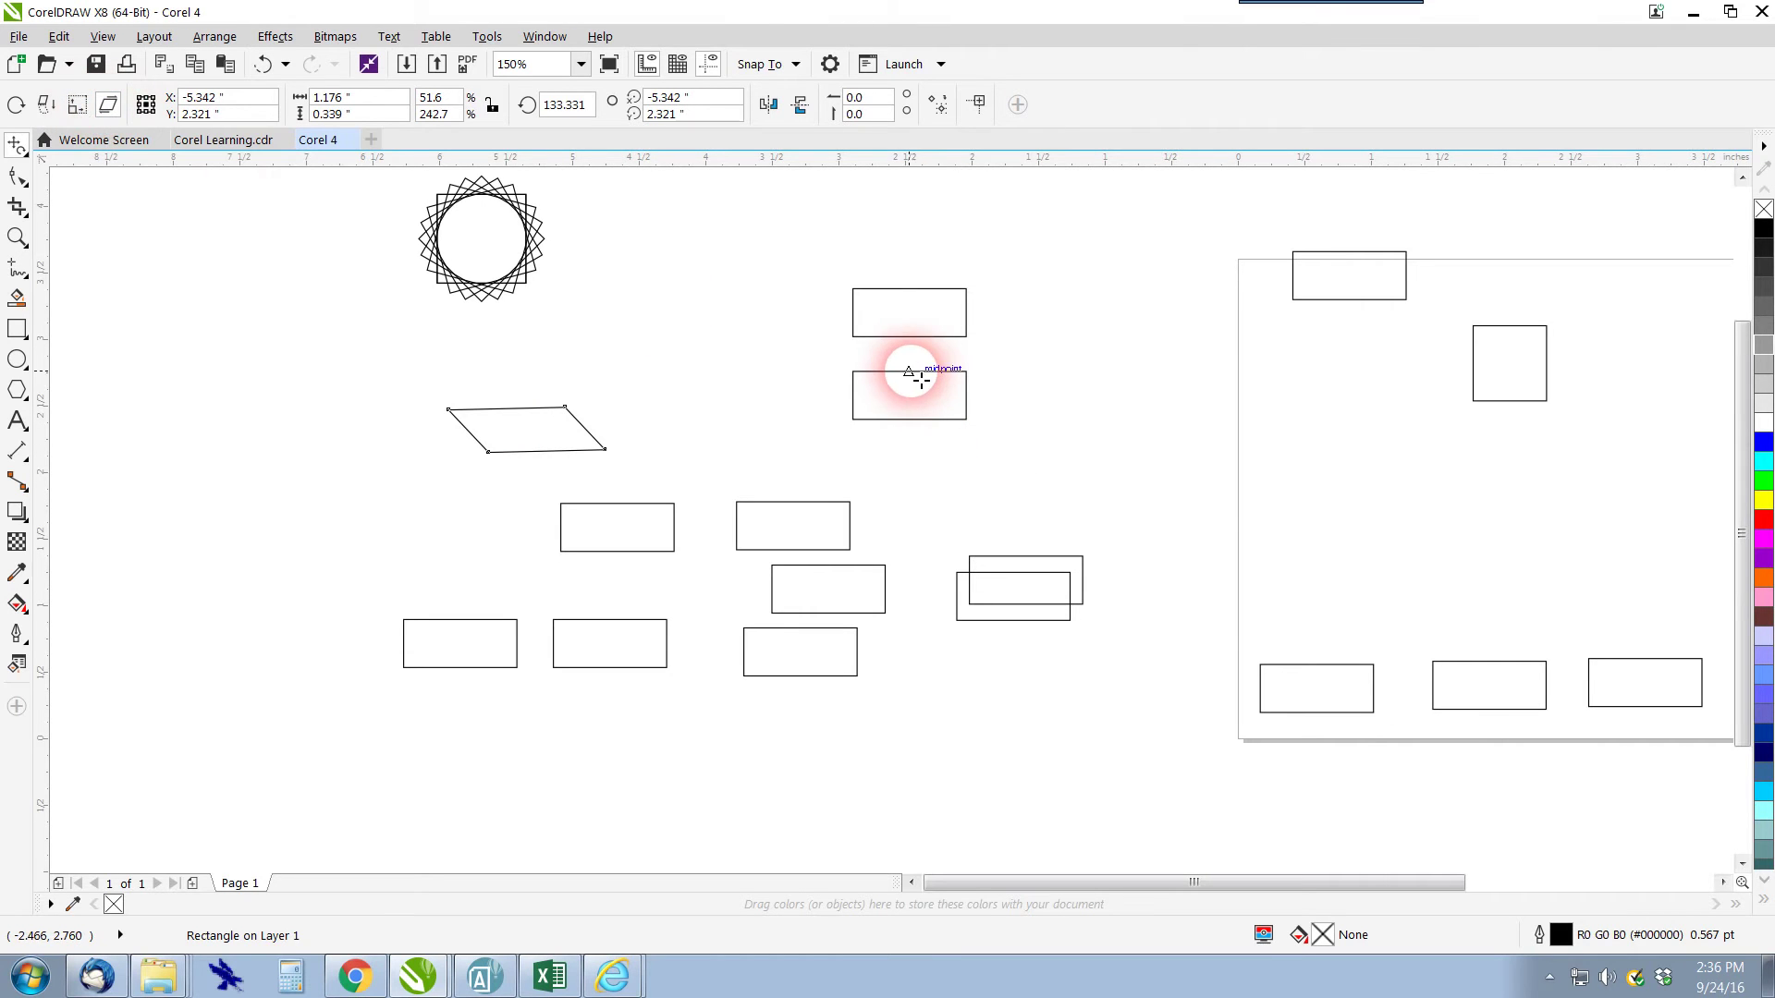
left_click(145, 105)
left_click_drag(932, 363, 806, 449)
left_click_drag(678, 697, 502, 487)
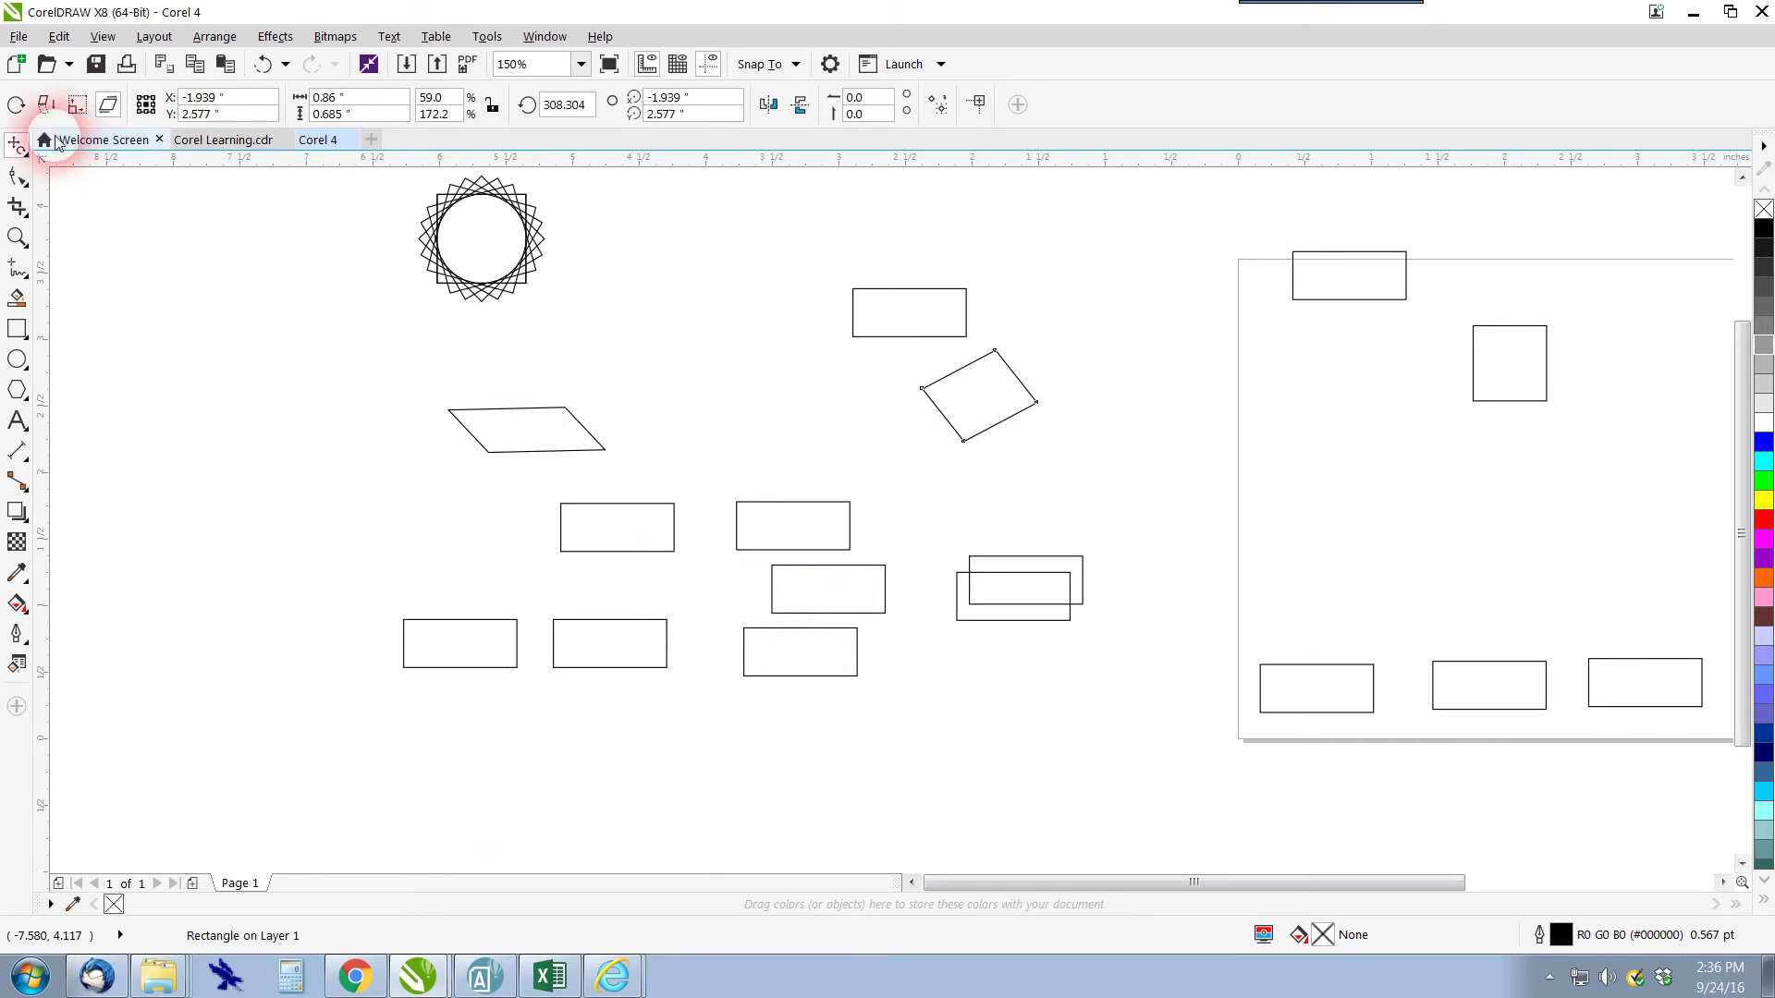
Switch from the Free Transform tool back to the Pick tool
left_click(24, 160)
left_click_drag(23, 160, 135, 197)
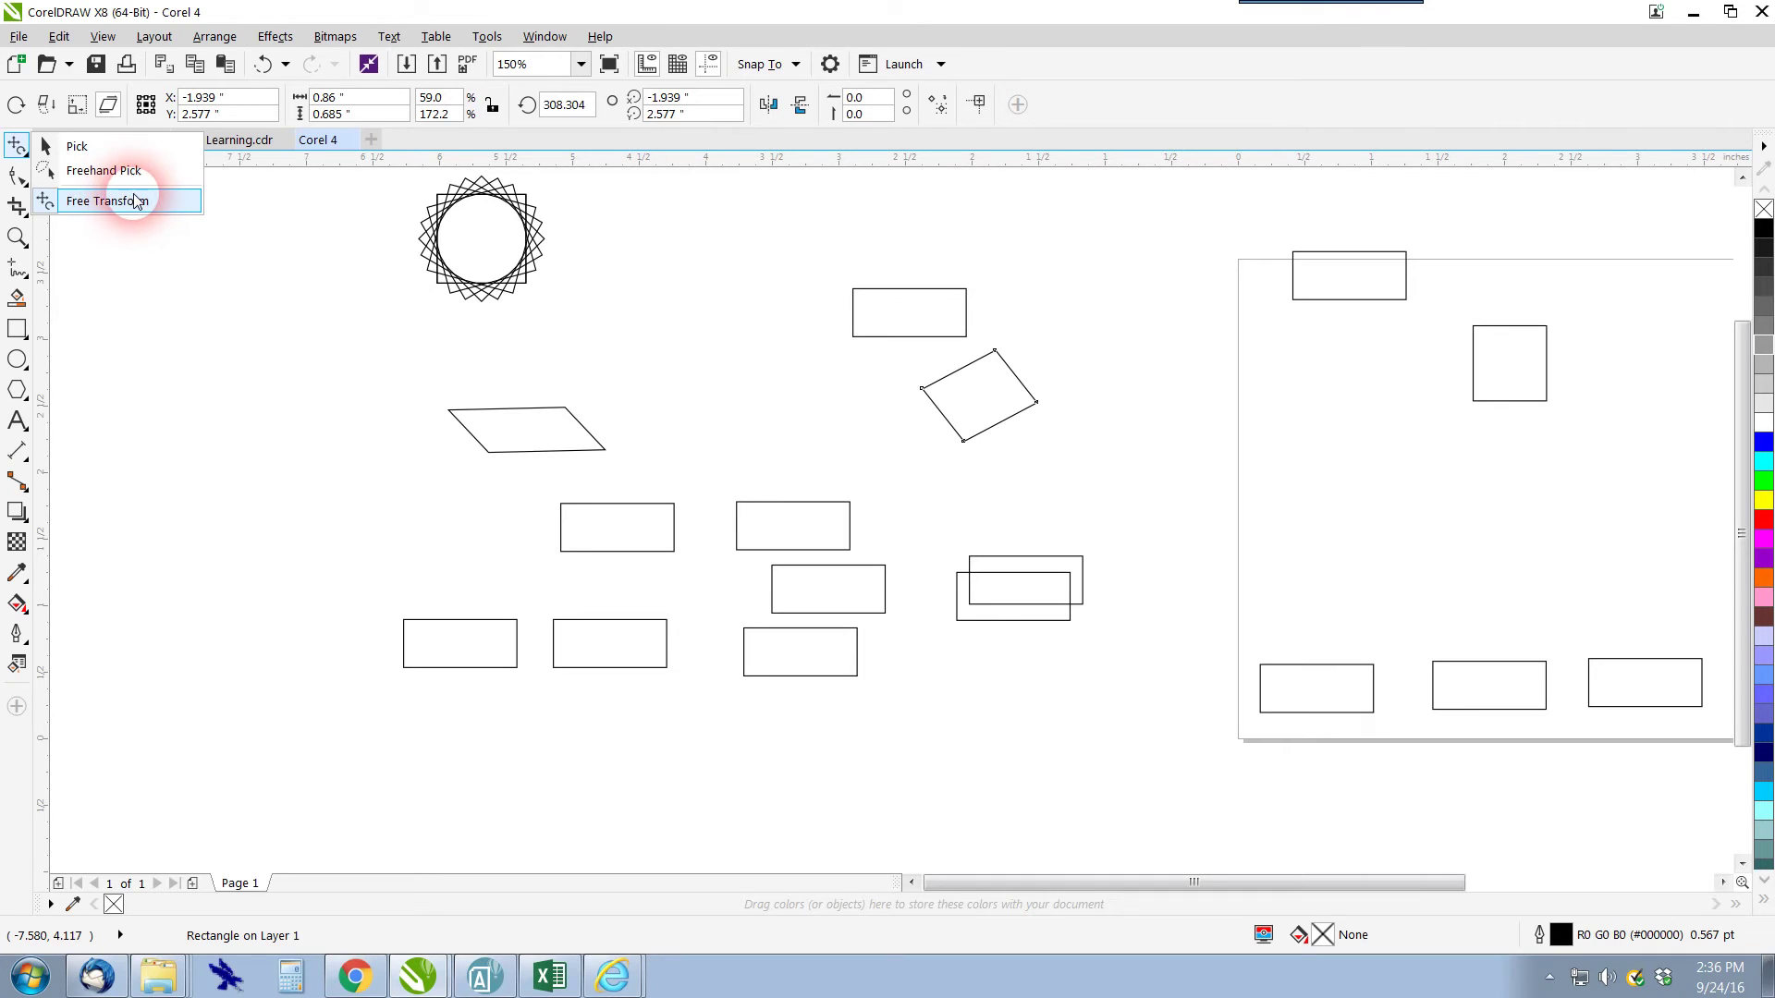
left_click_drag(136, 200, 81, 150)
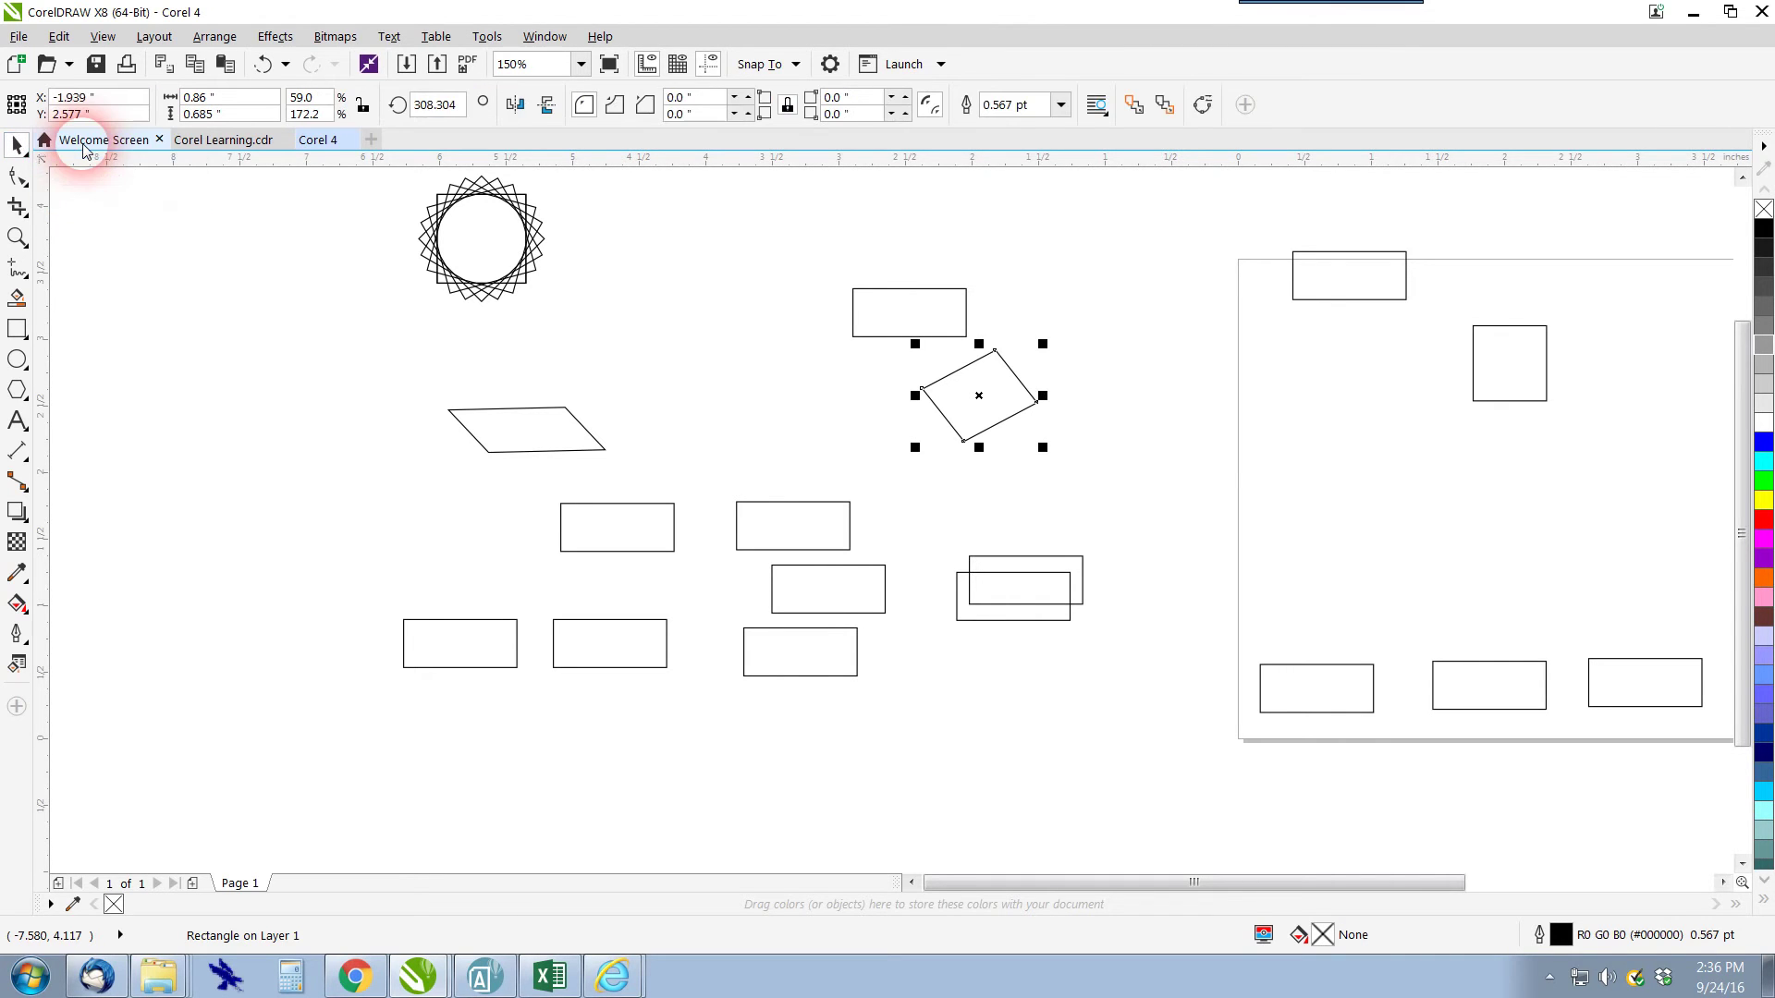
left_click_drag(321, 162, 321, 148)
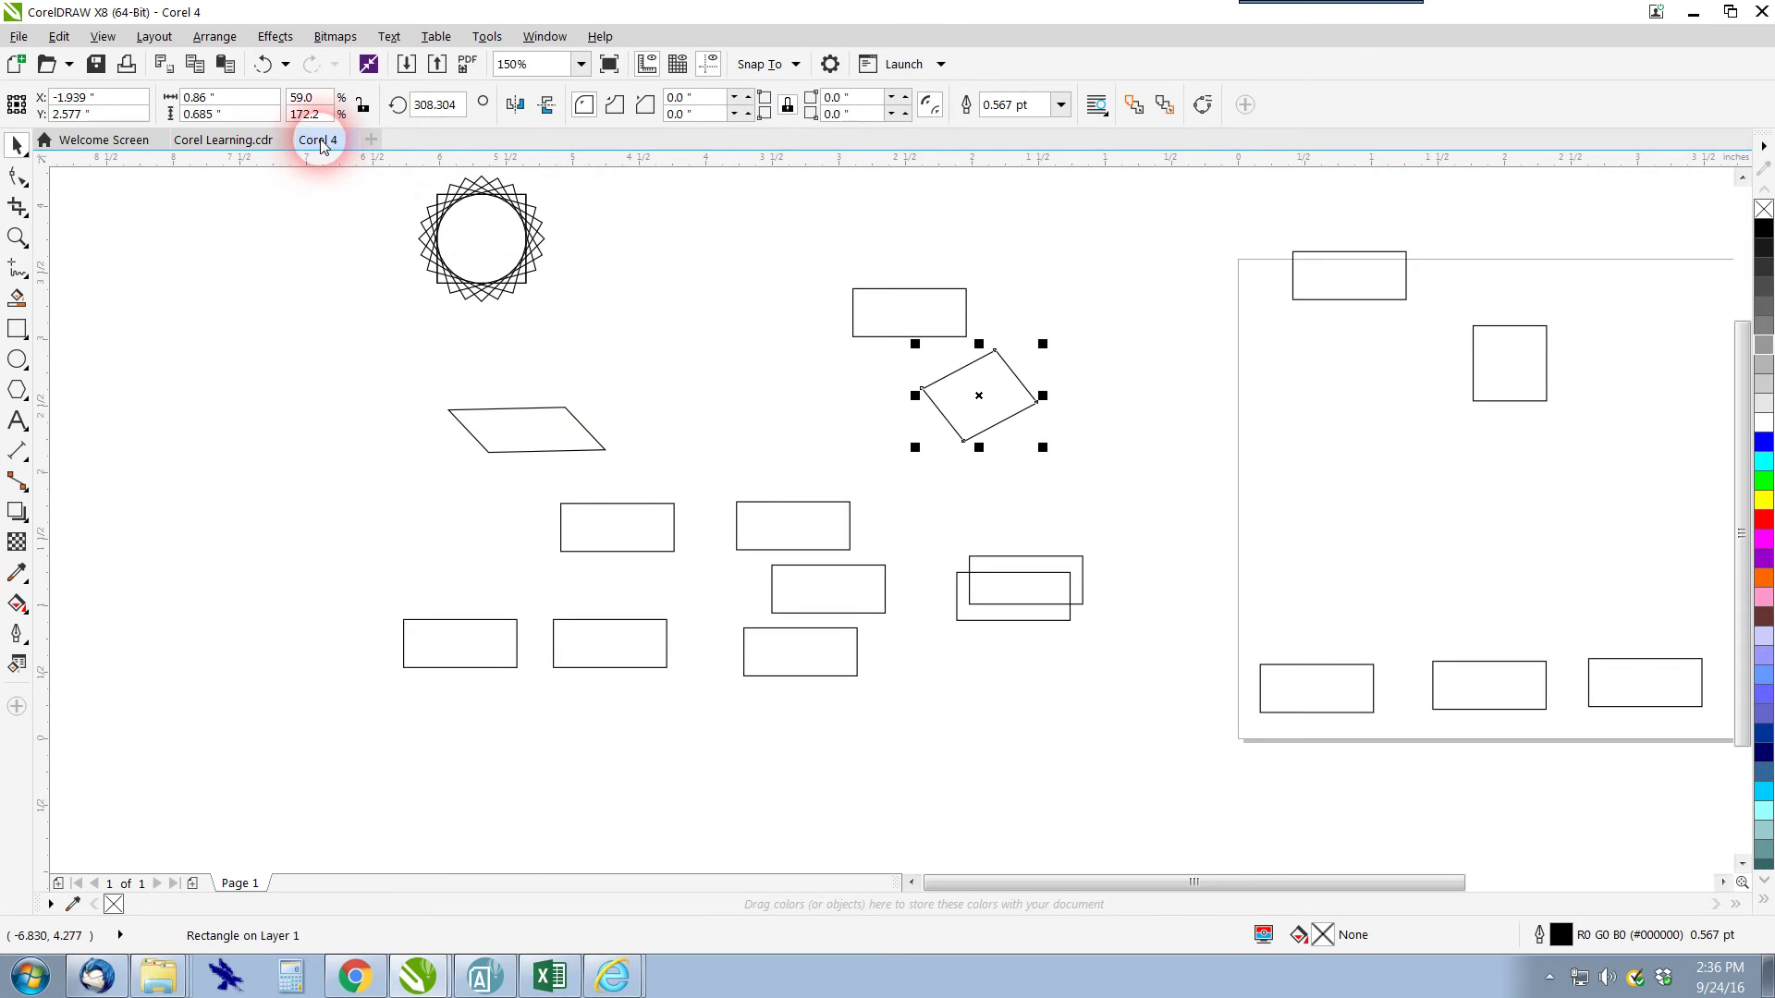
Check the Video 4 topic list in Corel Learning.cdr and return to the Corel 4 document
left_click(262, 146)
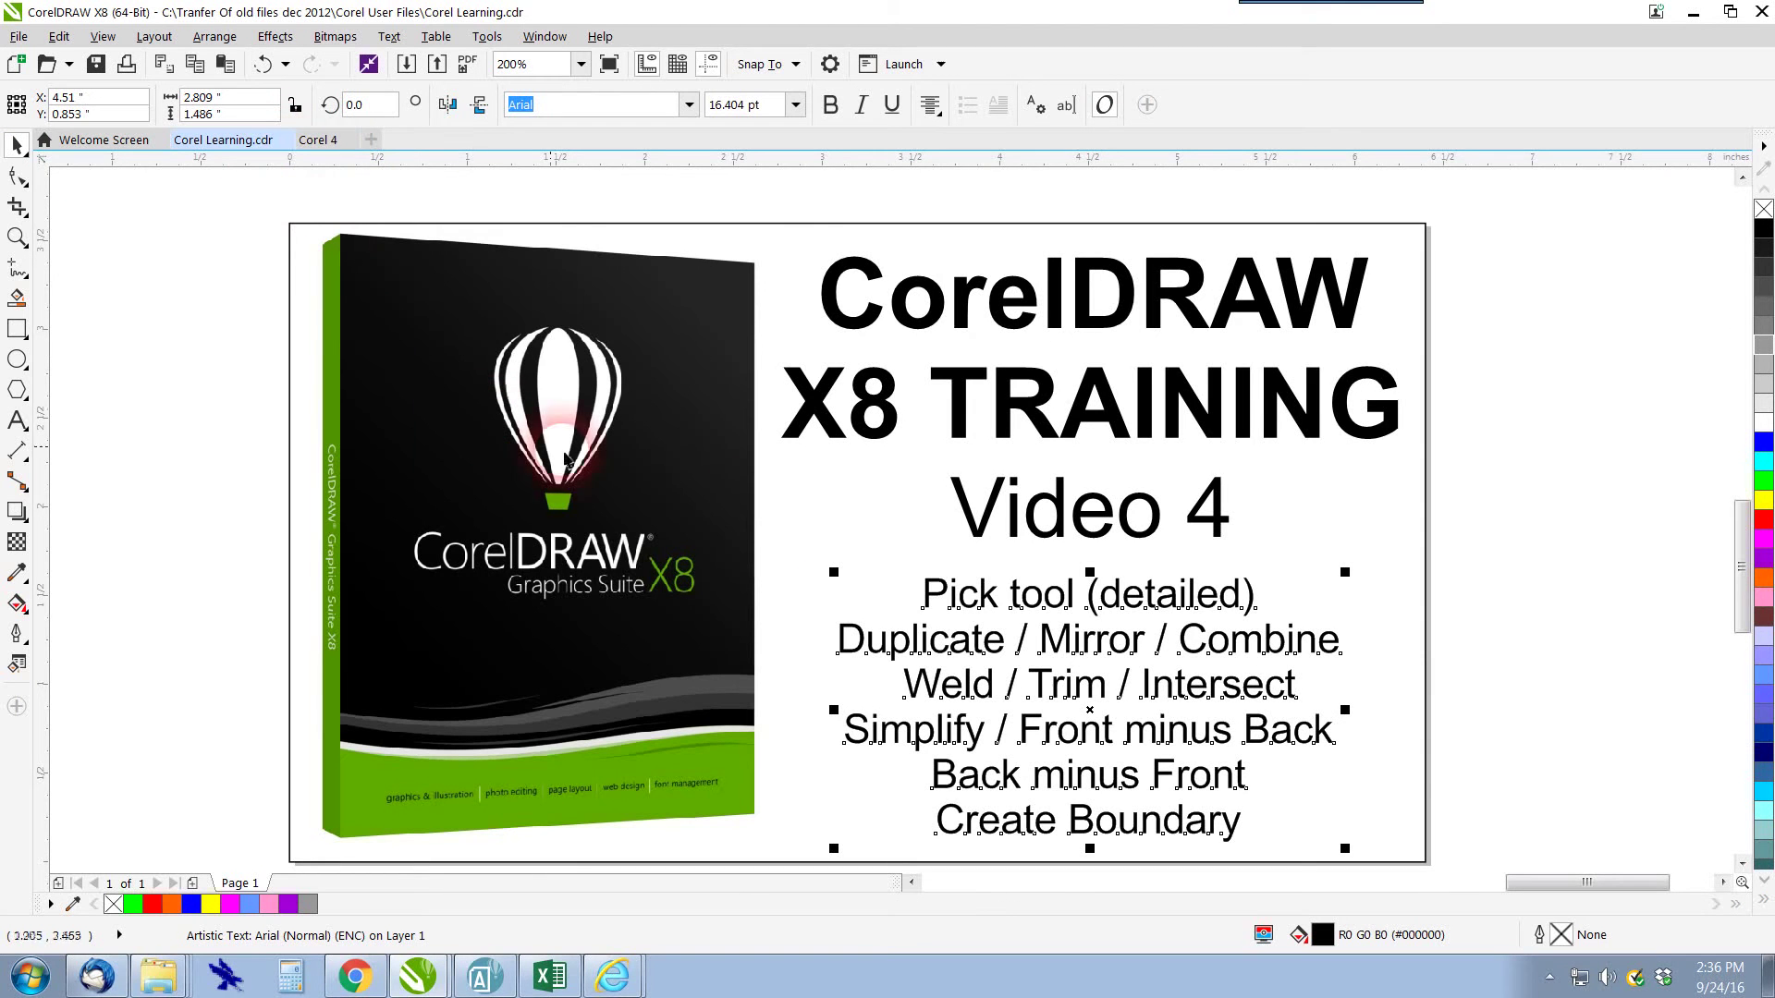
left_click_drag(1052, 601, 966, 605)
left_click(190, 277)
left_click(328, 138)
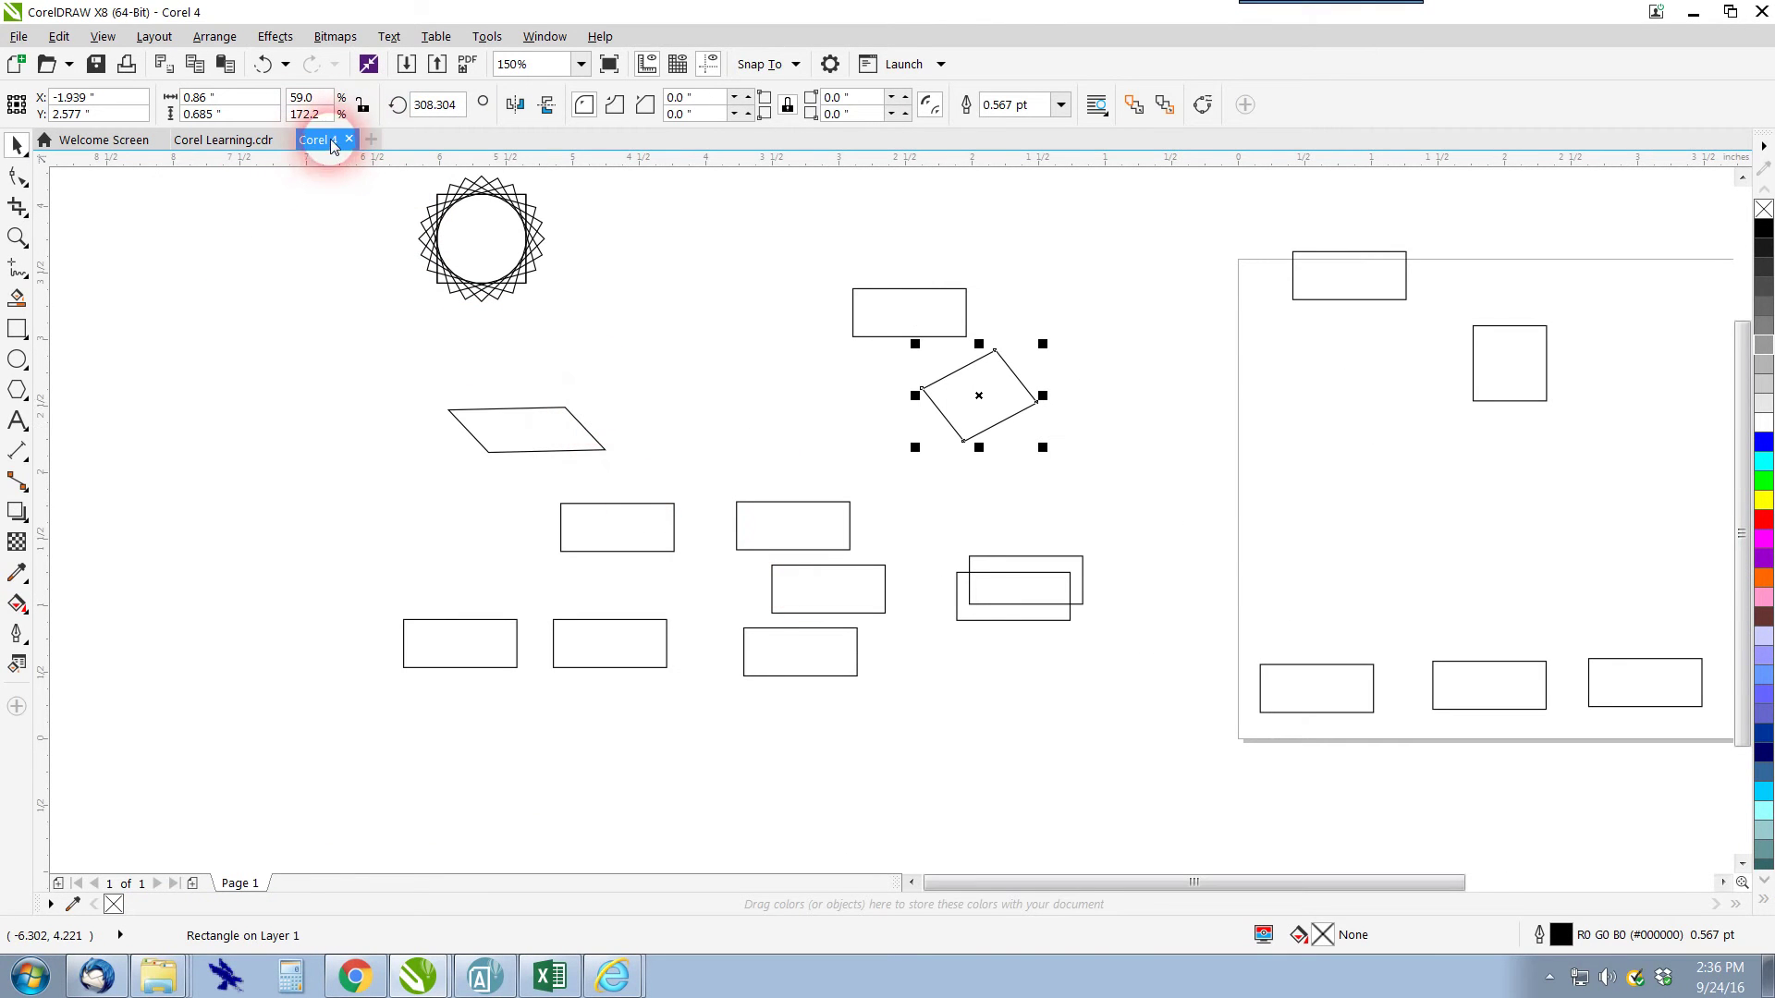
left_click(658, 359)
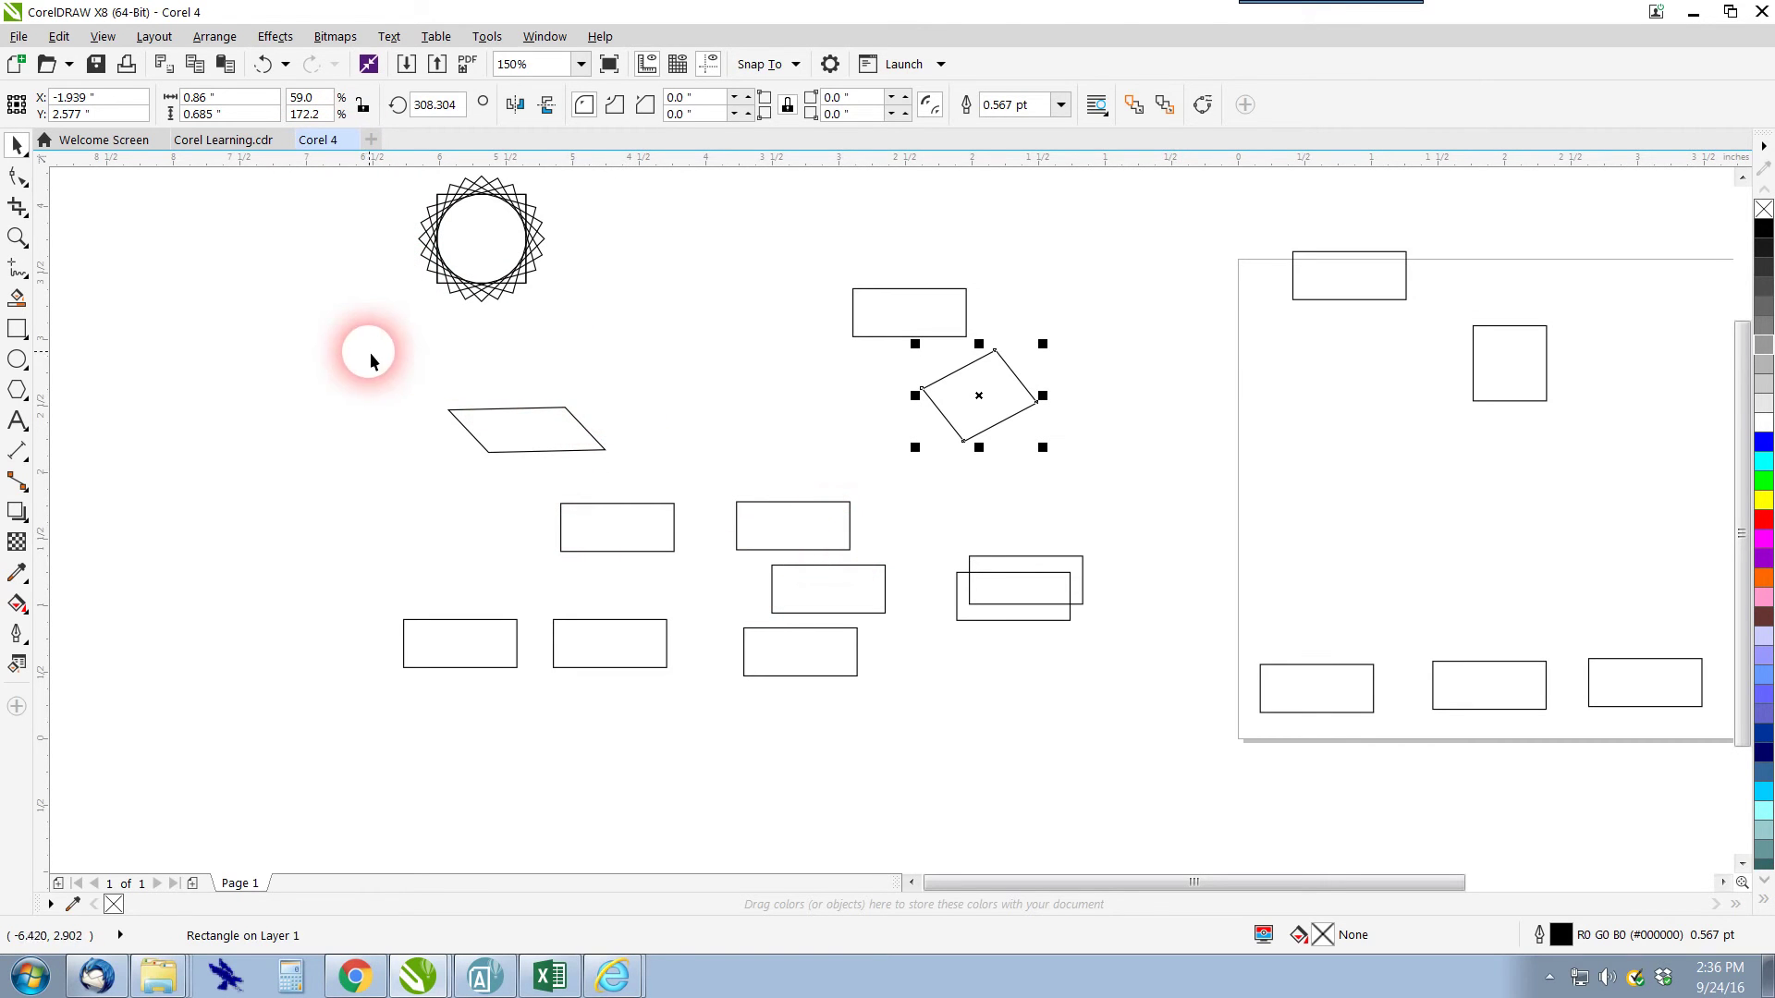
Select the flat parallelogram below the circular pattern and mirror it horizontally and vertically
left_click(452, 417)
left_click_drag(424, 428, 470, 447)
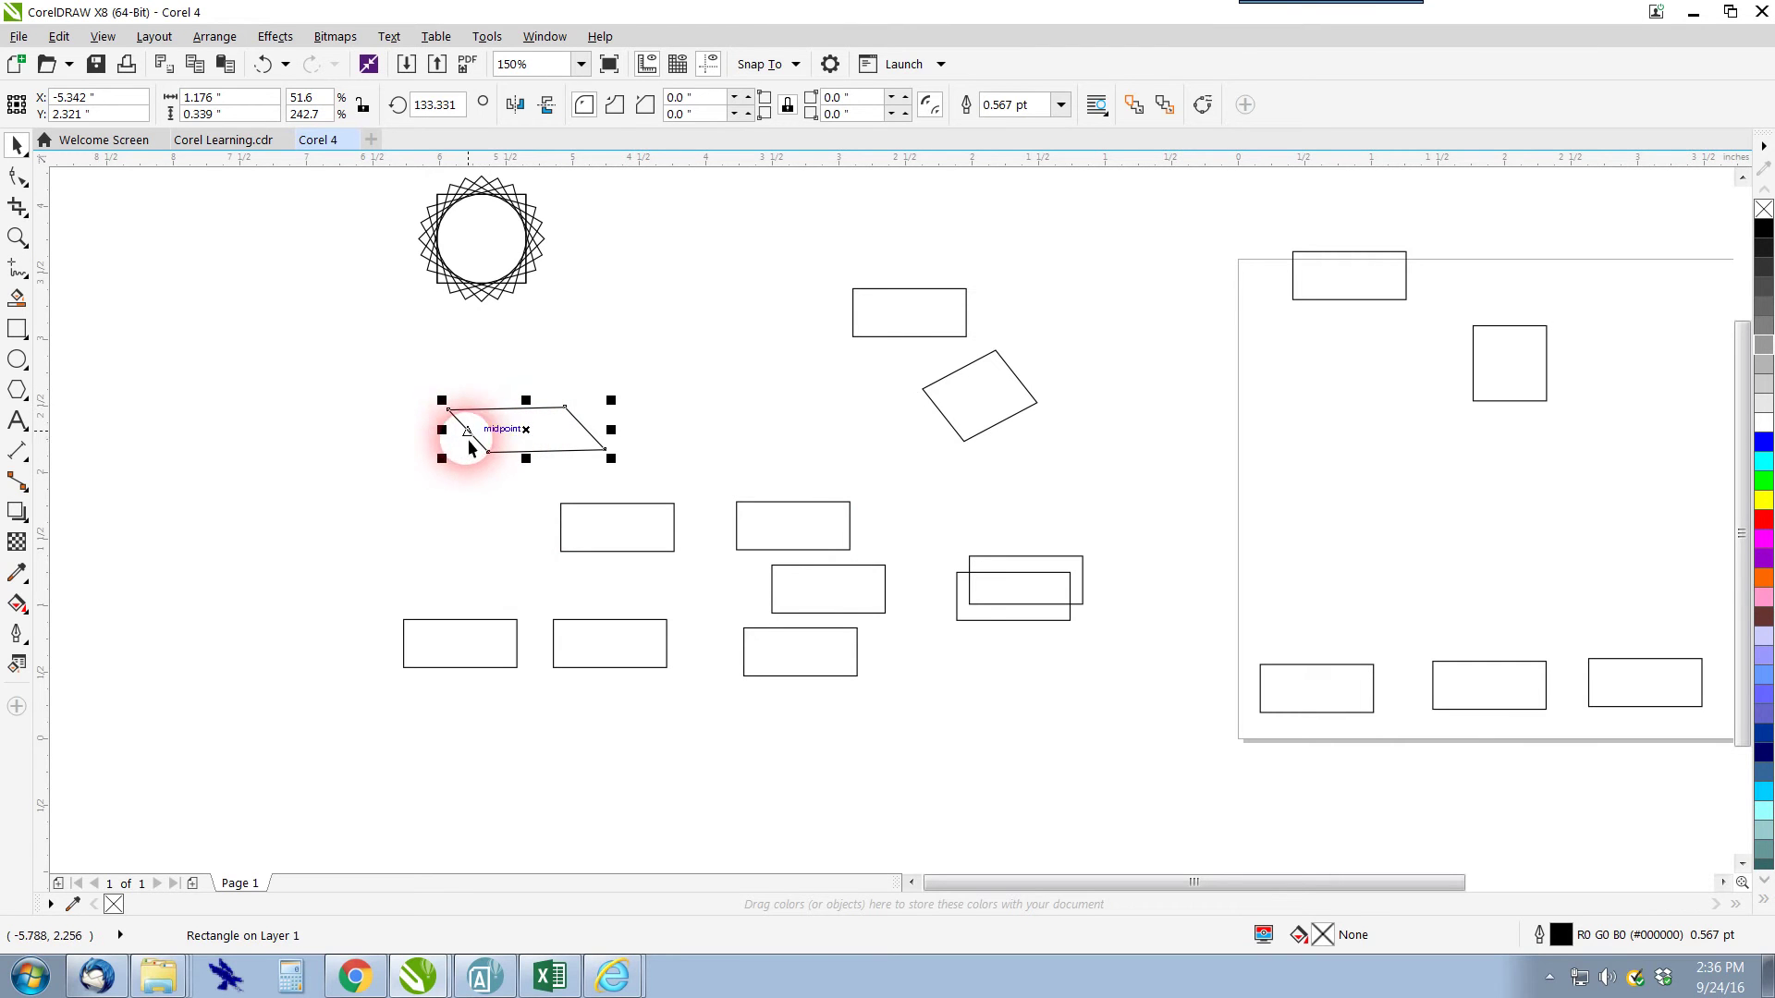
left_click(515, 106)
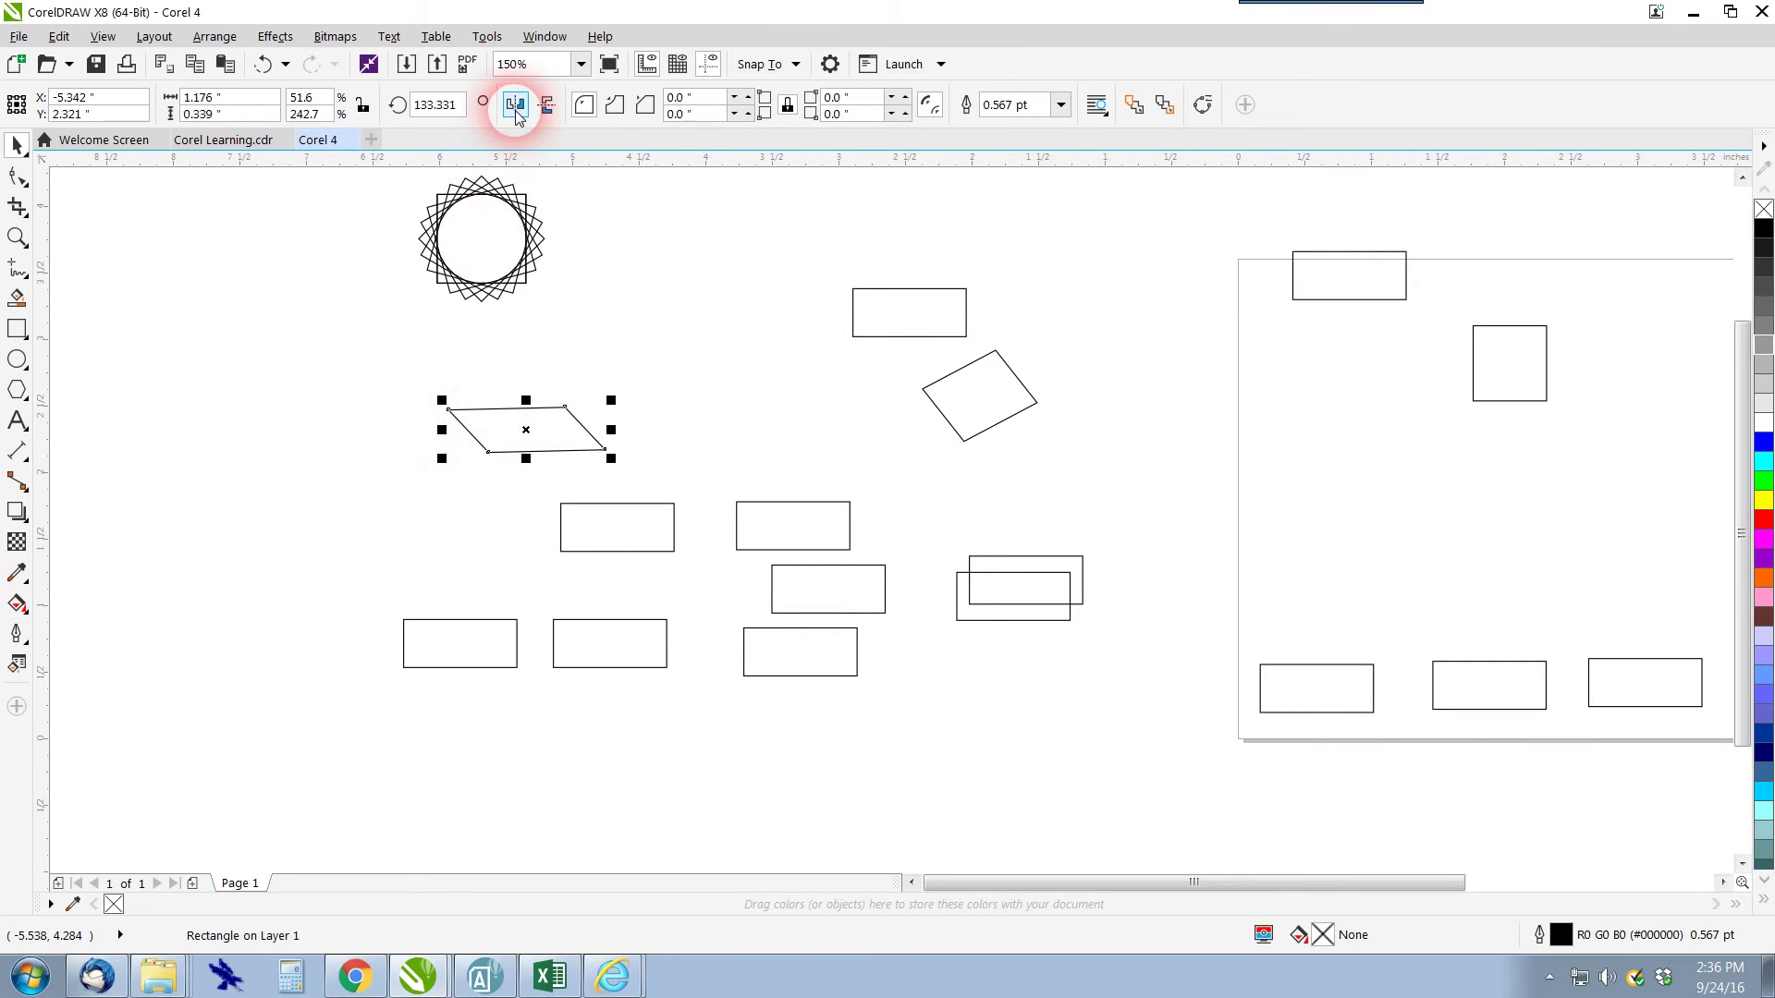
left_click(547, 106)
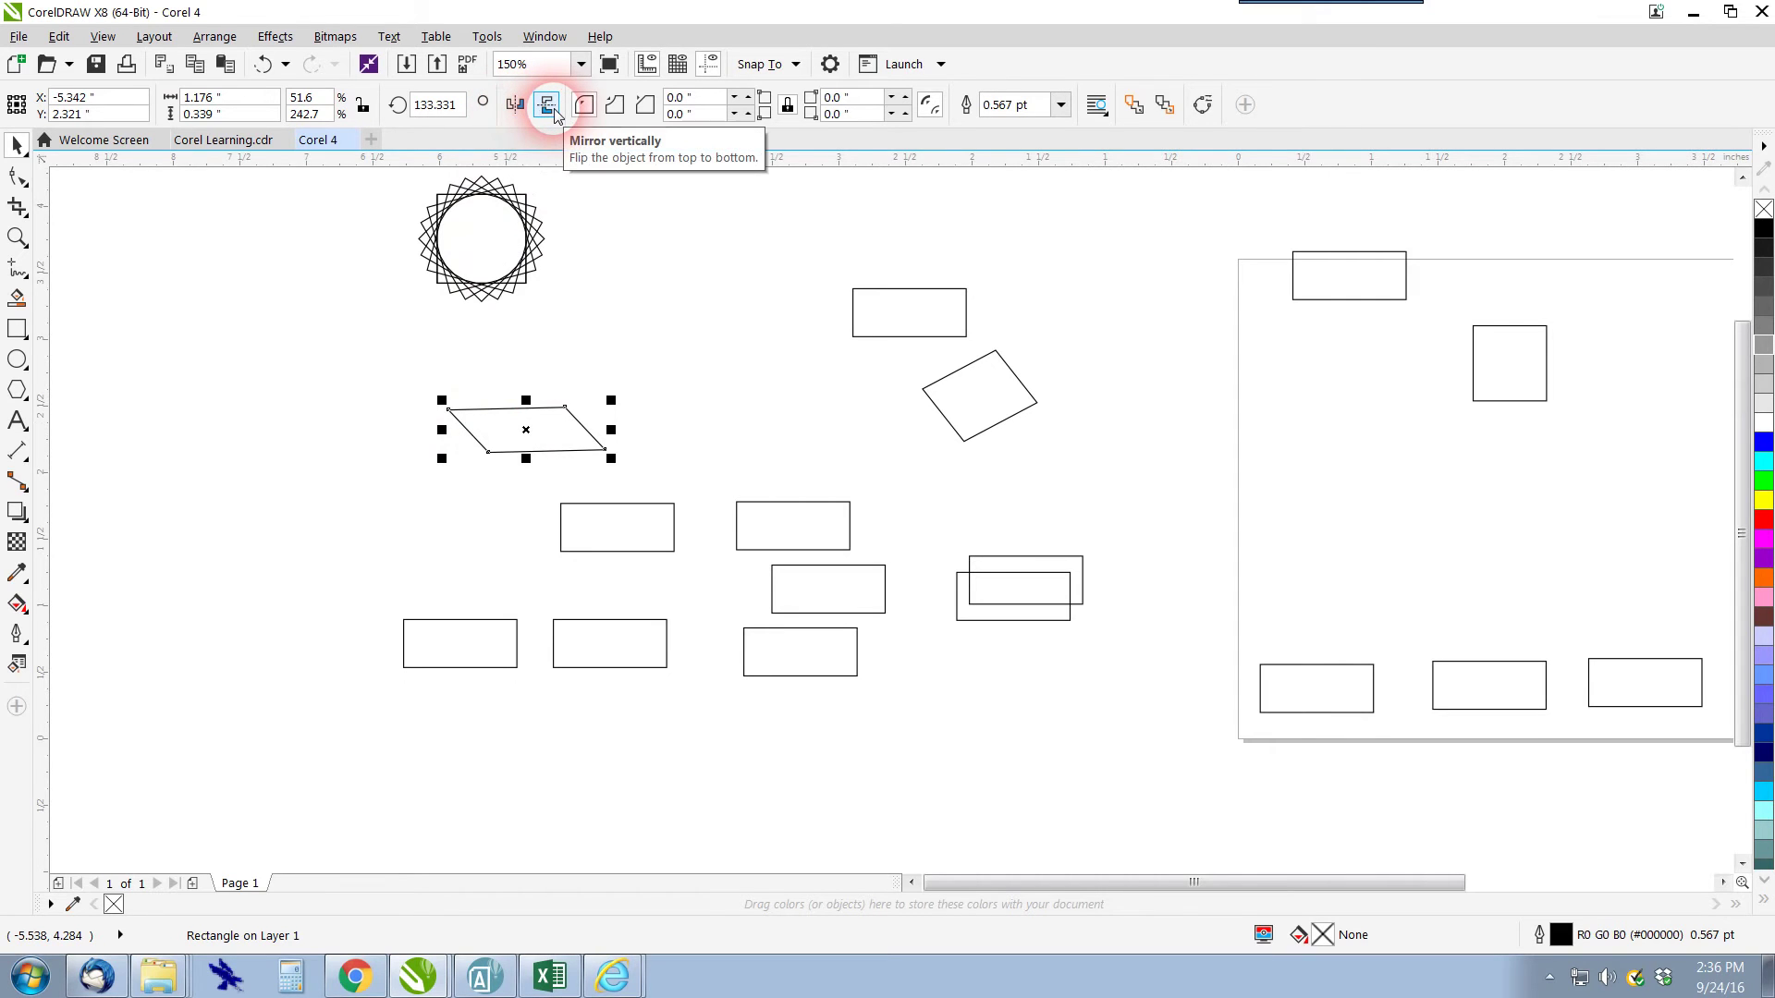
left_click(516, 107)
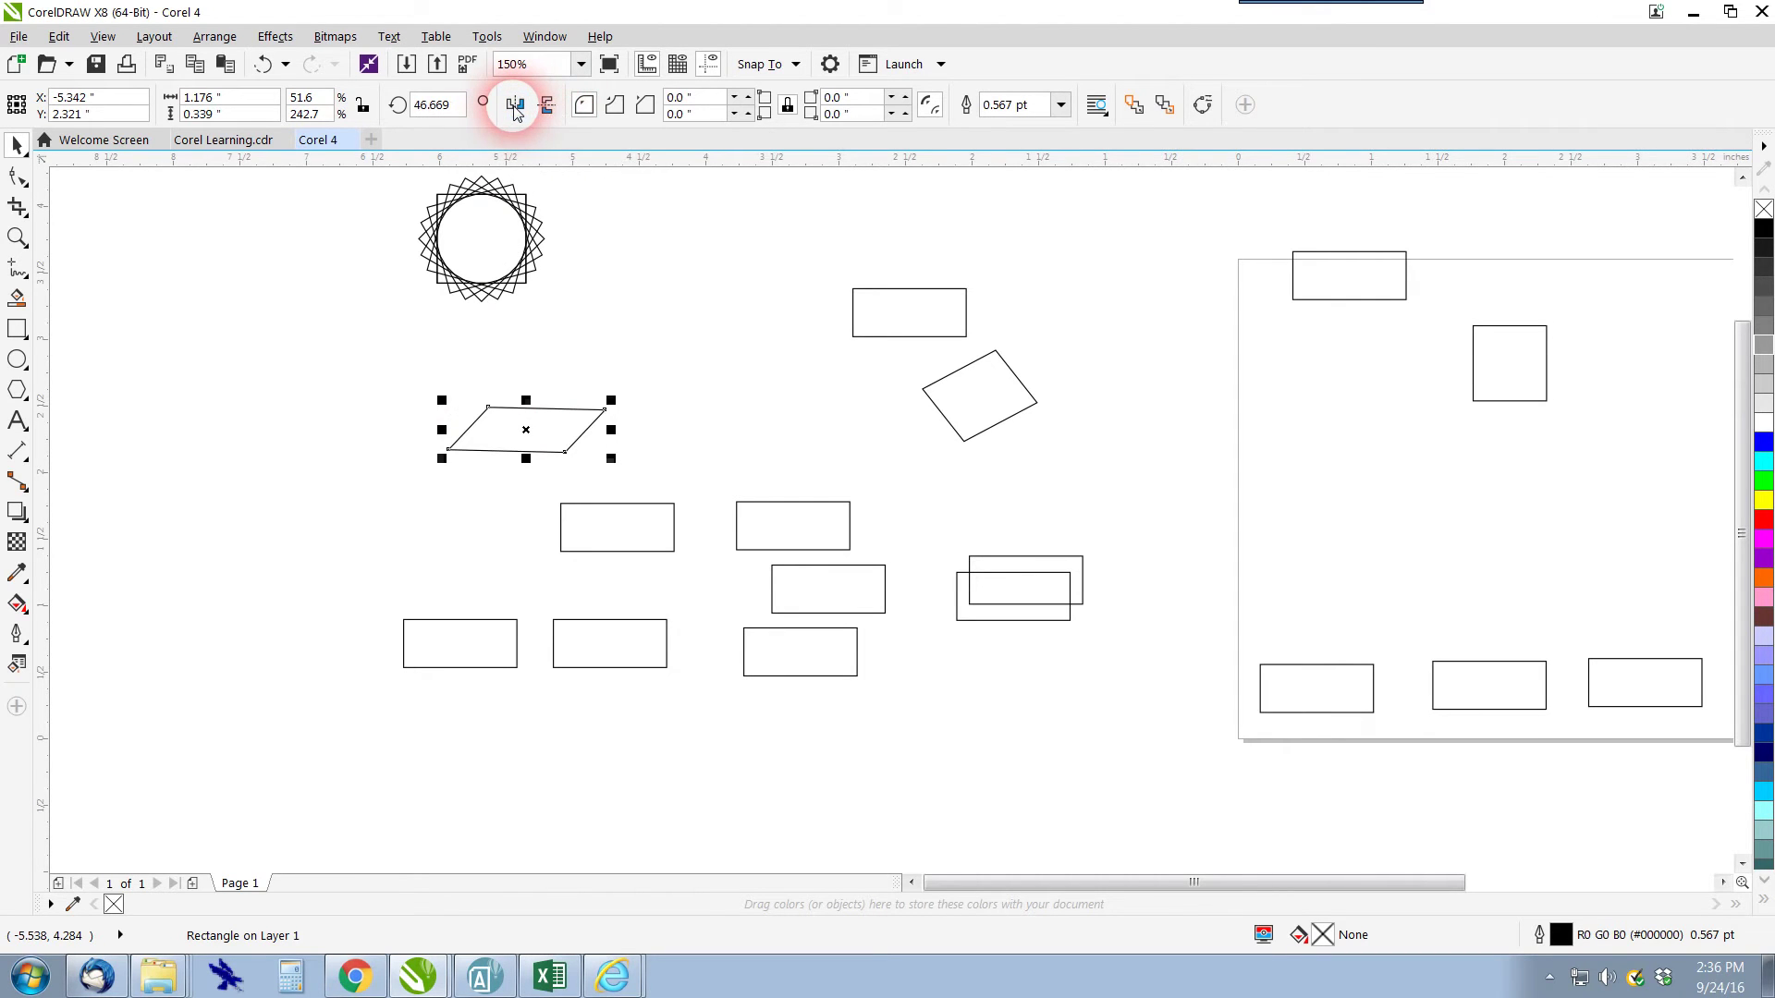
left_click(547, 106)
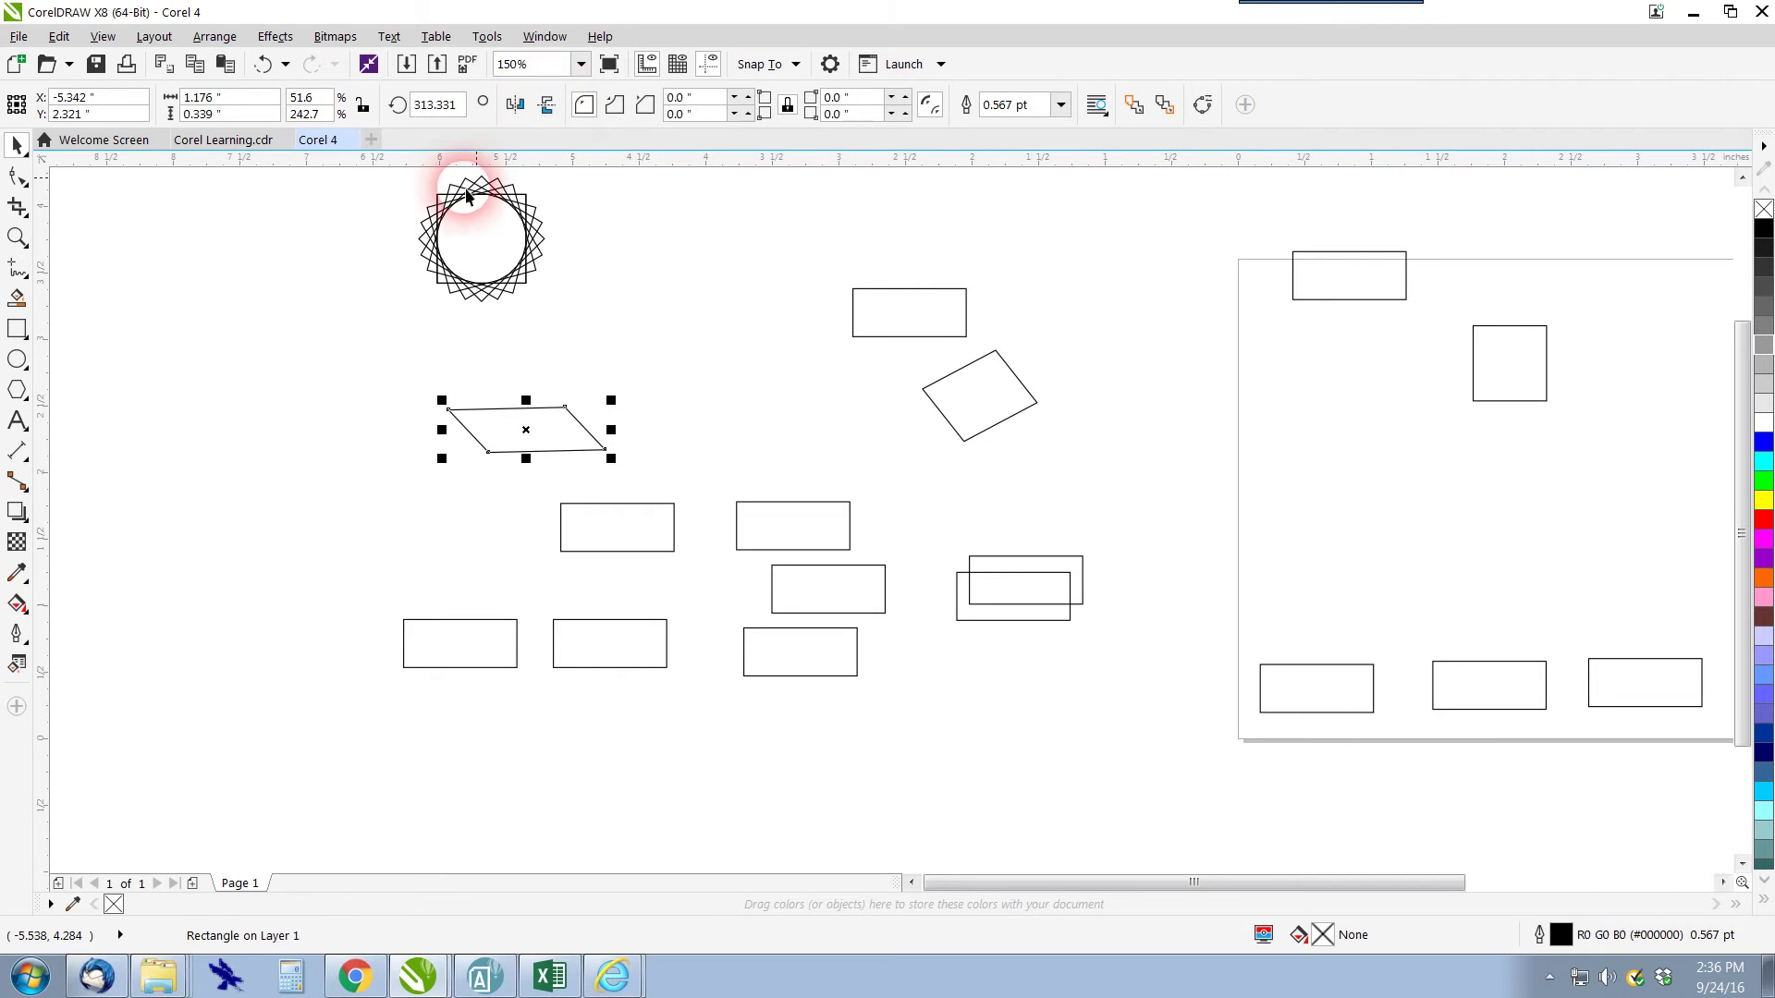
Add the artistic text "Corel" in 24 pt Arial beside the circular pattern and mirror it vertically
left_click(17, 421)
left_click(293, 355)
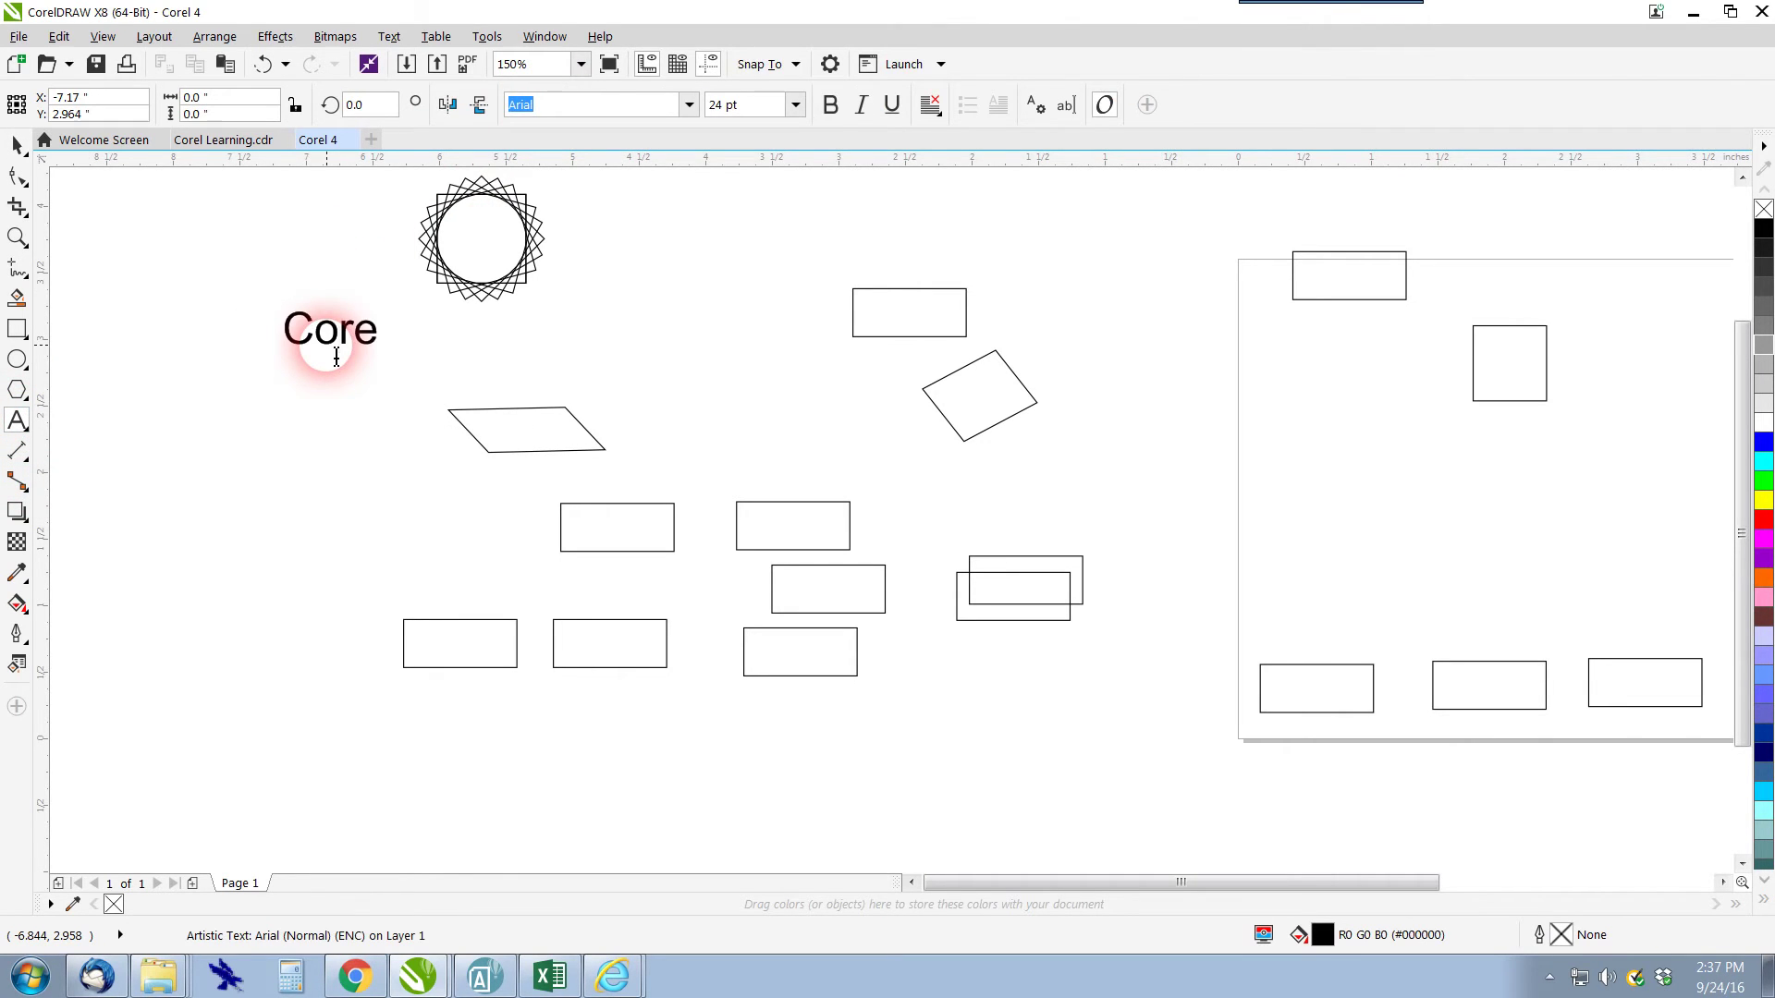
left_click(18, 144)
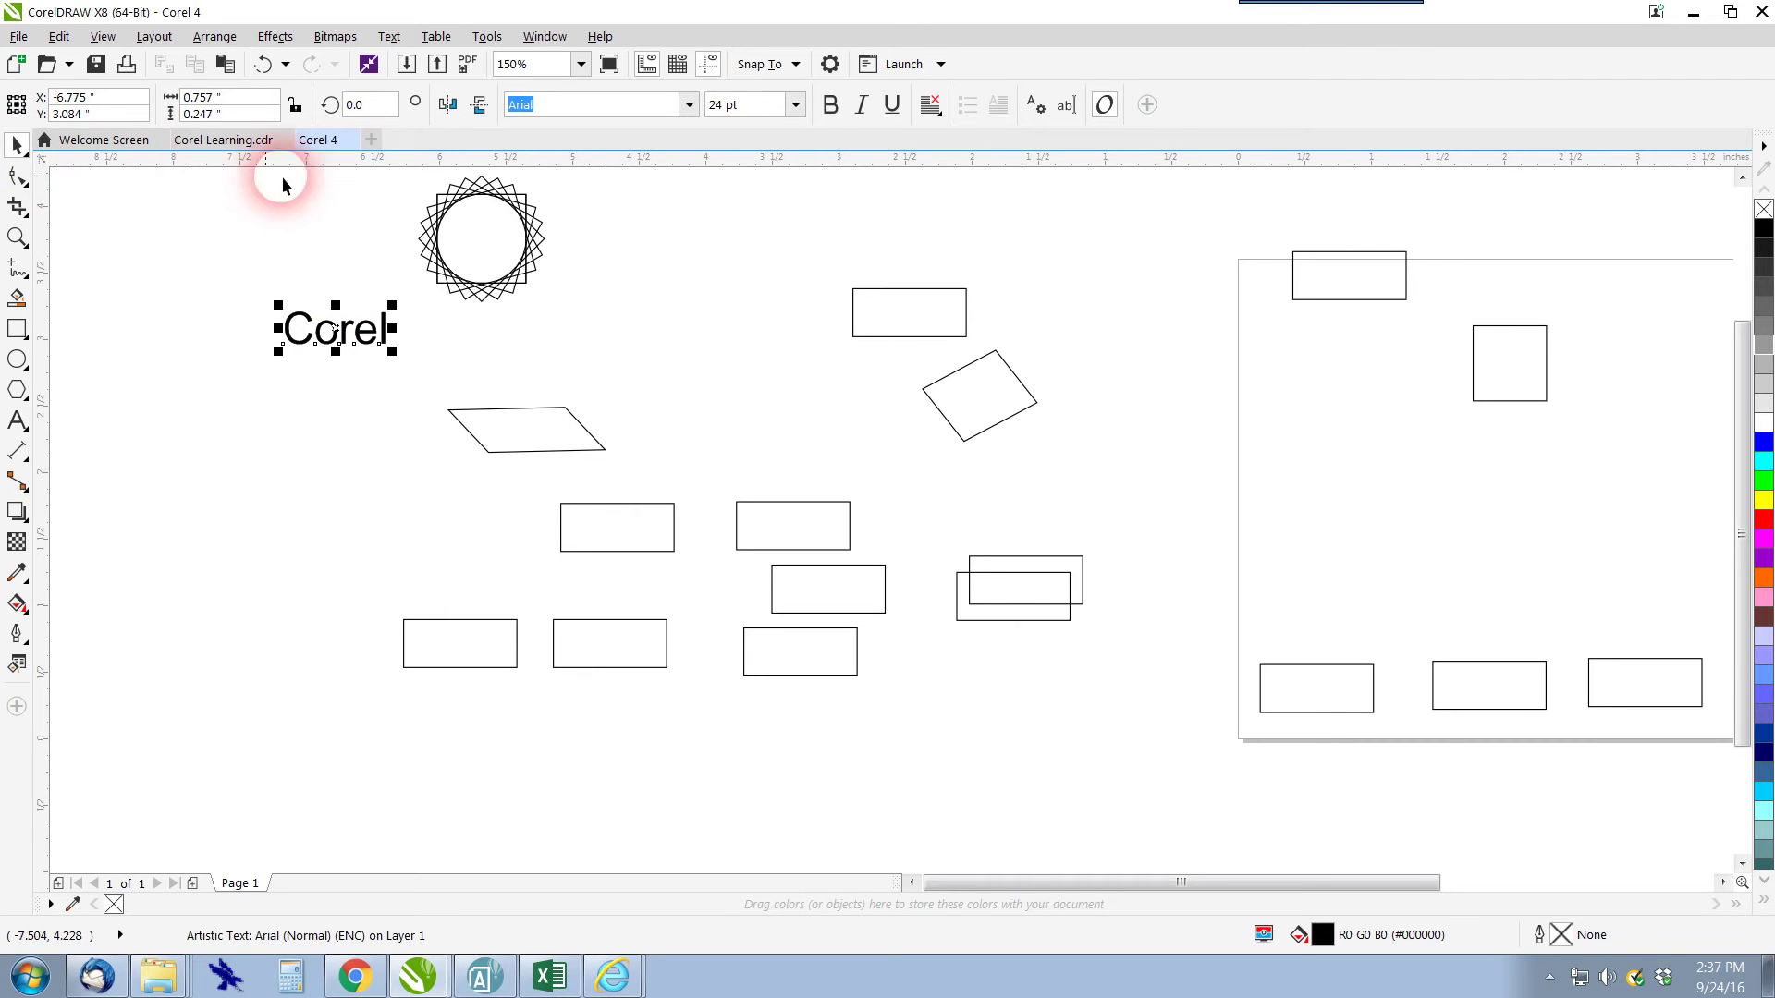
left_click(479, 104)
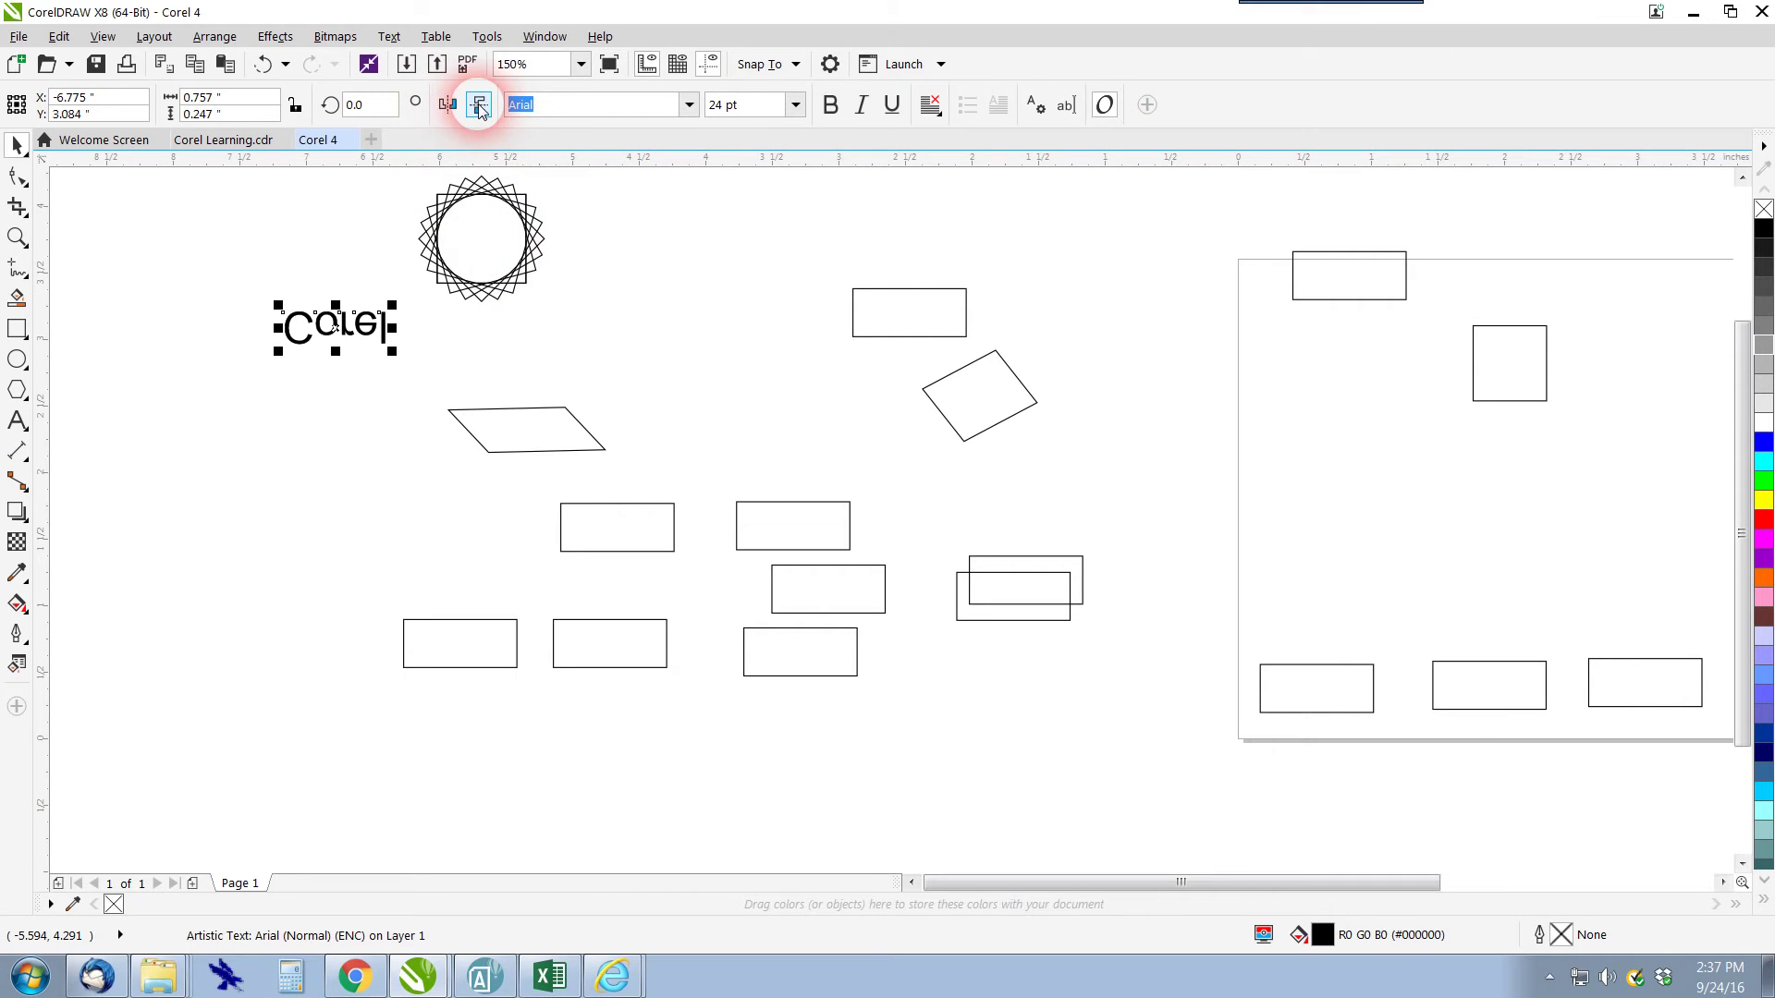
Mirror the "Corel" text horizontally and add the artistic text "COREL" in 24 pt Arial to its right
left_click(448, 104)
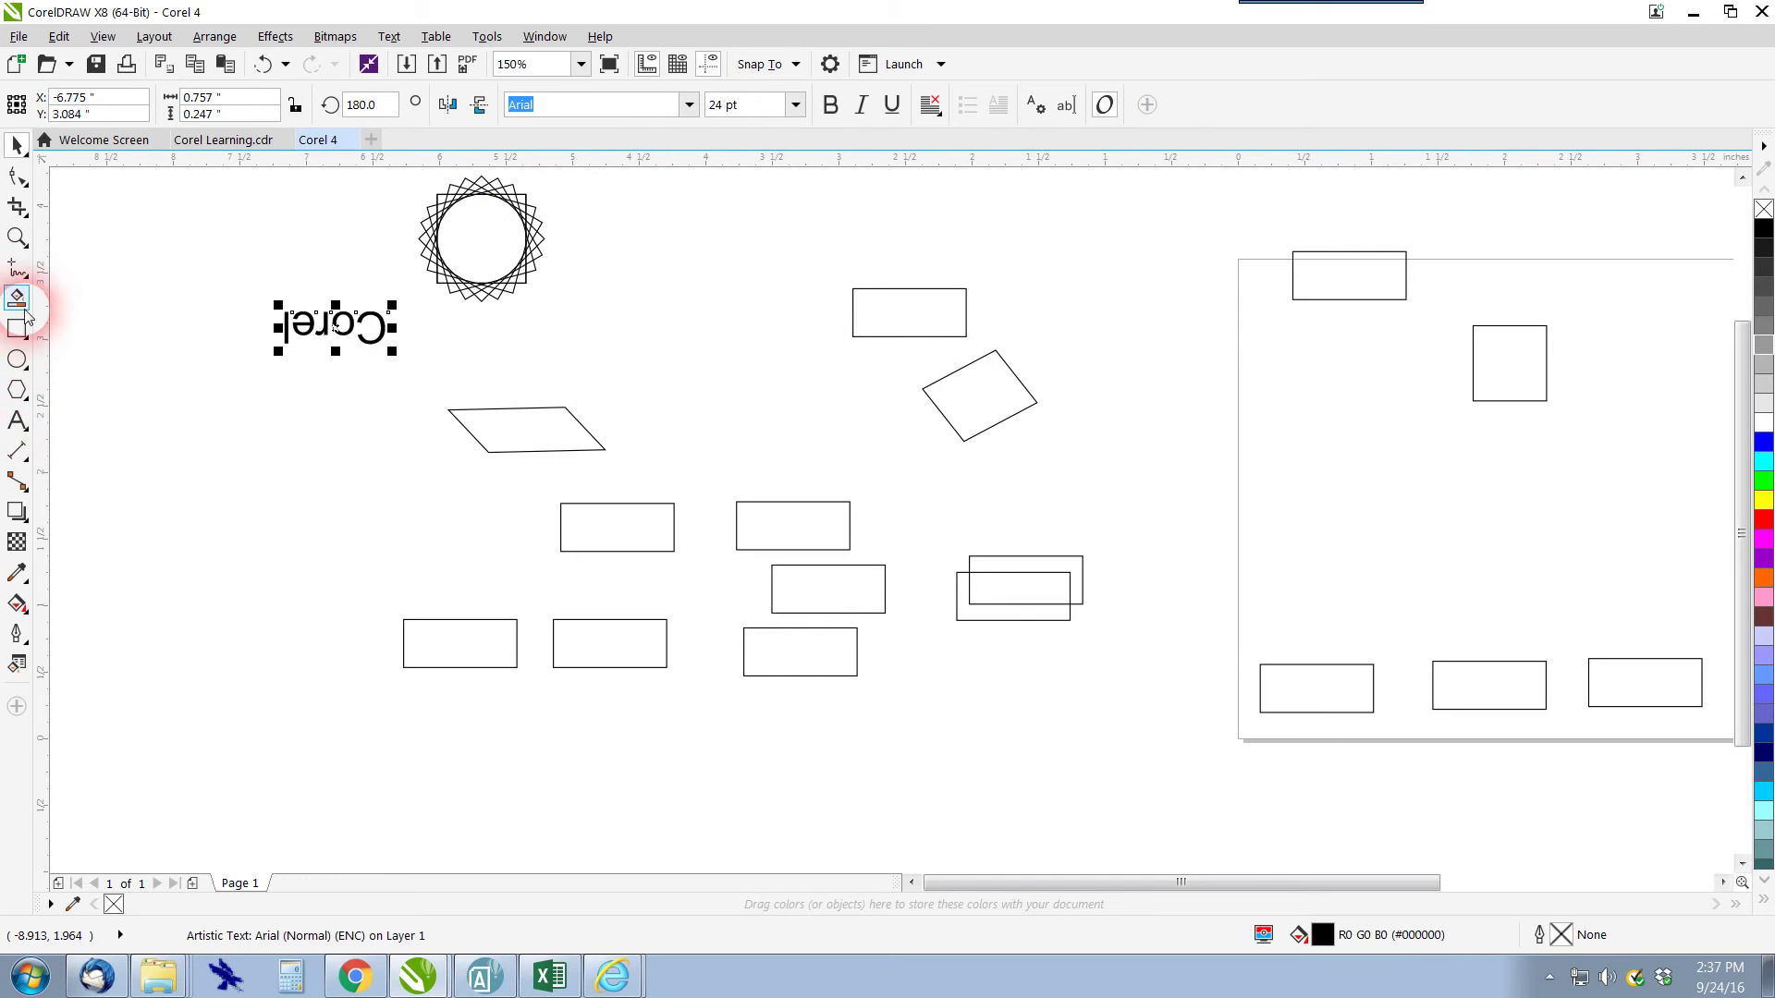
left_click(16, 420)
left_click(674, 340)
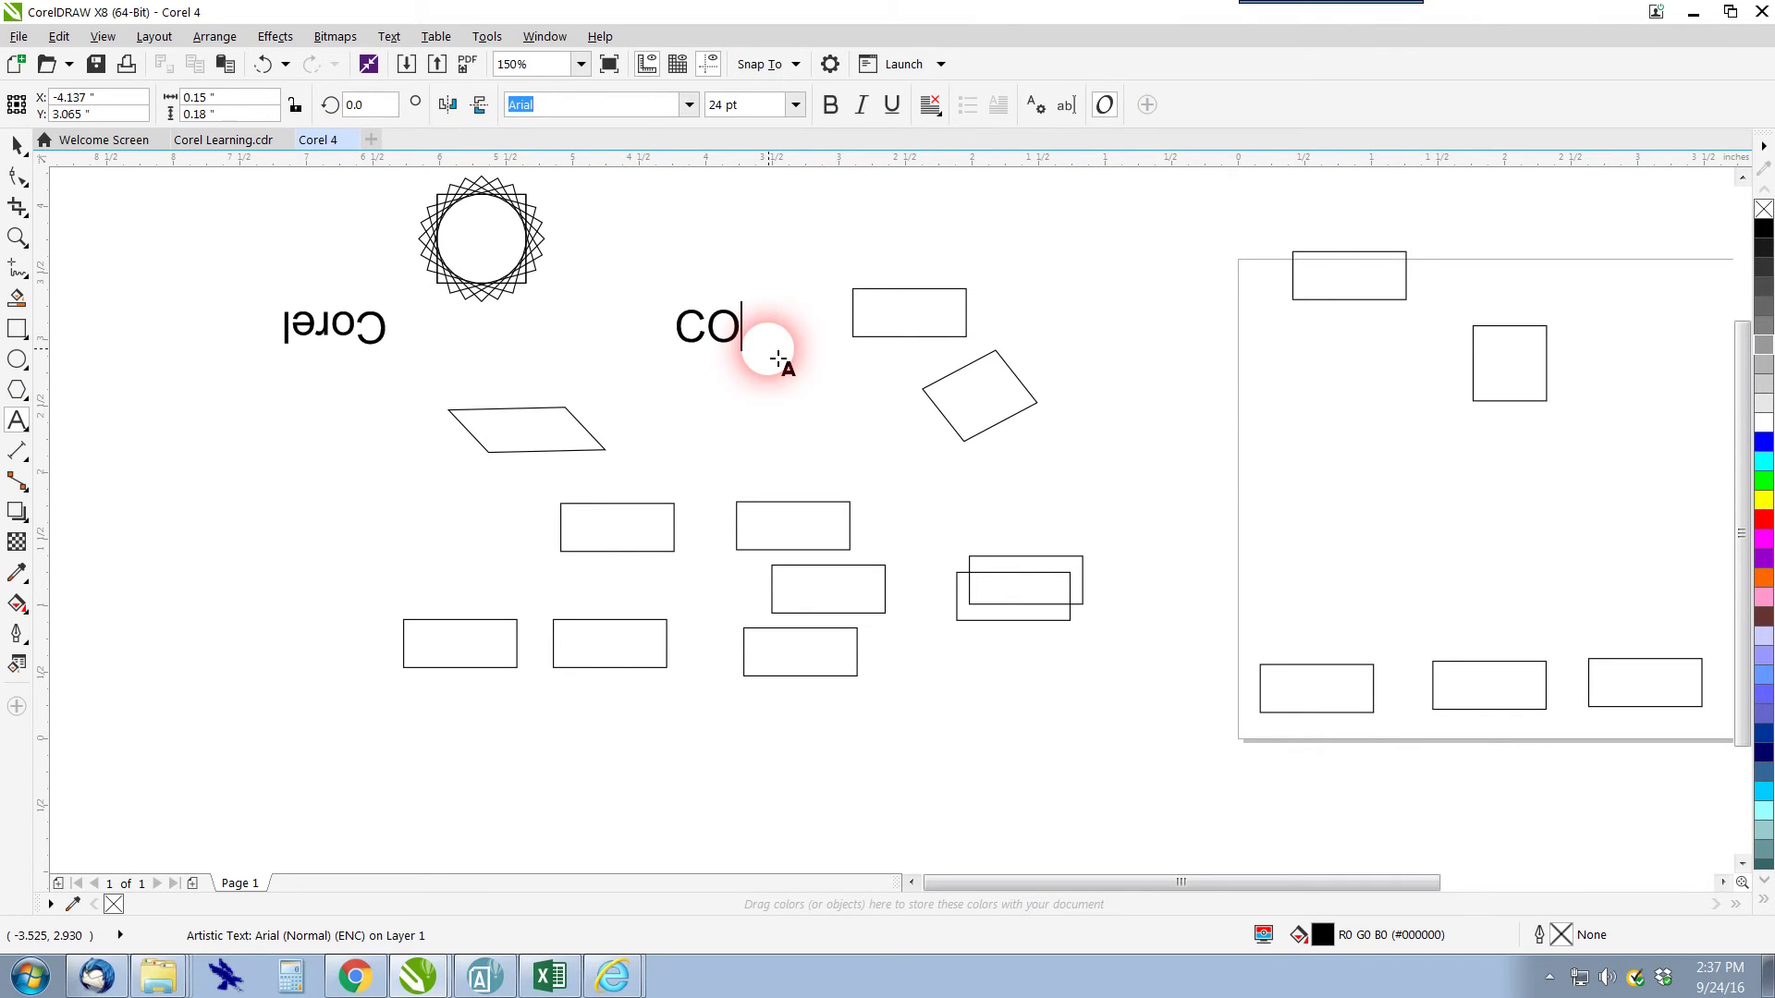
type("COREL")
left_click(17, 145)
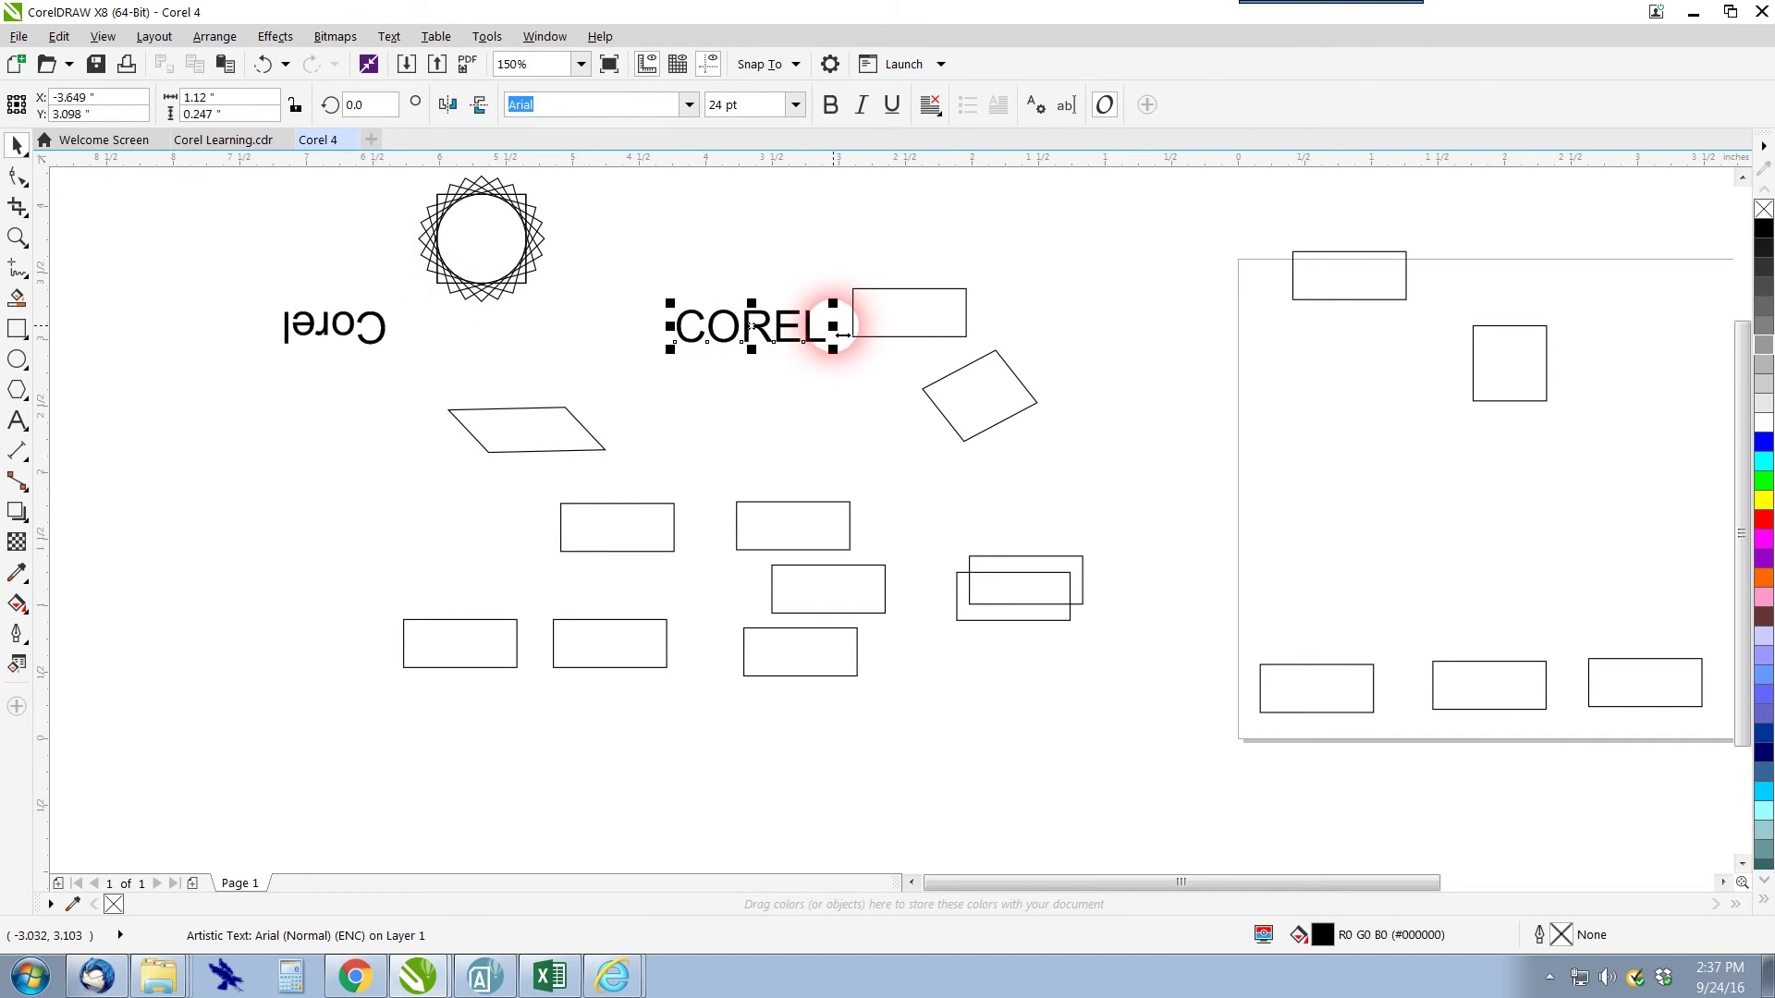
Mirror the "COREL" text horizontally at 100% scale by flipping it across its left edge
left_click_drag(843, 335, 593, 345)
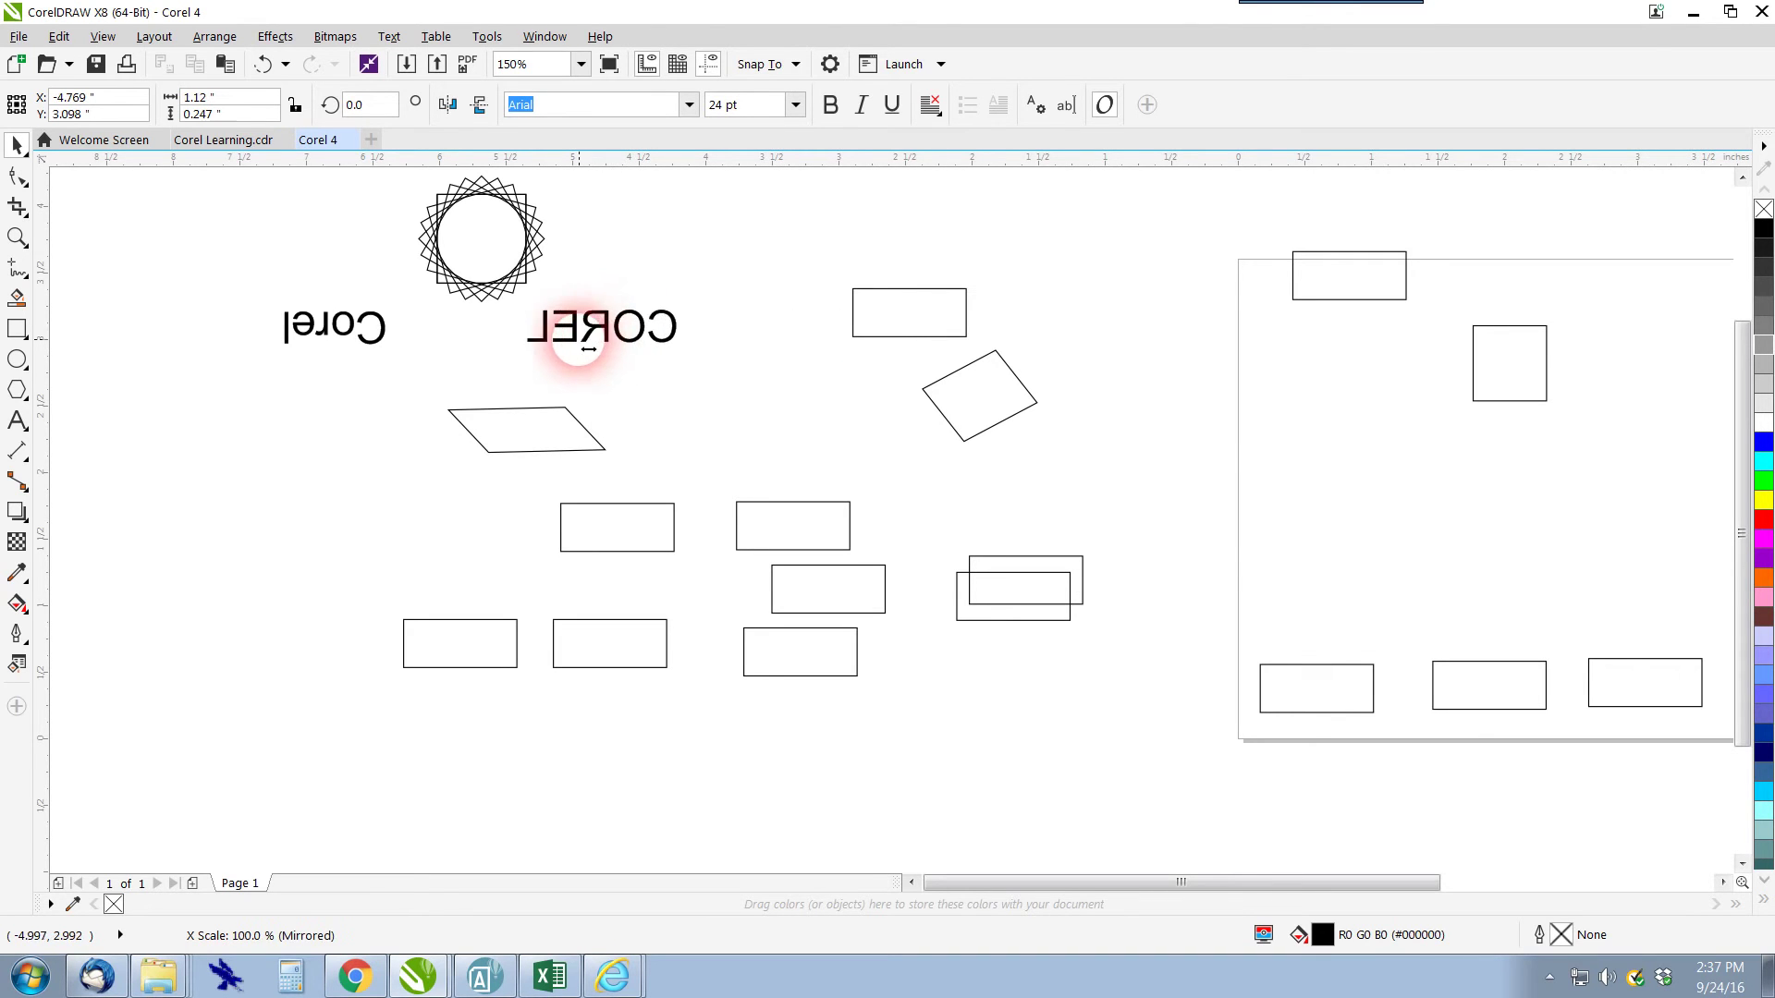
mouse_move(738, 341)
left_mouse_down()
mouse_move(595, 317)
mouse_move(705, 327)
mouse_move(632, 345)
mouse_move(725, 345)
mouse_move(745, 369)
mouse_move(618, 329)
mouse_move(717, 346)
mouse_move(483, 342)
mouse_move(767, 342)
mouse_move(603, 341)
mouse_move(717, 331)
mouse_move(662, 348)
mouse_move(708, 345)
left_mouse_up()
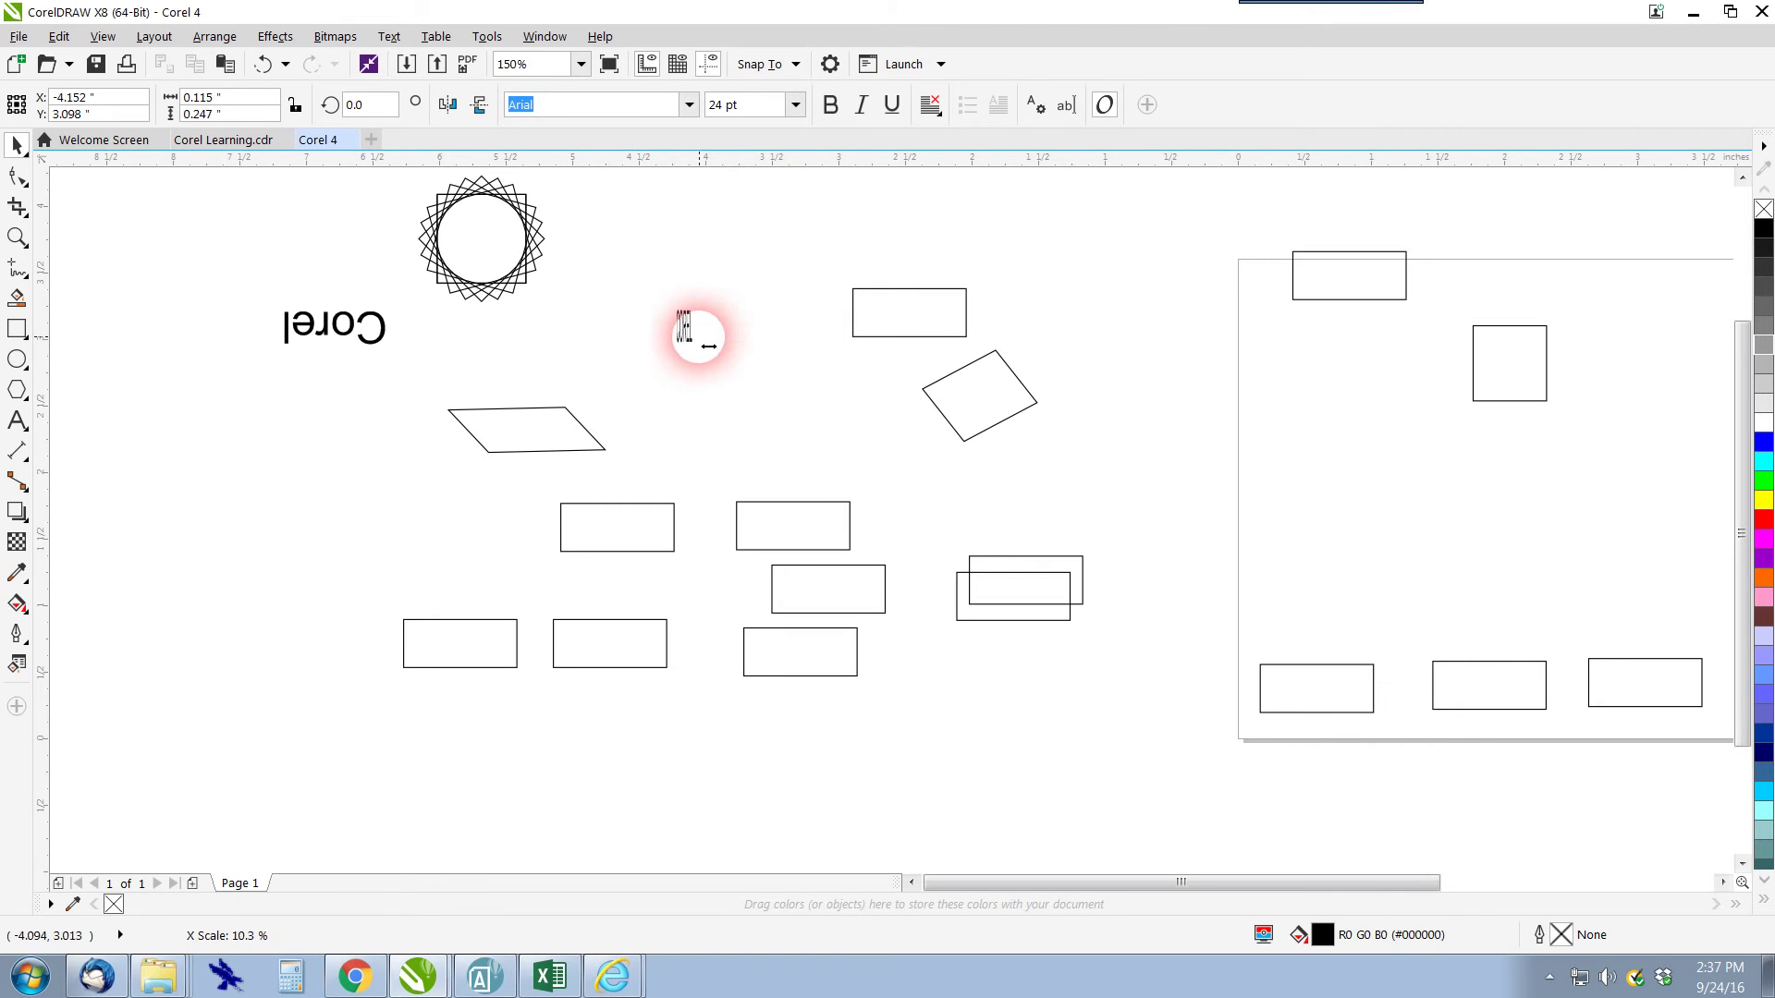
left_click_drag(747, 348, 636, 352)
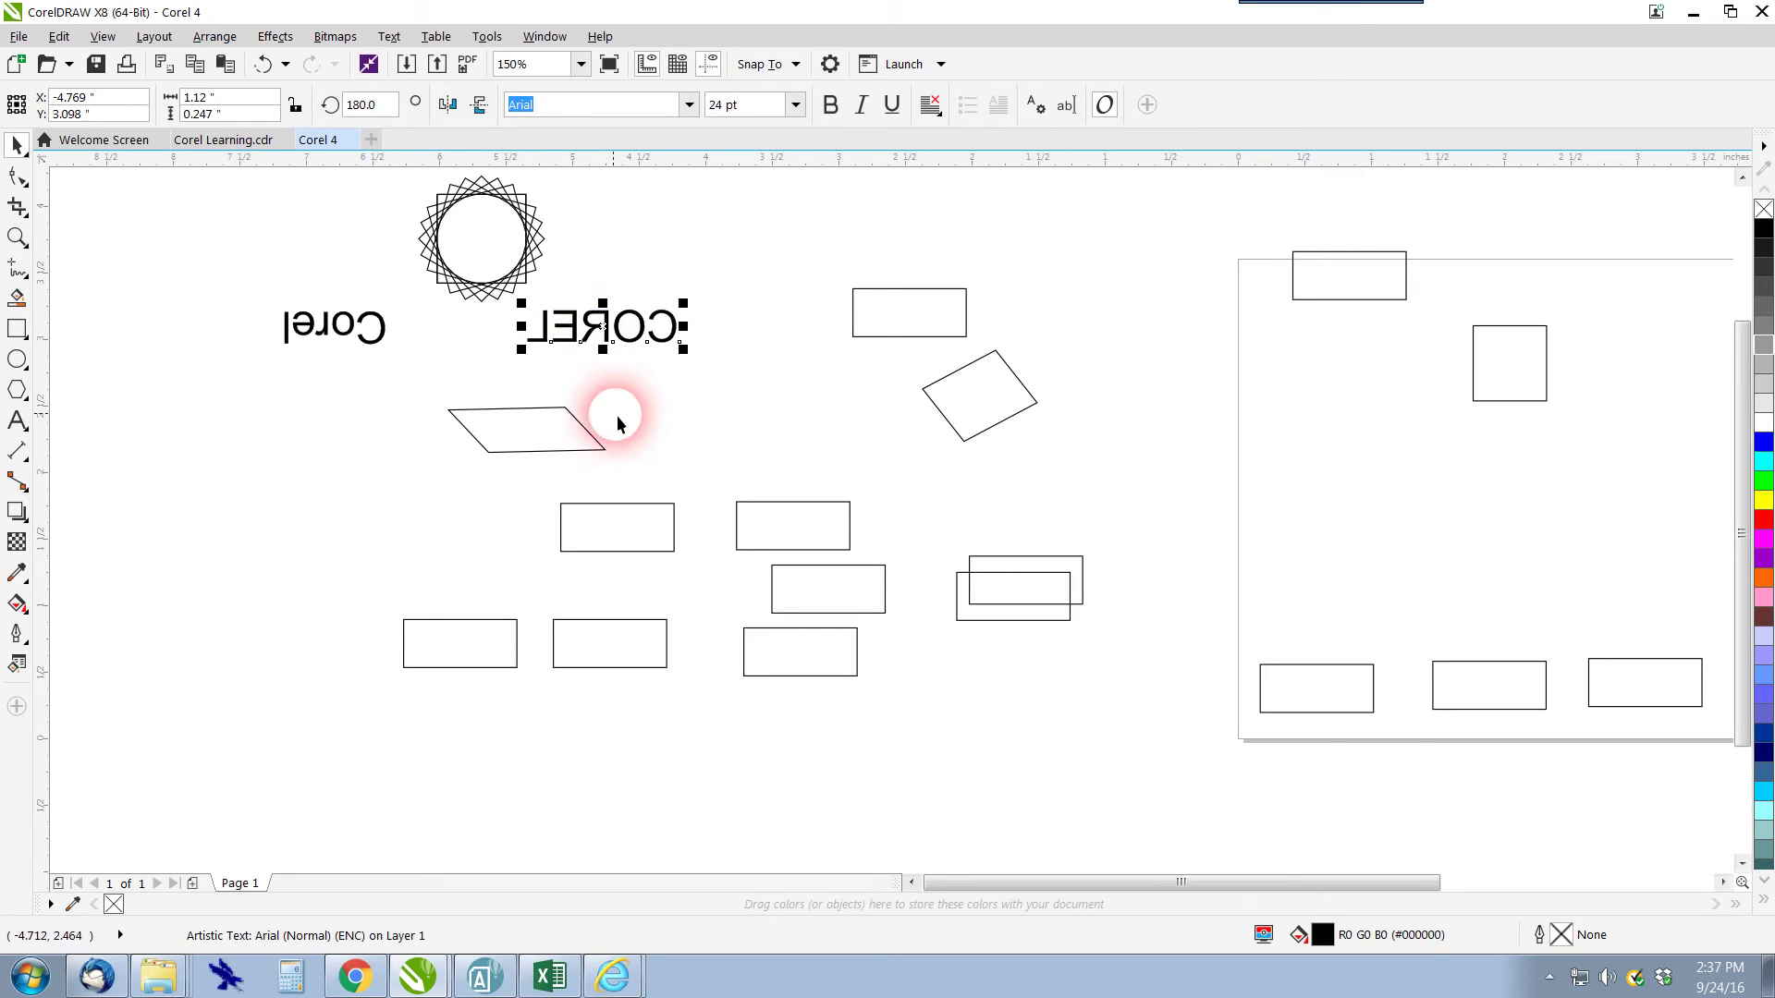
Flip the rectangle above the tilted one downward to a height of about 0.487 inches, and flip the "COREL" text vertically likewise
left_click(967, 326)
left_click_drag(913, 284, 915, 403)
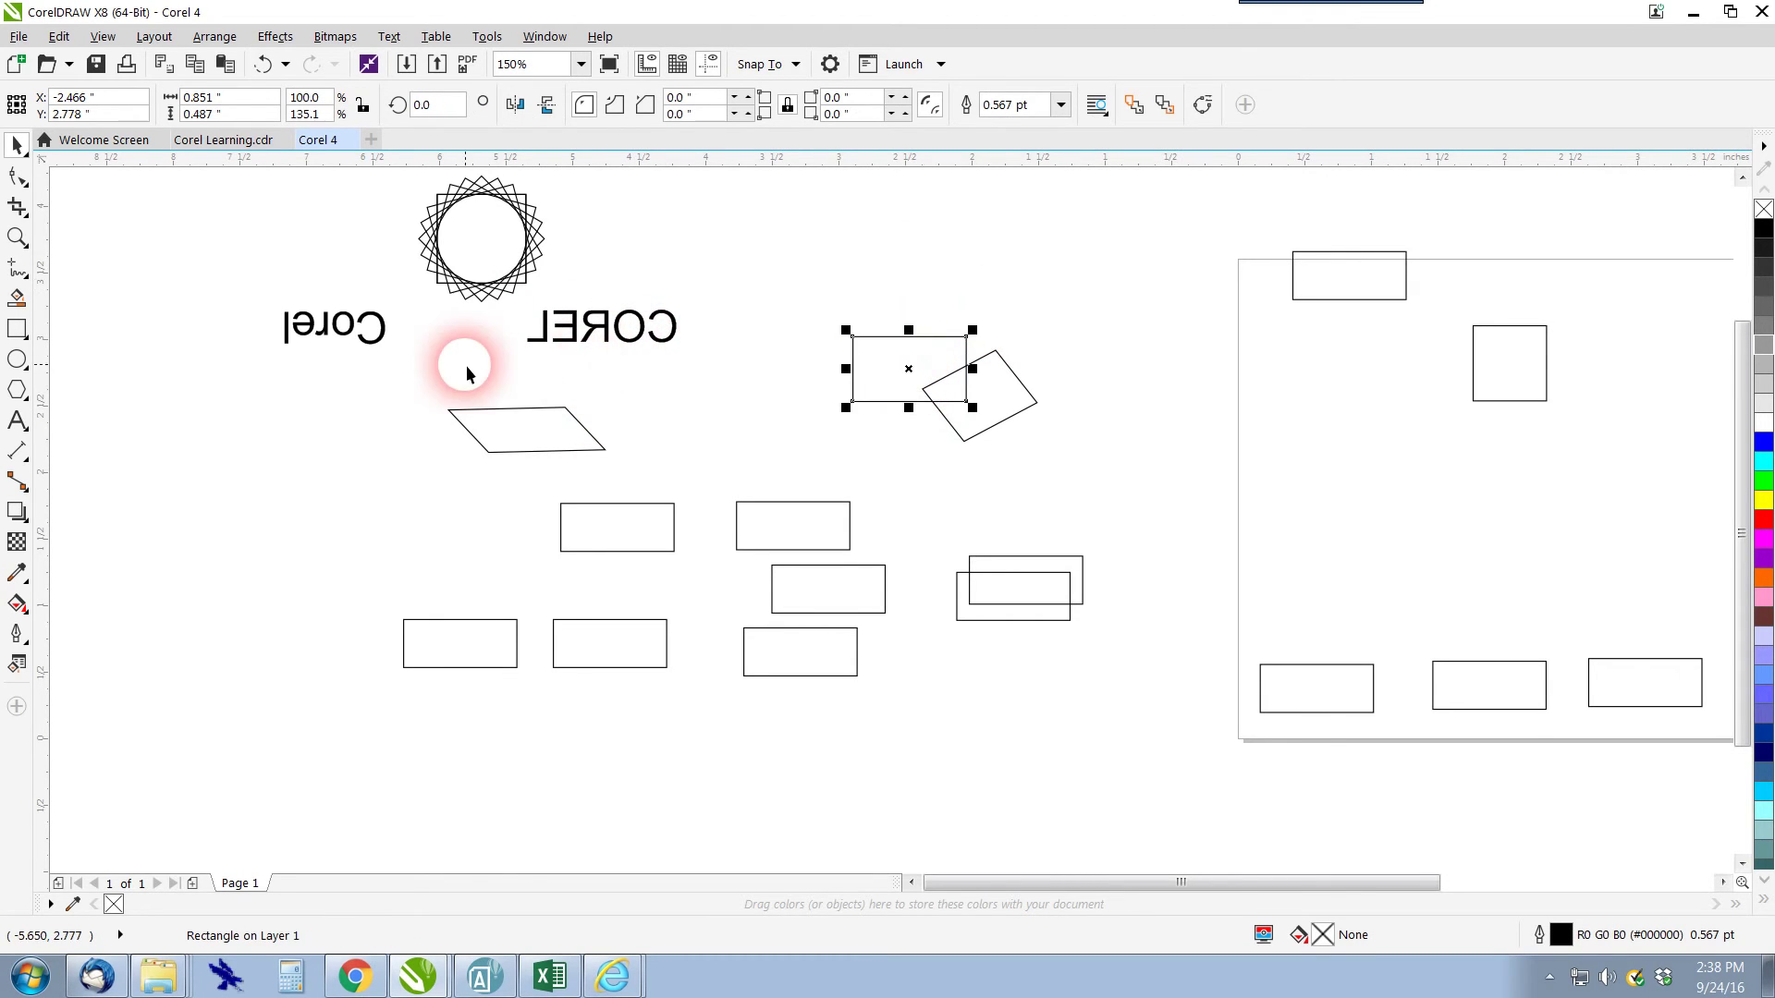
left_click(597, 337)
left_click_drag(616, 312, 618, 387)
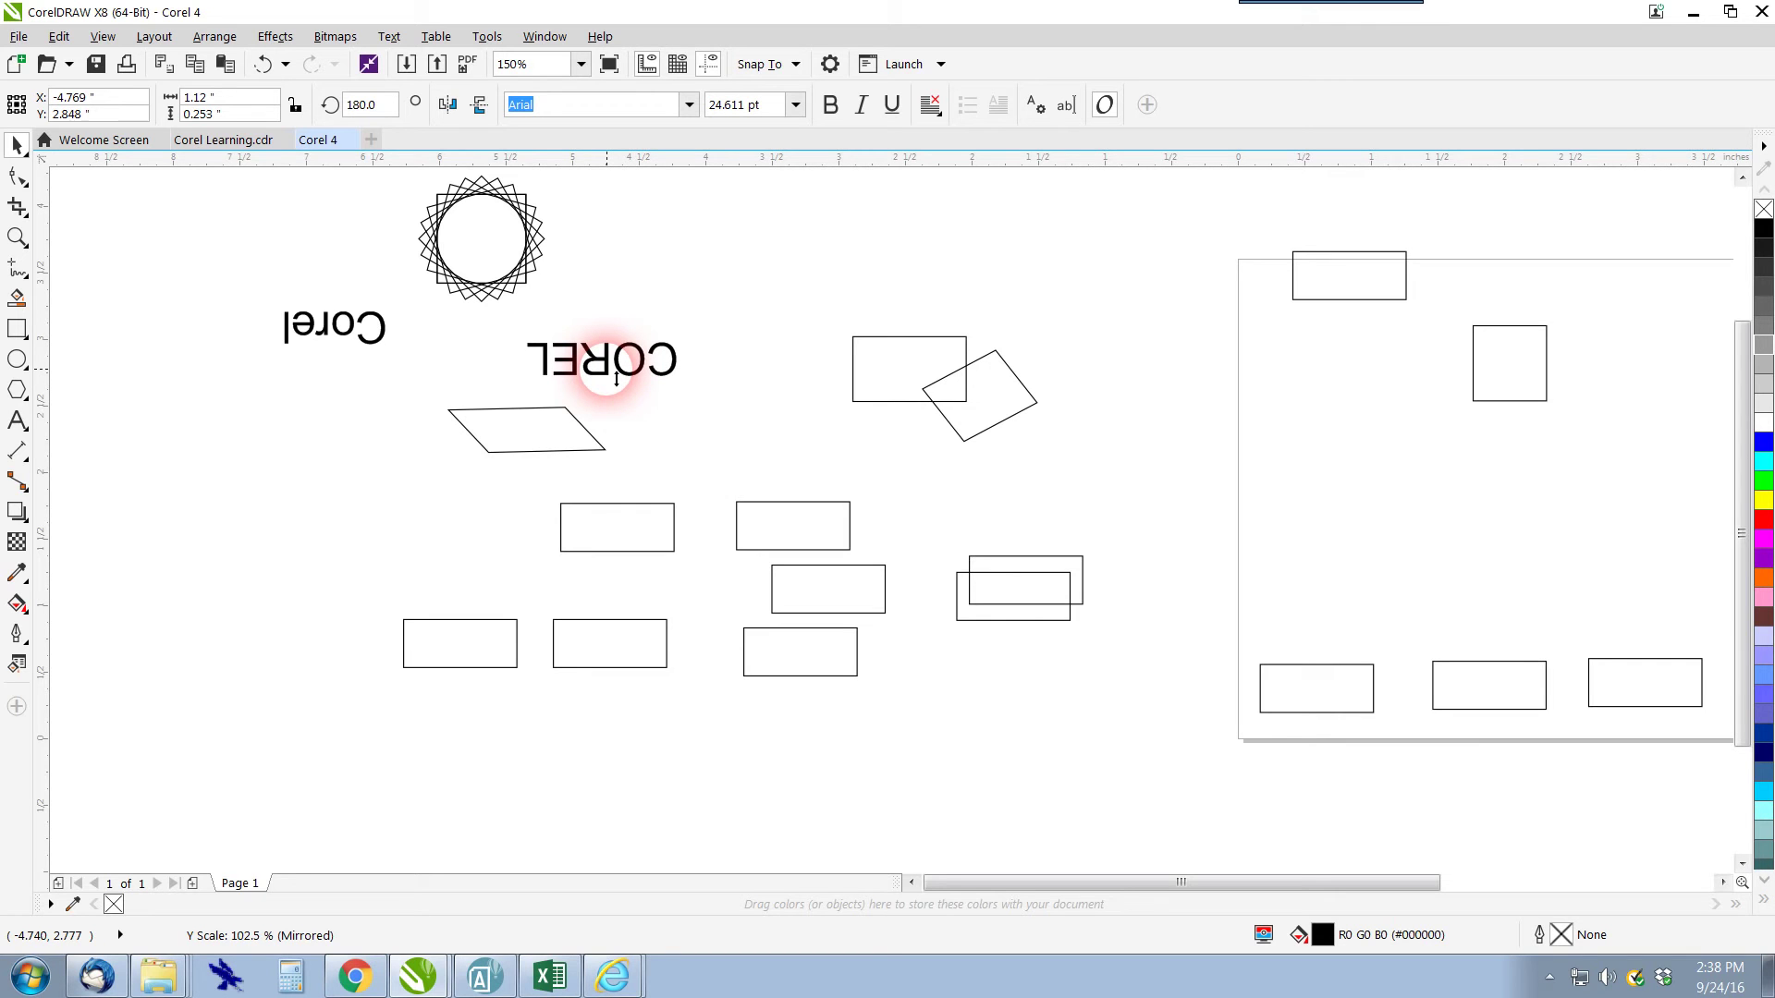
left_click_drag(617, 377, 616, 377)
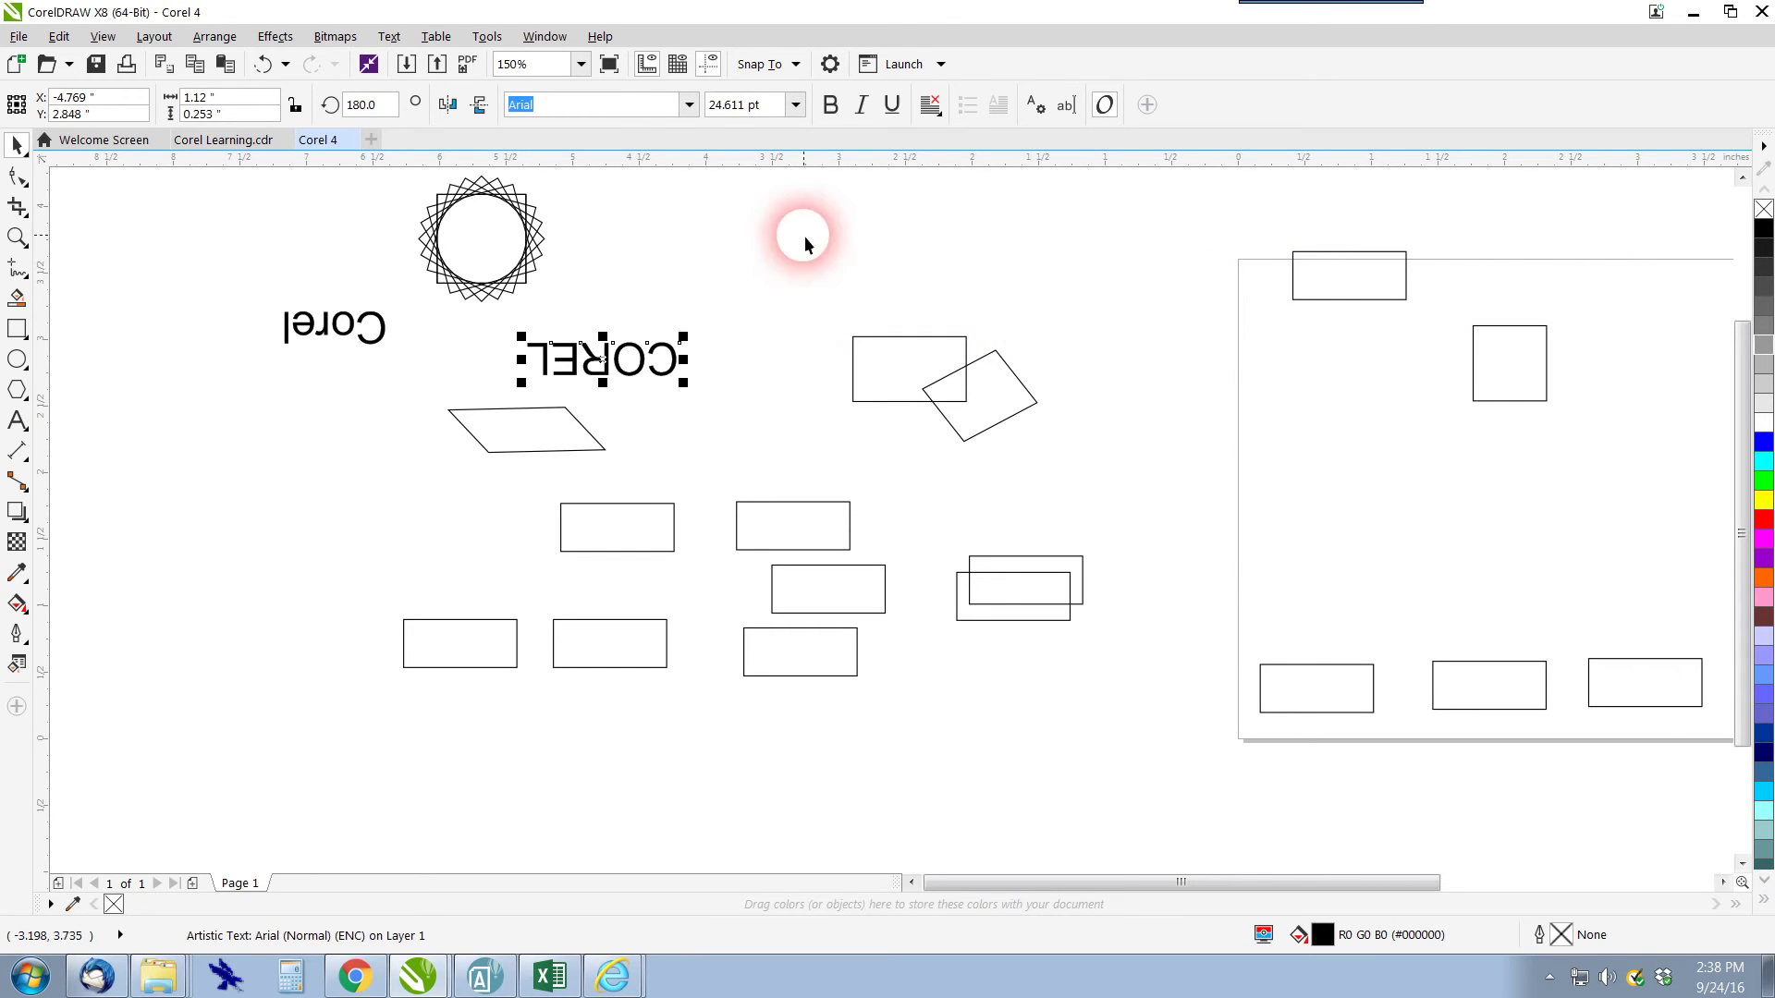
Show the Object Manager docker for the Corel 4 document
left_click(600, 39)
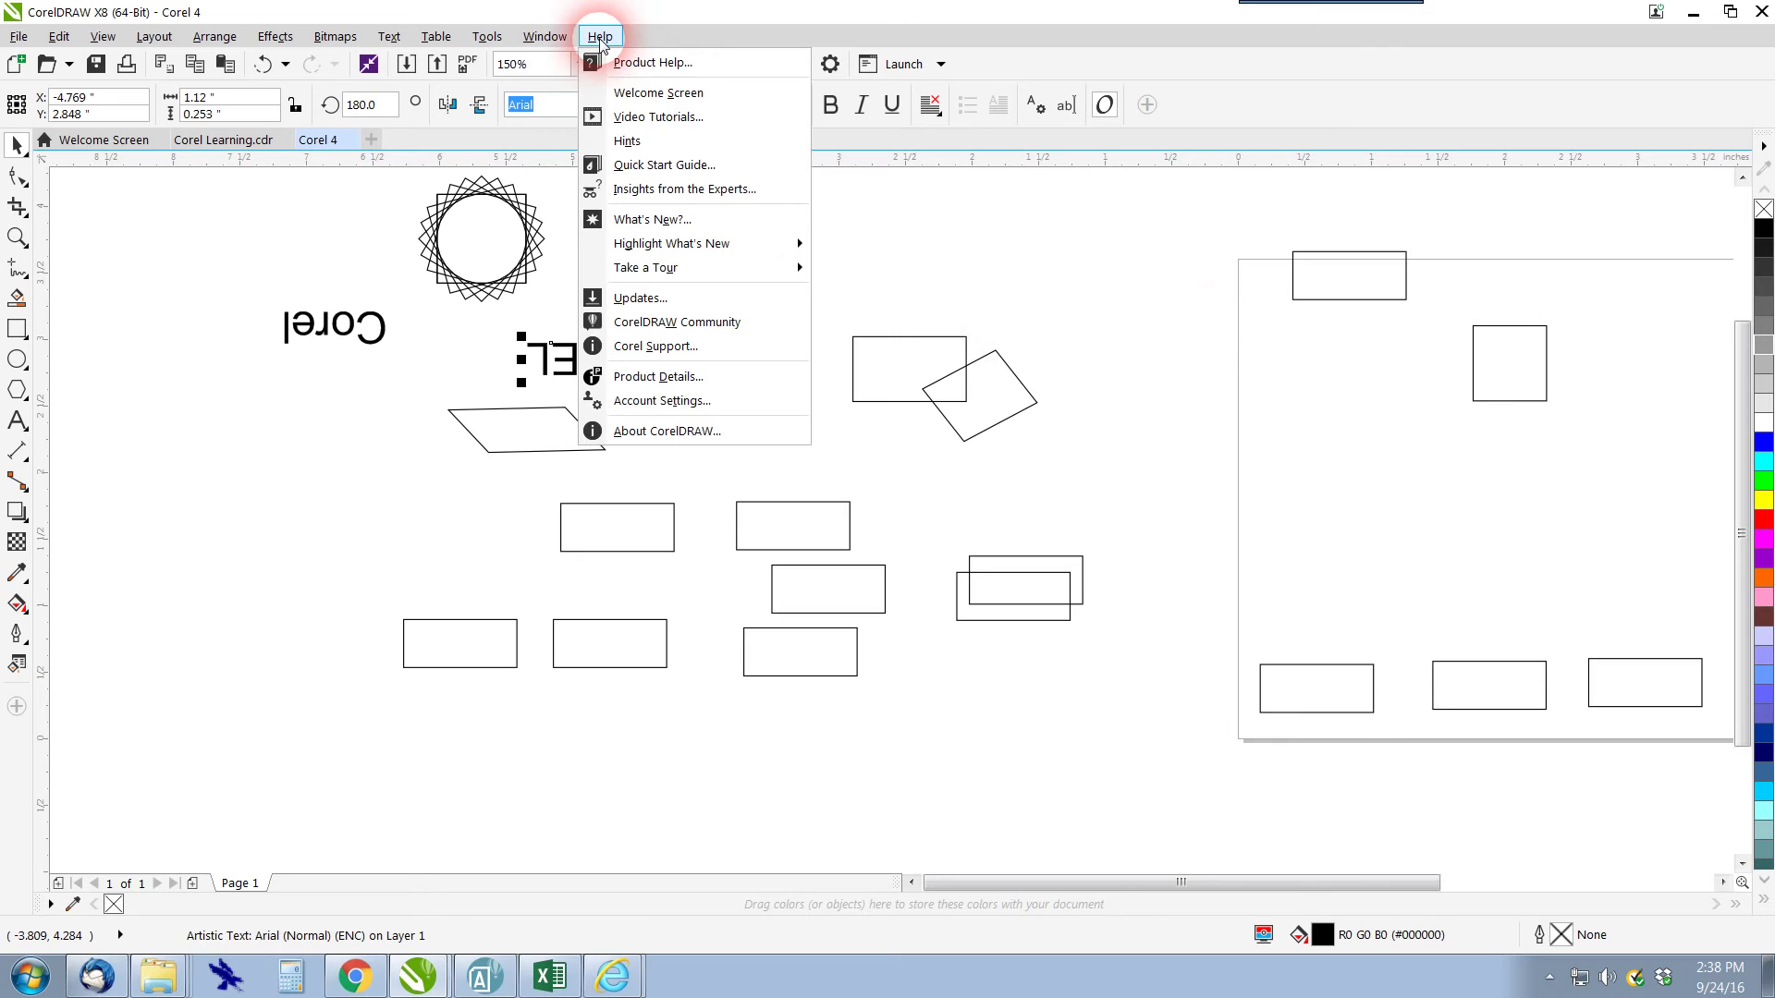
mouse_move(547, 37)
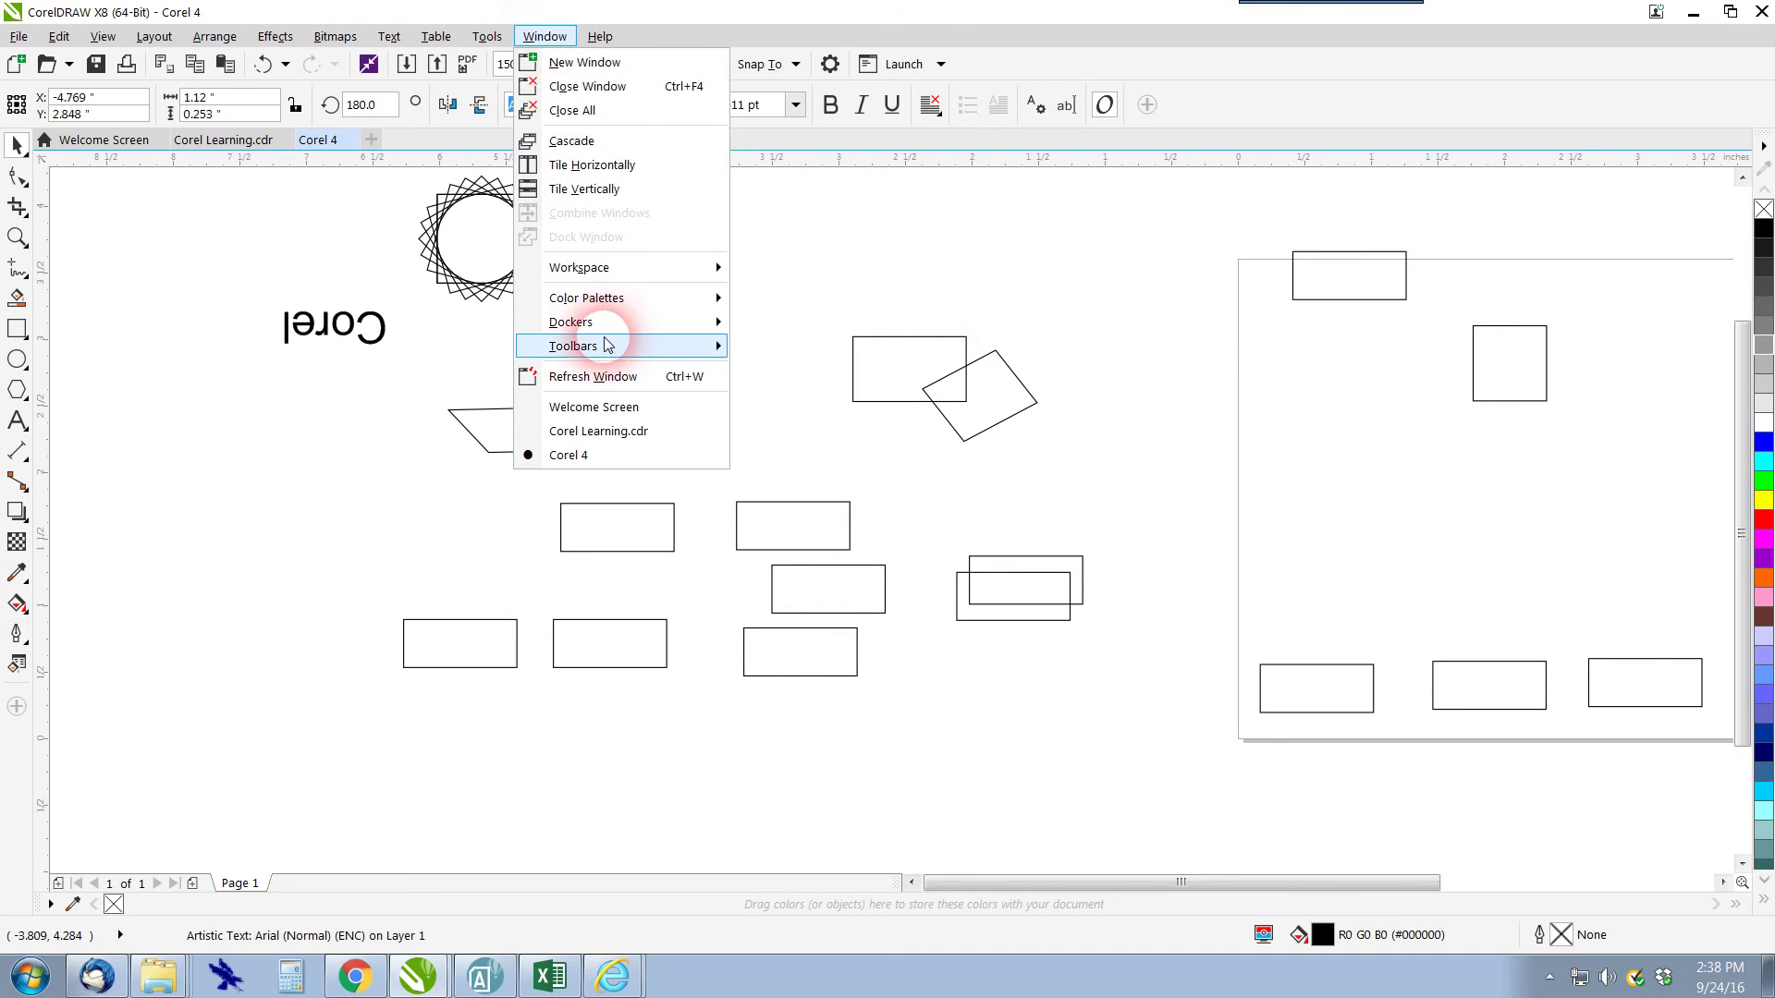
mouse_move(615, 342)
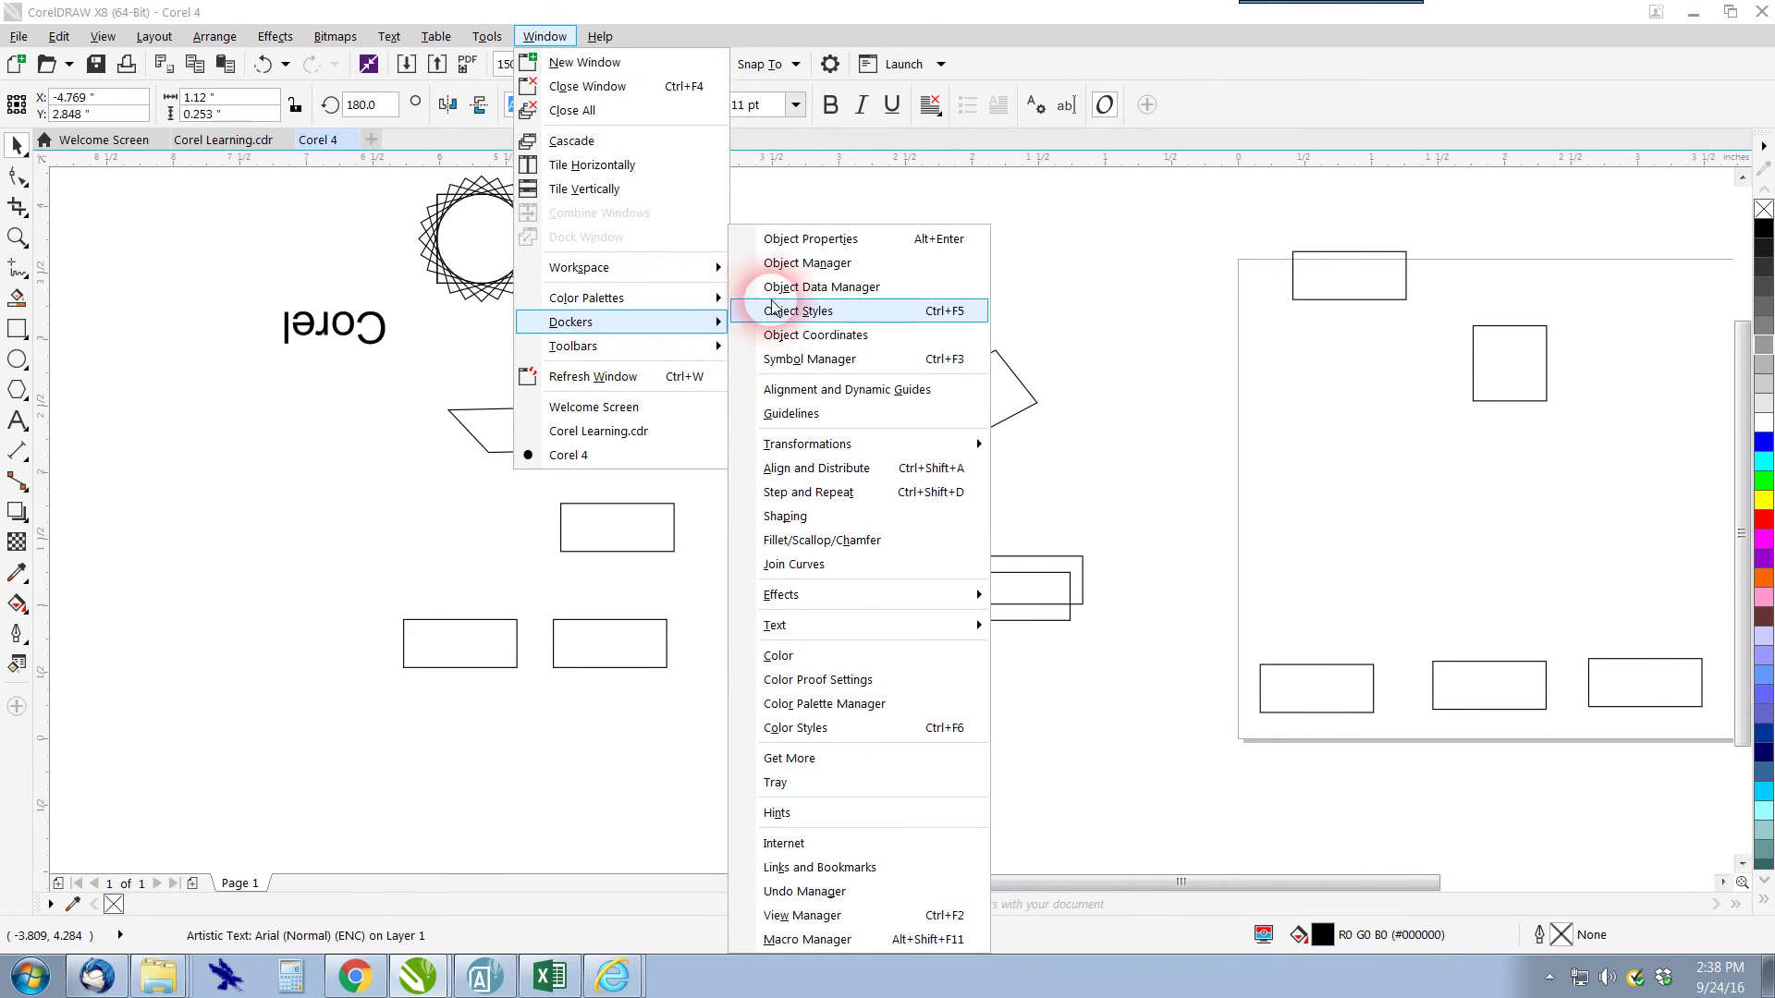
left_click(807, 263)
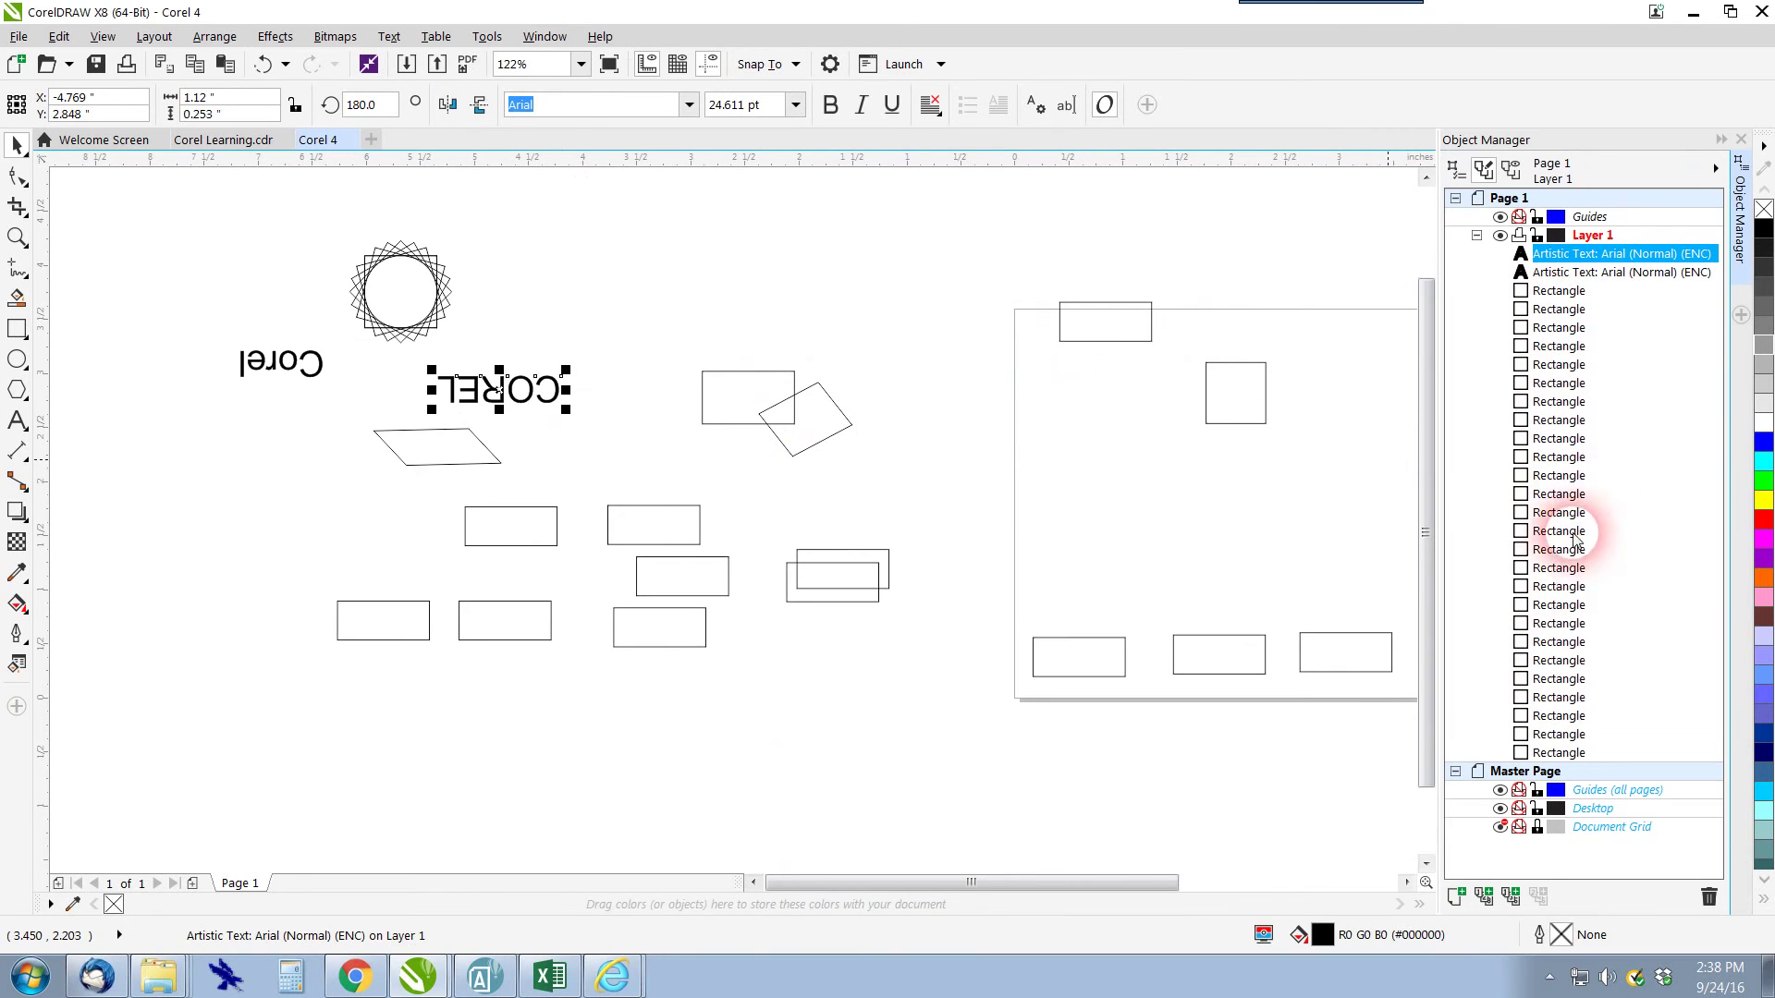
Select the "Corel" text and several rectangles one by one from the Layer 1 object list to locate them in the drawing
left_click(1556, 272)
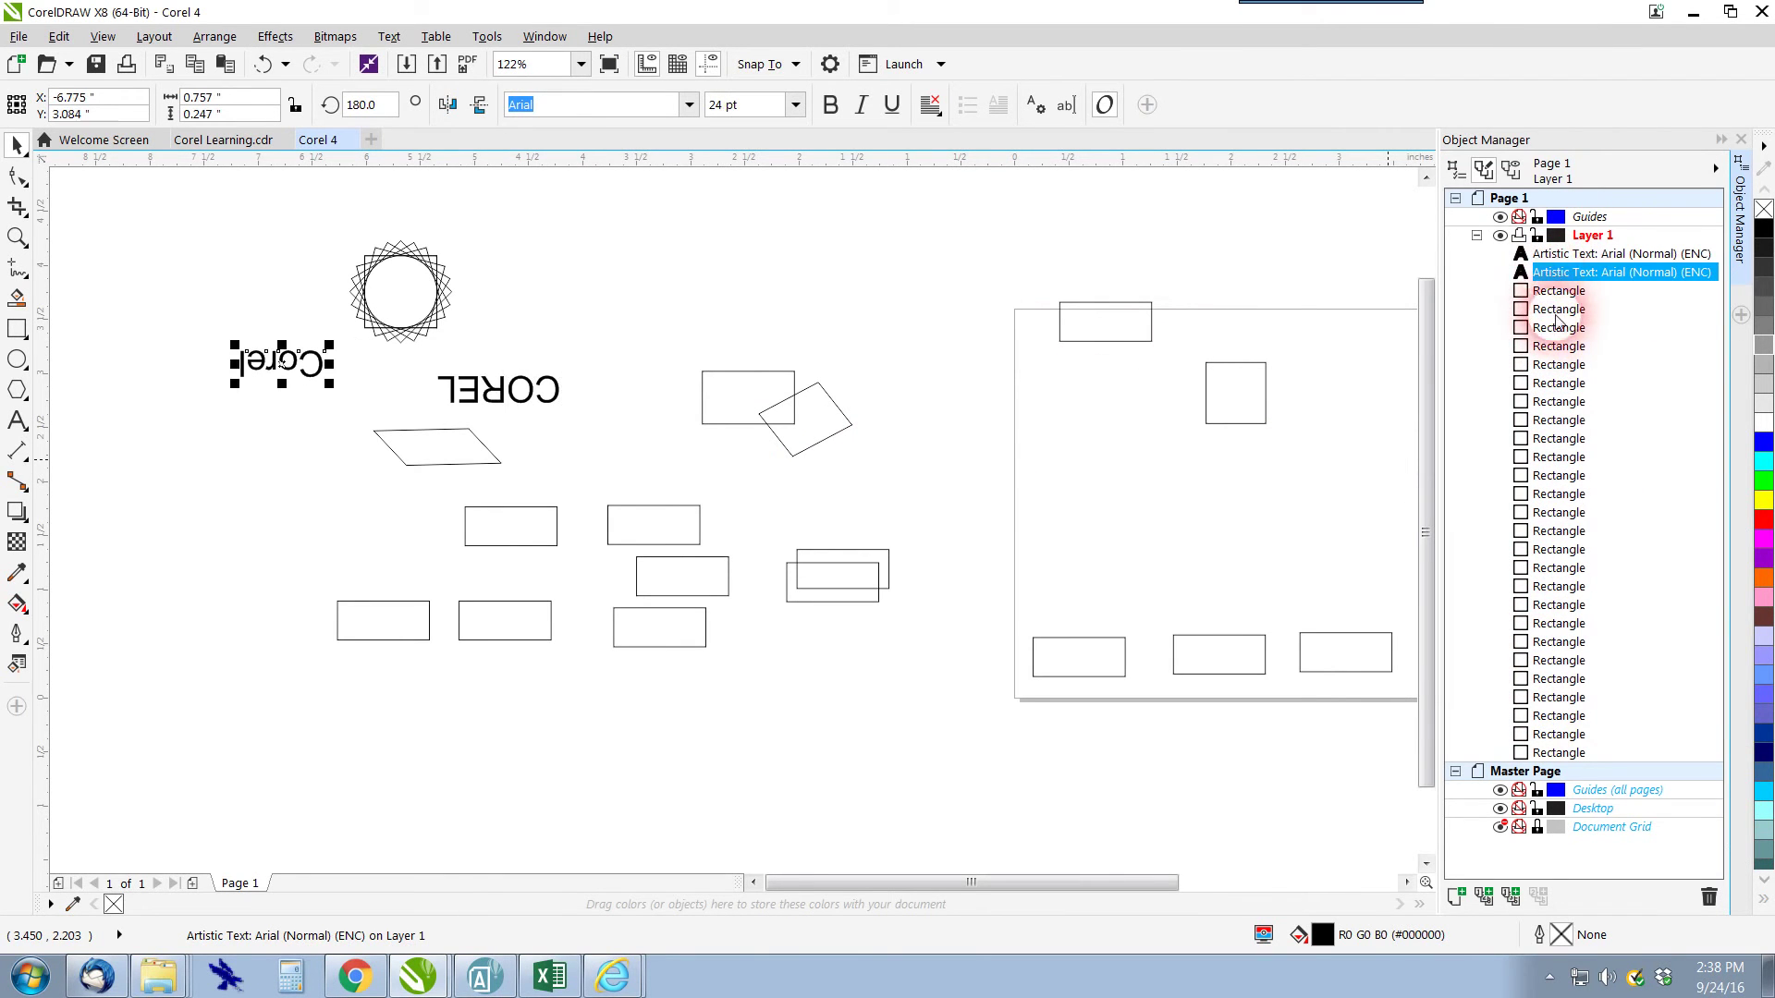
left_click(1559, 328)
left_click(1559, 420)
left_click(1562, 512)
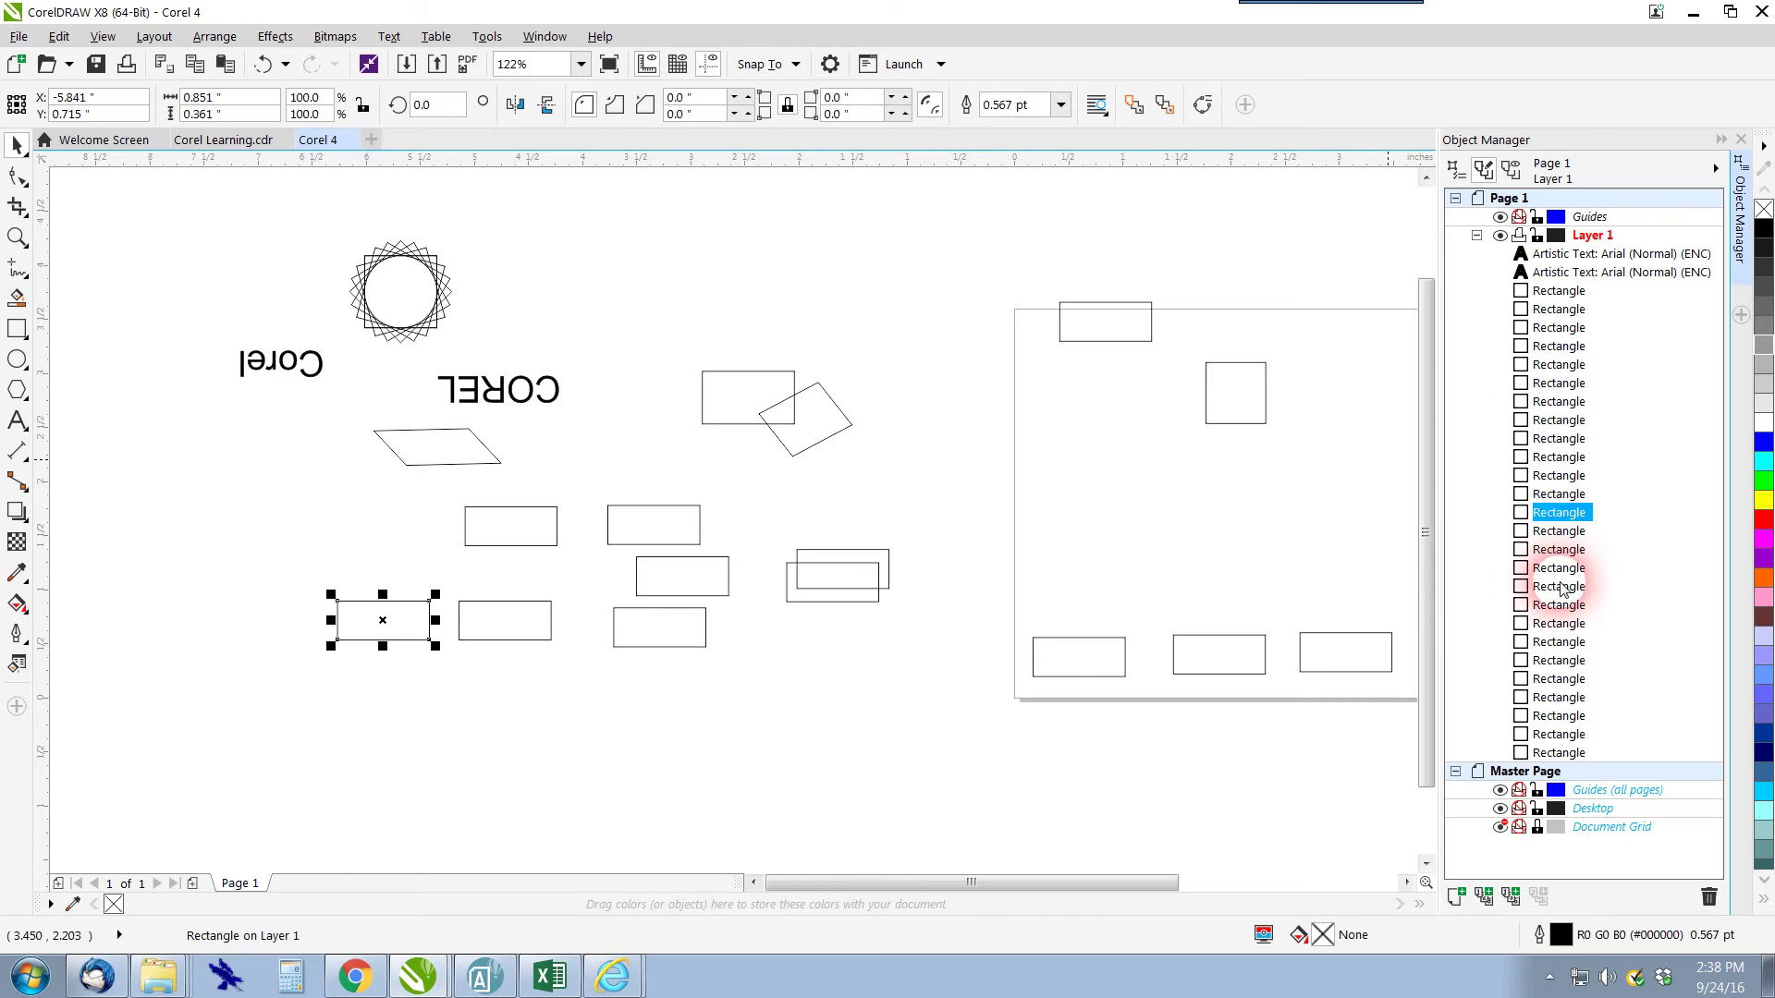
left_click(1558, 586)
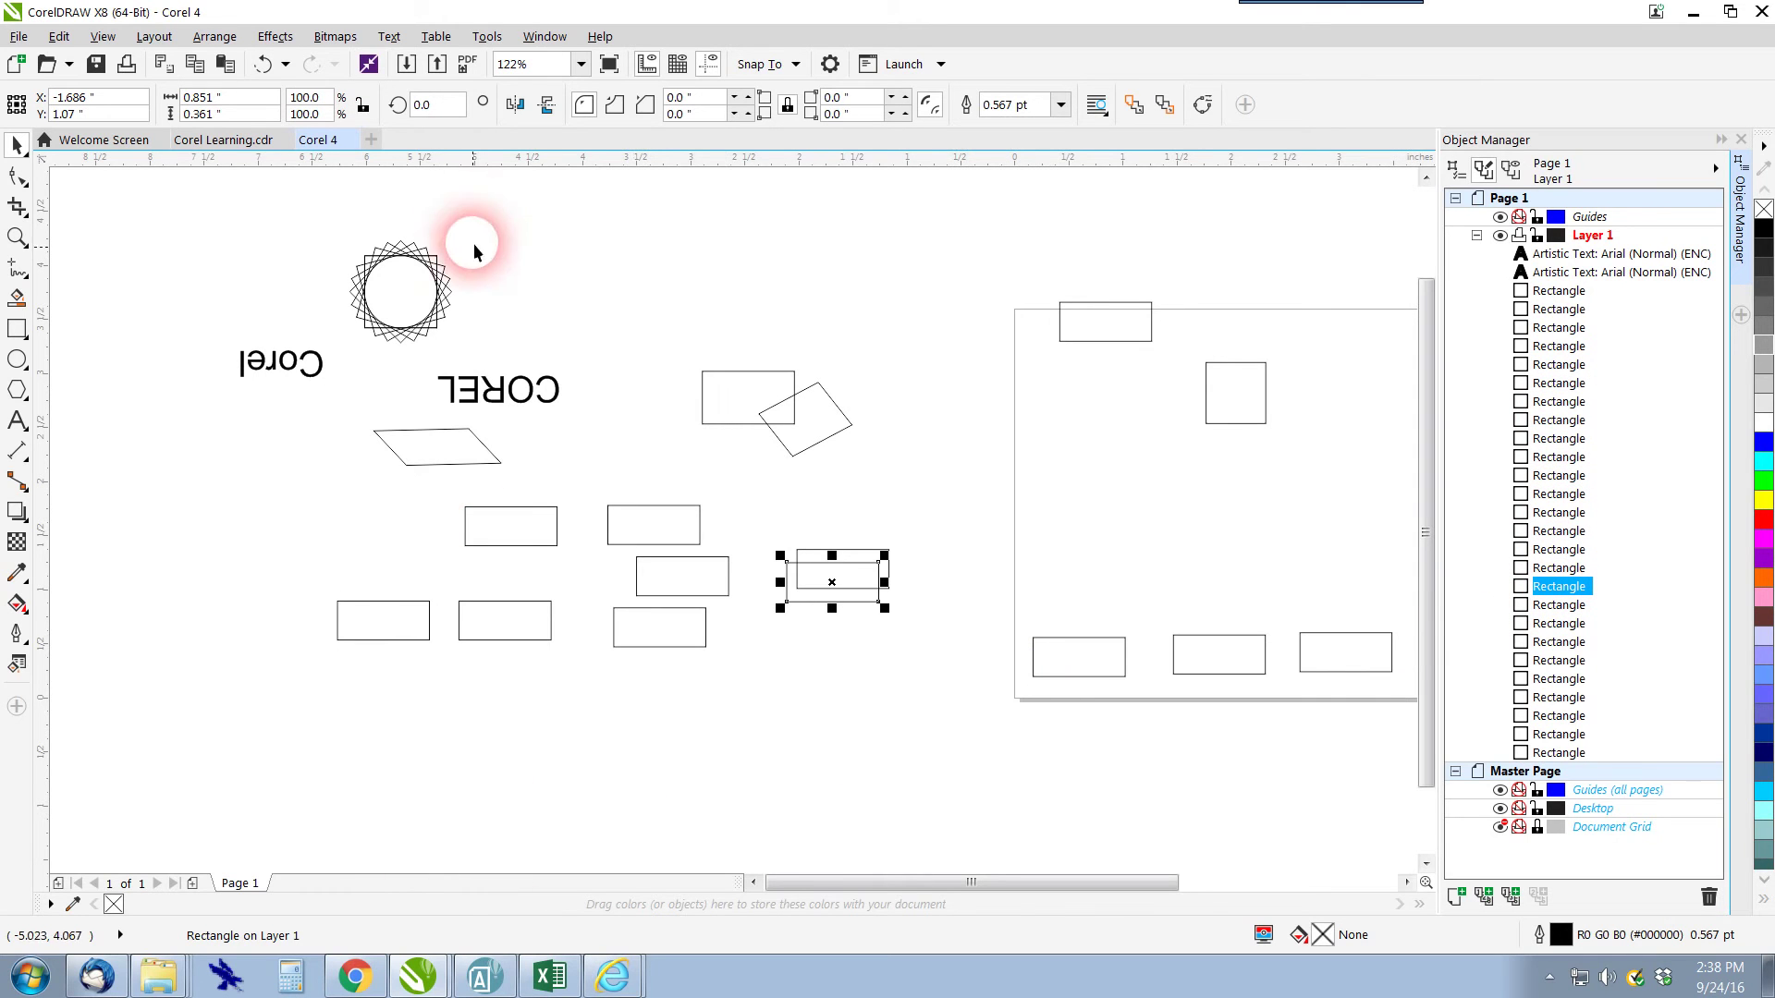
Review the topics in Corel Learning.cdr, return to Corel 4, and examine the multi-object options with the page's two upper rectangles selected
left_click(212, 137)
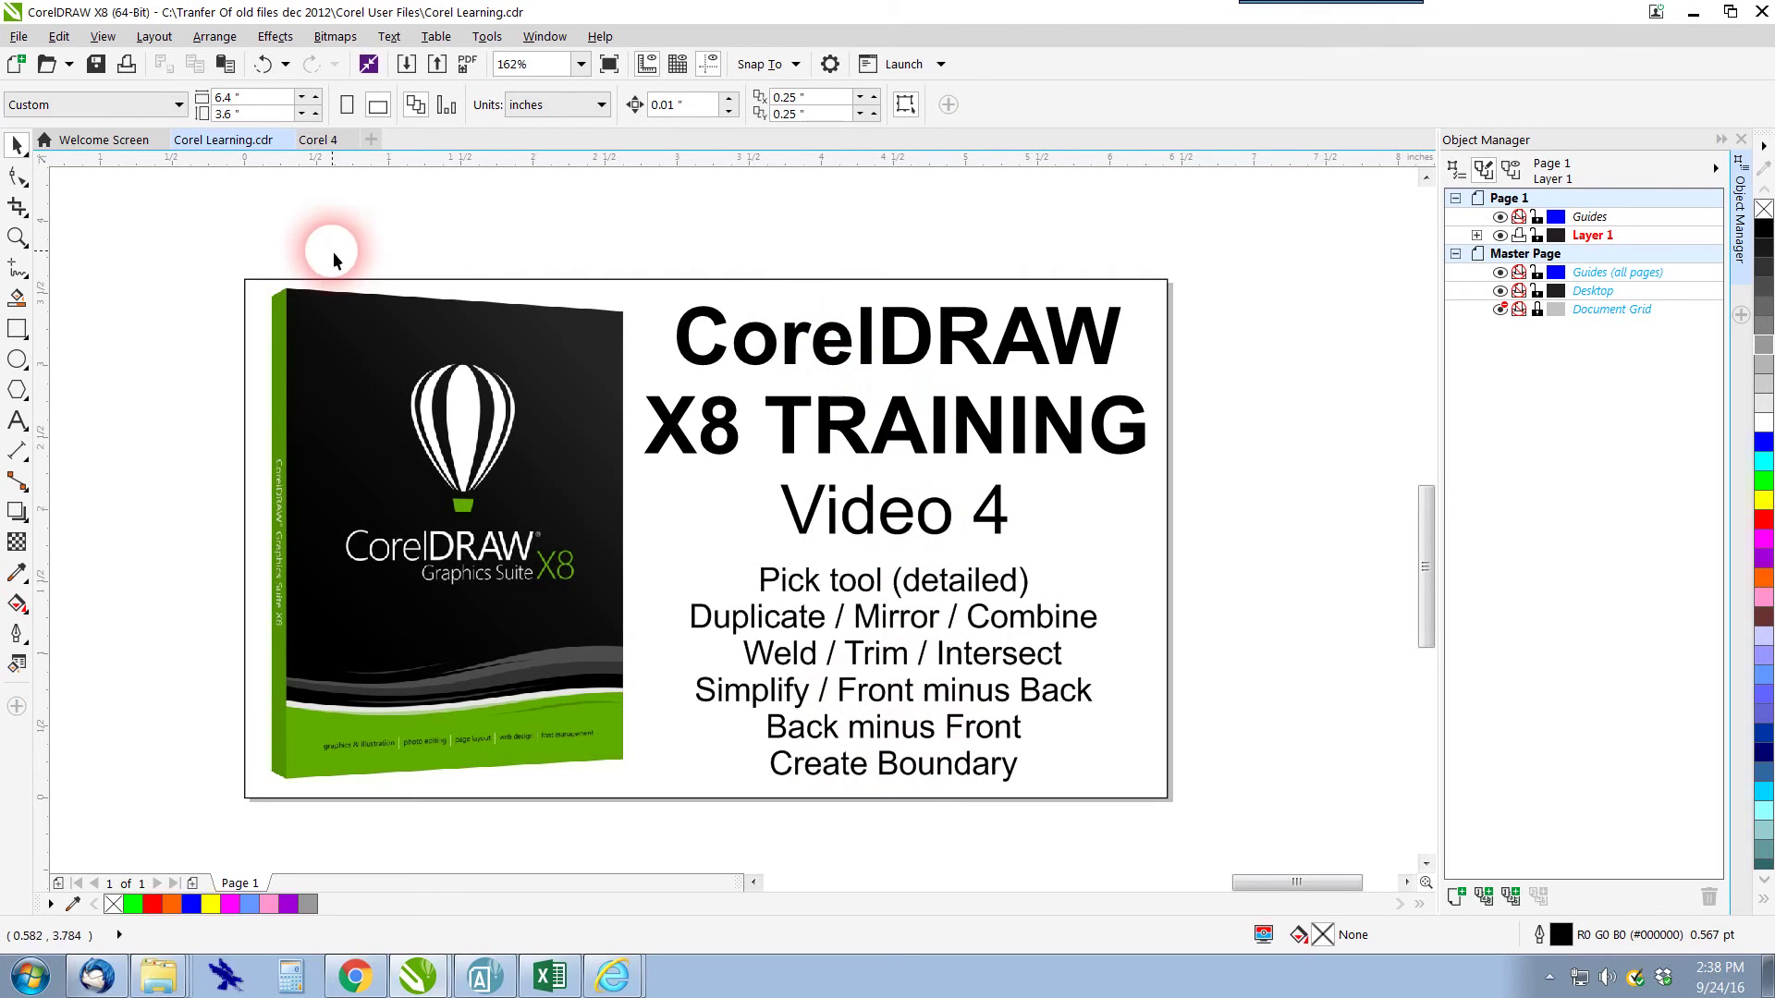
left_click(312, 140)
left_click_drag(1006, 291, 1289, 465)
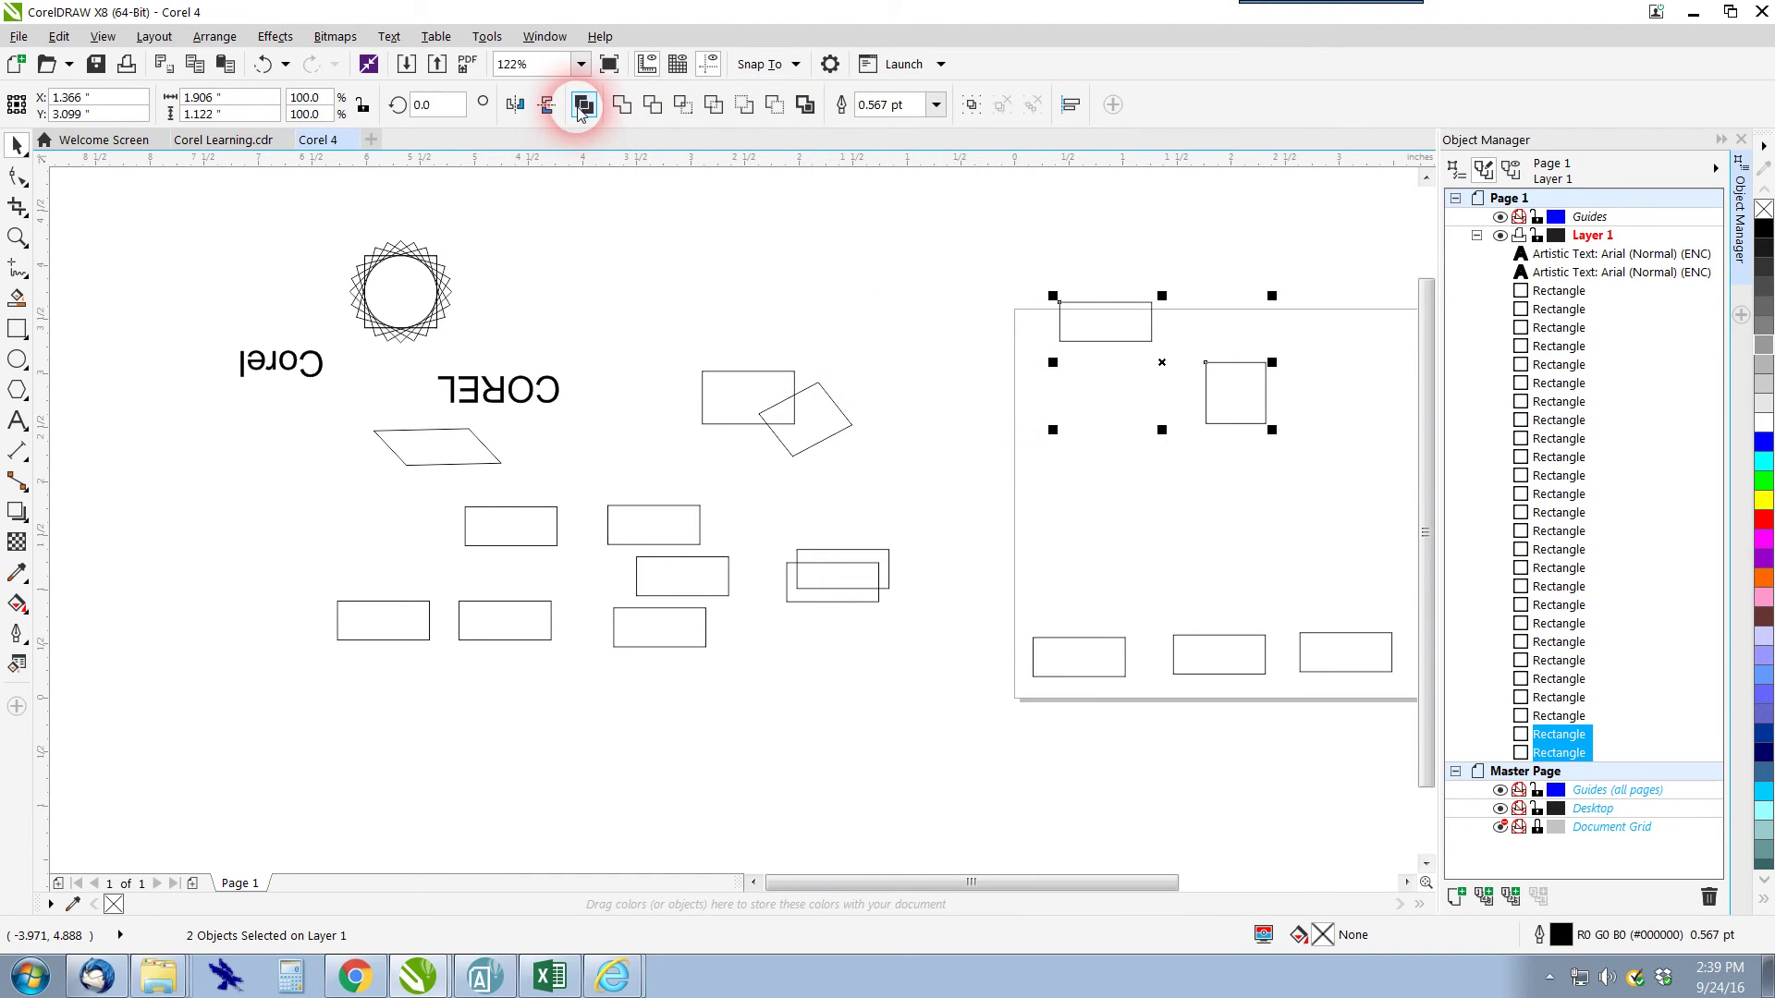
left_click(615, 345)
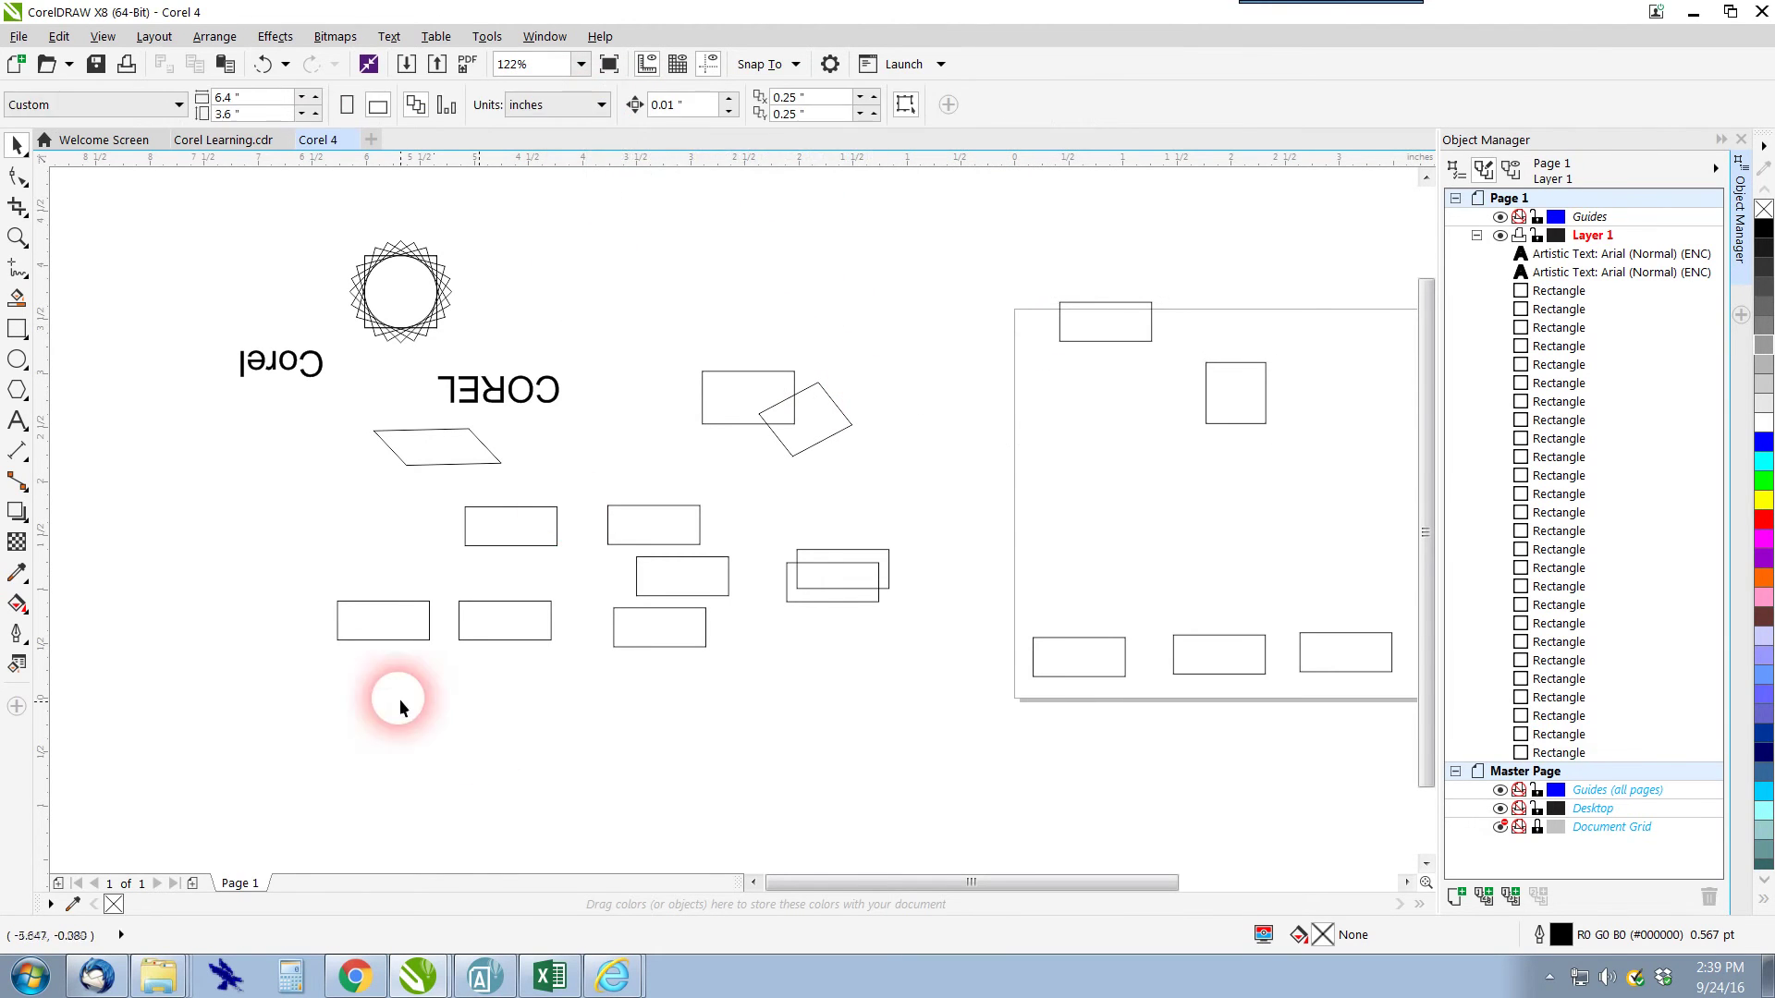
Combine the two side-by-side rectangles at the lower left of the drawing and move the resulting curve down and to the right
left_click_drag(262, 577, 603, 686)
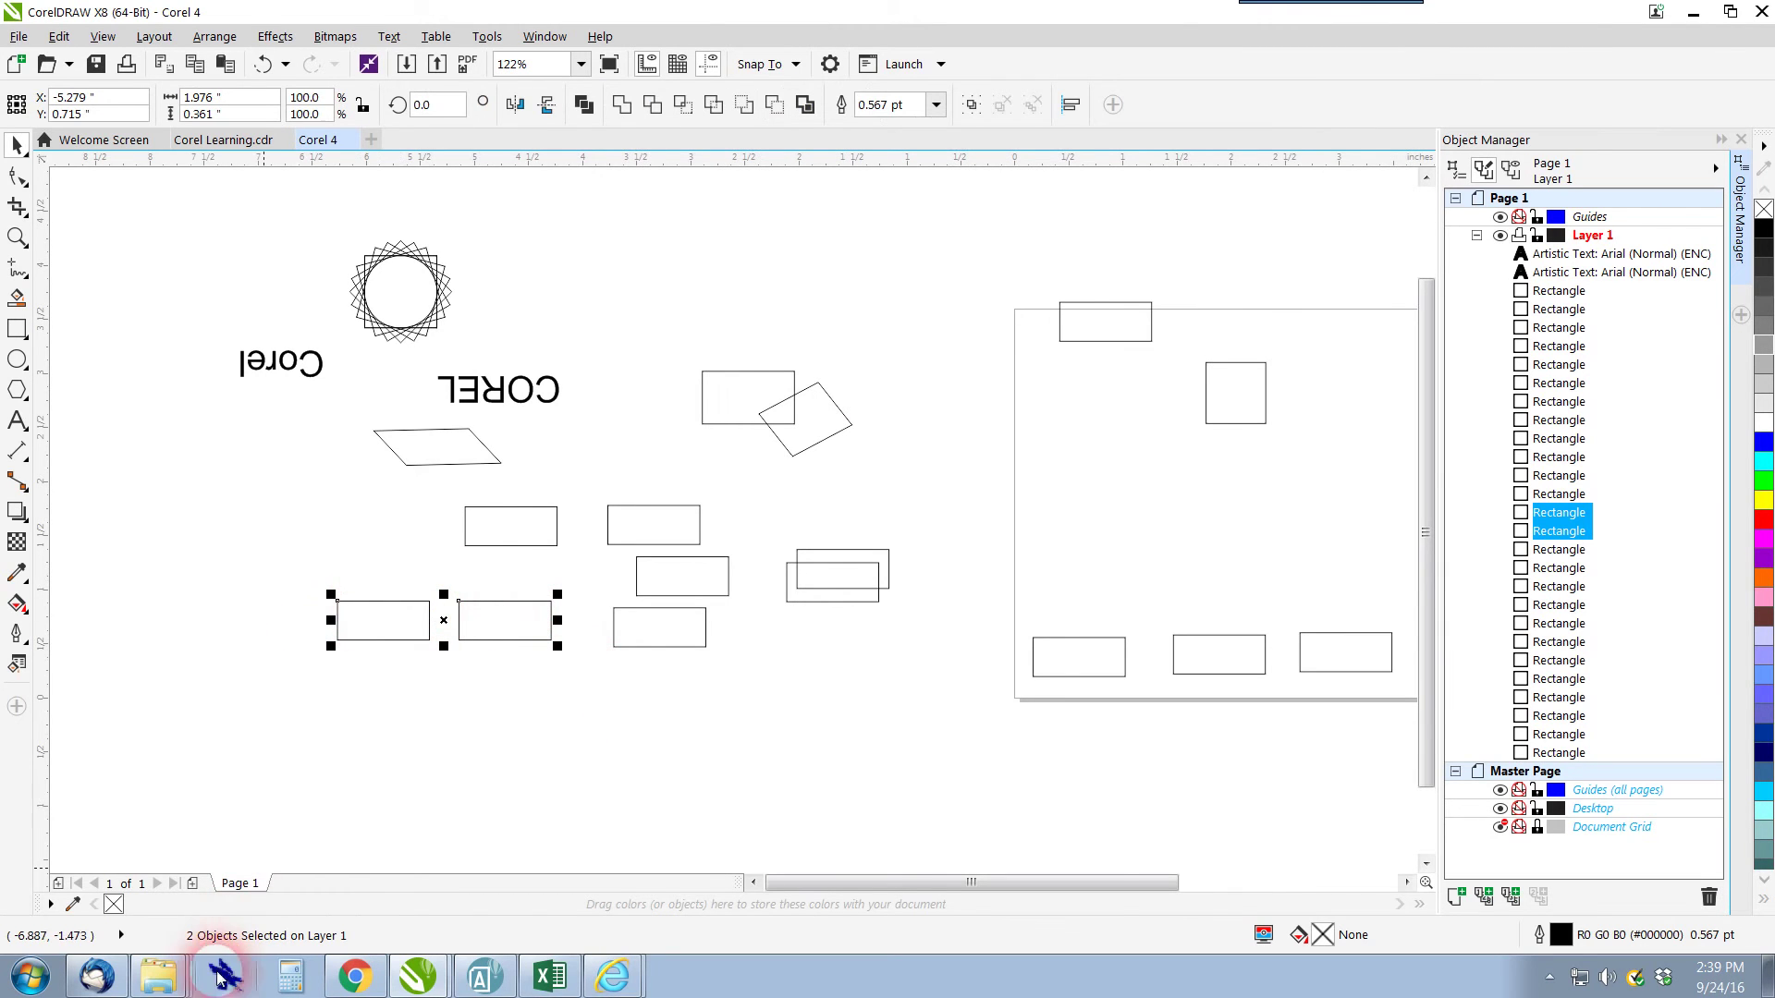
left_click(584, 105)
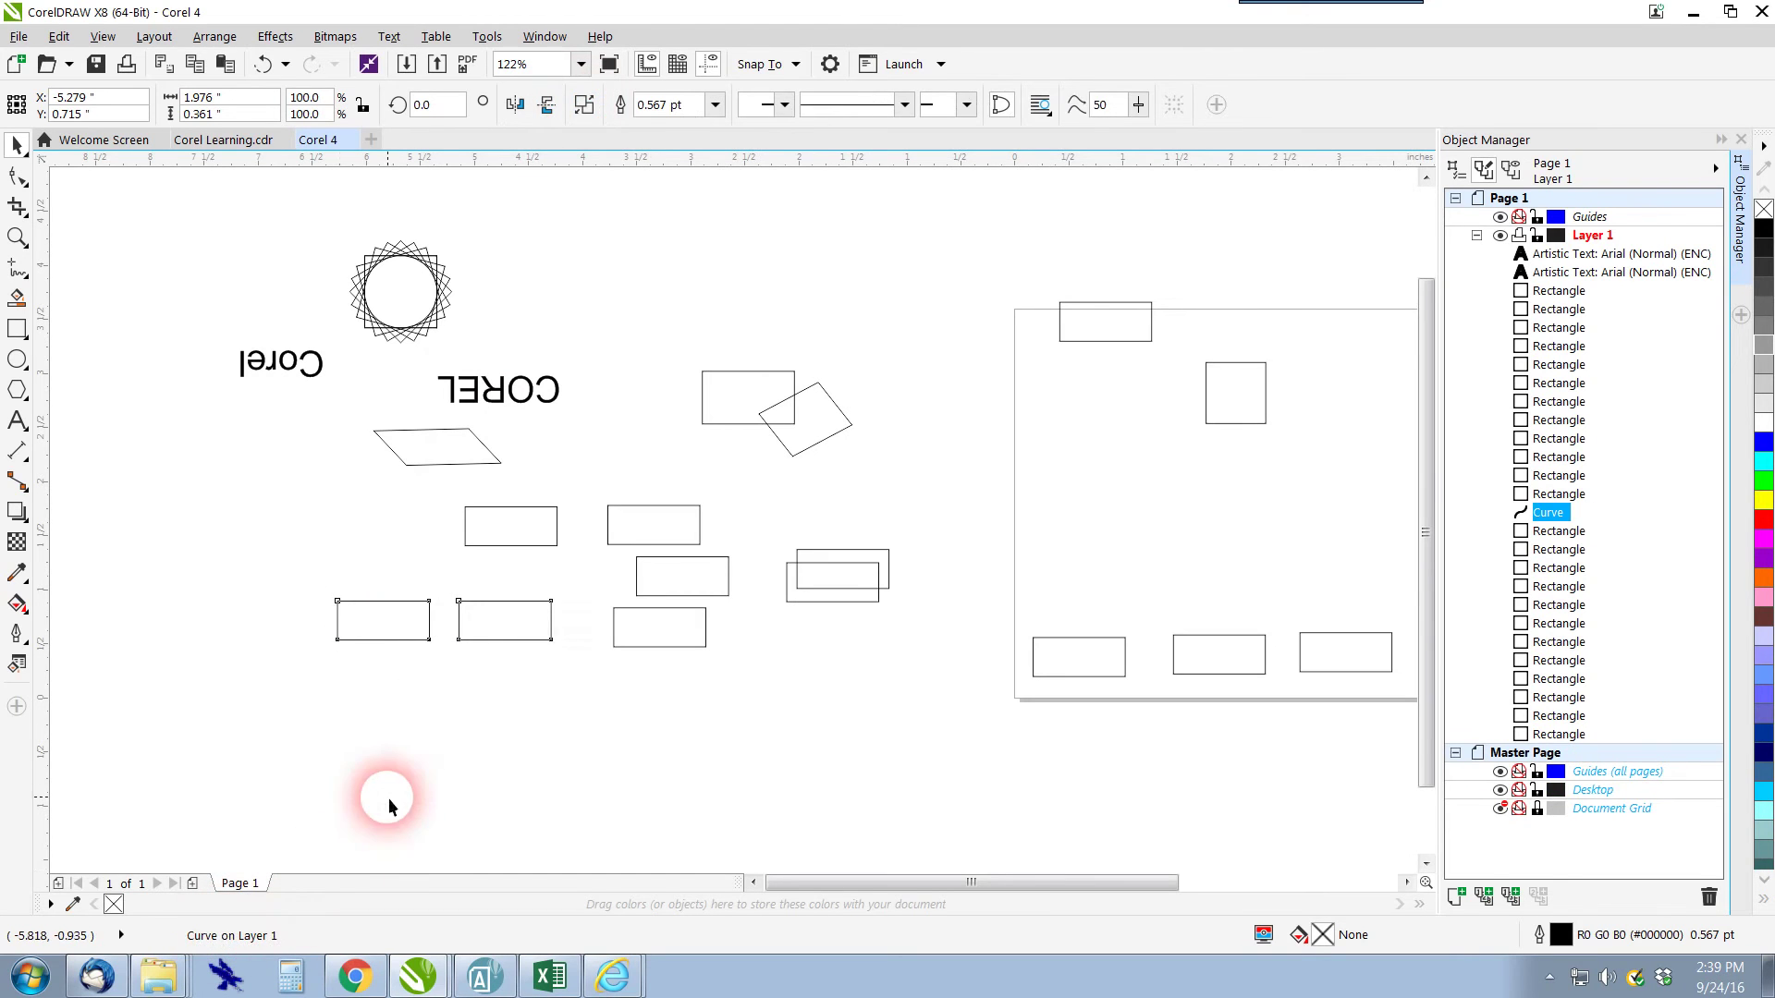
left_click(487, 640)
left_click_drag(492, 641, 575, 740)
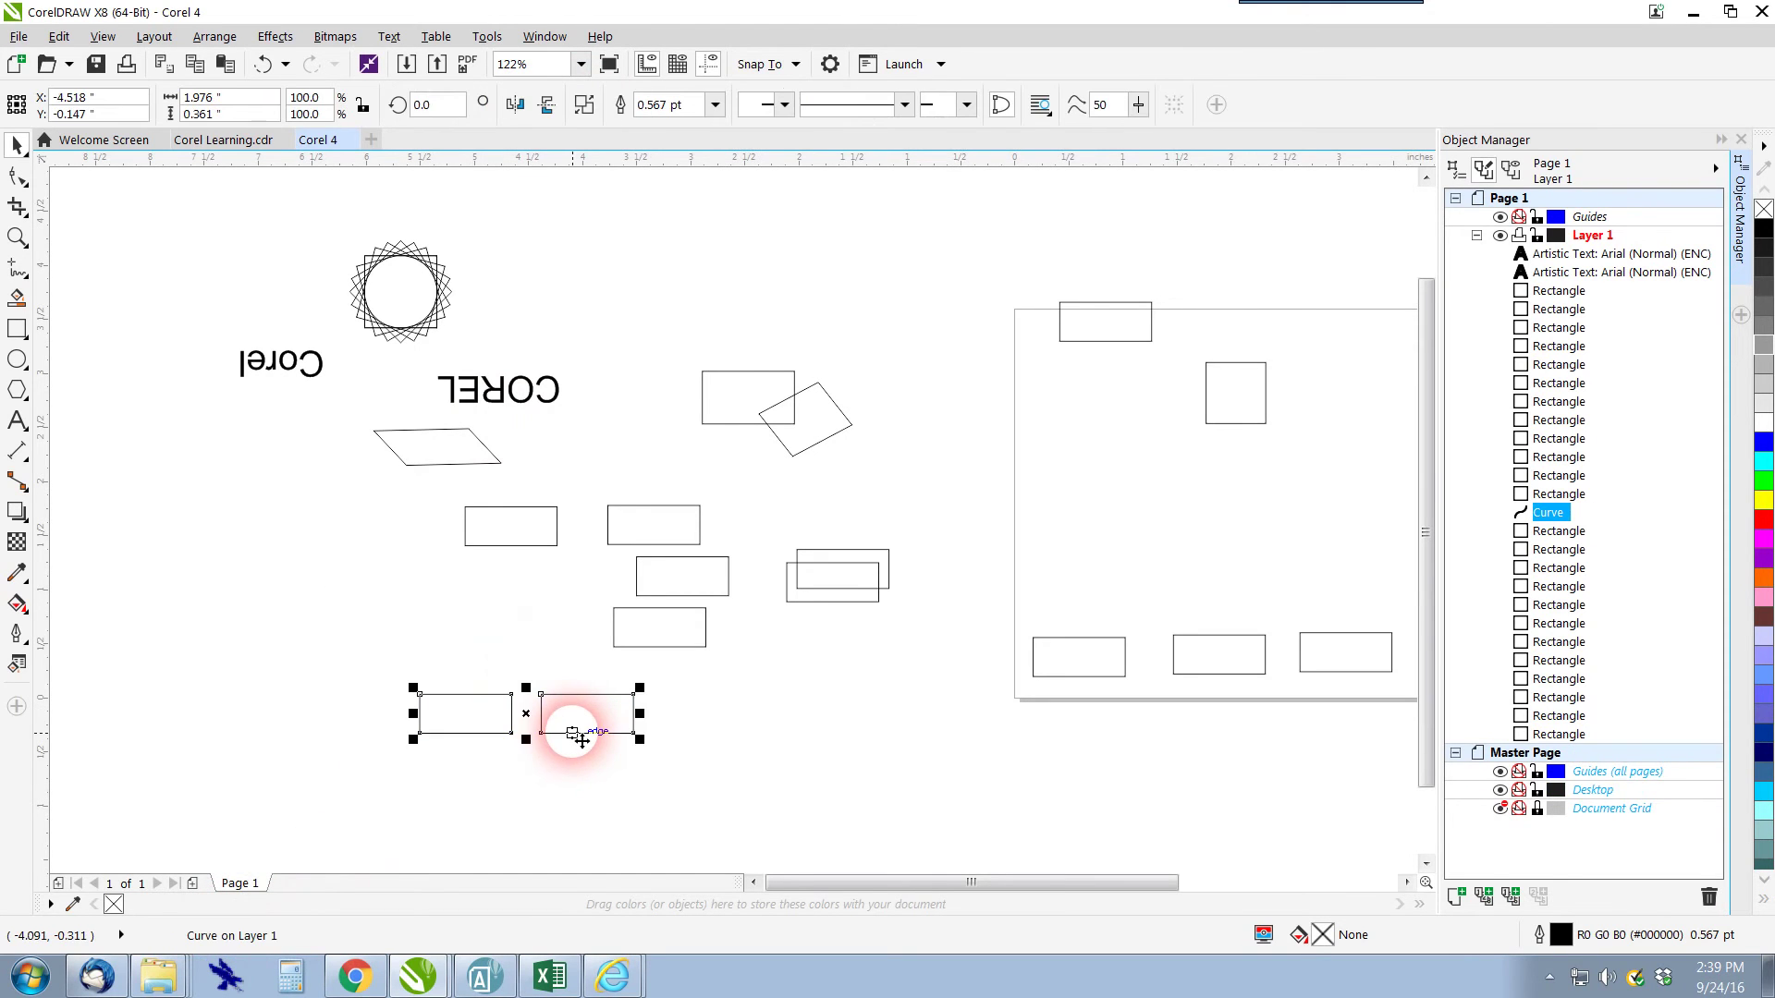
Reshape the combined curve with the Shape tool by pulling one inner corner up and another down, and move the curve left
left_click(16, 179)
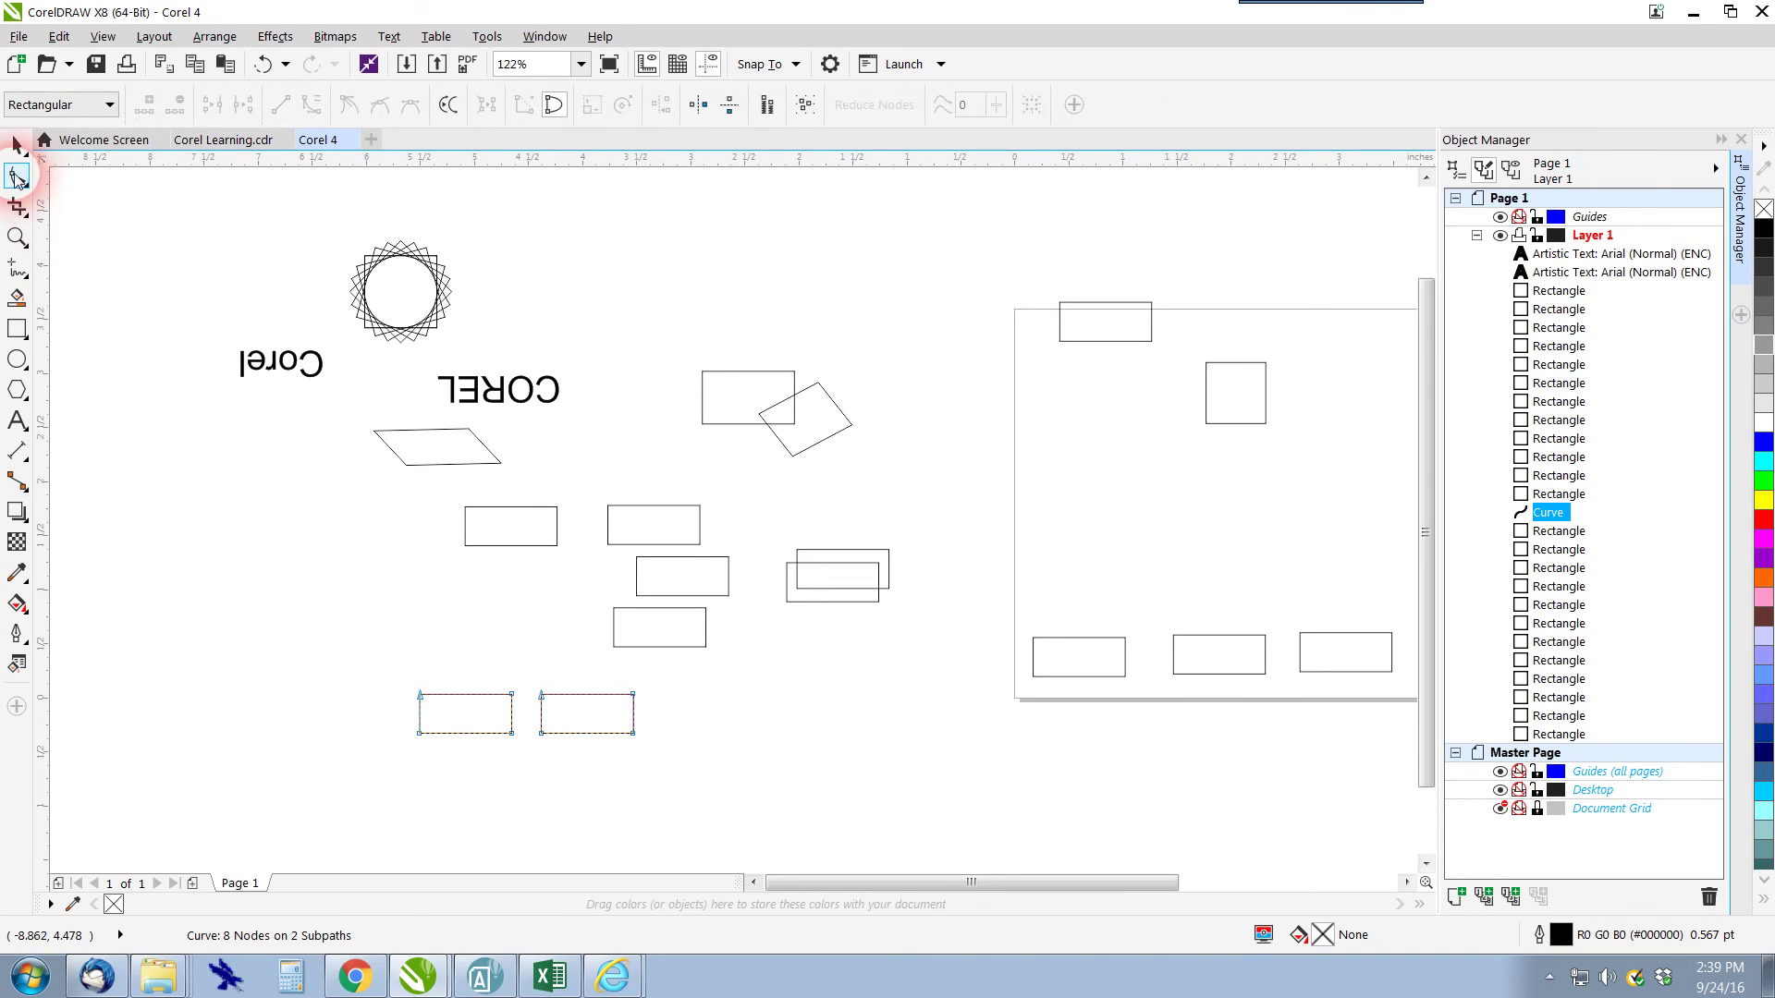
left_click(449, 712)
left_click(535, 695)
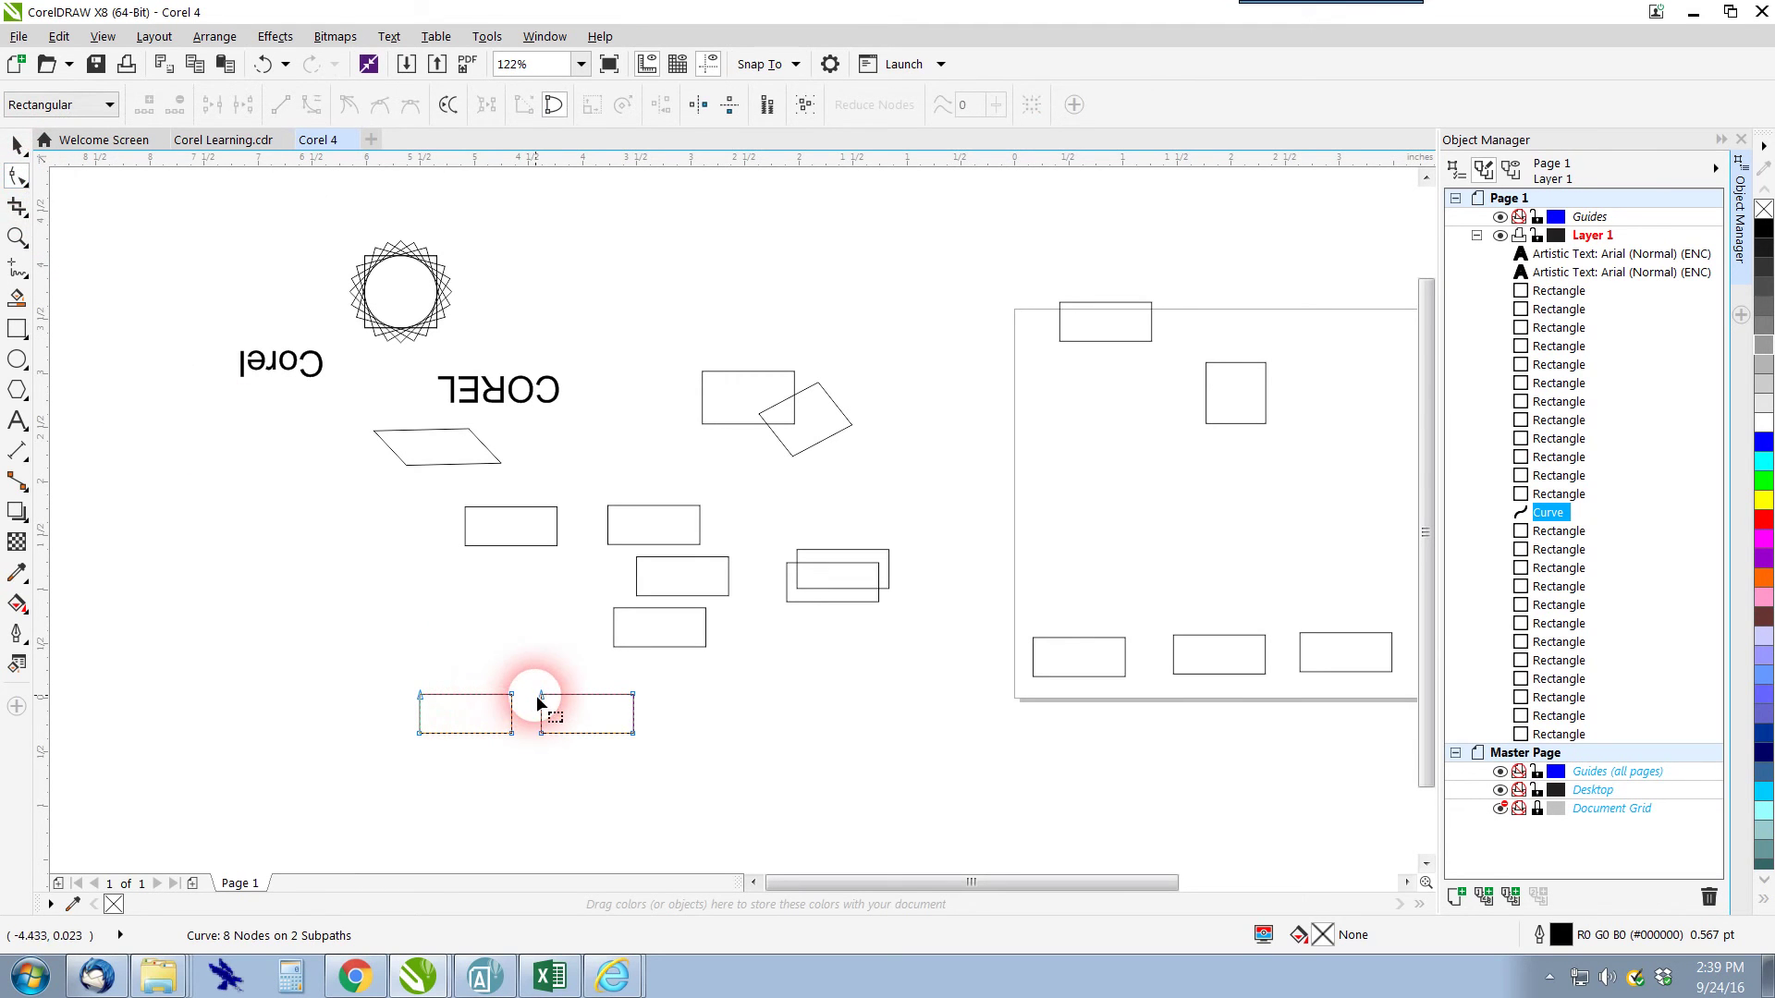
left_click_drag(542, 695, 534, 659)
left_click_drag(511, 733, 539, 784)
left_click(15, 145)
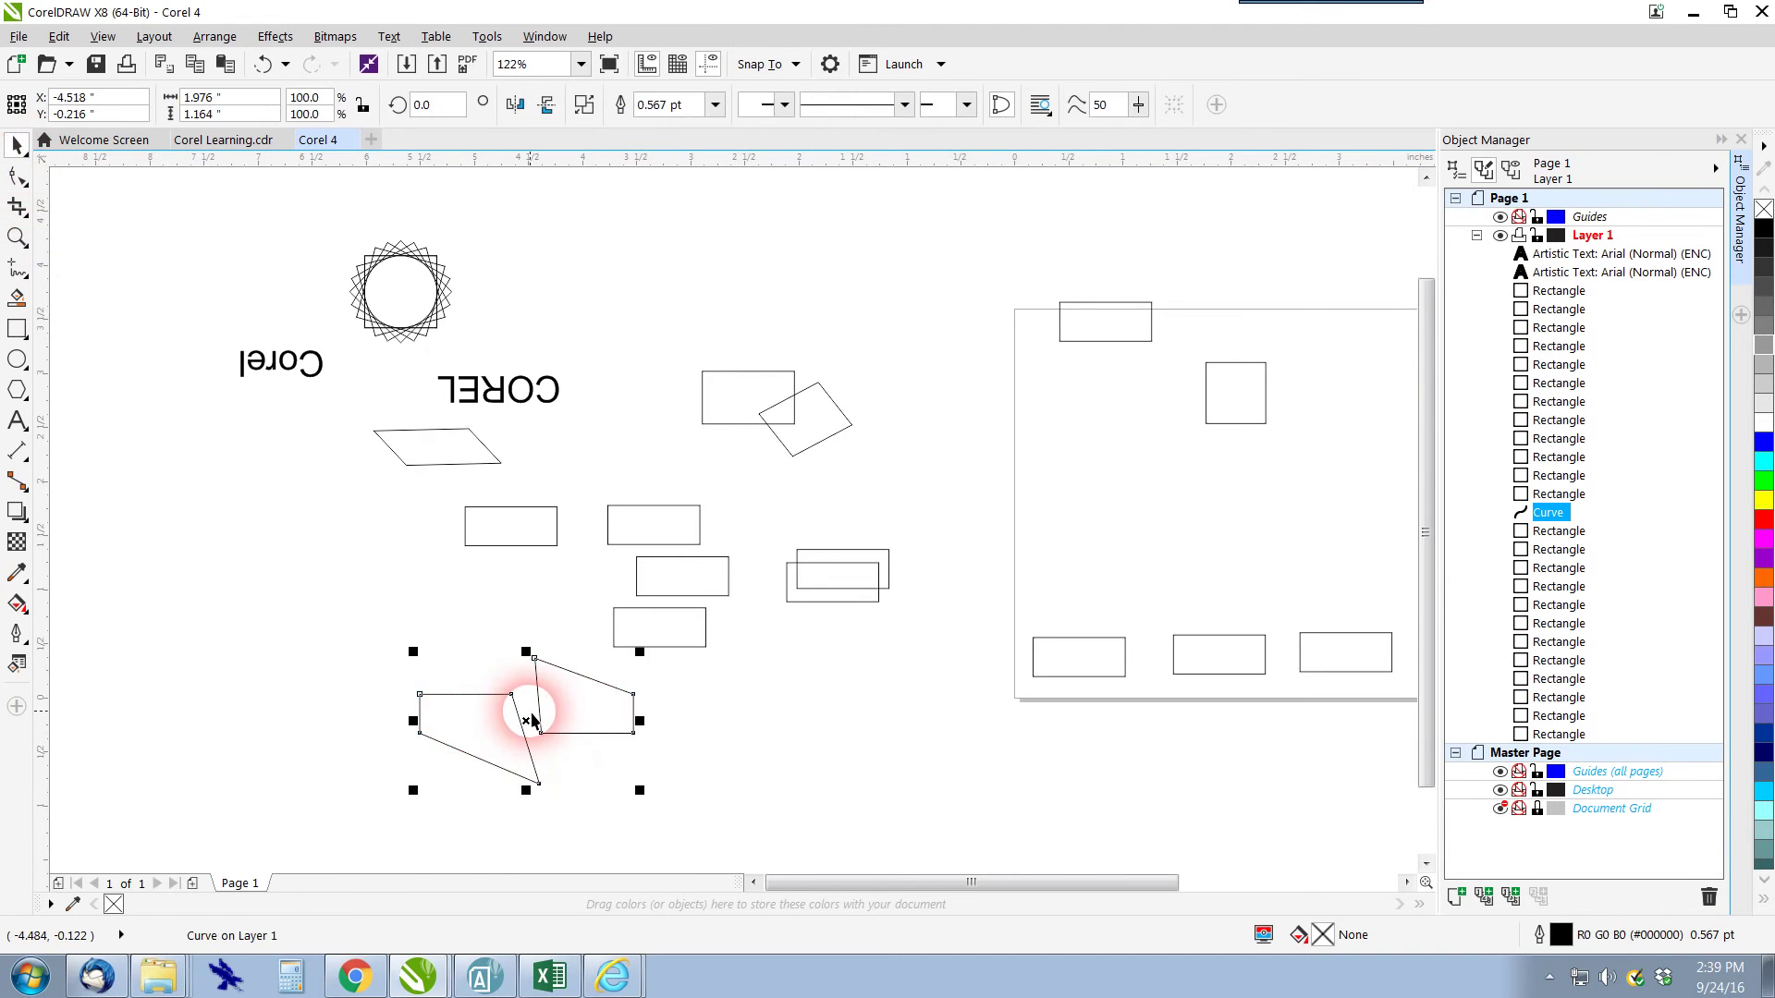
left_click_drag(512, 725, 352, 726)
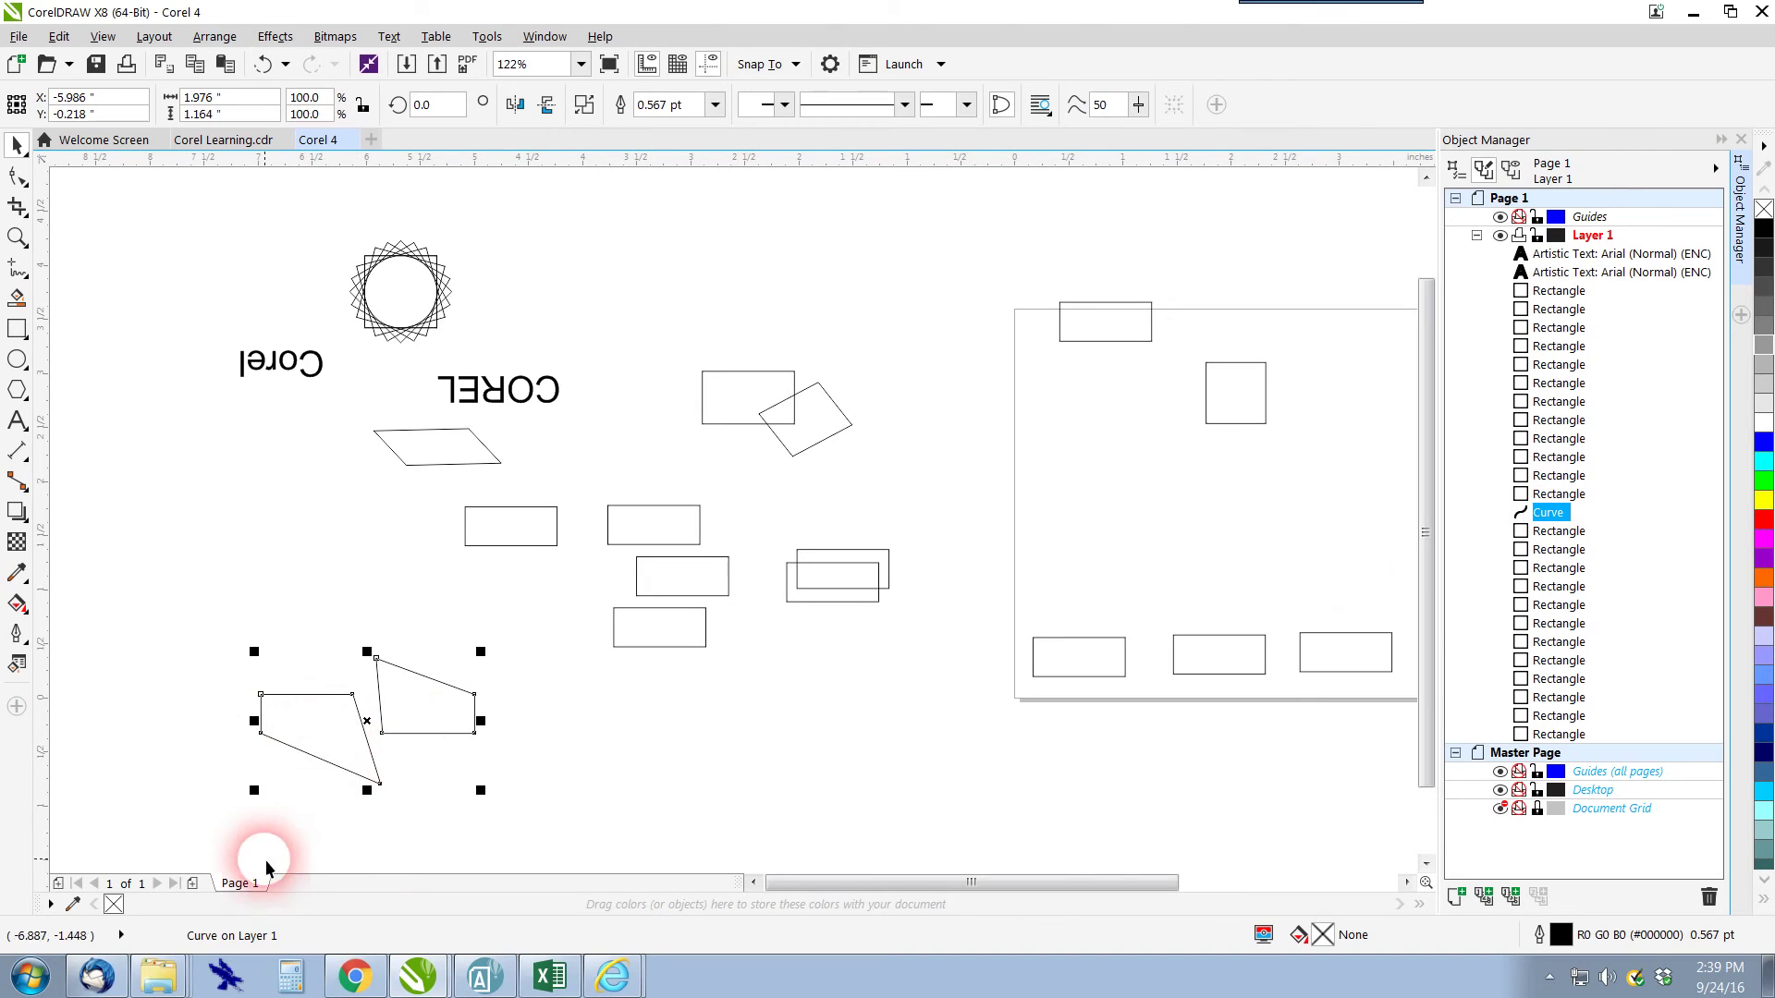
Move the lowest middle rectangle beneath the right part of the reshaped curve and weld the two objects
left_click(551, 702)
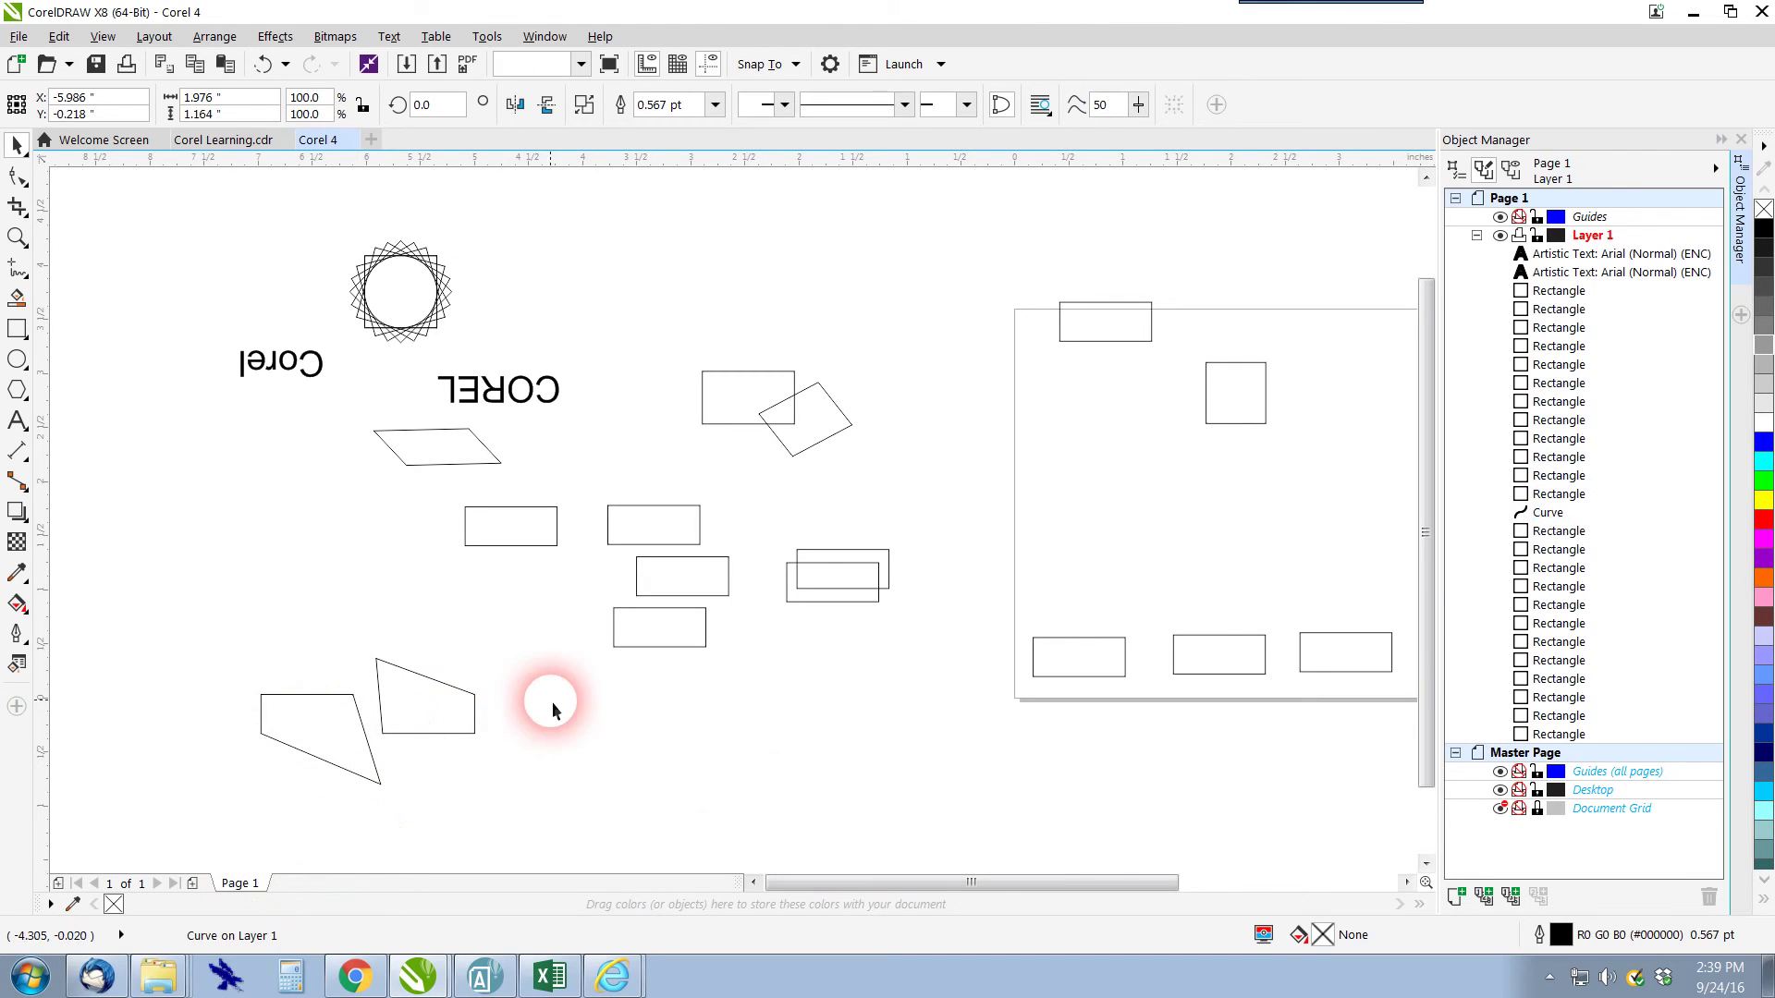
left_click(638, 647)
left_click_drag(661, 635, 442, 773)
left_click_drag(222, 606, 567, 820)
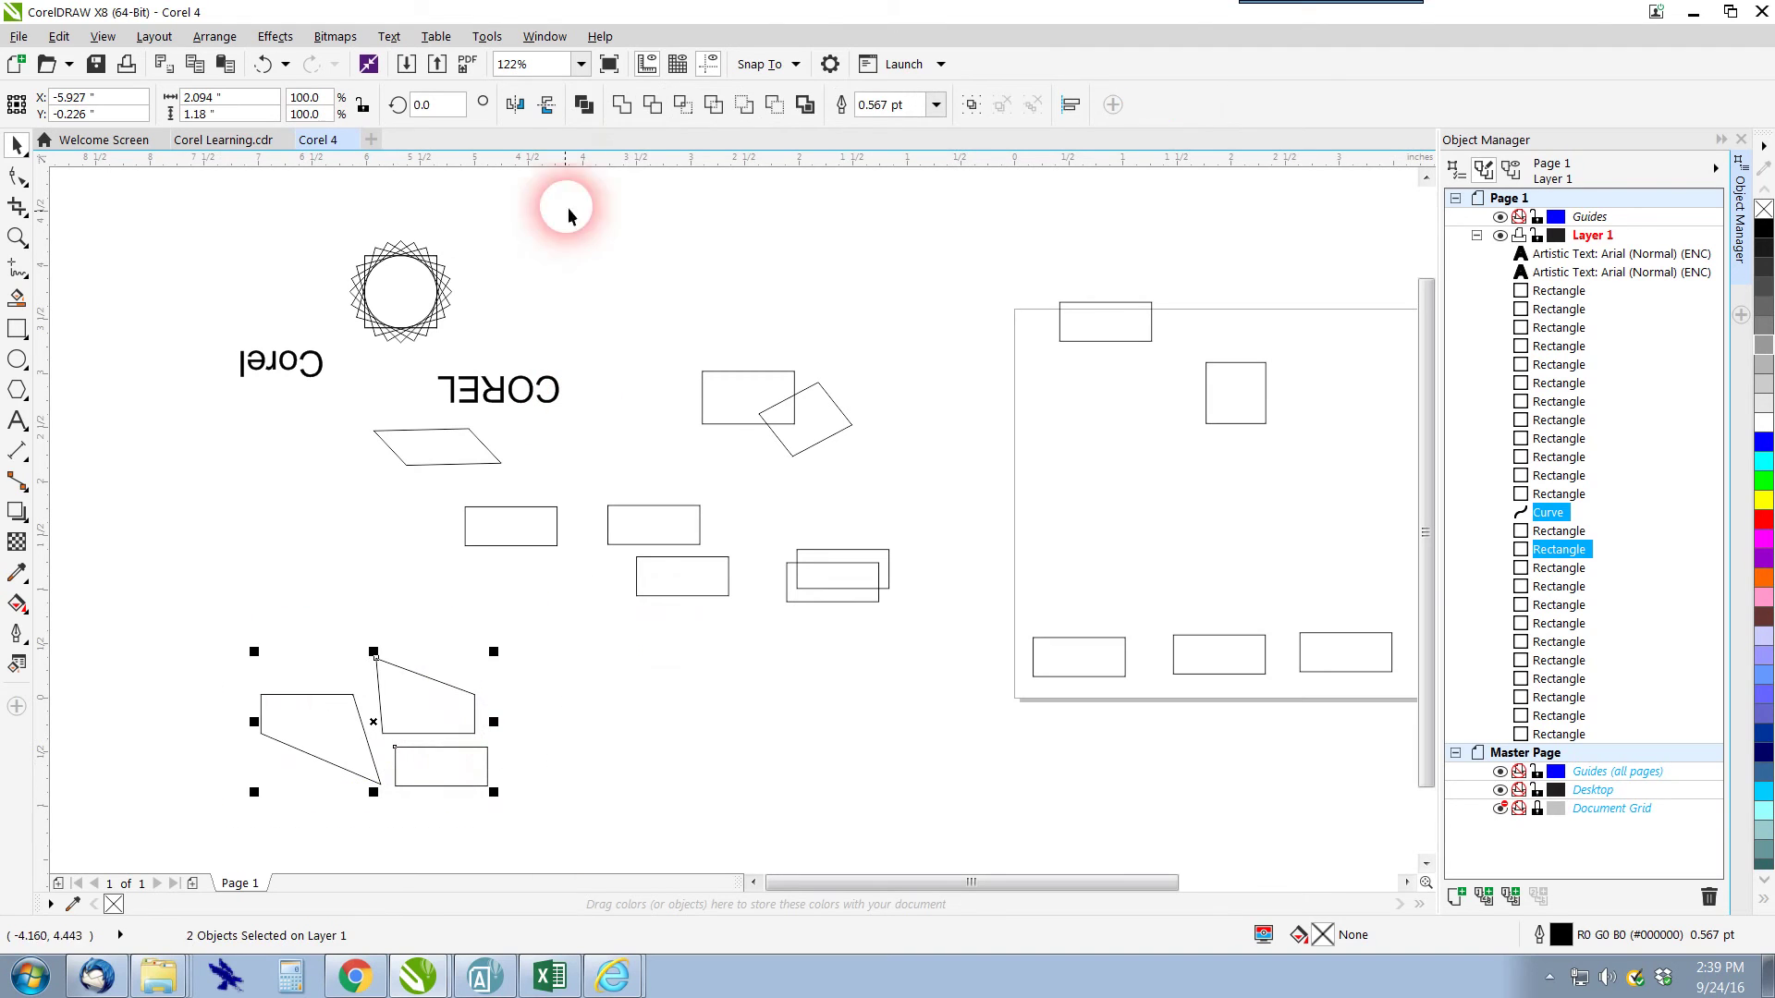
left_click(621, 104)
Combine the three rectangles in the middle of the drawing and move the resulting curve down-left above the welded shape
left_click_drag(418, 496, 763, 604)
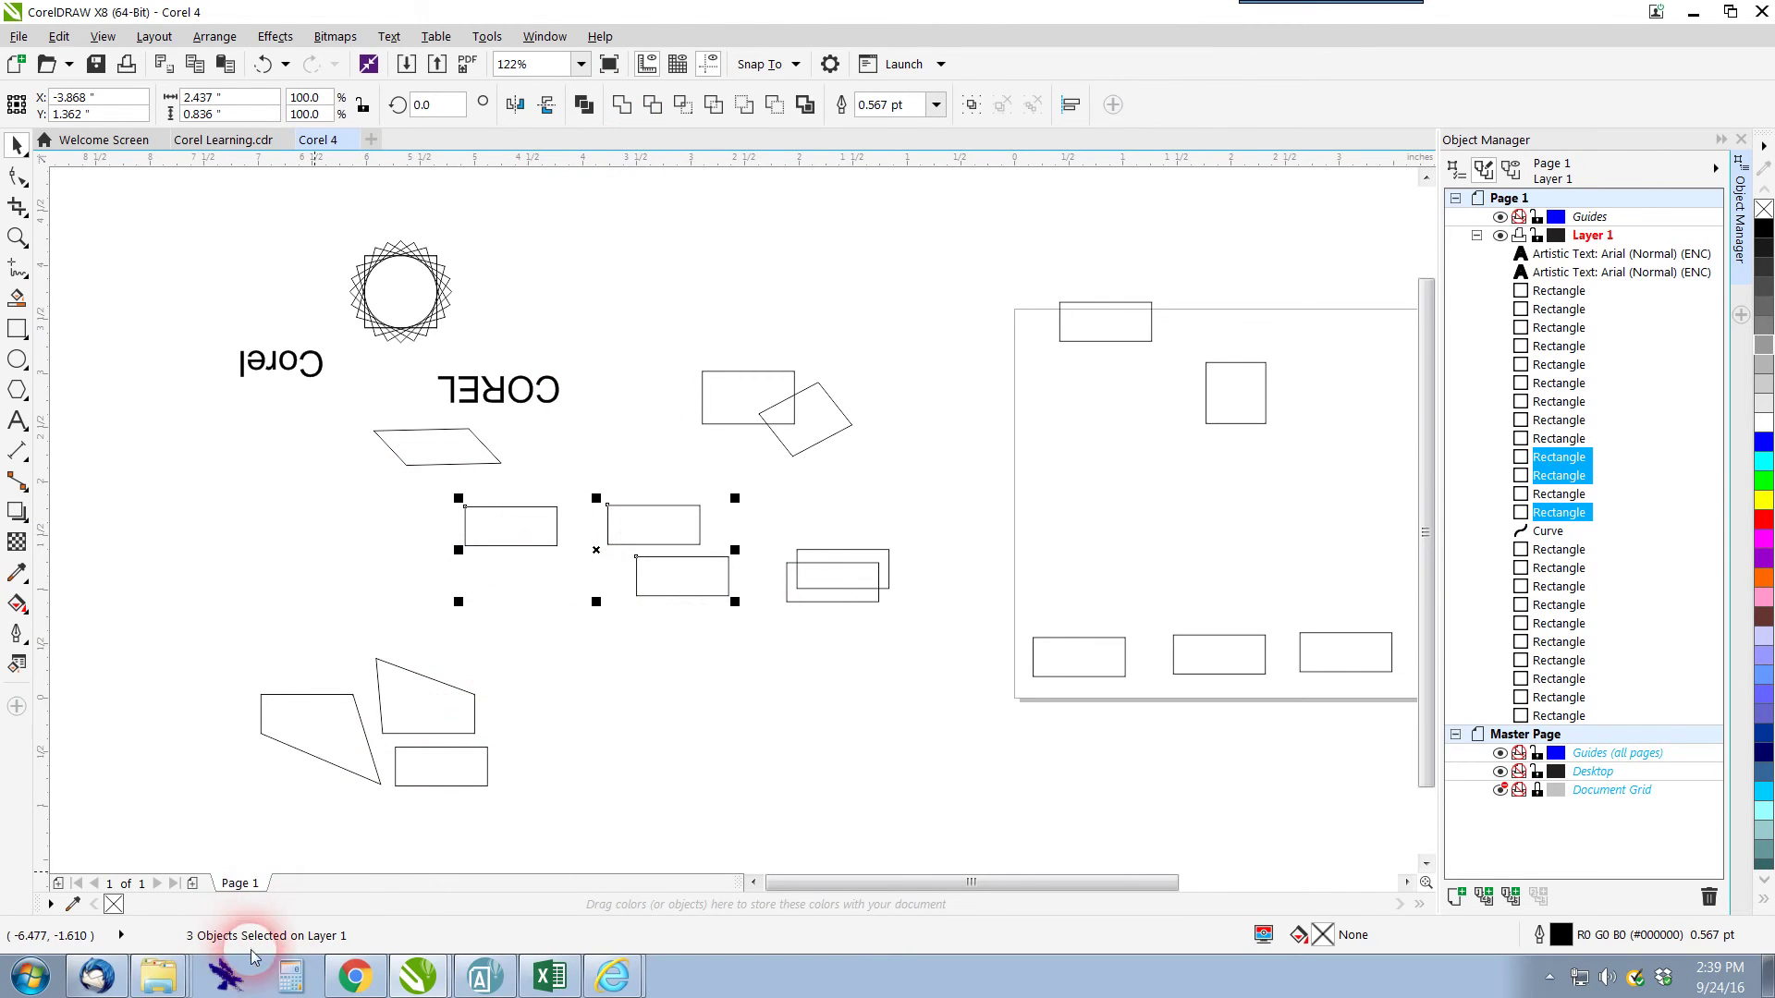
left_click(584, 105)
left_click(630, 689)
left_click_drag(619, 545, 460, 590)
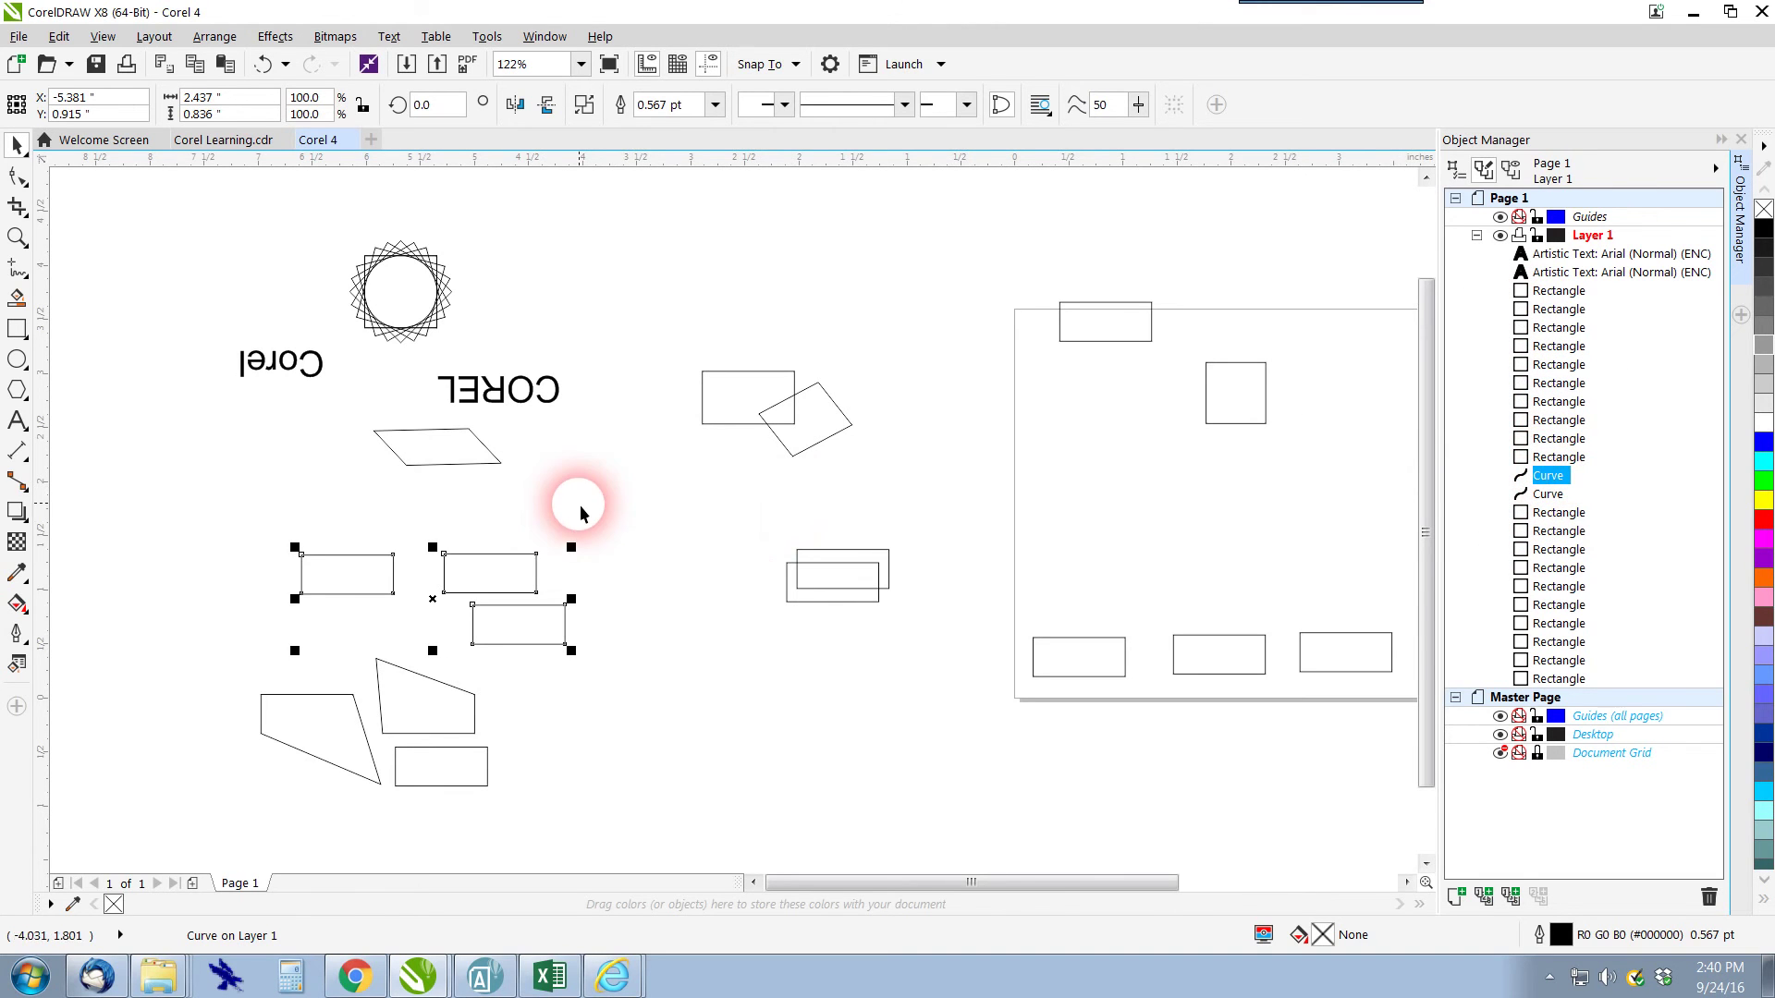
Reshape the combined curve's upper middle rectangle with the Shape tool, pulling its top-right corner outward and its bottom-left corner down
left_click(518, 557)
left_click(519, 557)
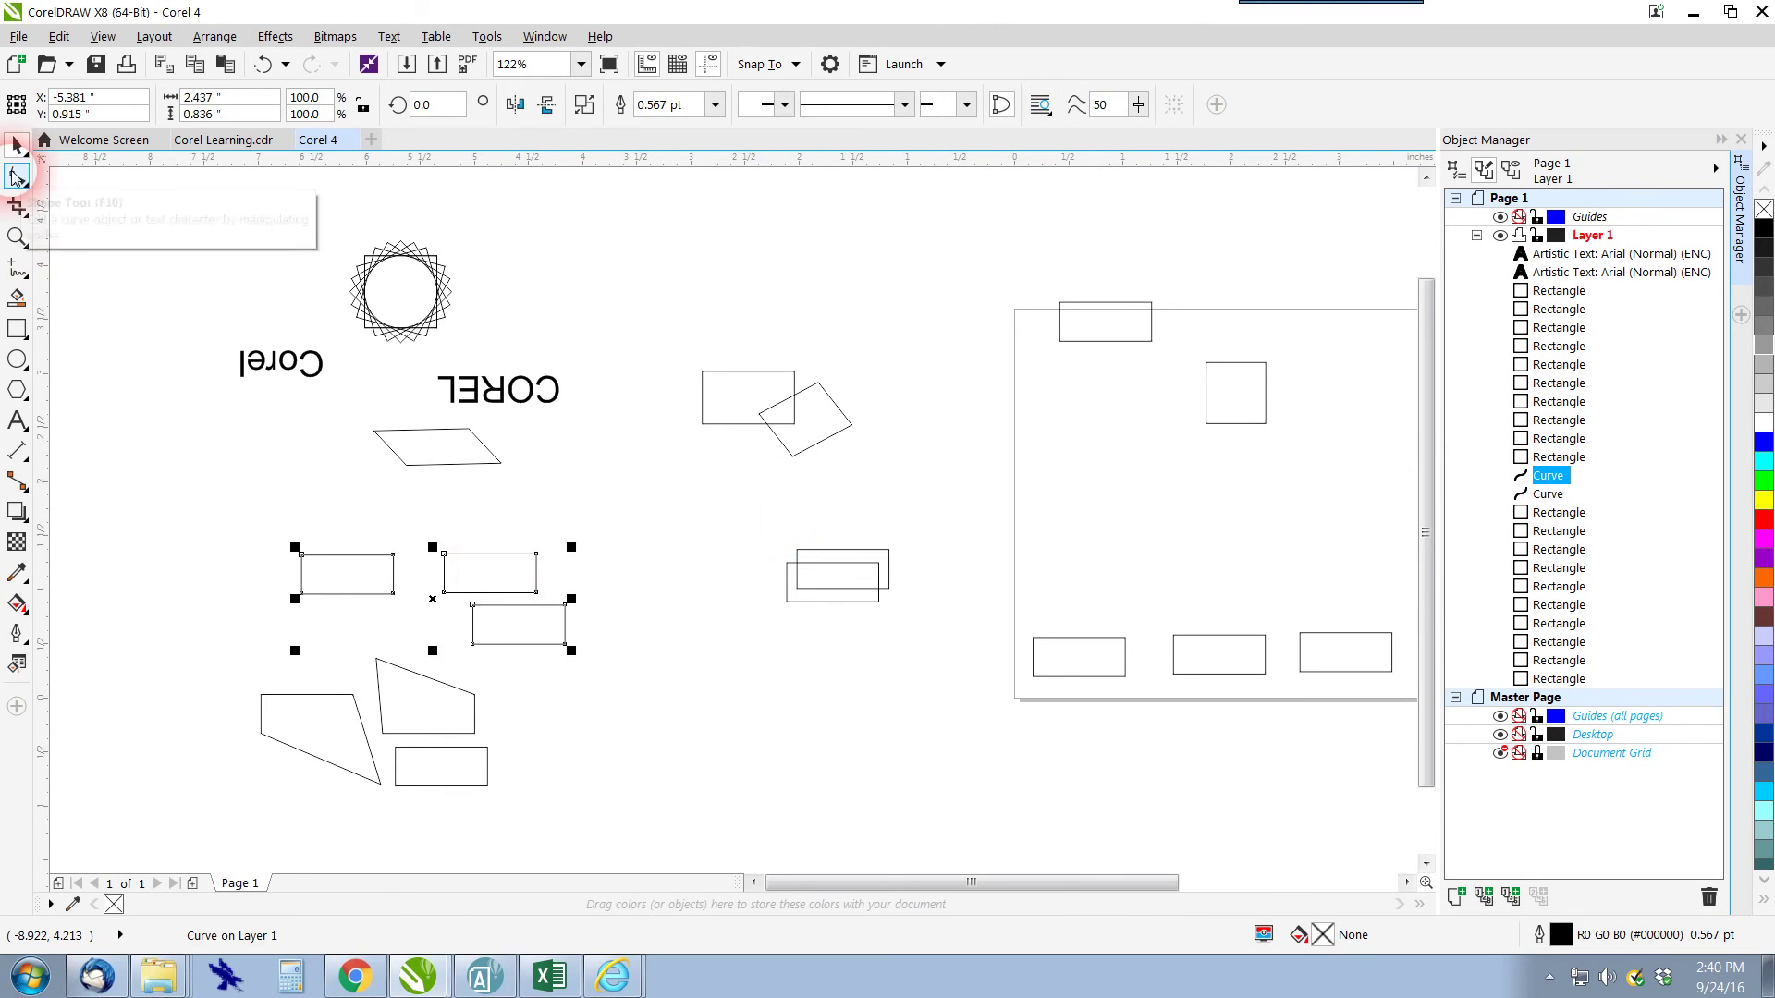
left_click(17, 176)
left_click_drag(536, 554, 603, 514)
left_click_drag(443, 592, 436, 645)
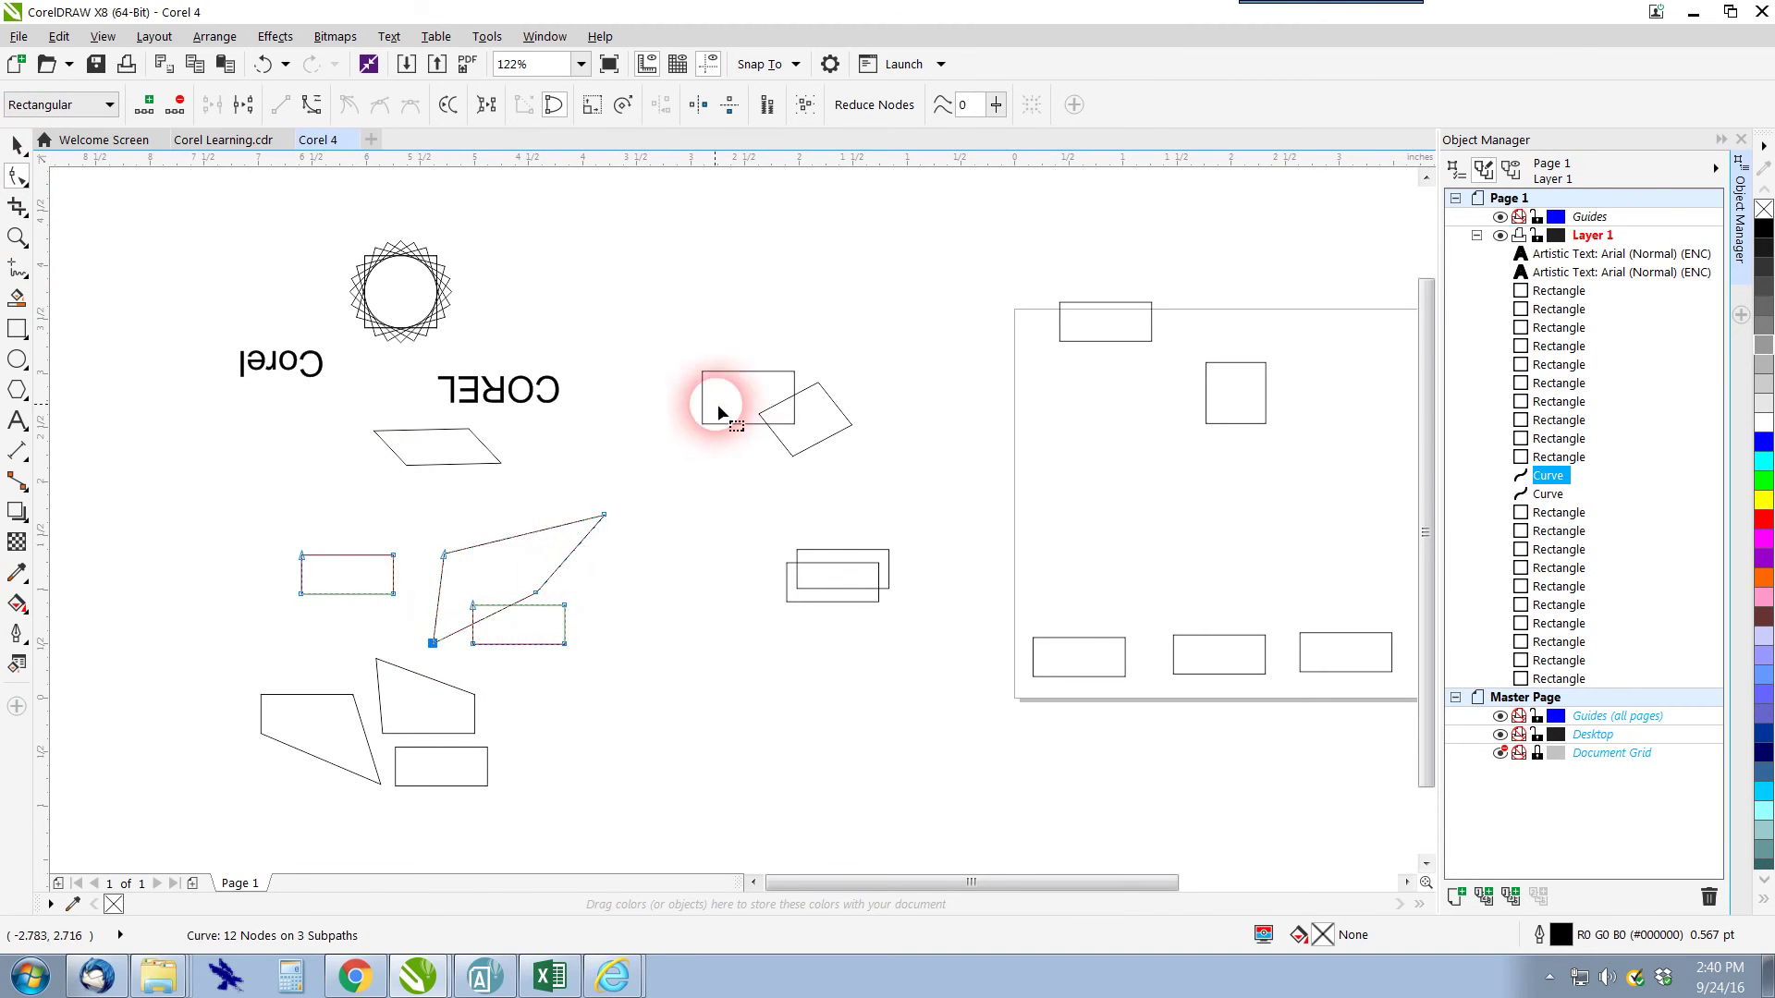
Try rounding the corners of the rectangle overlapping the tilted one to 0.143 inches, and undo the rounding and the rectangle's move
left_click(761, 373)
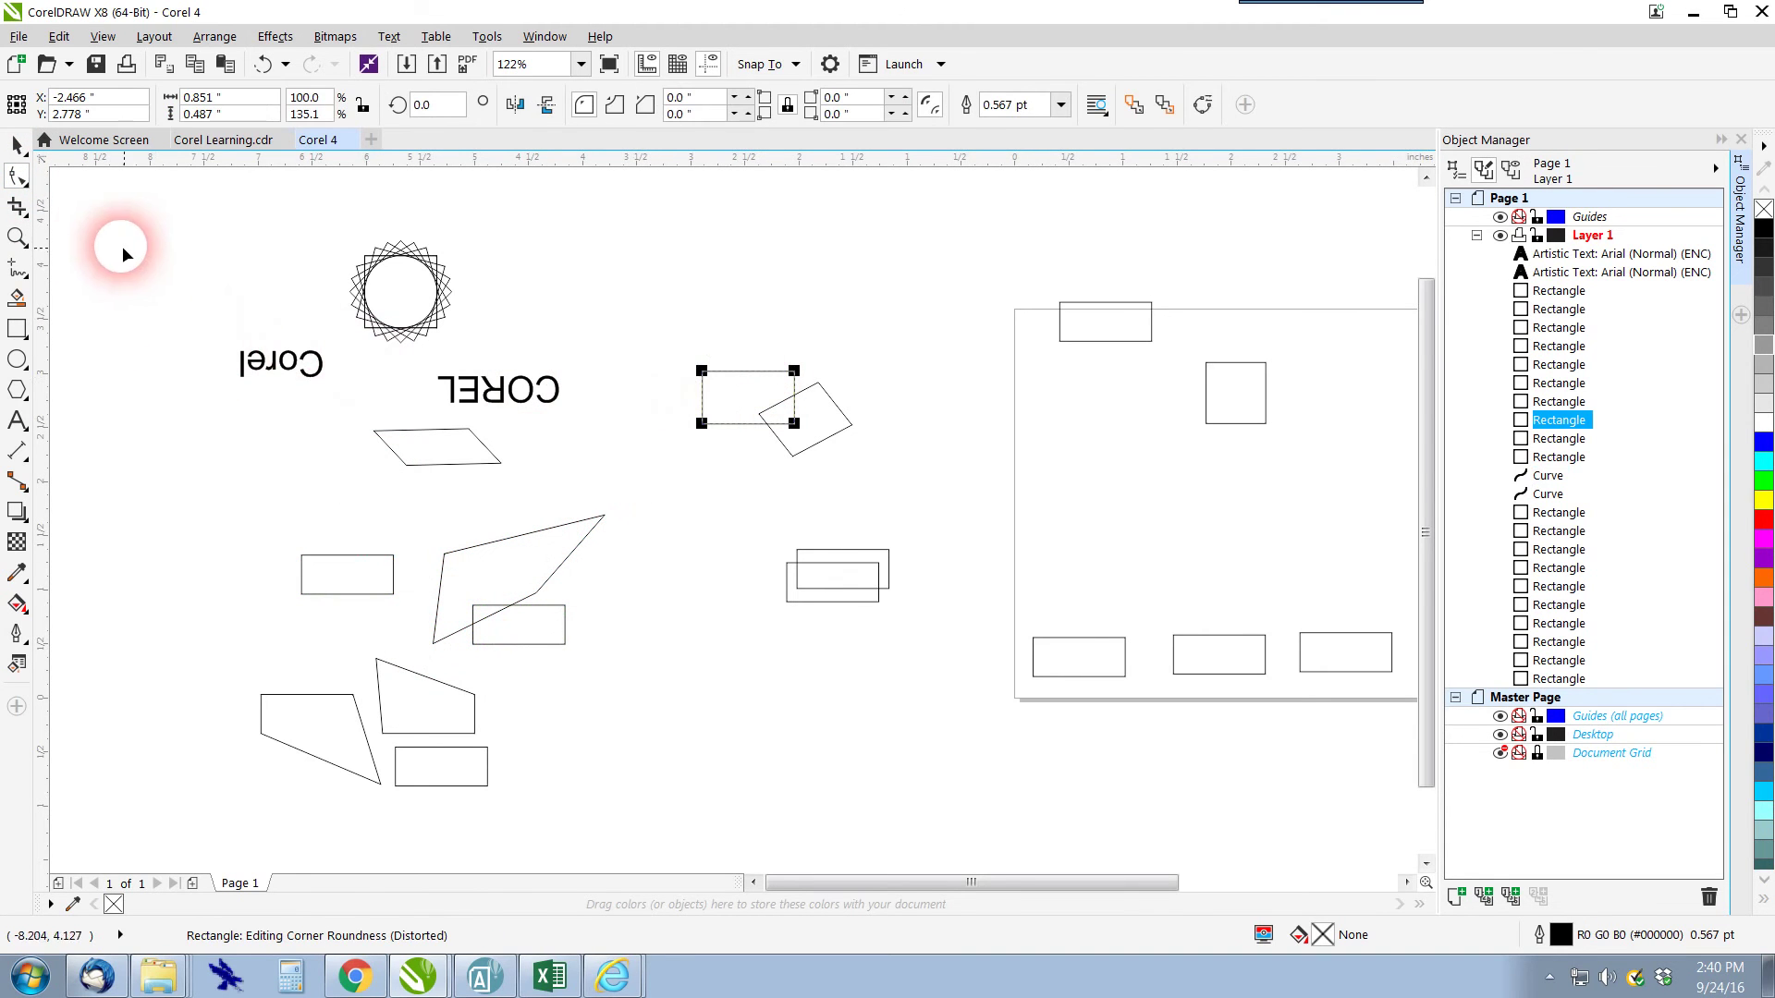
left_click_drag(688, 418, 698, 357)
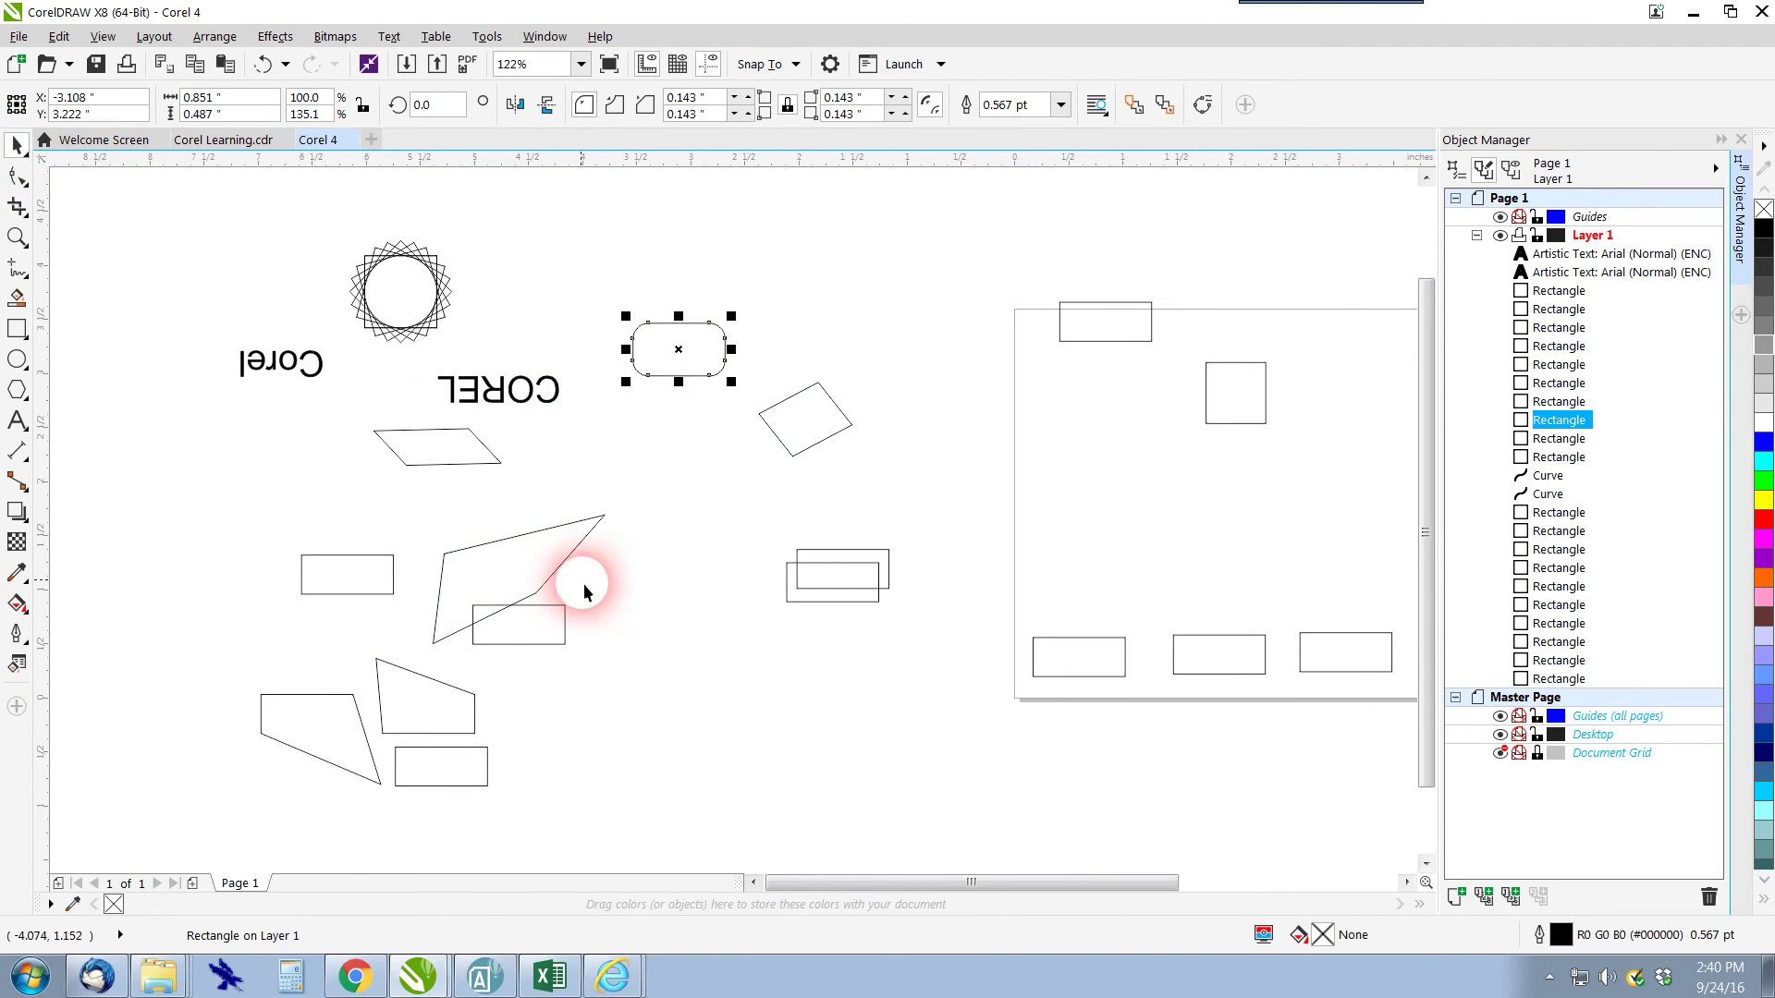
key("ctrl+z")
key("ctrl+z")
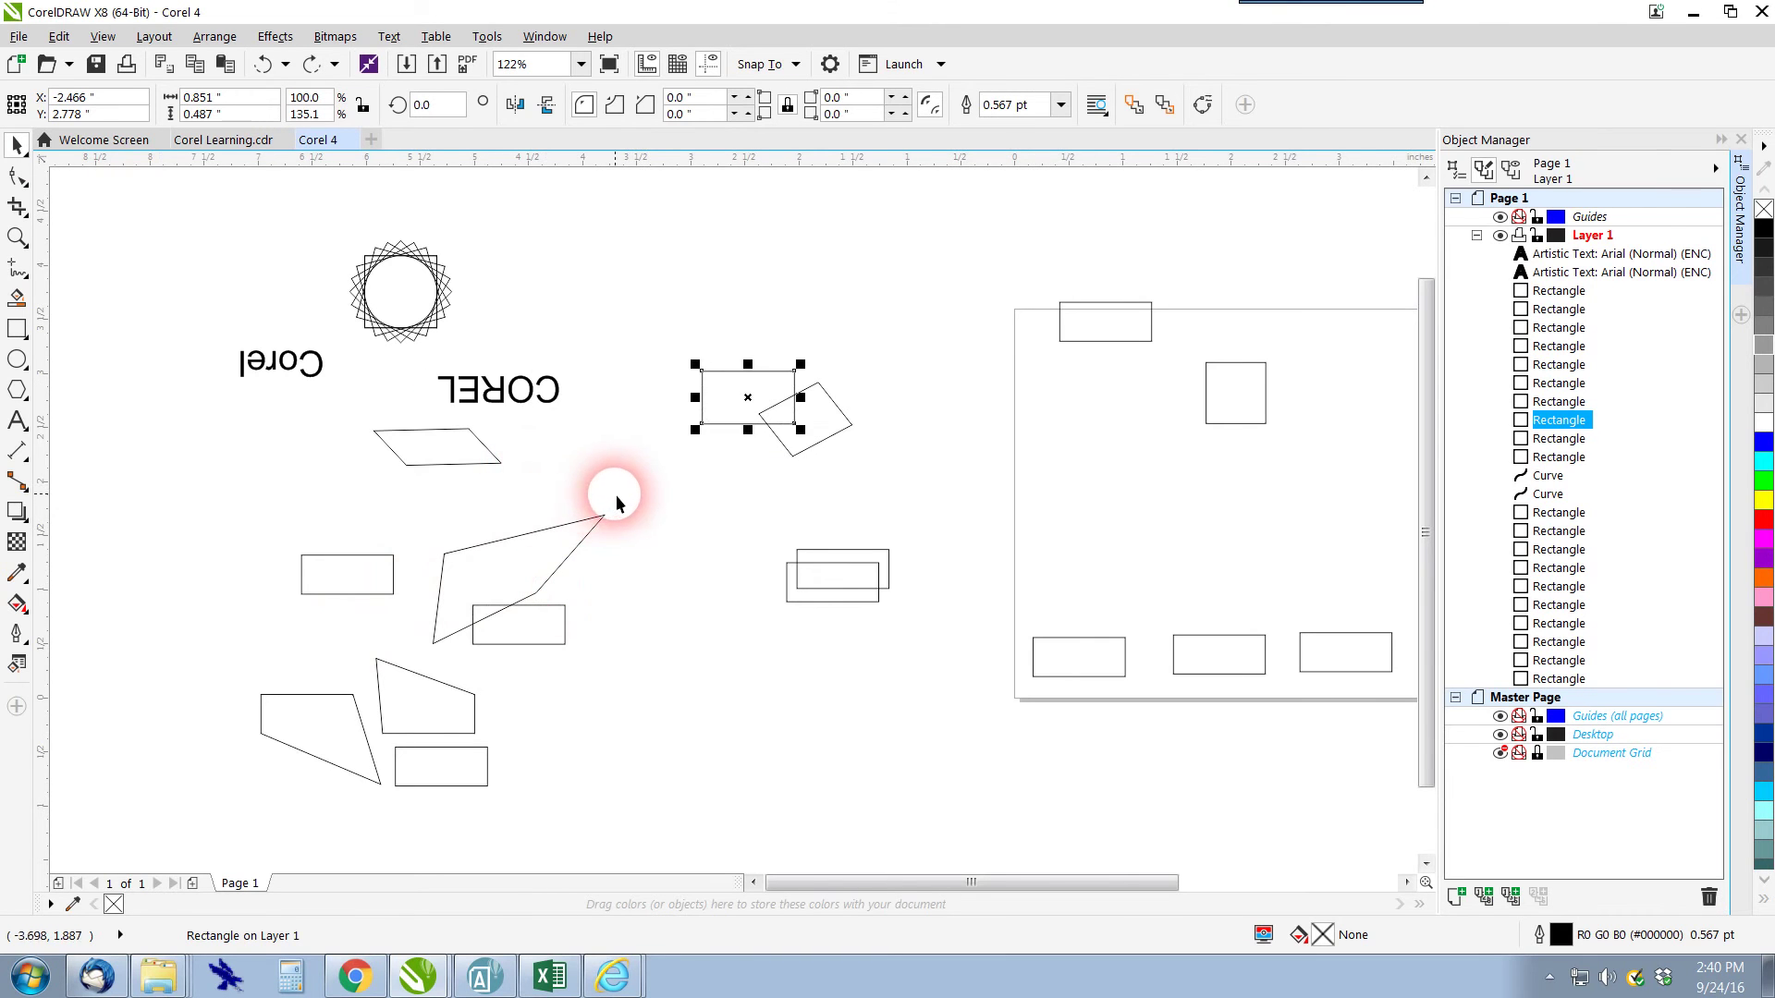
Delete all the shapes and text lying outside the page on its left side
scroll(733, 522, "down", 3)
mouse_move(509, 418)
left_mouse_down()
mouse_move(903, 733)
mouse_move(942, 713)
left_mouse_up()
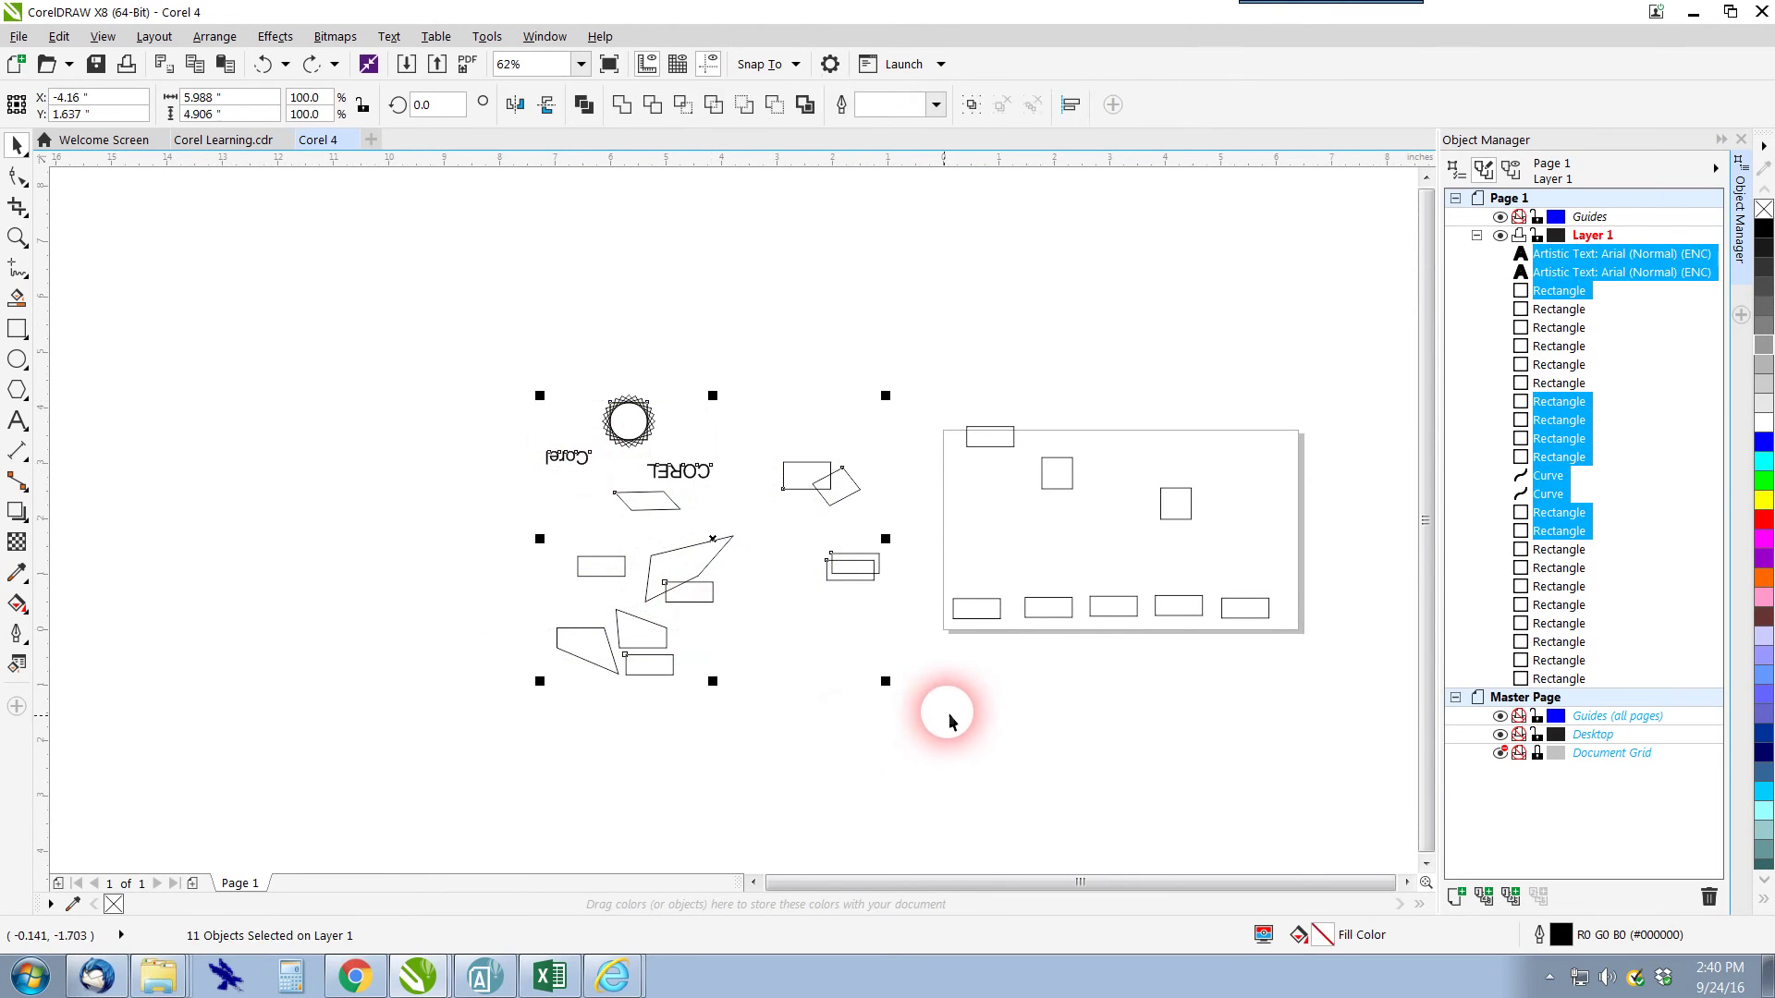
key("Delete")
left_click_drag(656, 464, 656, 464)
key("Delete")
scroll(1162, 547, "up", 2)
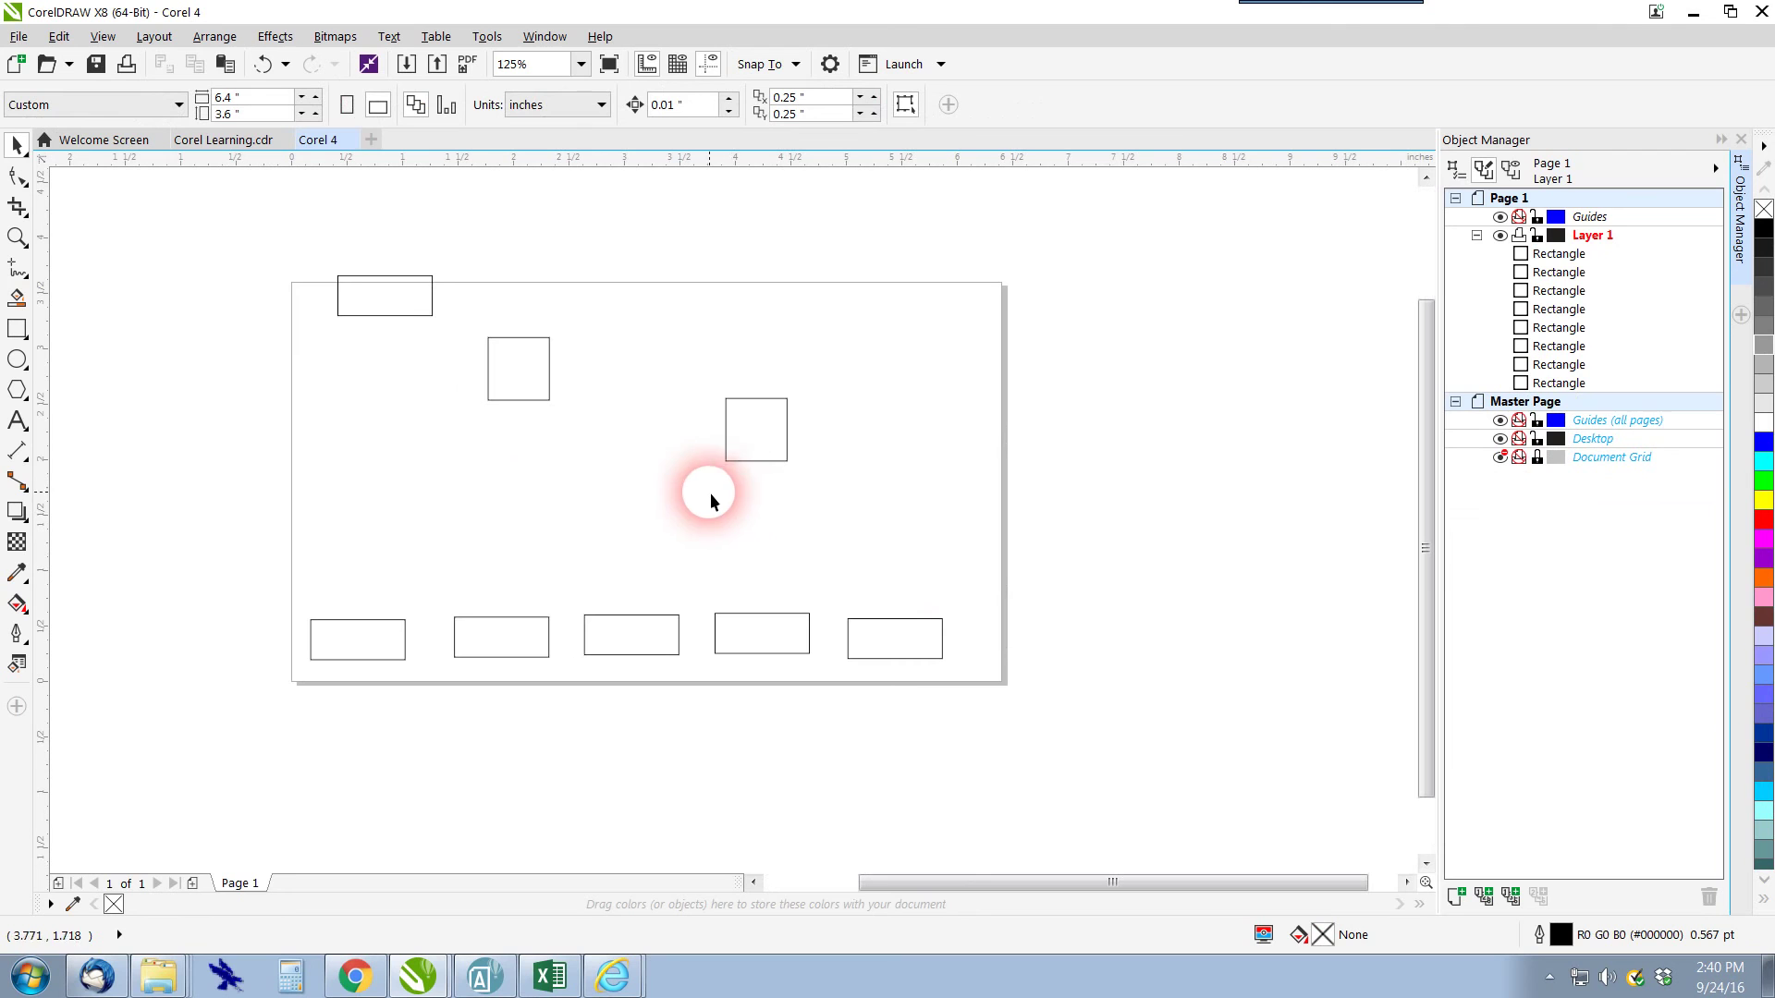
Move the rectangle on the page's top edge down to the lower left of the left square, and select both
left_click_drag(442, 335, 423, 429)
left_click(218, 305)
left_click_drag(254, 299, 588, 502)
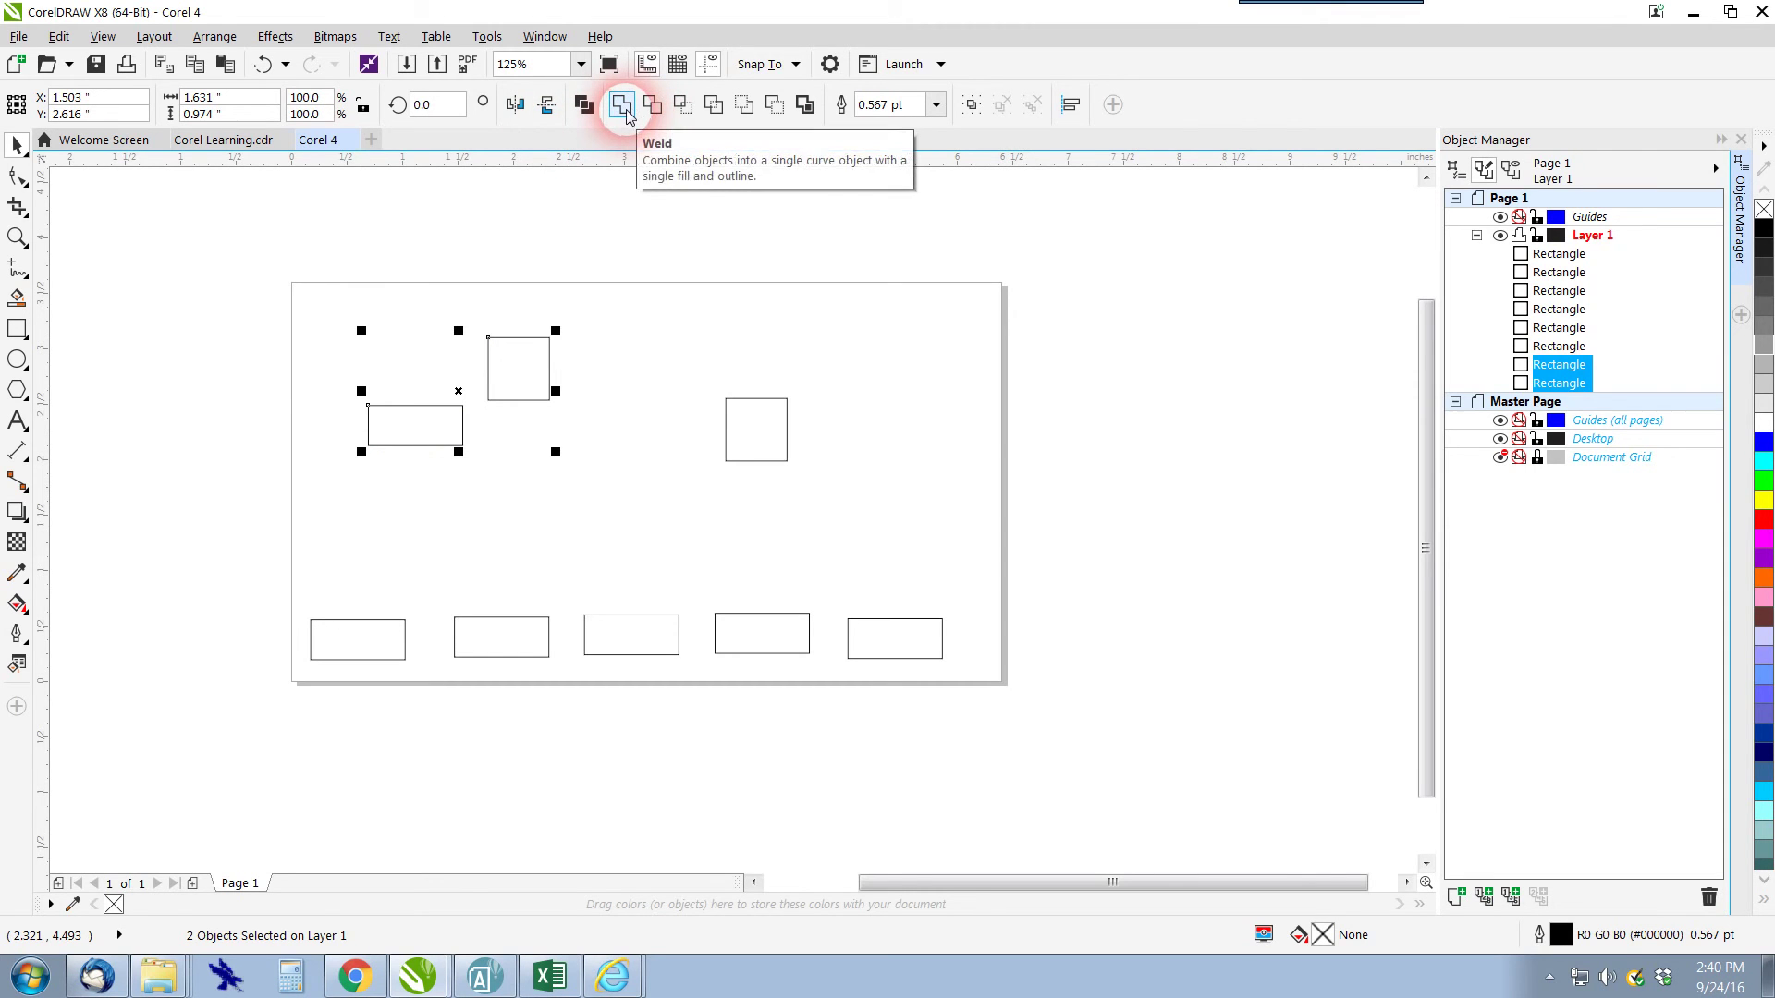
Try welding the left square to the rectangle with their corners overlapping, and undo the weld and the resizing
left_click(524, 354)
left_click_drag(518, 346, 471, 366)
left_click_drag(334, 350, 511, 465)
left_click(619, 106)
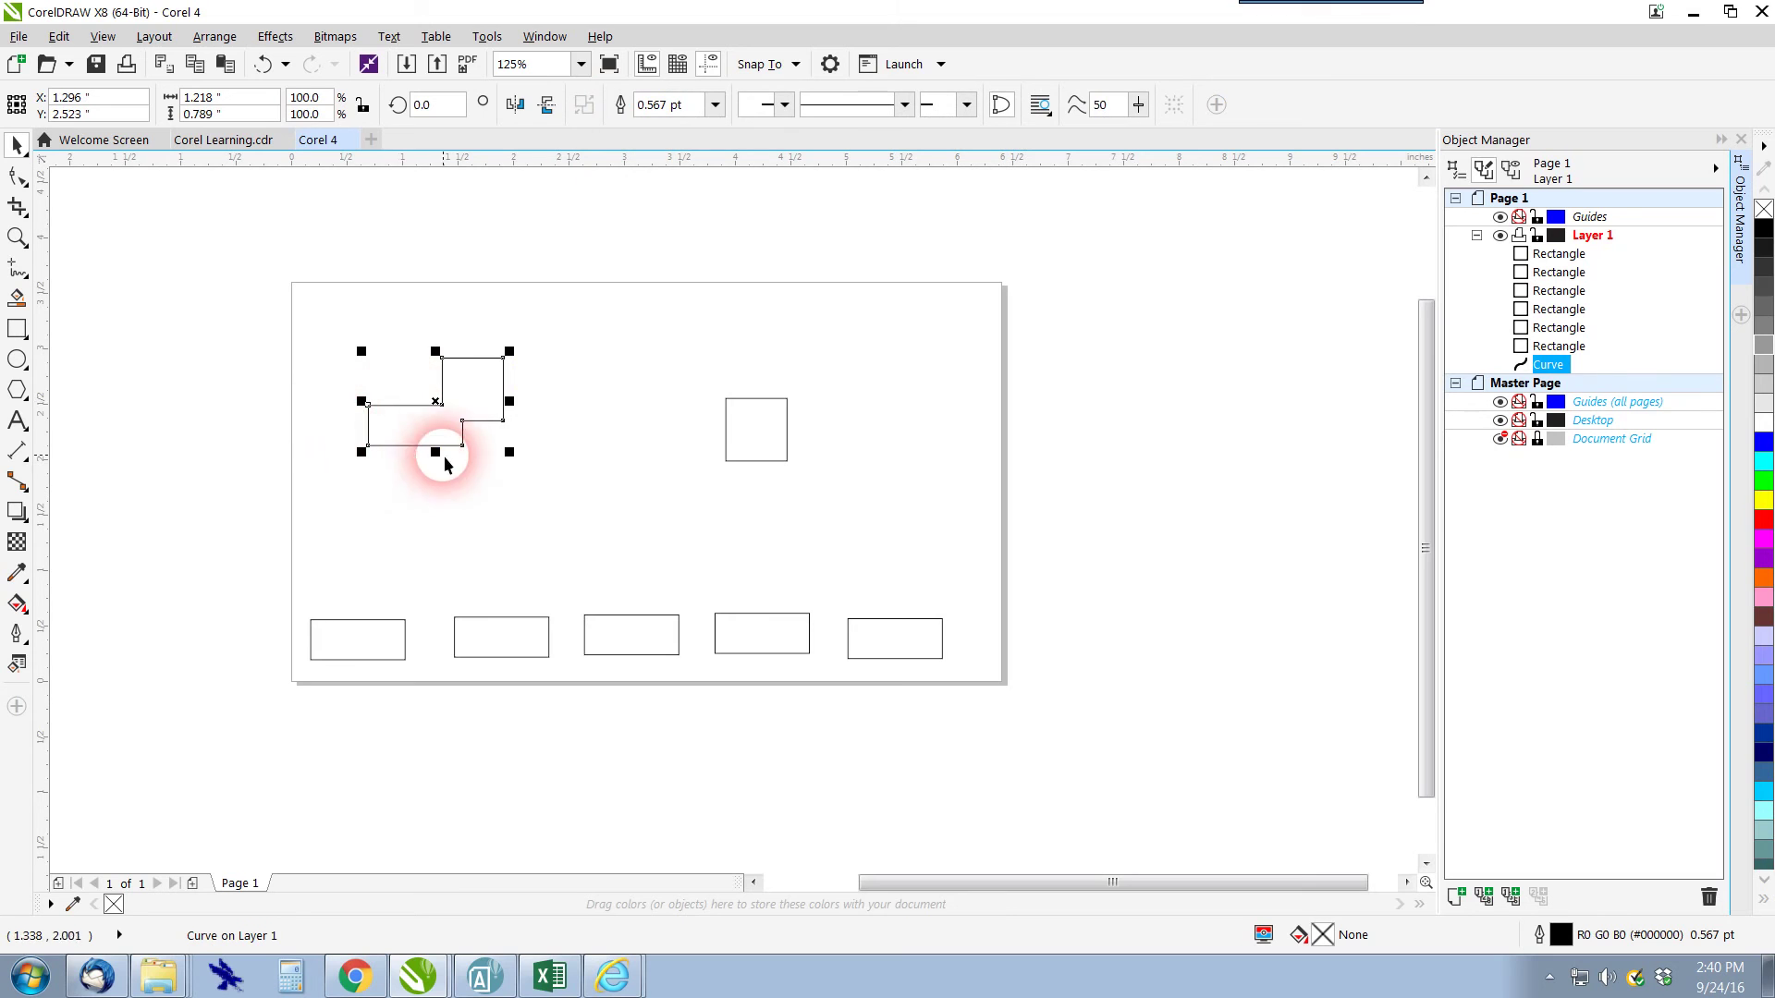
left_click(747, 412)
key("ctrl+z")
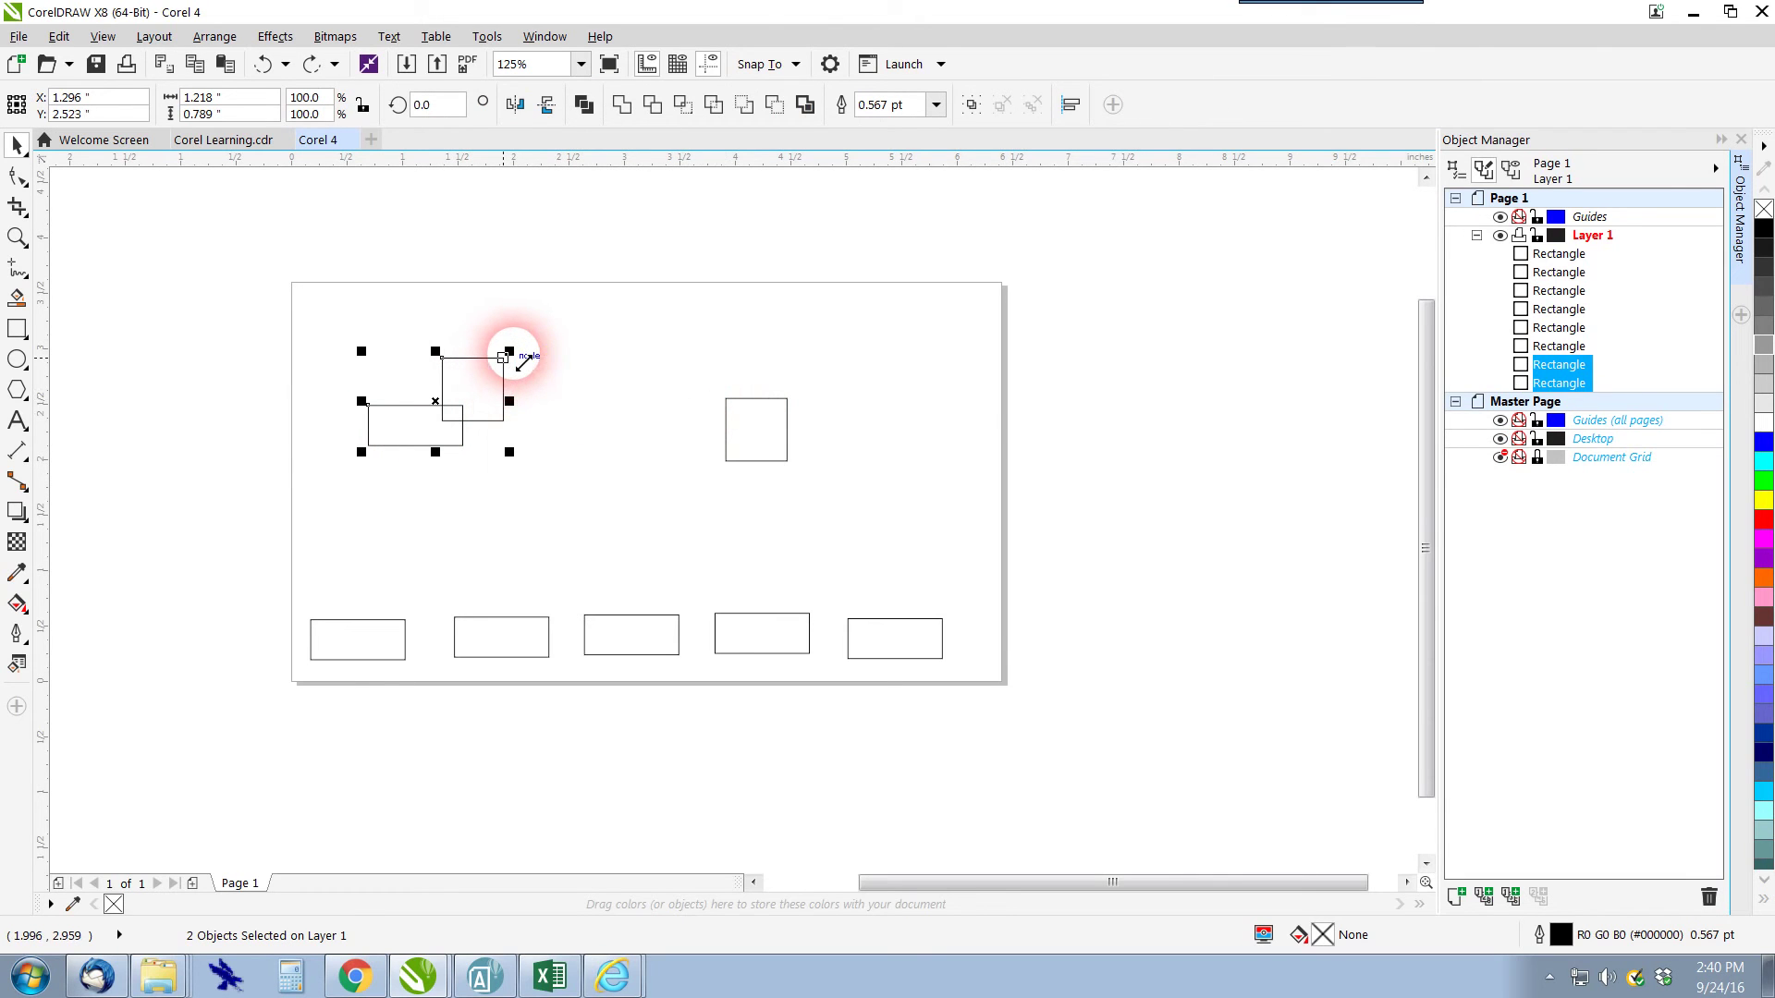
left_click_drag(509, 352, 485, 387)
key("ctrl+z")
key("Escape")
Shrink the left square, place it inside the rectangle at the page's left, and weld the two objects
left_click_drag(483, 362, 577, 468)
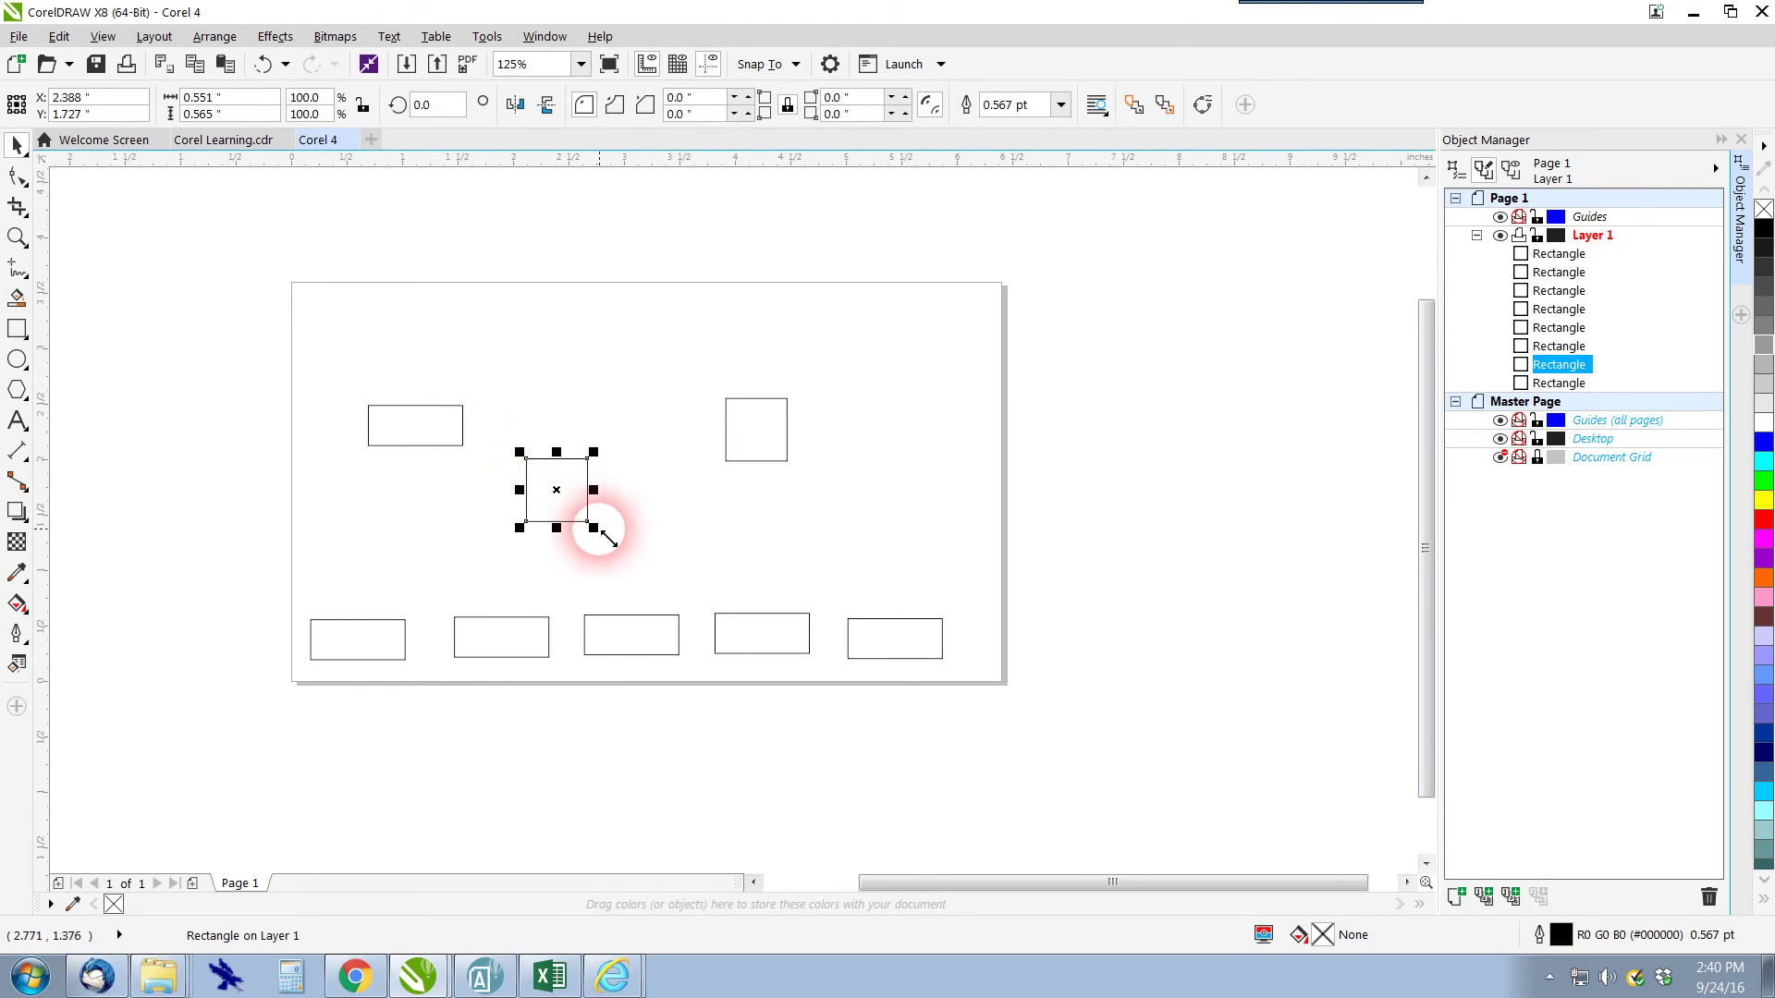
left_click(596, 528)
left_click_drag(595, 529, 505, 455)
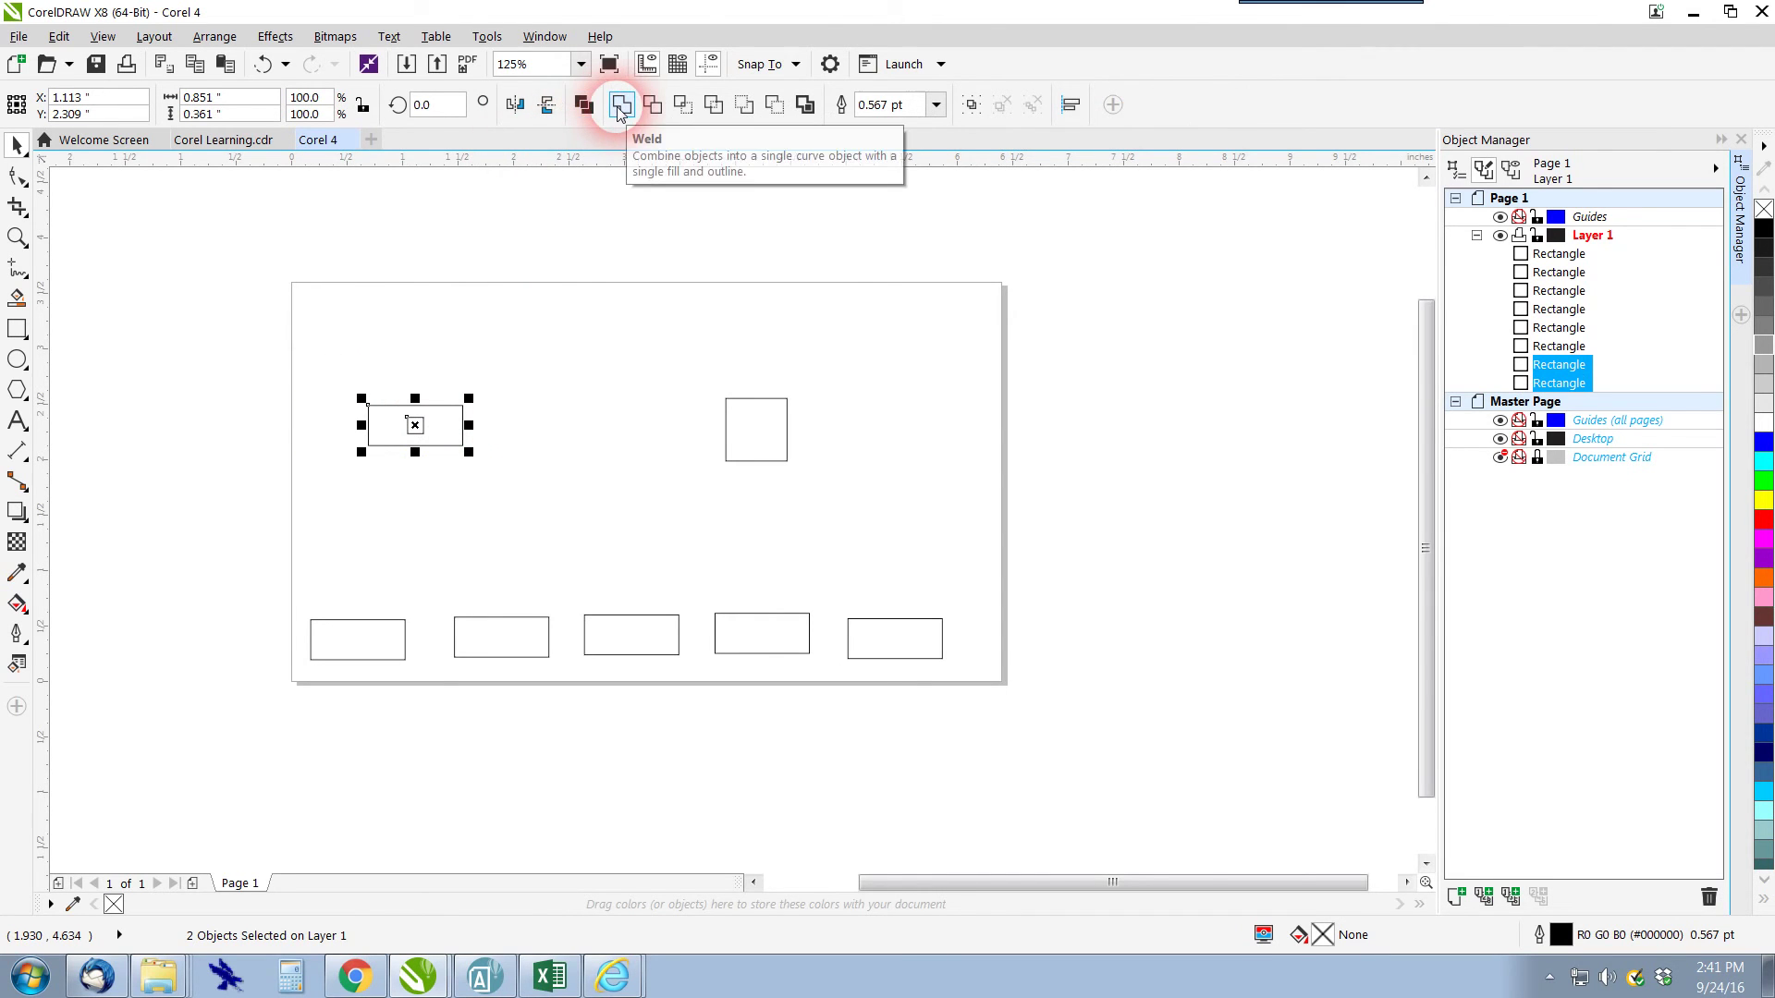
left_click(620, 108)
left_click(586, 453)
left_click_drag(357, 376, 523, 472)
left_click(531, 450)
Move the second and third bottom rectangles onto the welded shape, offset to the right, and weld all three into one curve
left_click(534, 627)
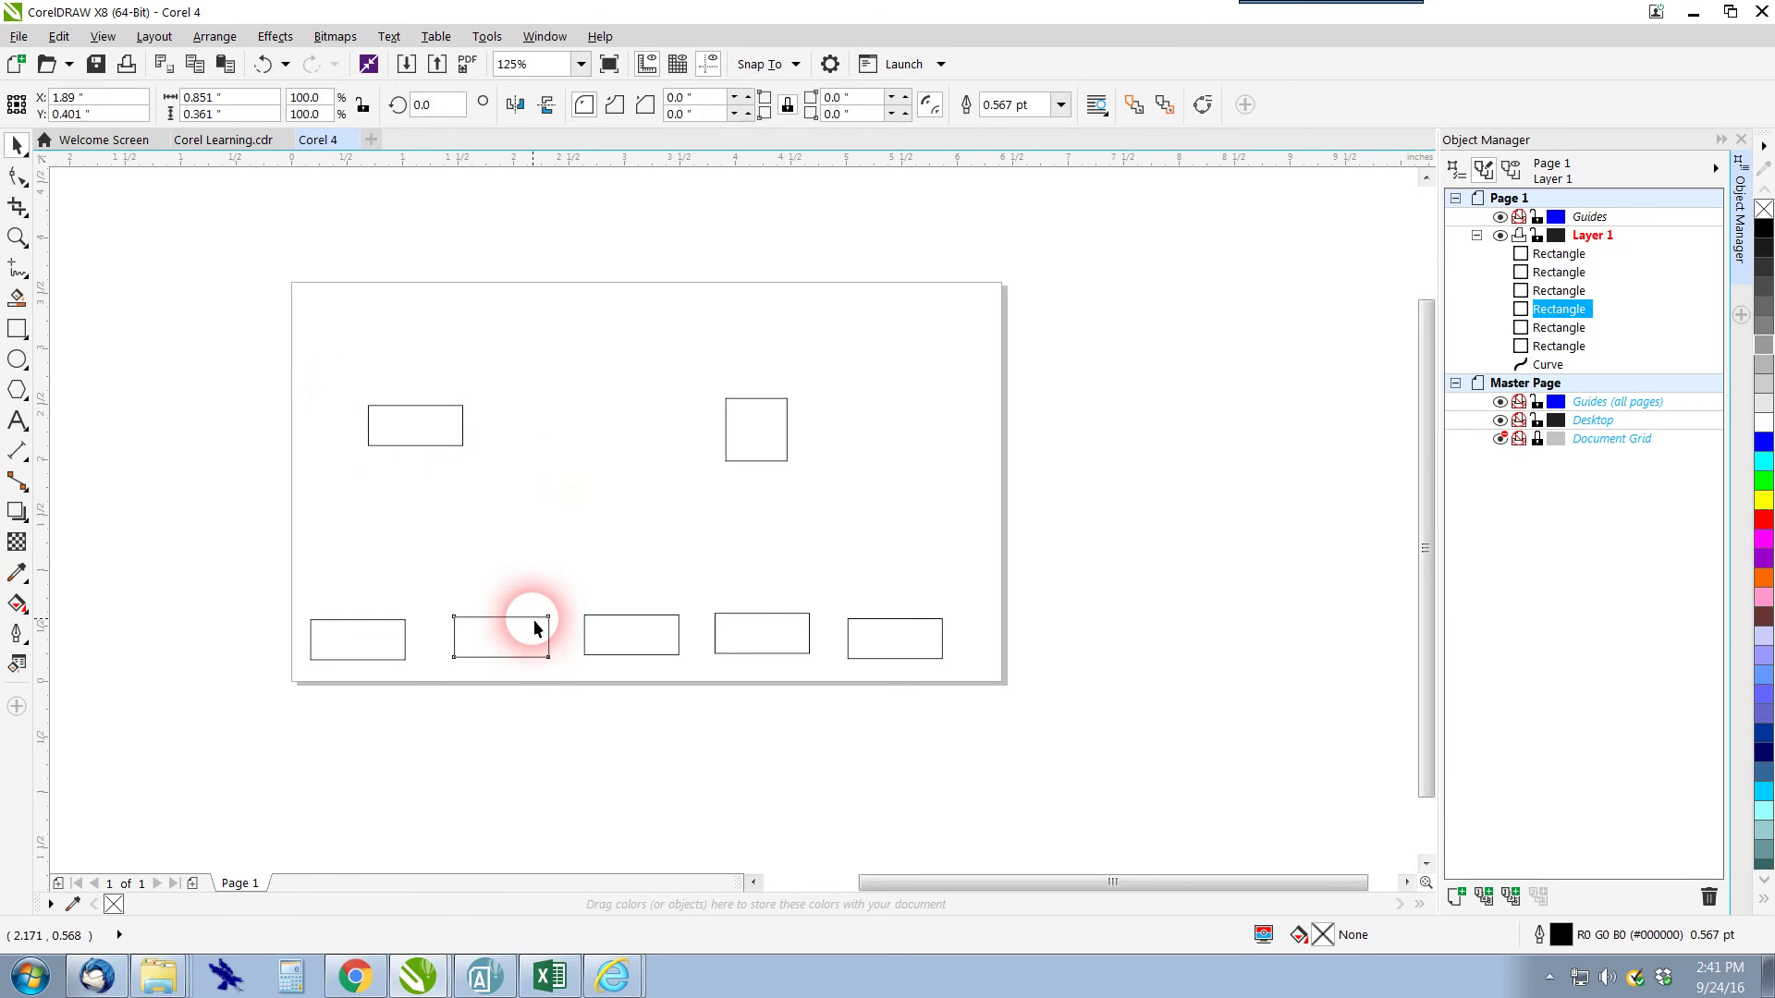
left_click_drag(499, 634, 463, 427)
left_click_drag(317, 337, 595, 526)
left_click(644, 641)
left_click_drag(645, 641, 407, 414)
left_click_drag(329, 348, 541, 504)
left_click(606, 103)
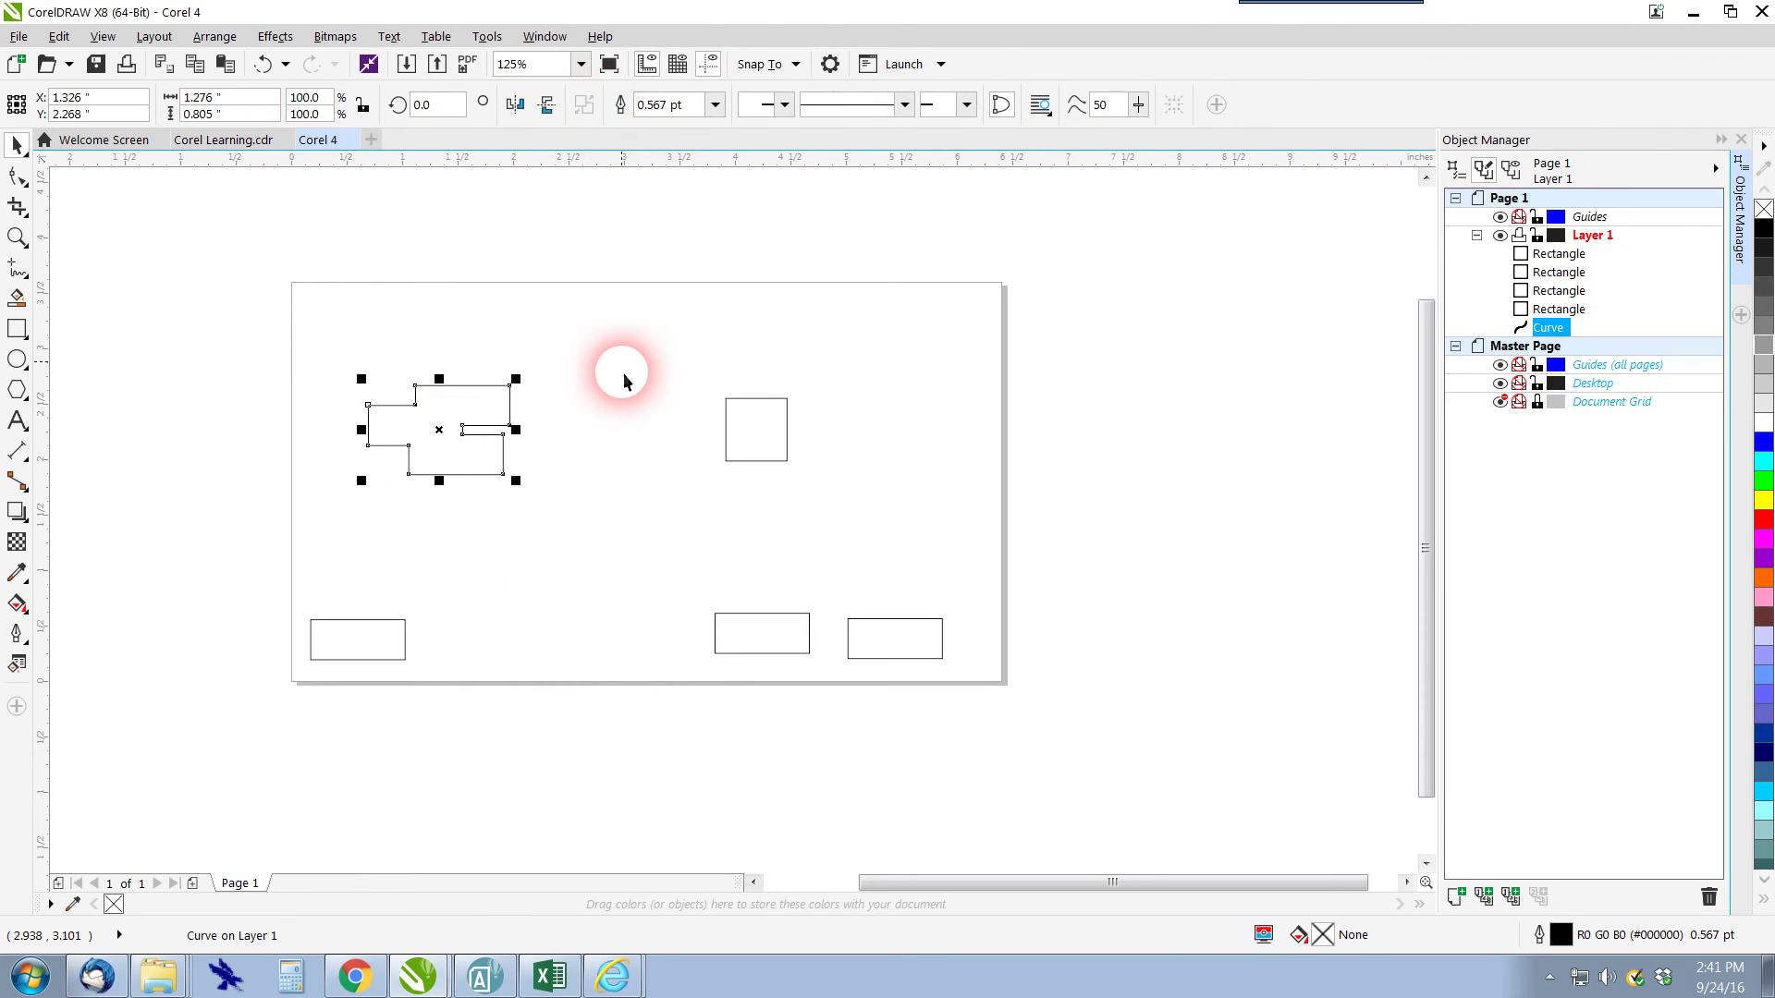
left_click(608, 431)
left_click(518, 362)
left_click(413, 405)
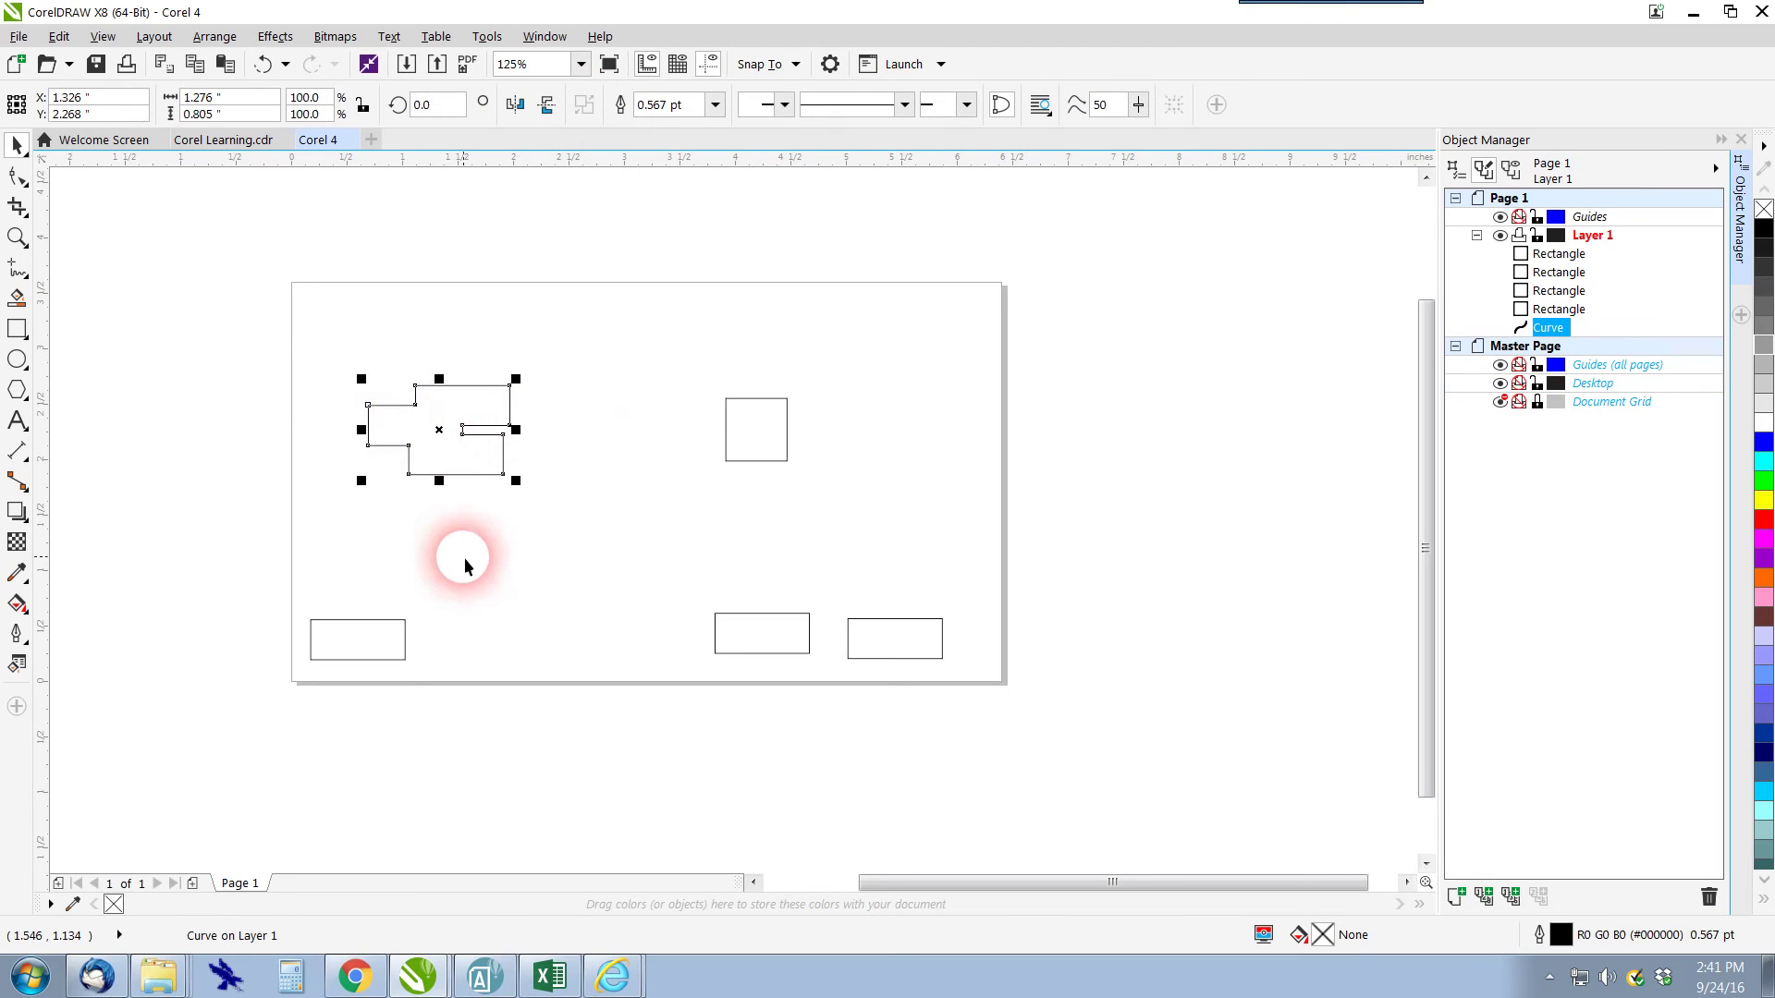
Reshape the welded curve with the Shape tool, pulling its lower-right corner down and its upper-right corner outward and up
left_click(21, 178)
left_click(505, 464)
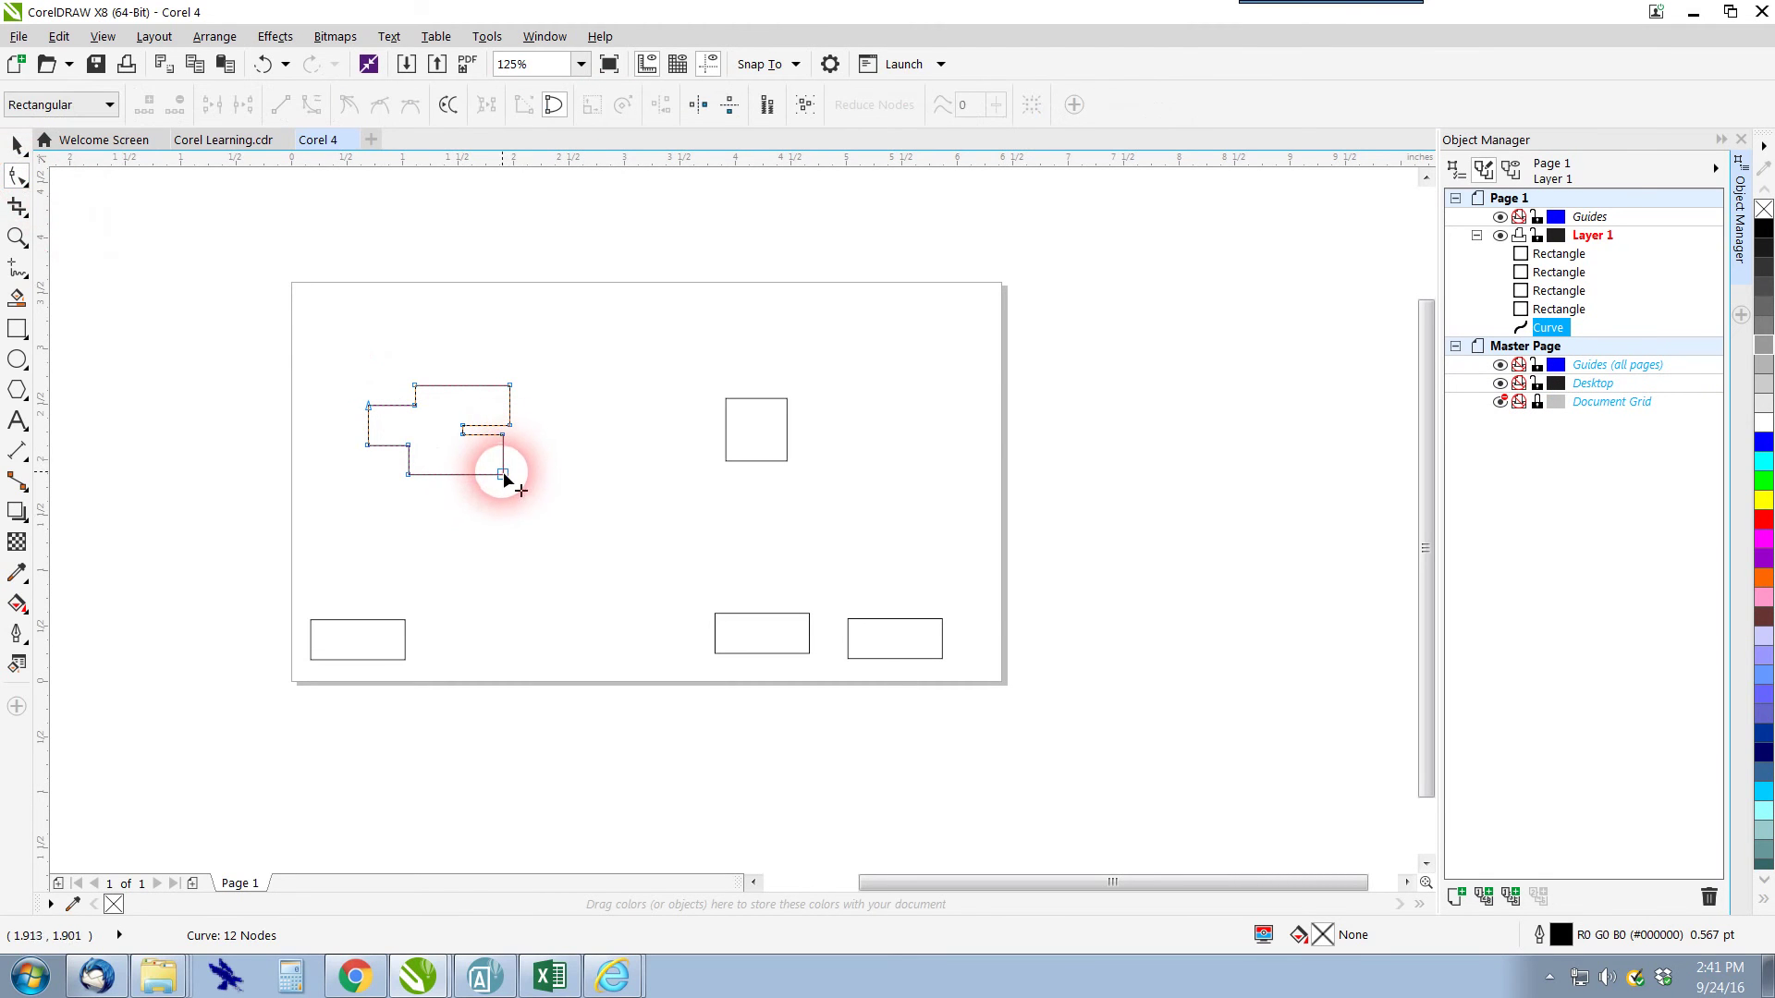
left_click_drag(503, 473, 496, 544)
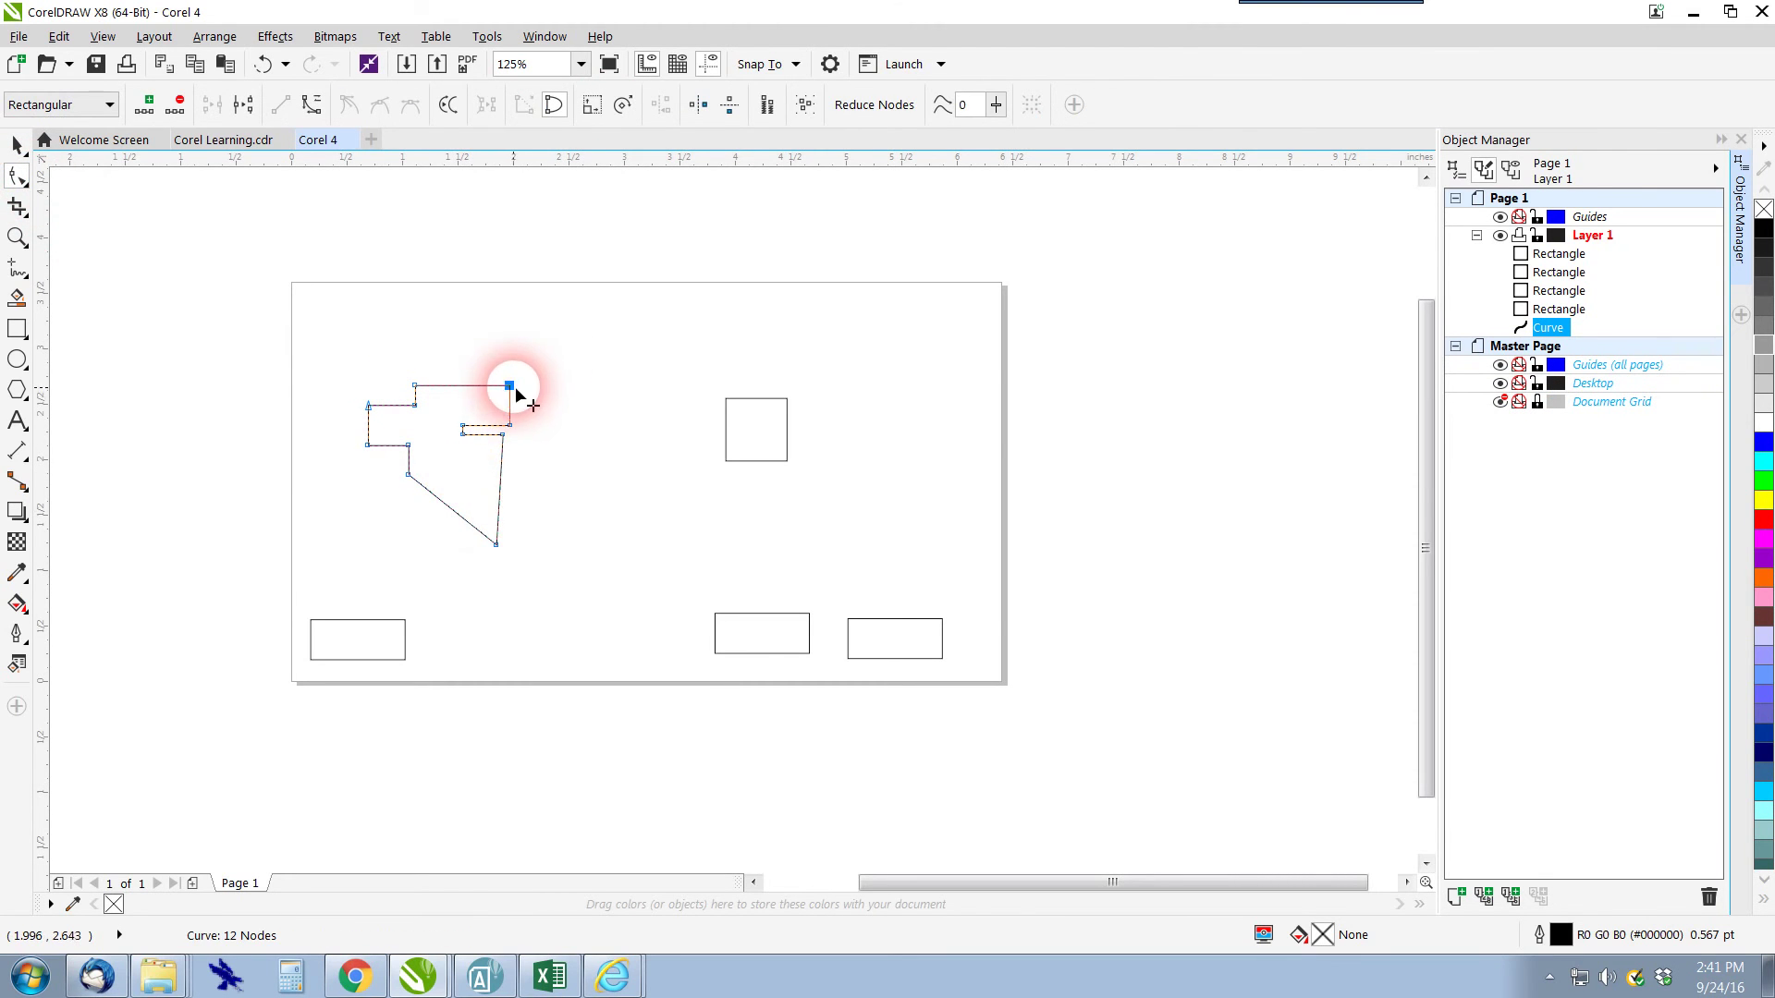
left_click_drag(515, 393, 552, 350)
left_click(303, 316)
left_click(17, 145)
left_click(689, 414)
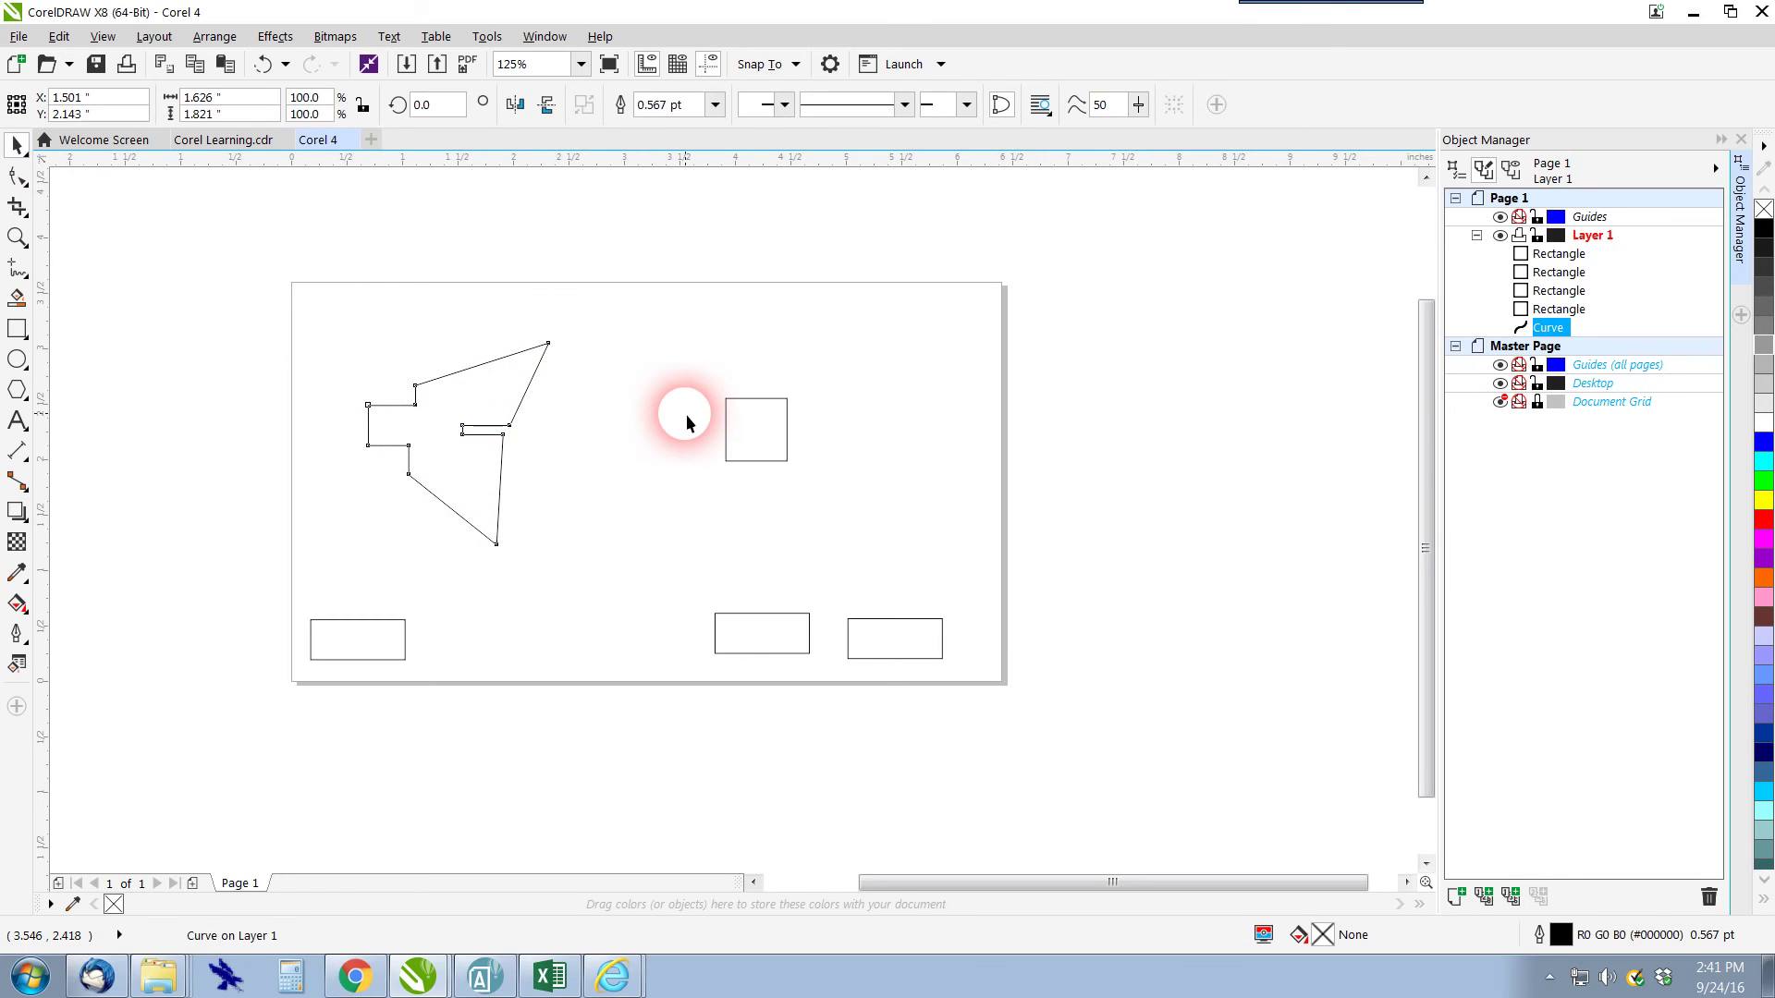
Move the left one of the two bottom-right rectangles up over the lower-right corner of the remaining square
left_click(747, 392)
left_click(811, 534)
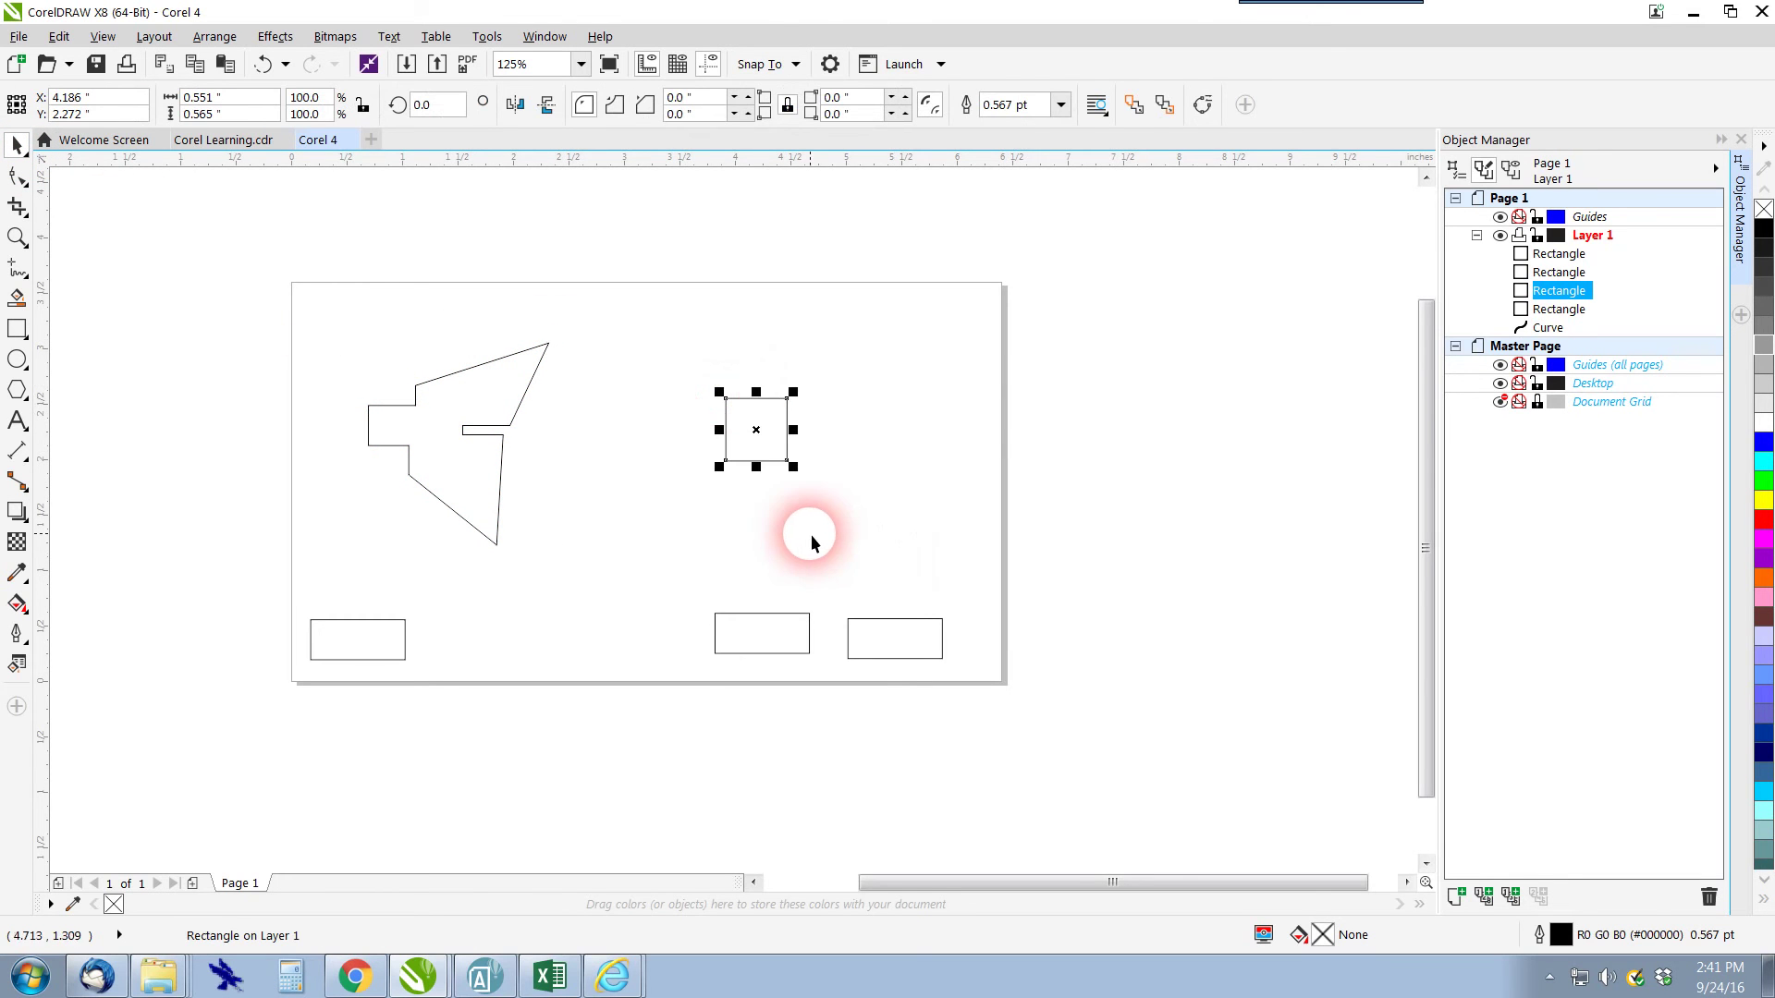
left_click_drag(698, 541, 1012, 708)
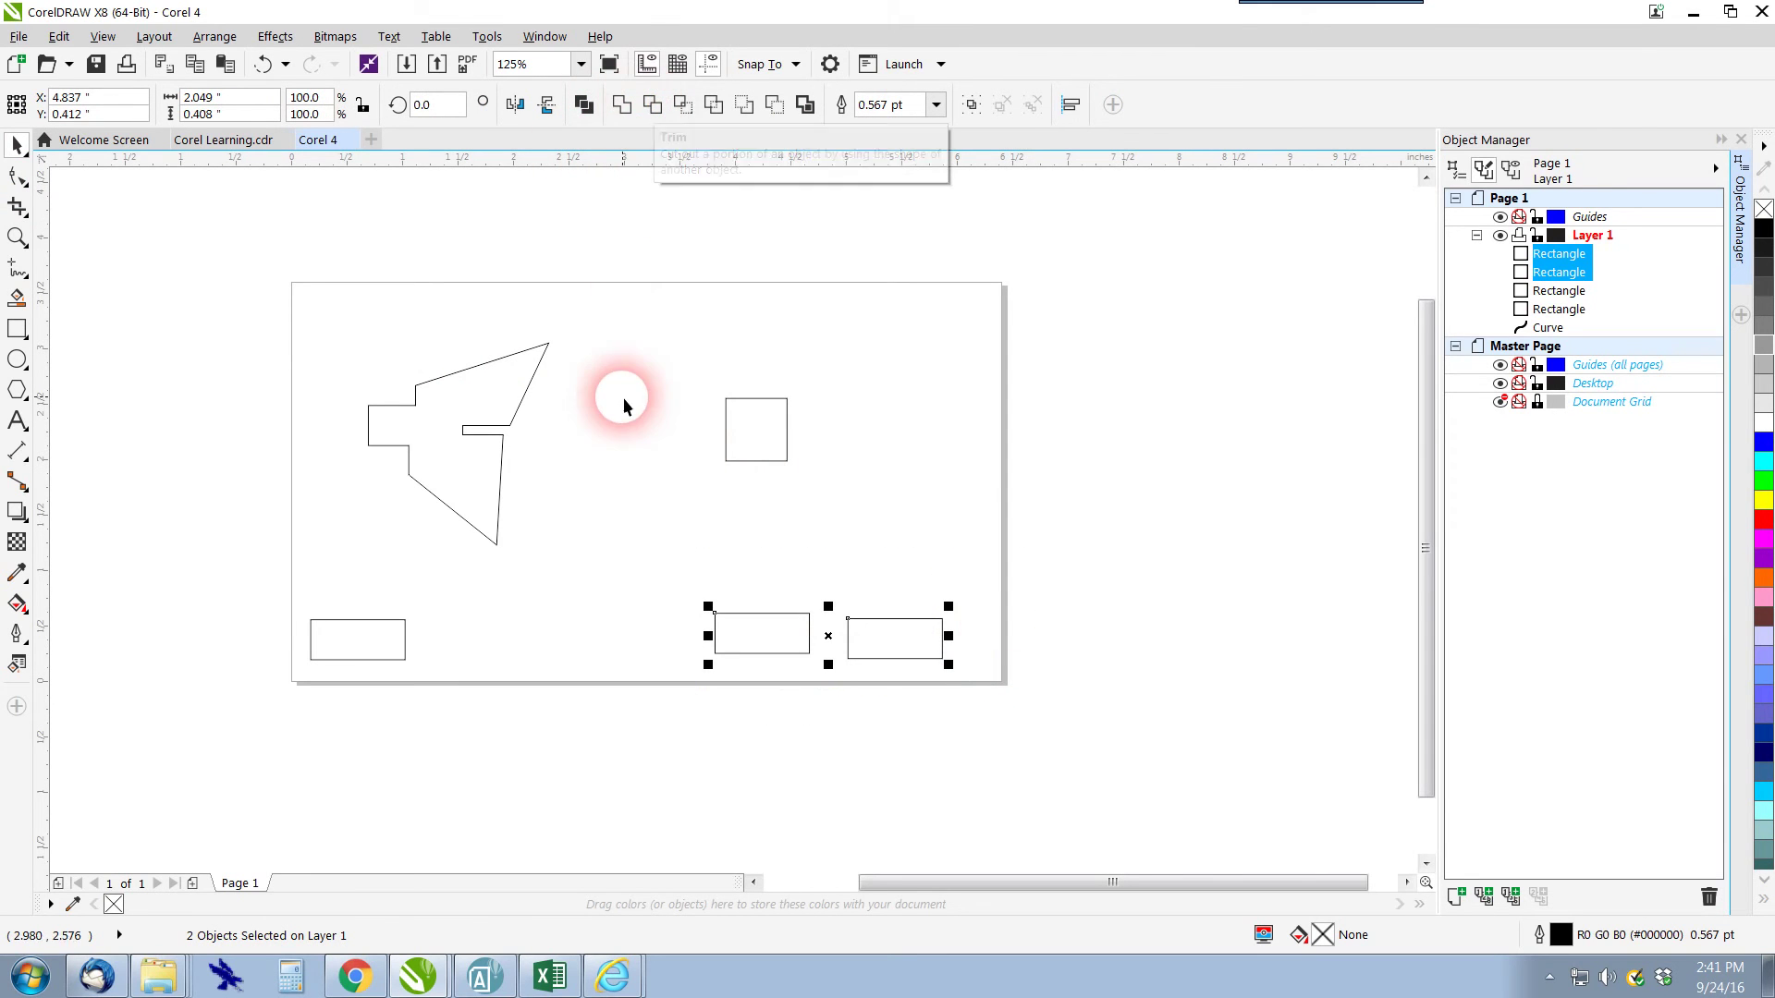
left_click(652, 108)
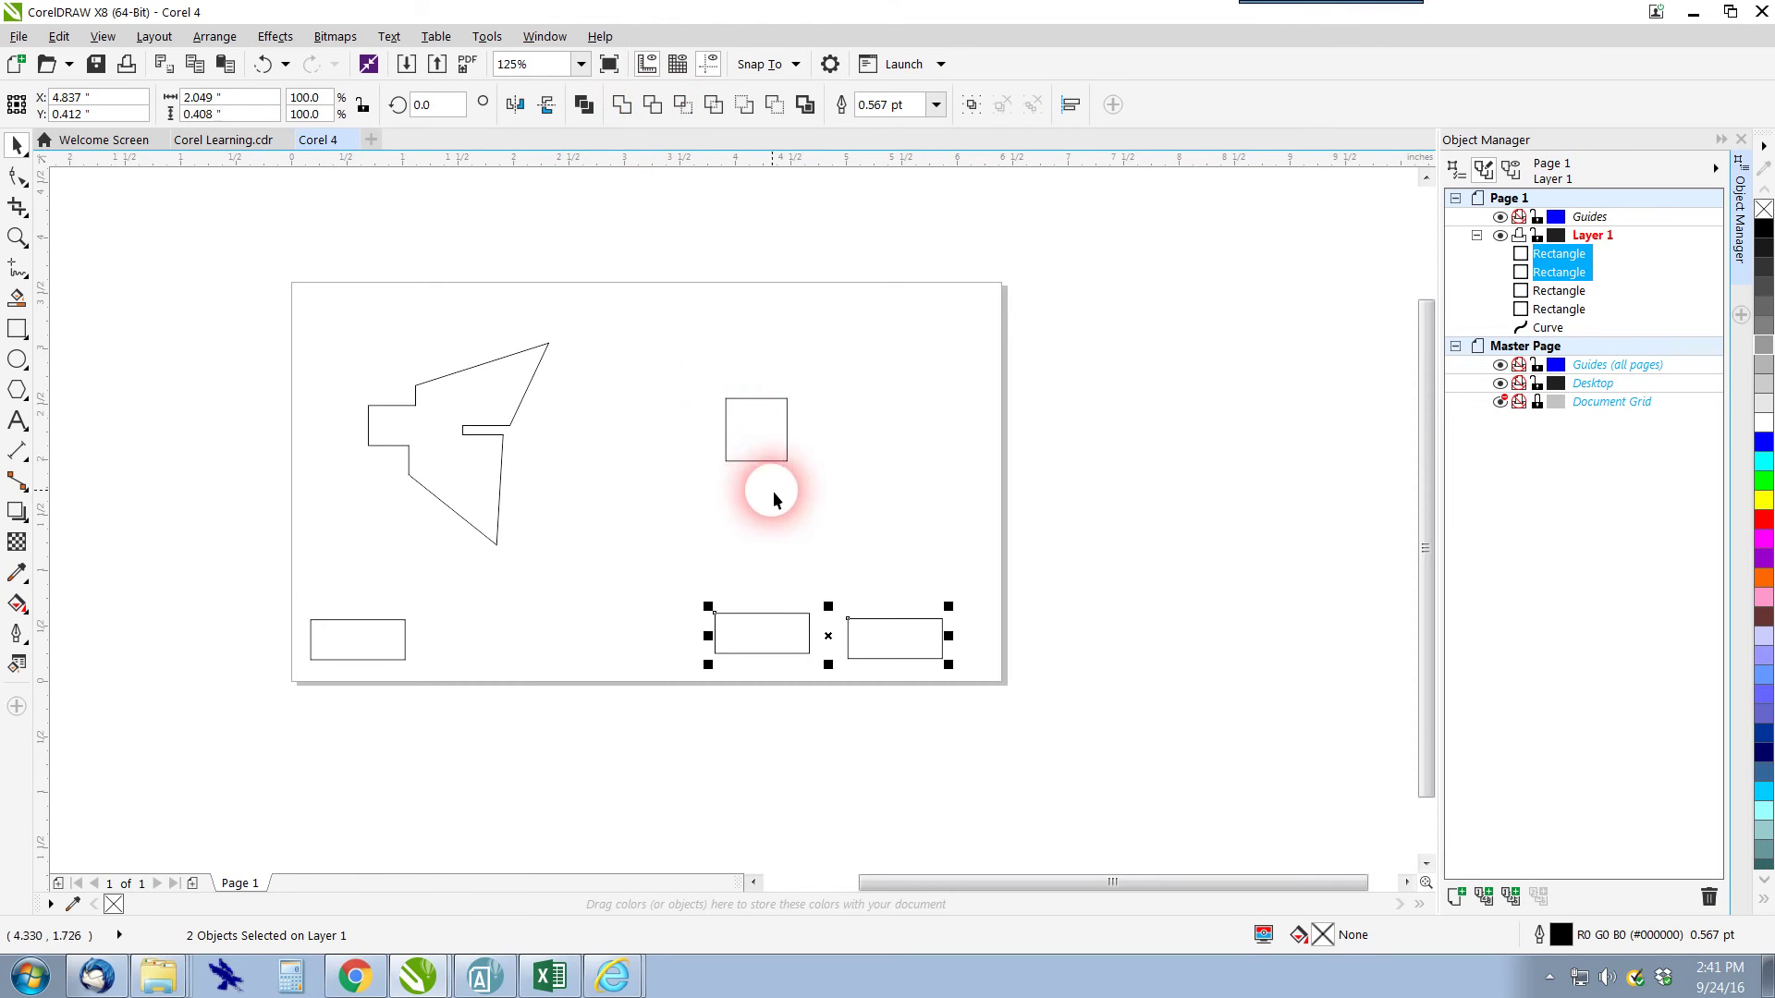
left_click(753, 457)
left_click_drag(747, 620, 781, 448)
left_click(792, 551)
left_click(811, 467)
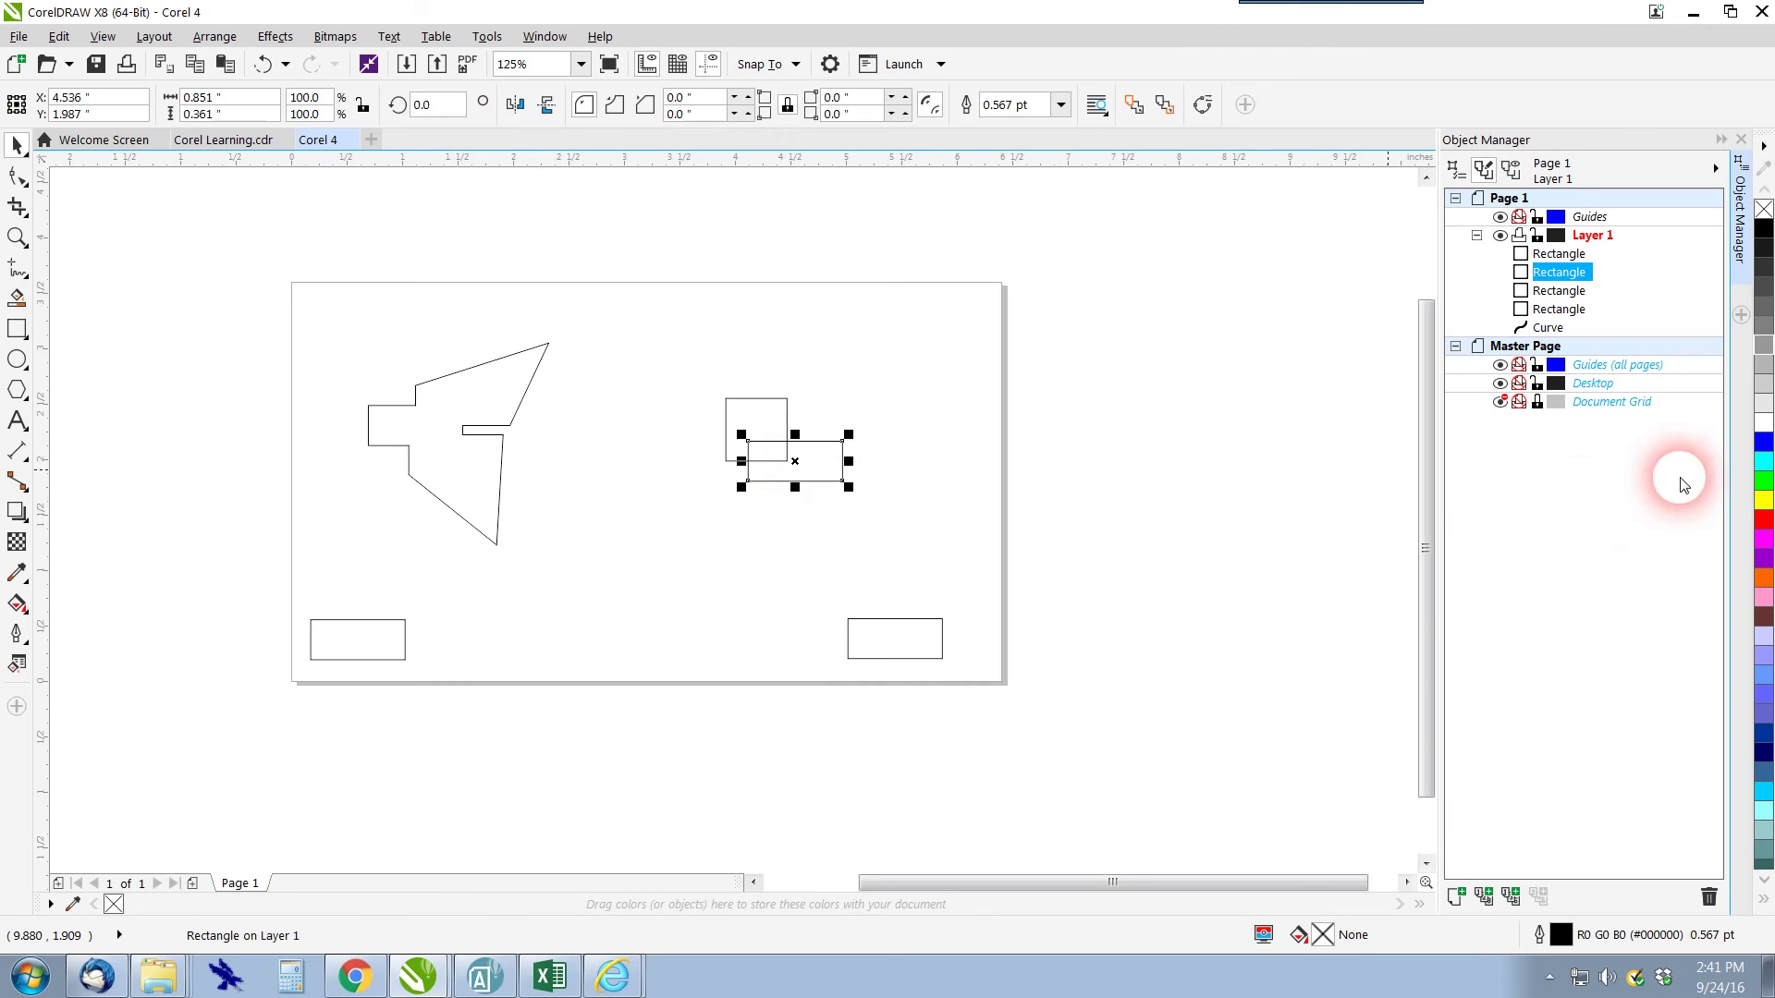
Fill the rectangle overlapping the square with blue and the square with green
left_click(1763, 442)
left_click(741, 404)
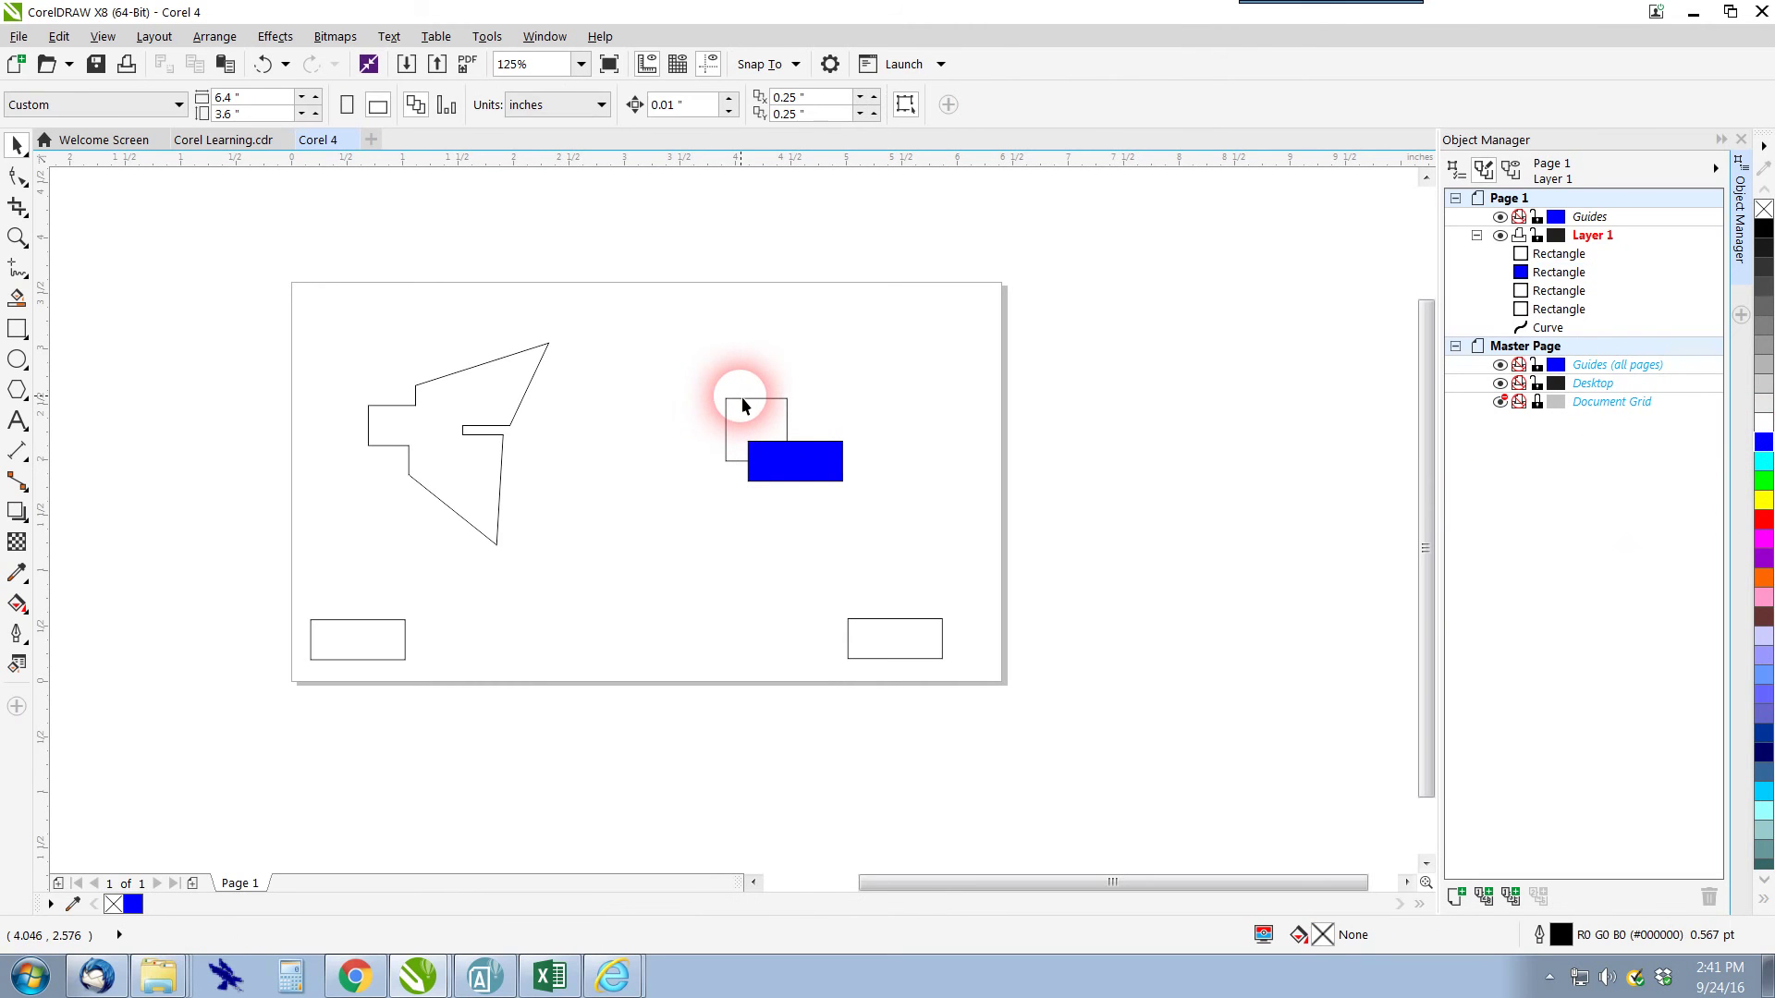
left_click(768, 405)
left_click(1762, 483)
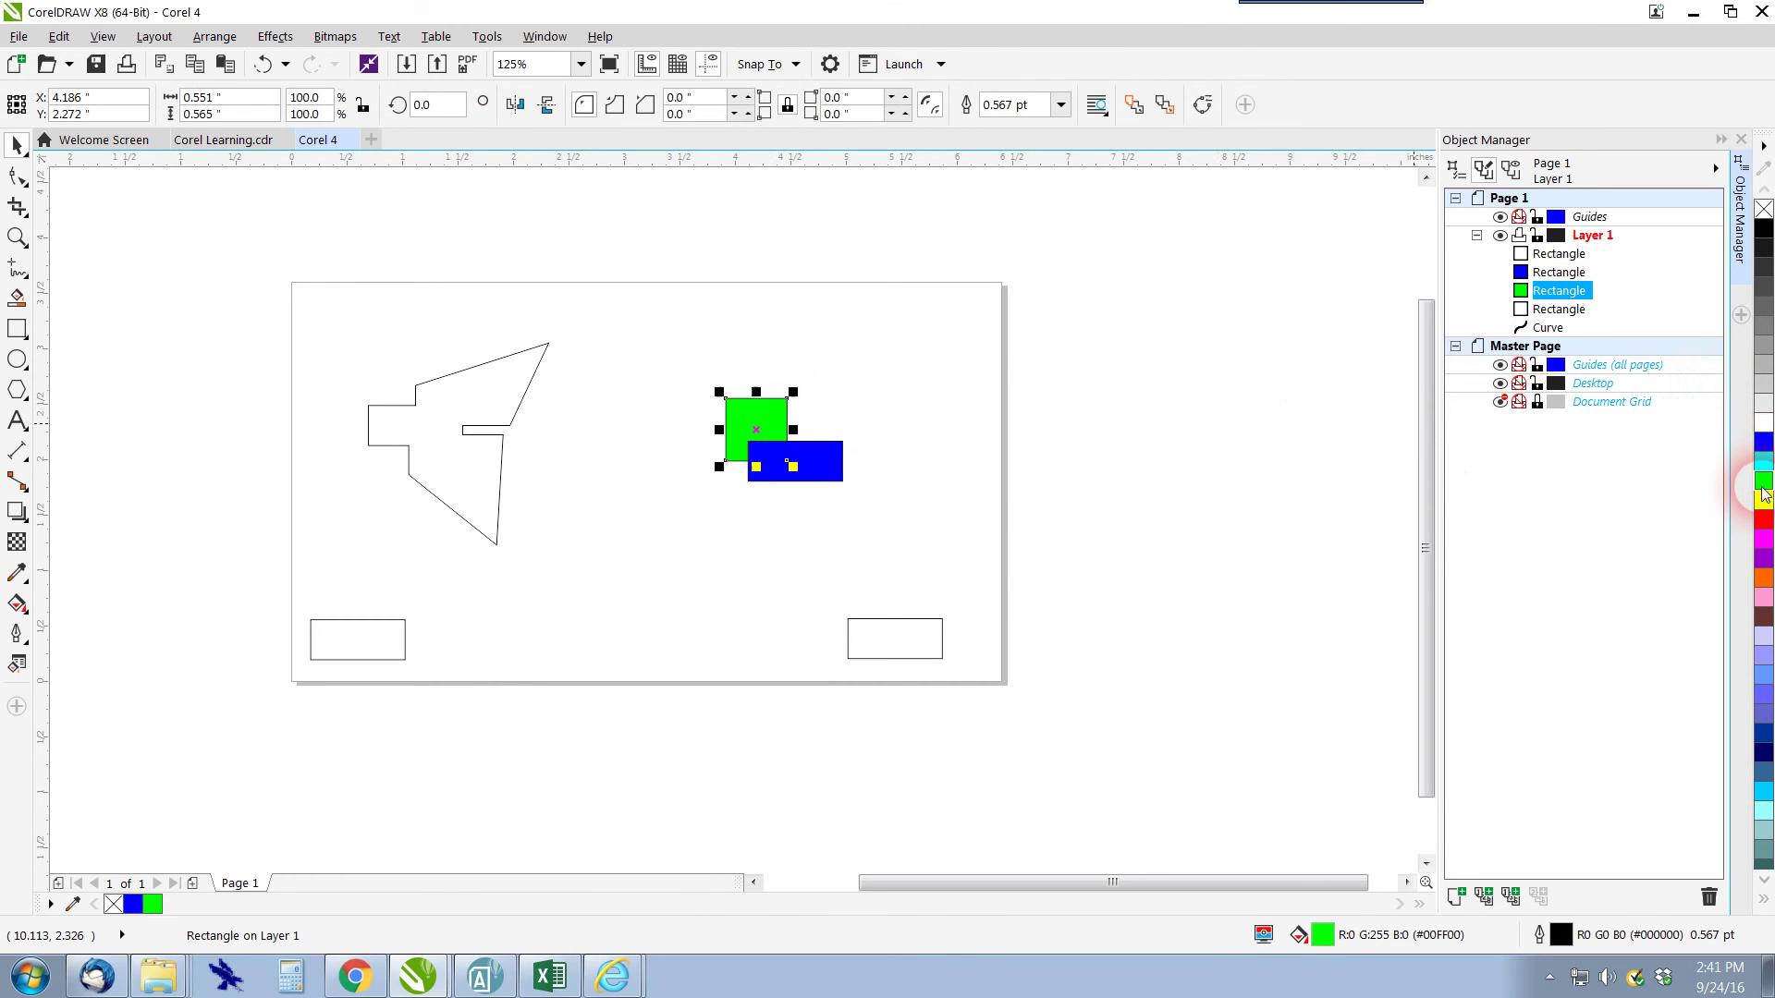
left_click(1048, 535)
Trim the green square with the overlapping blue rectangle and move the two pieces apart
left_click(792, 432)
left_click_drag(913, 506, 912, 506)
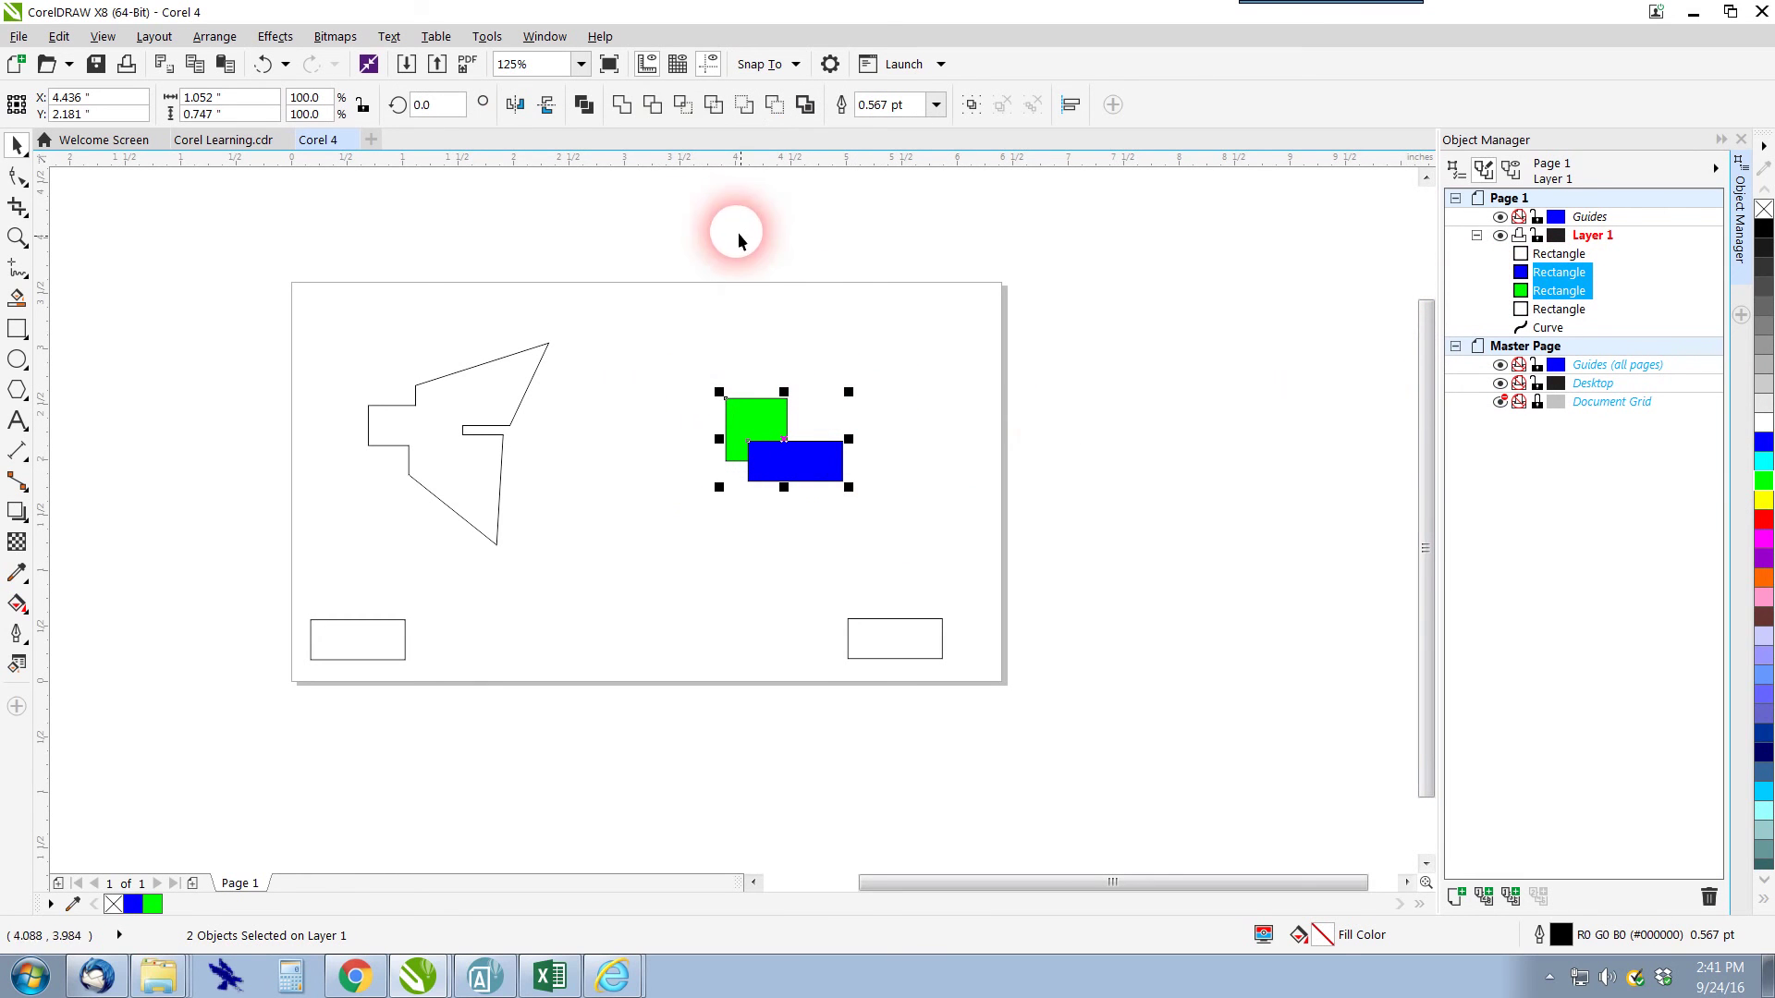
left_click(652, 106)
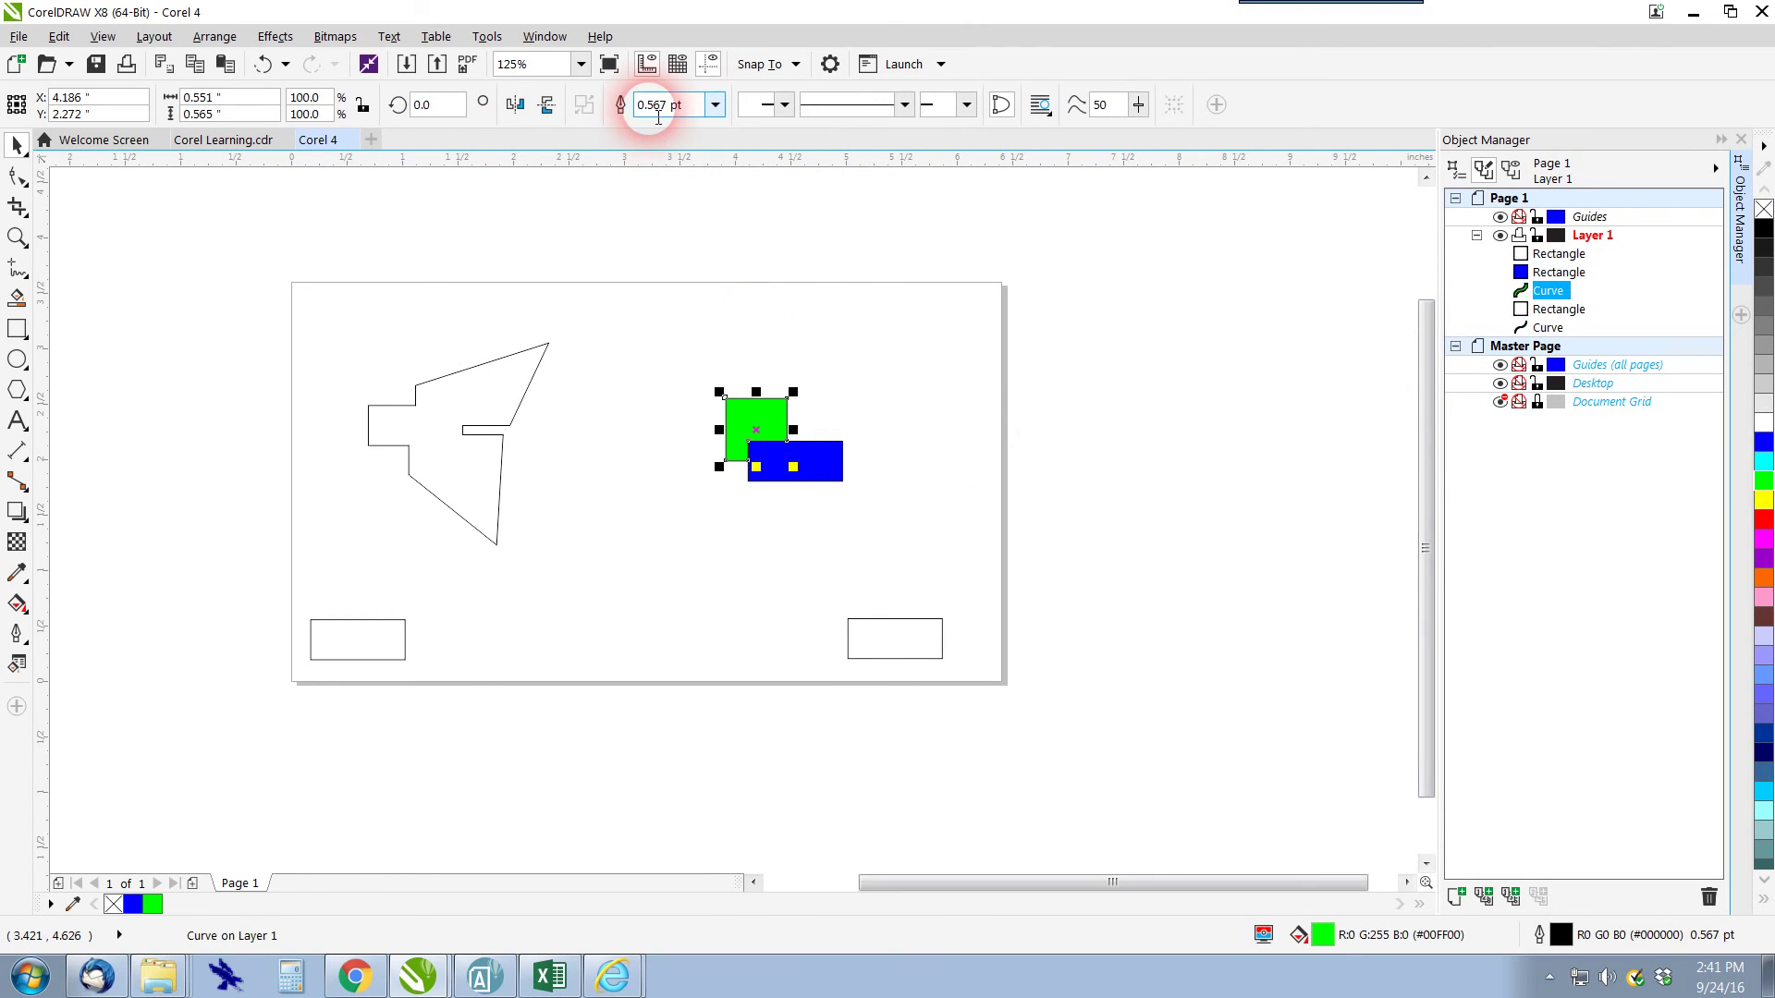
left_click_drag(789, 442, 795, 514)
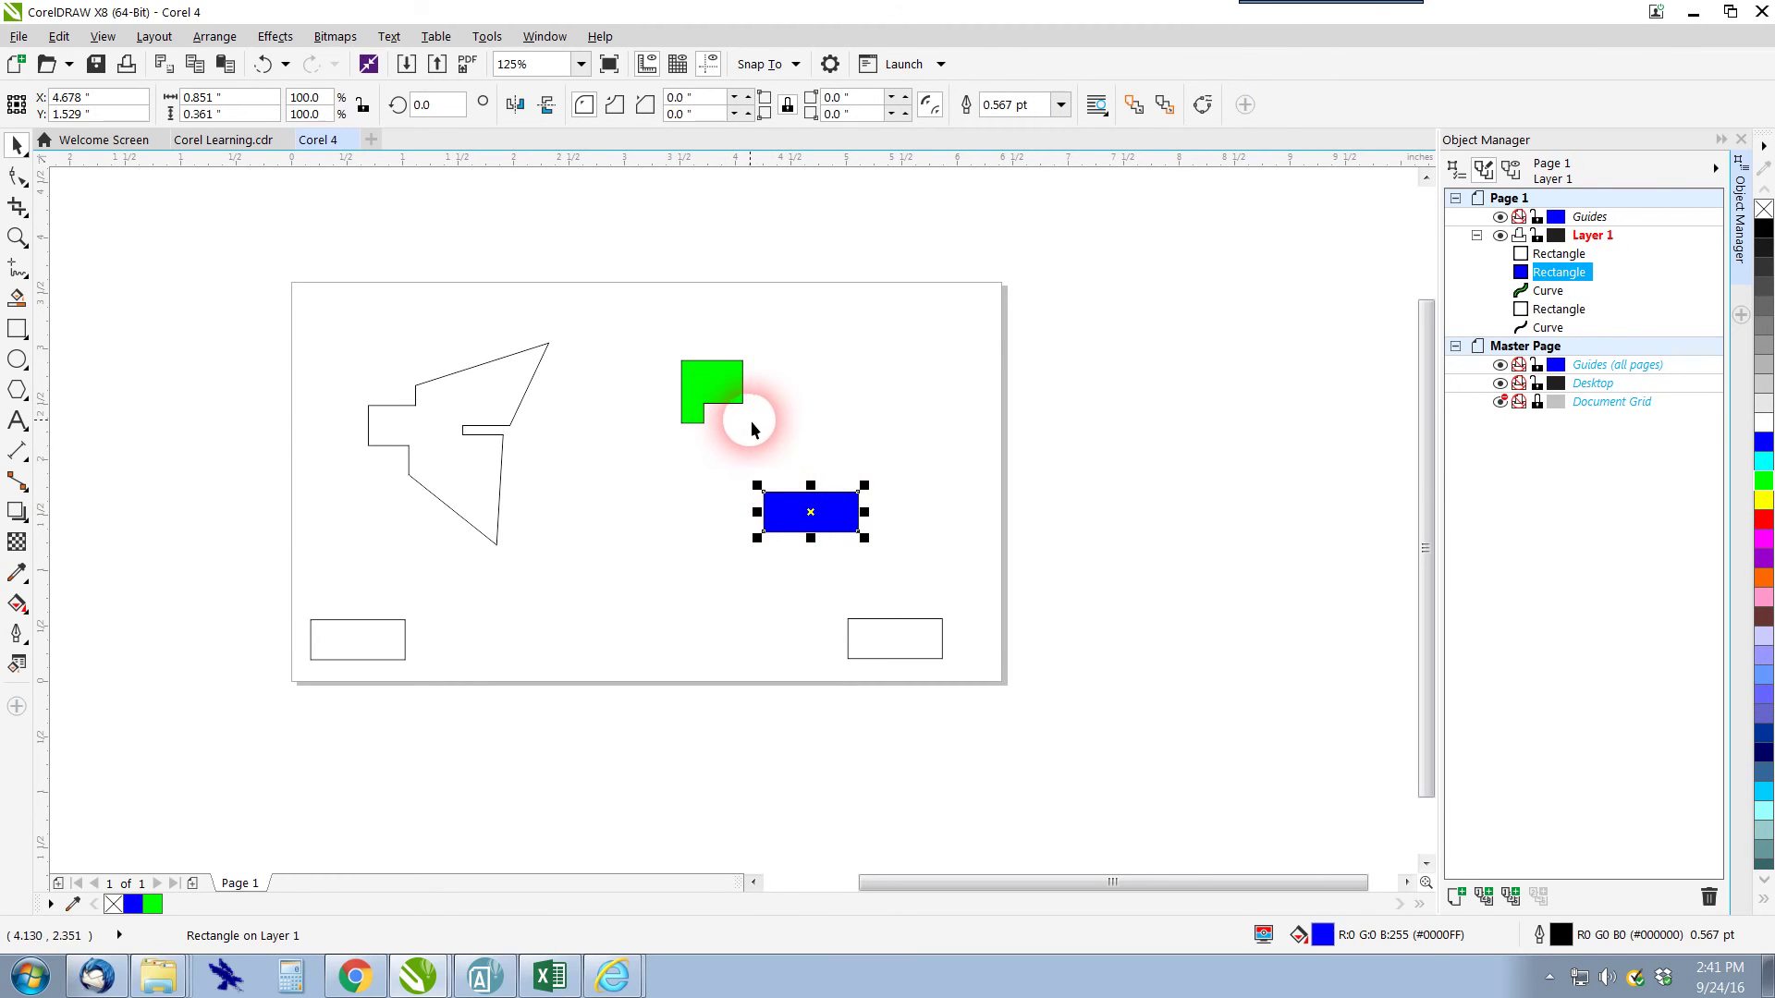
Overlap the green shape's upper right with the blue rectangle and its left side with the bottom-right rectangle filled red
left_click_drag(796, 512, 753, 363)
left_click(877, 625)
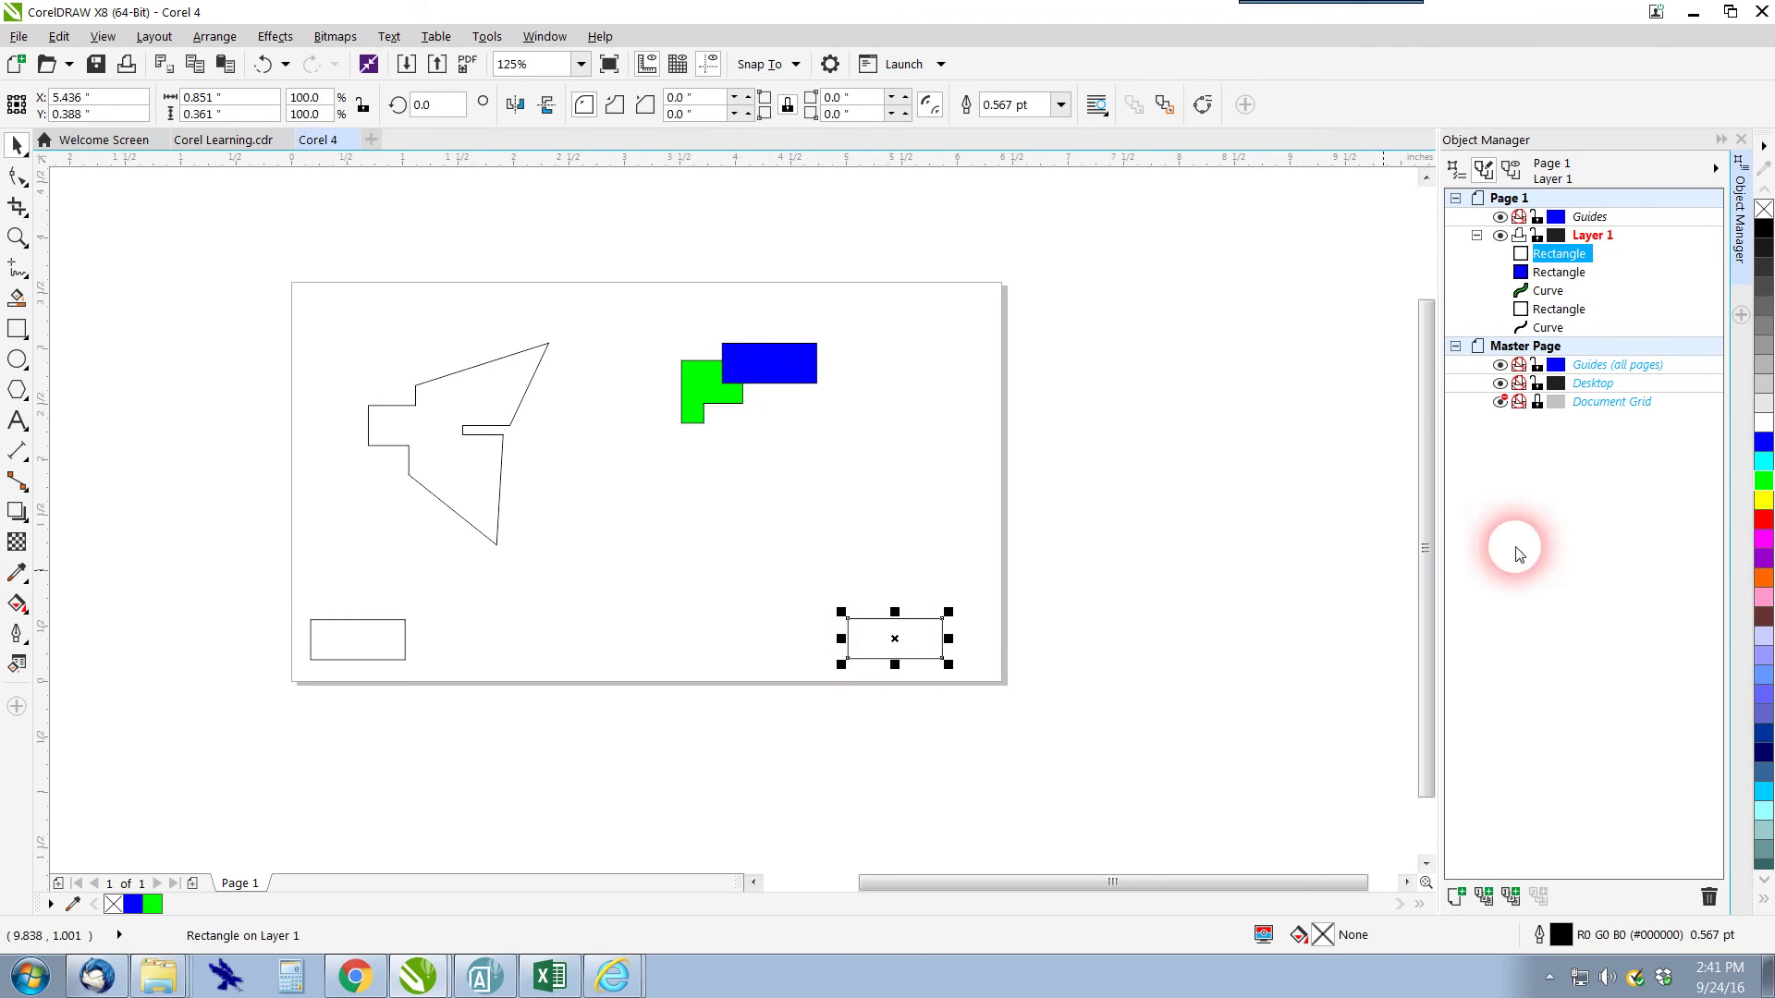
left_click(1764, 520)
left_click_drag(929, 629, 682, 391)
Trim the green shape with the red and blue rectangles and move it down clear of them
left_click_drag(573, 313, 864, 464)
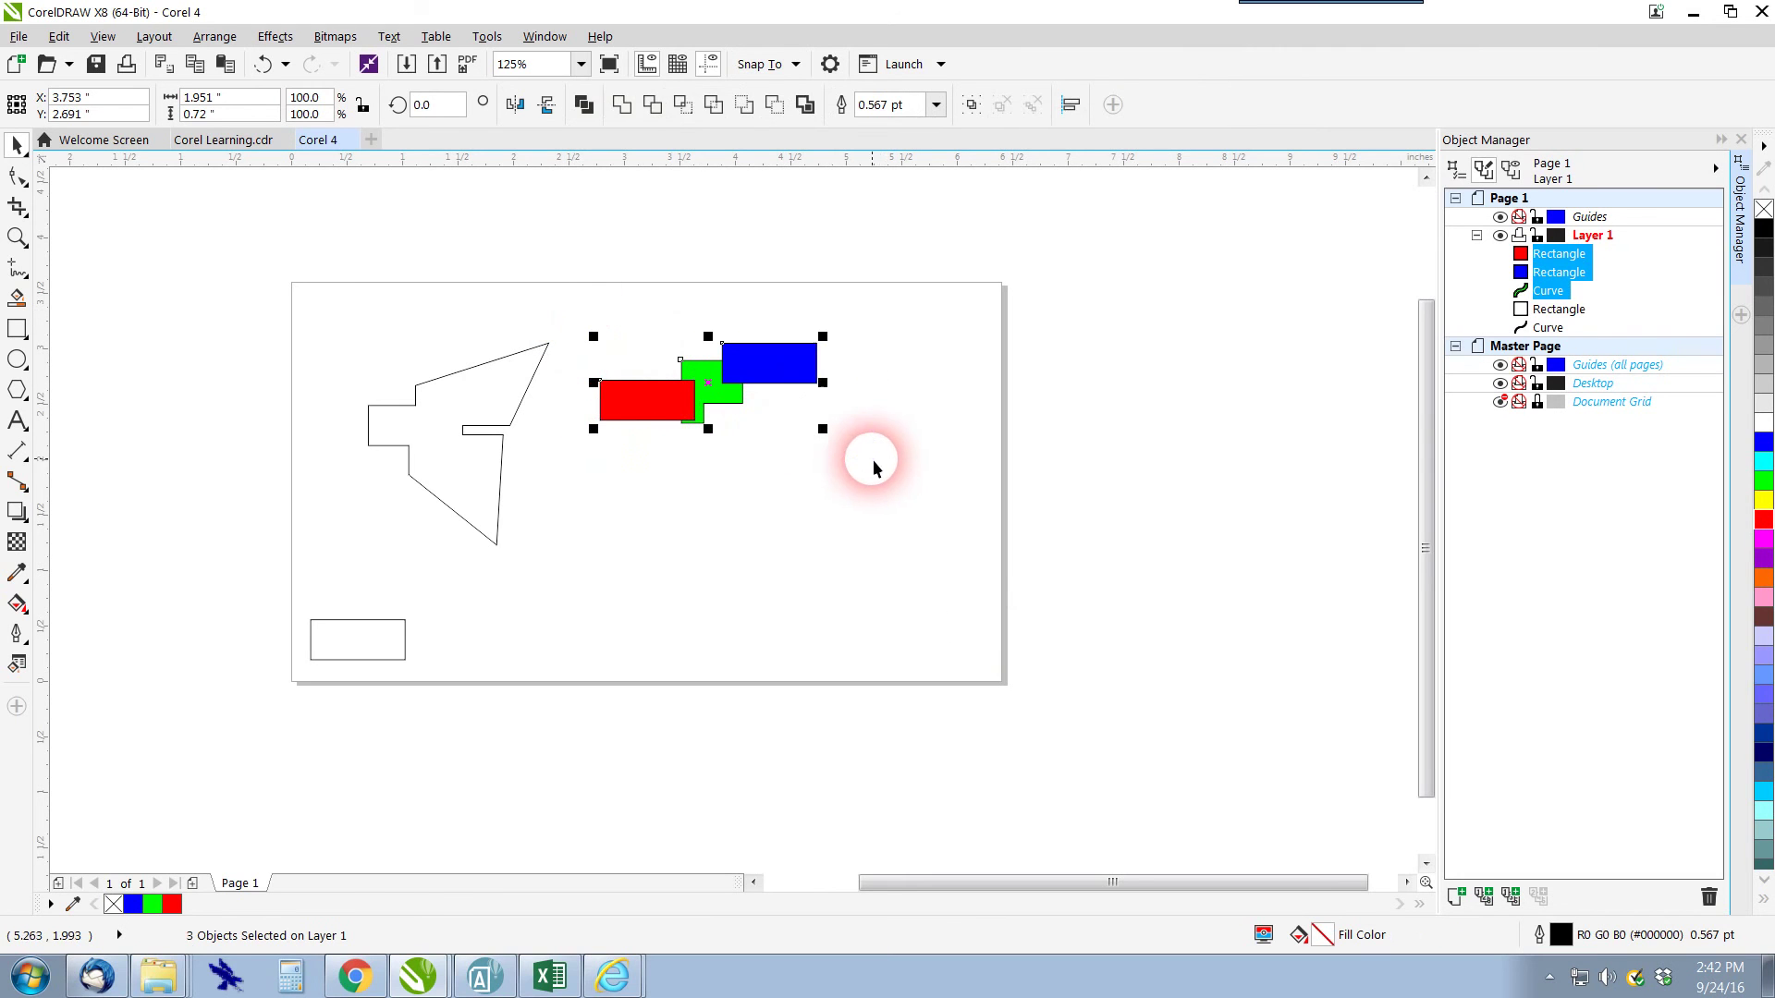
left_click(666, 110)
left_click(792, 527)
left_click_drag(712, 401, 731, 483)
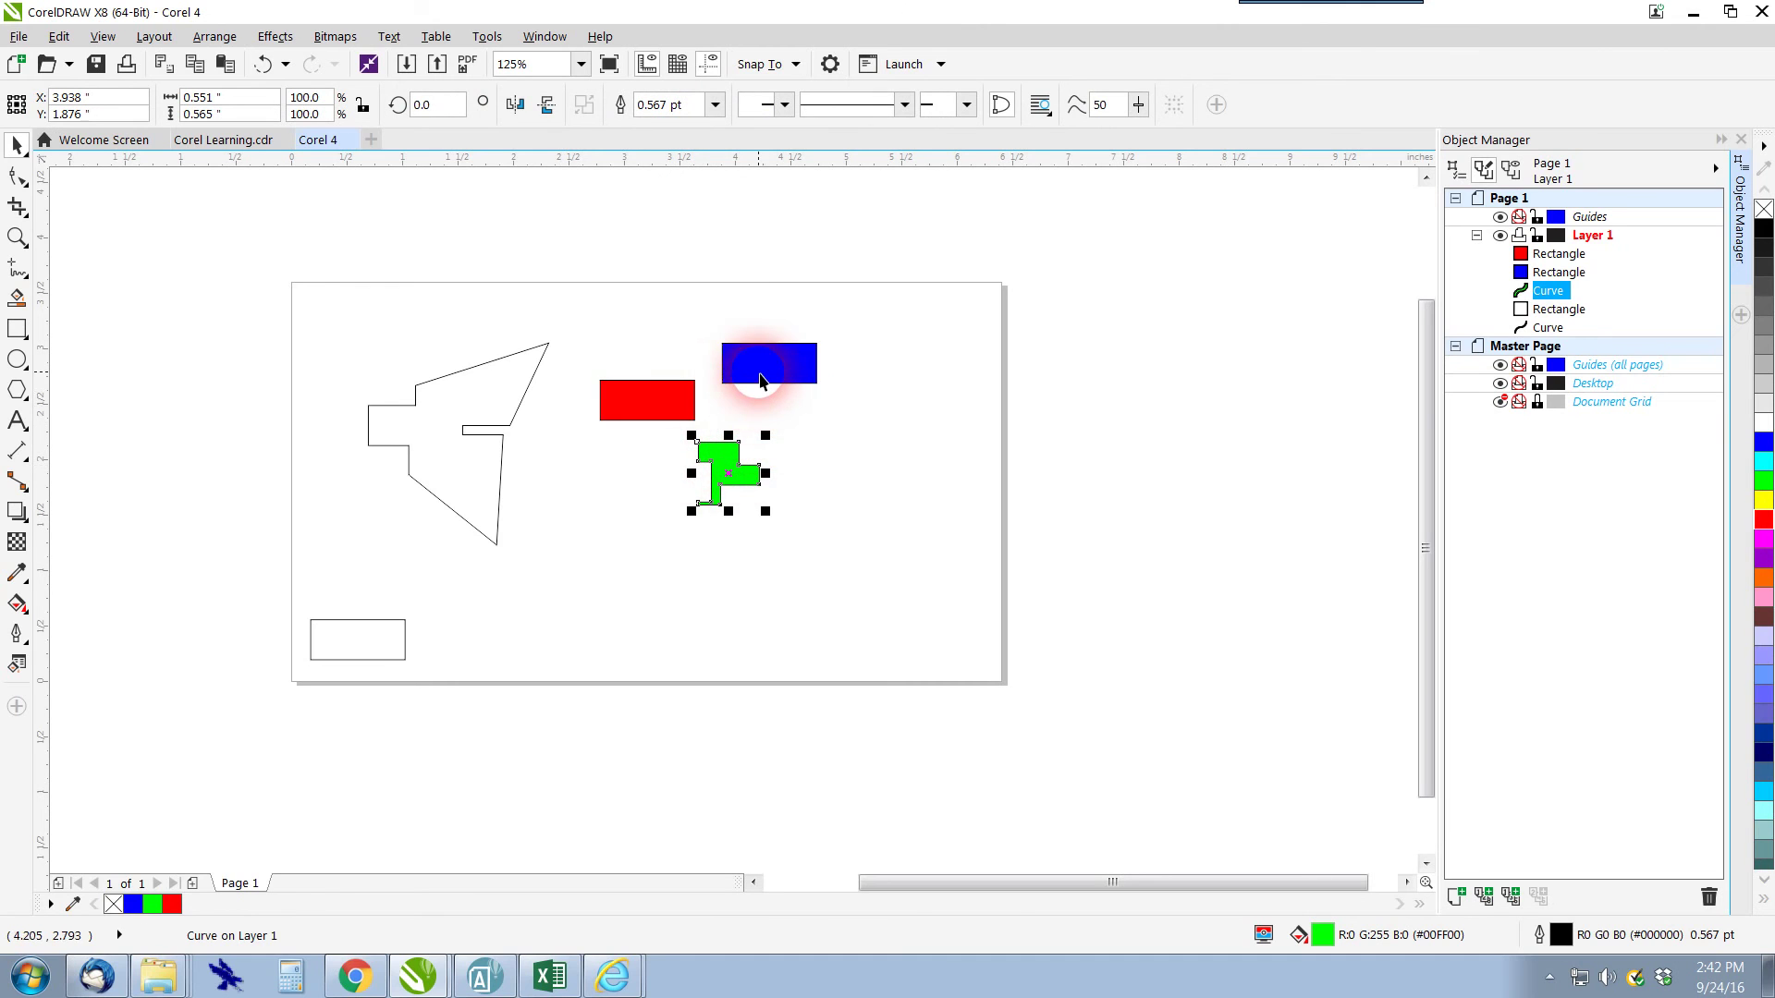
left_click(642, 390)
left_click(786, 364)
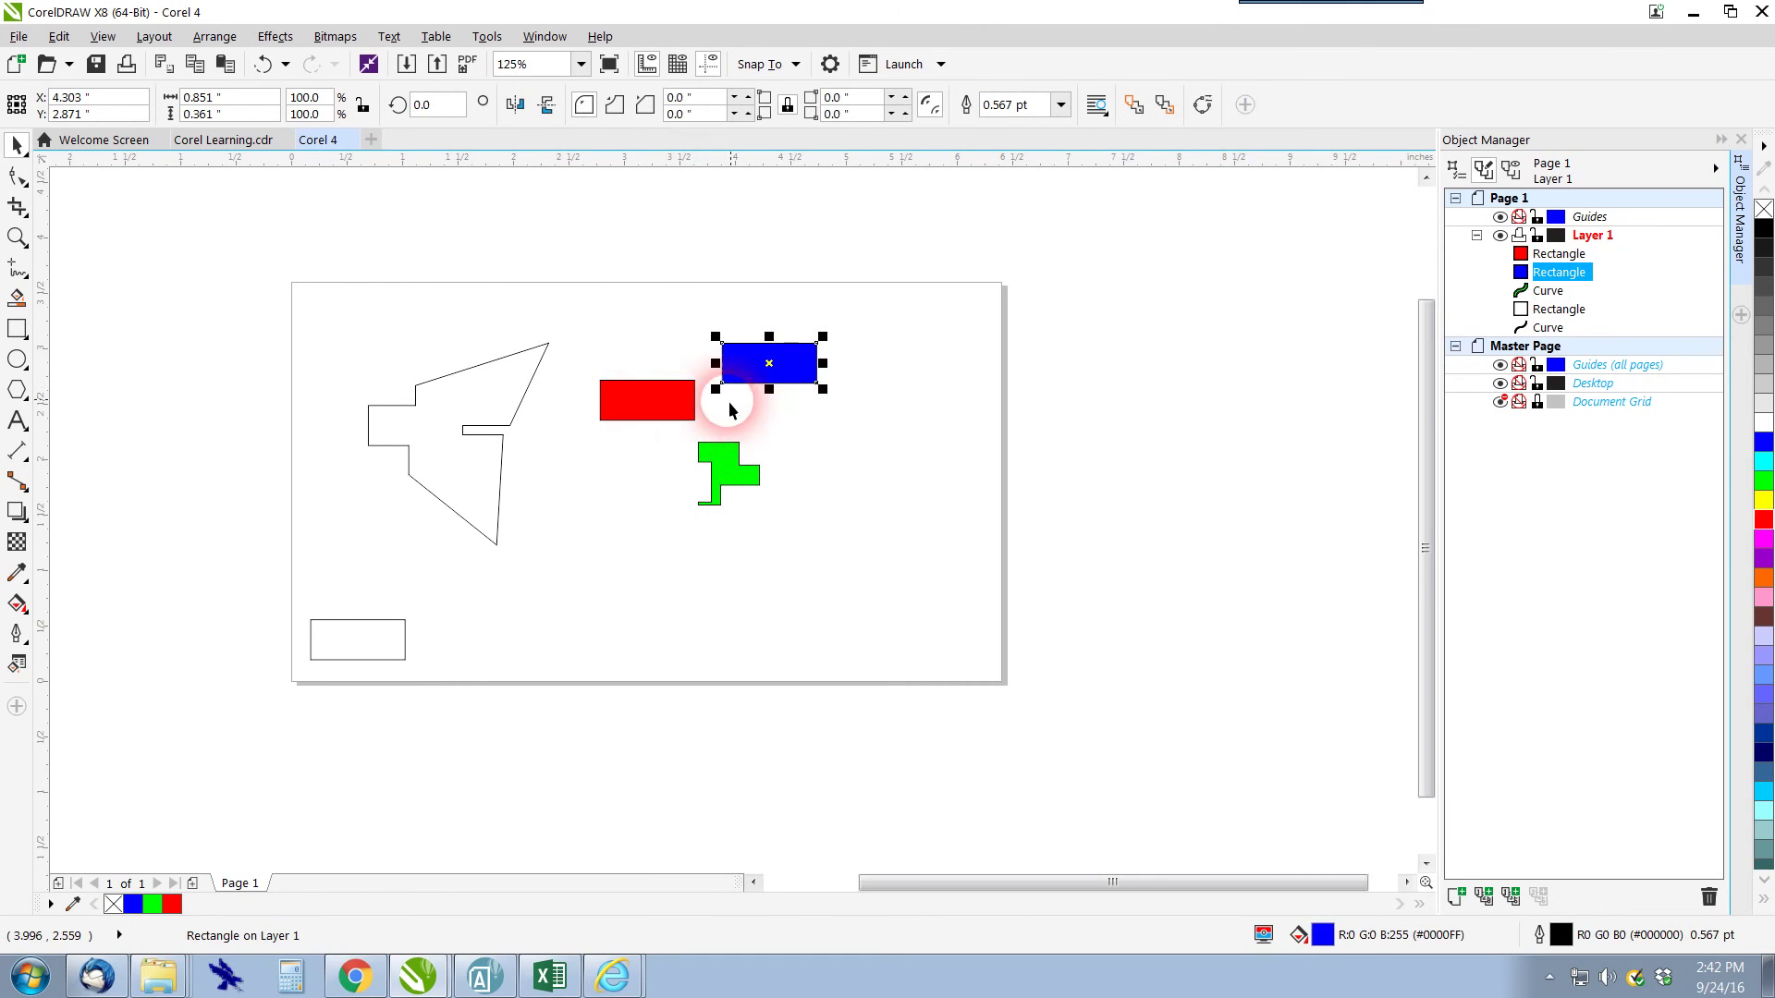
left_click(750, 482)
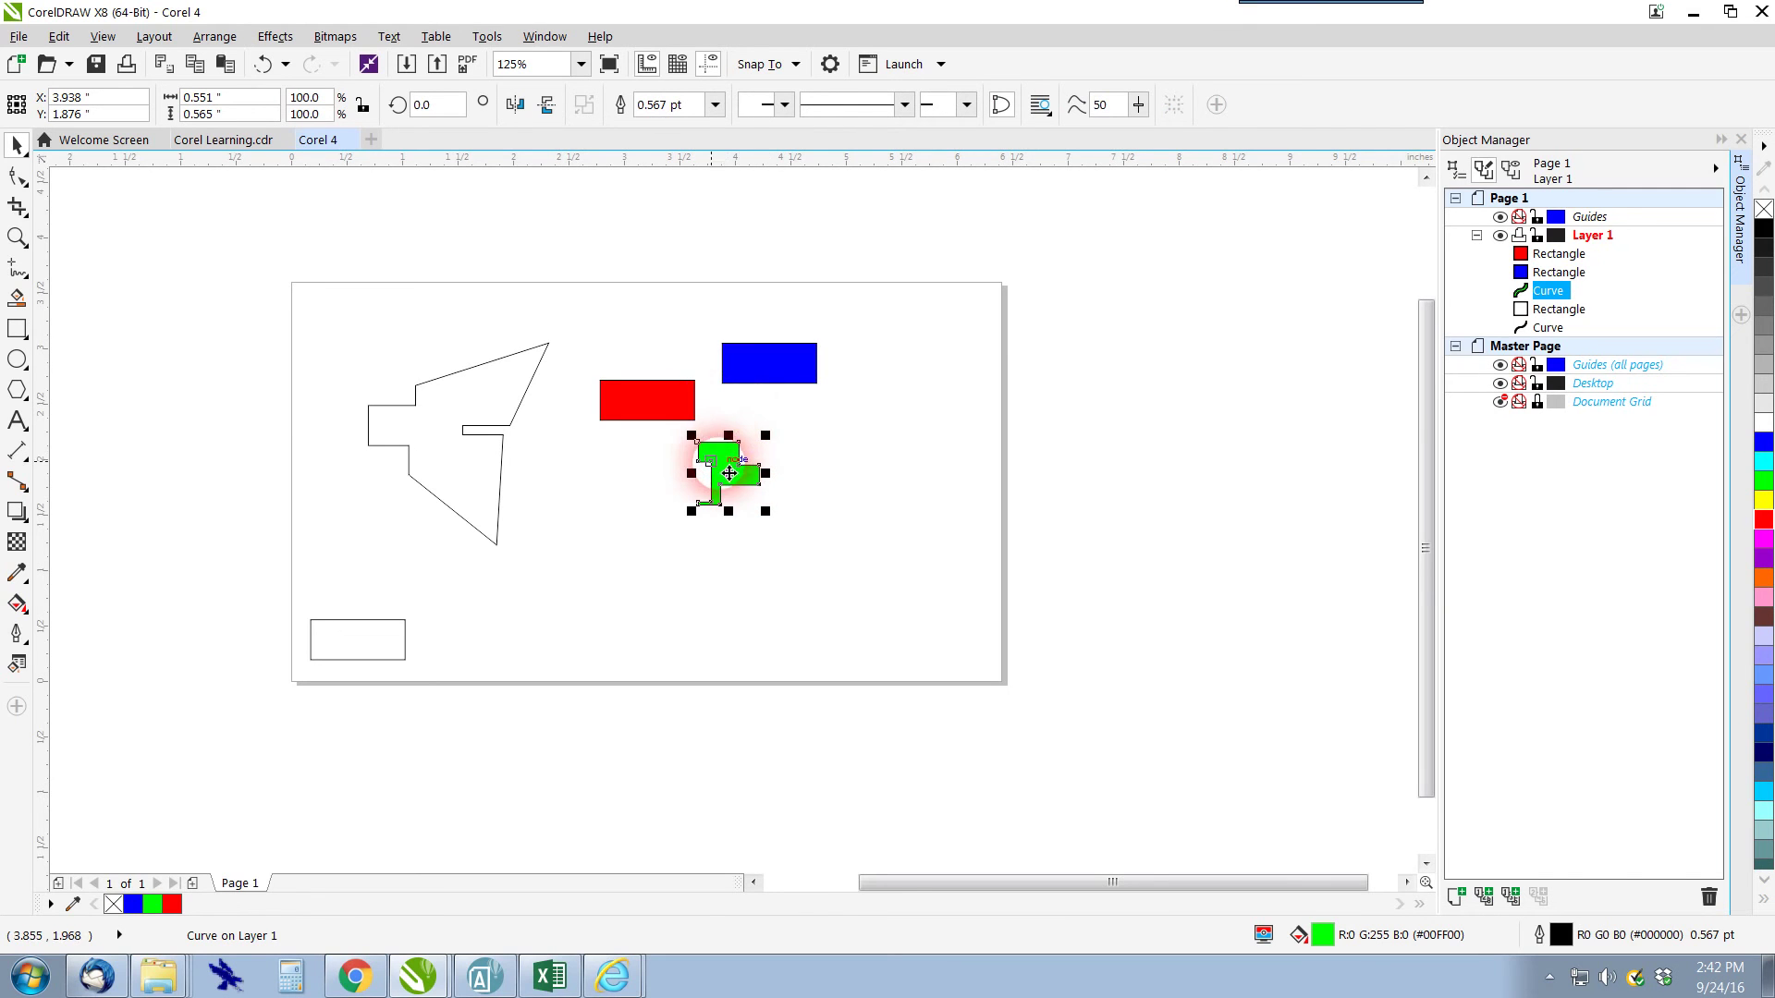
Move the red rectangle over the blue one's lower-left corner and the green shape beneath the blue one's lower-right corner
left_click(786, 382)
left_click_drag(670, 422, 722, 410)
left_click_drag(724, 478, 809, 404)
left_click(801, 467)
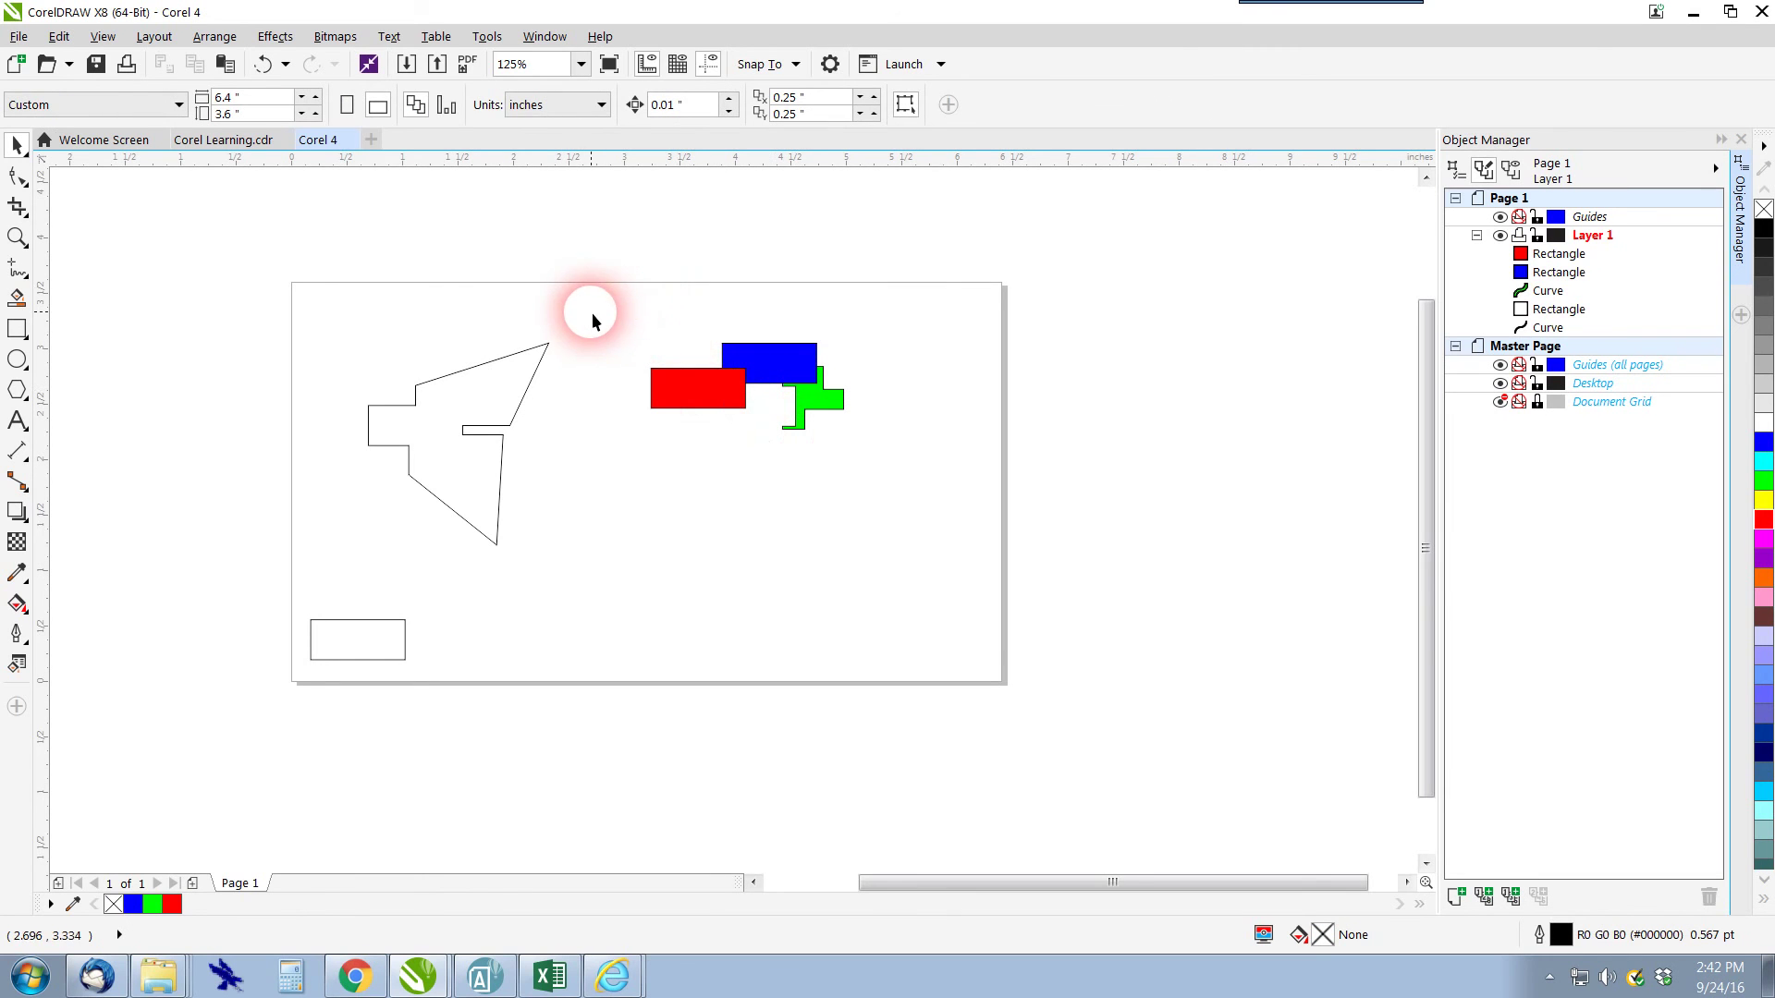
left_click_drag(562, 296, 879, 484)
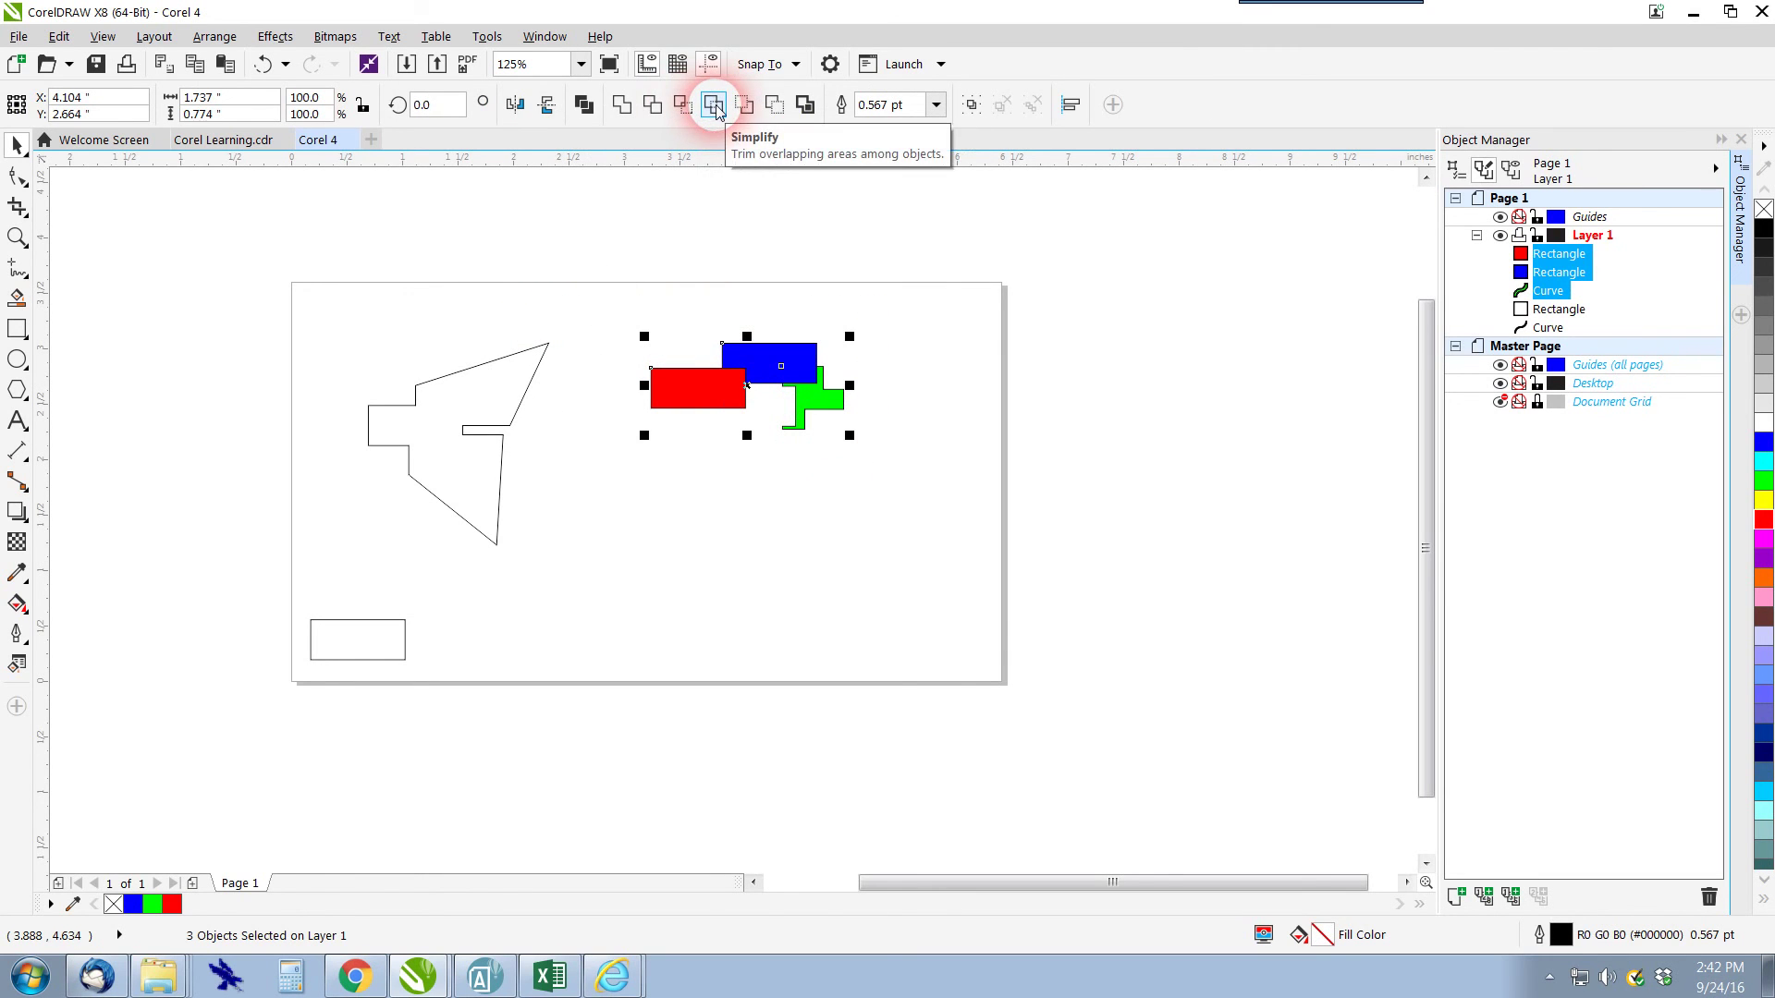
left_click(908, 475)
left_click(721, 408)
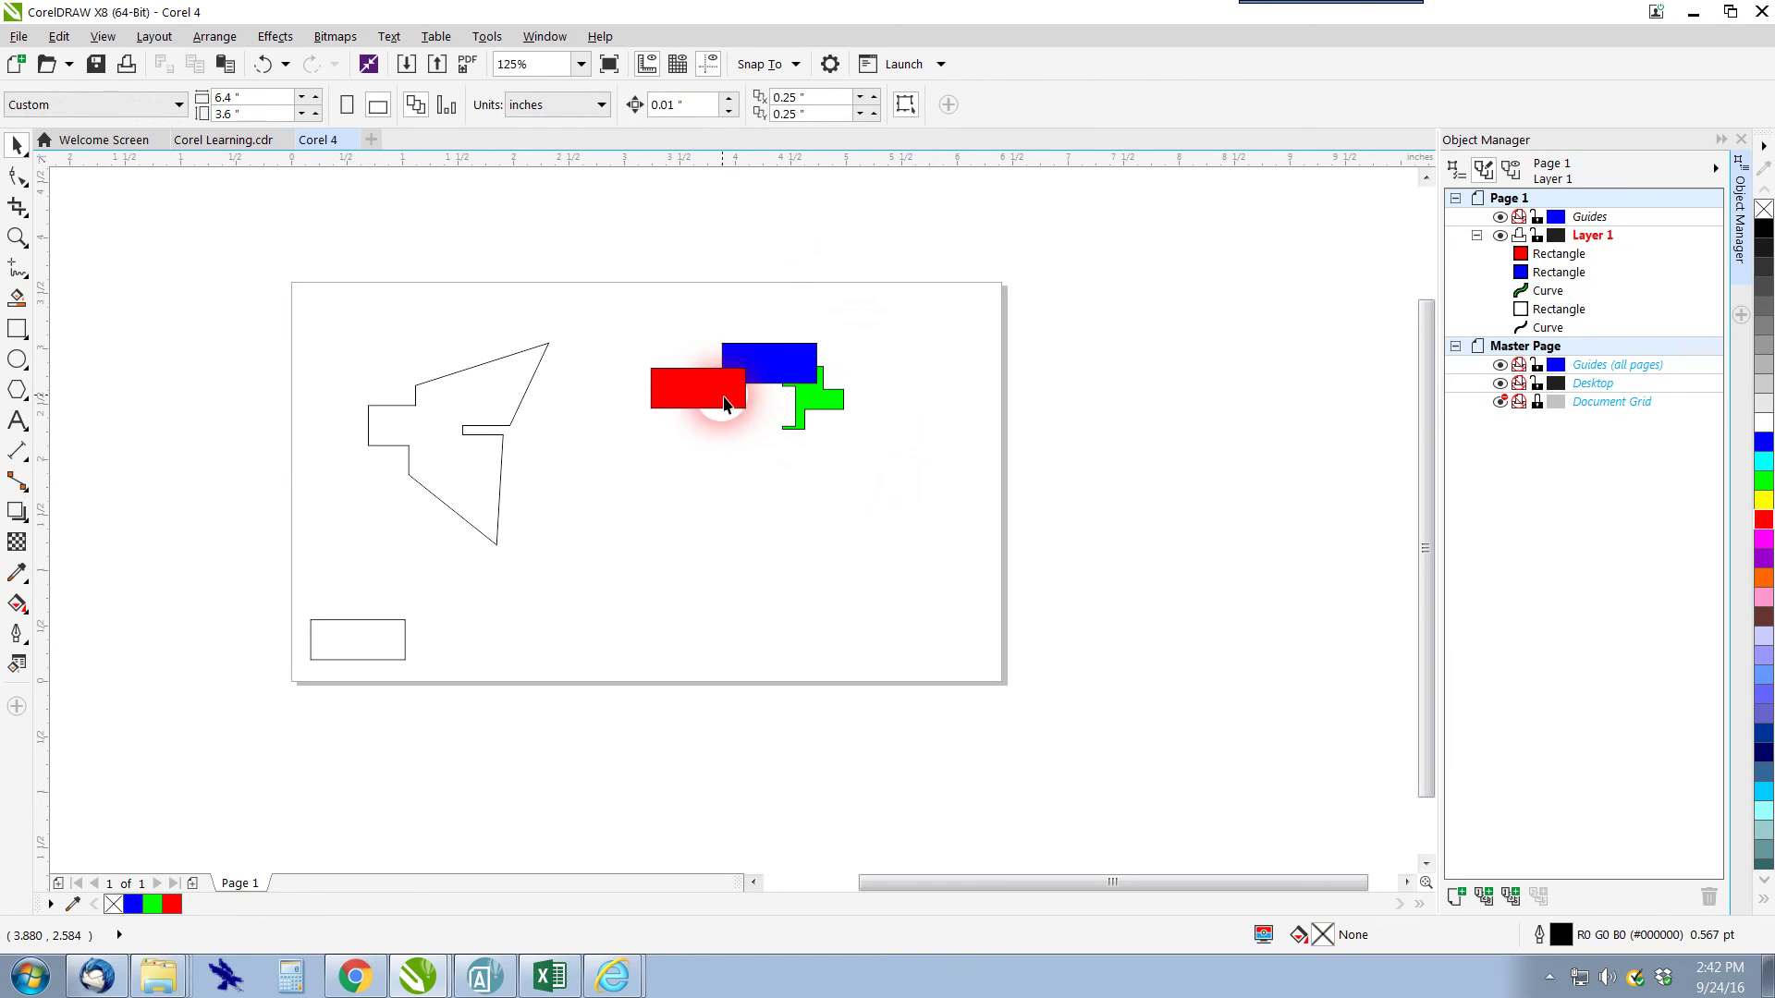
Adjust the coloured shapes' positions so the red rectangle covers more of the blue one
scroll(721, 407, "up", 1)
left_click_drag(727, 540, 668, 599)
left_click_drag(785, 488, 745, 473)
mouse_move(930, 512)
left_mouse_down()
mouse_move(953, 532)
mouse_move(899, 499)
left_mouse_up()
left_click_drag(653, 561, 719, 477)
left_click(590, 370)
Simplify the three overlapping coloured shapes and move the green shape down-right, away from the blue one
left_click_drag(522, 362, 1074, 695)
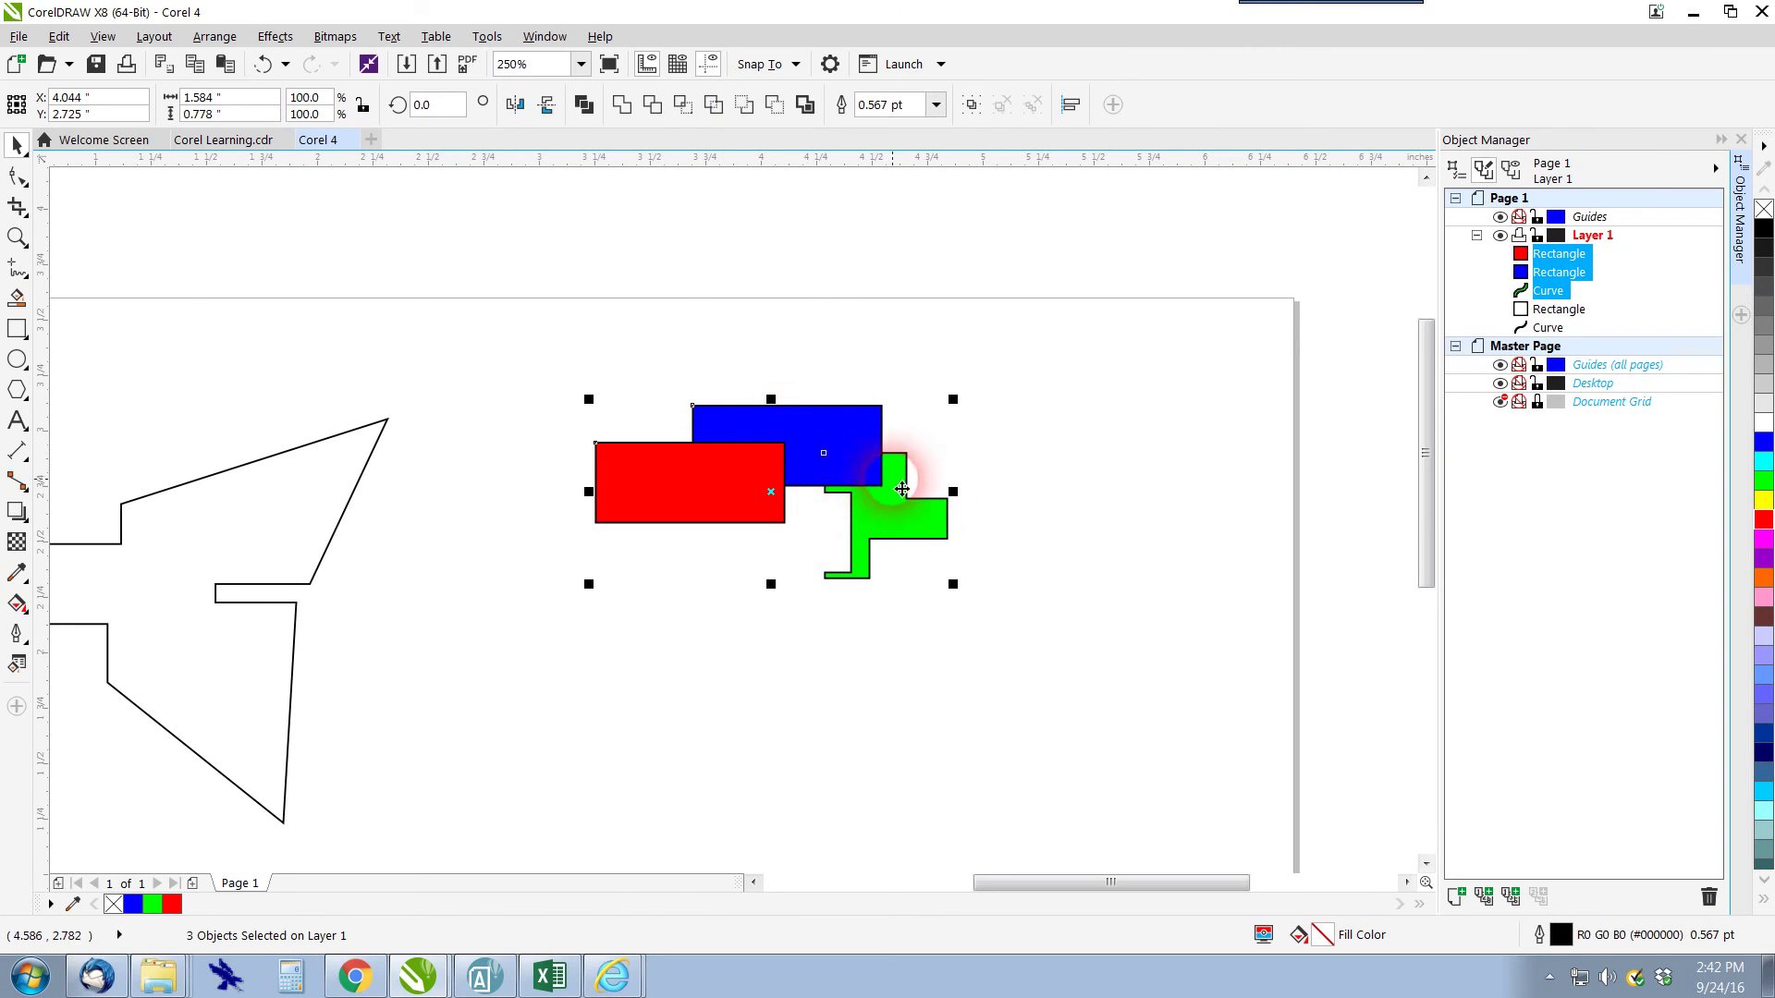
left_click(722, 113)
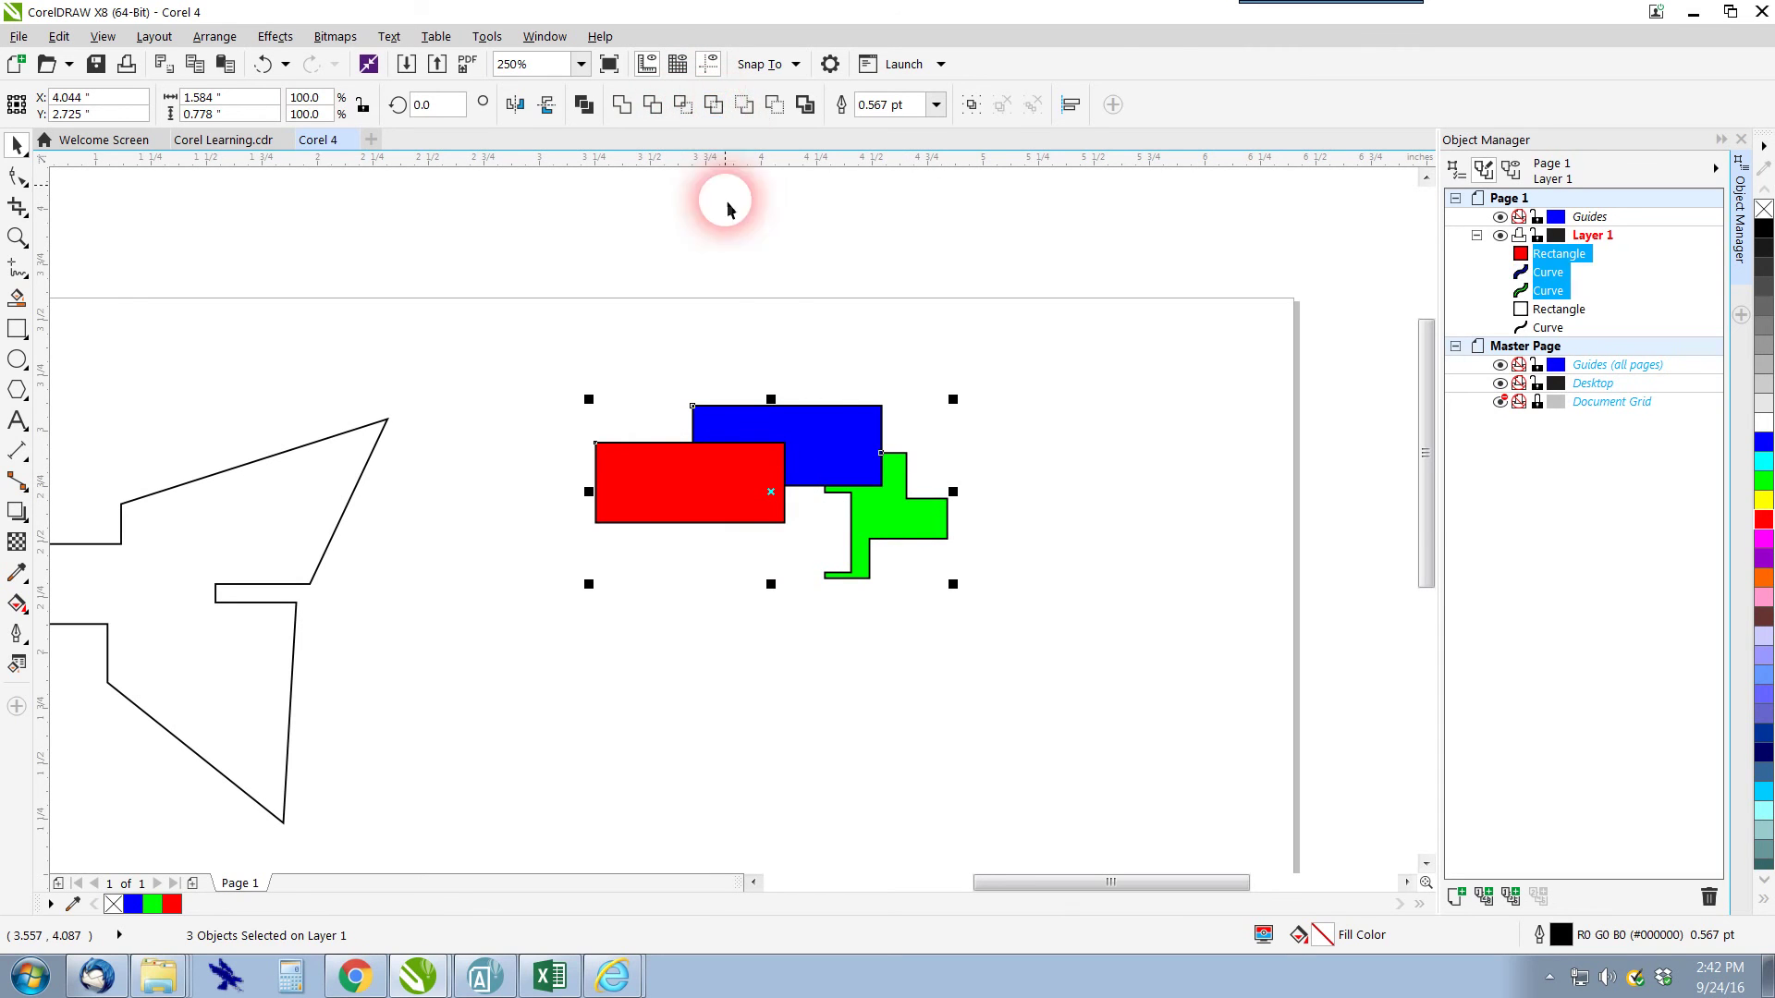
left_click(796, 400)
left_click_drag(813, 417, 824, 358)
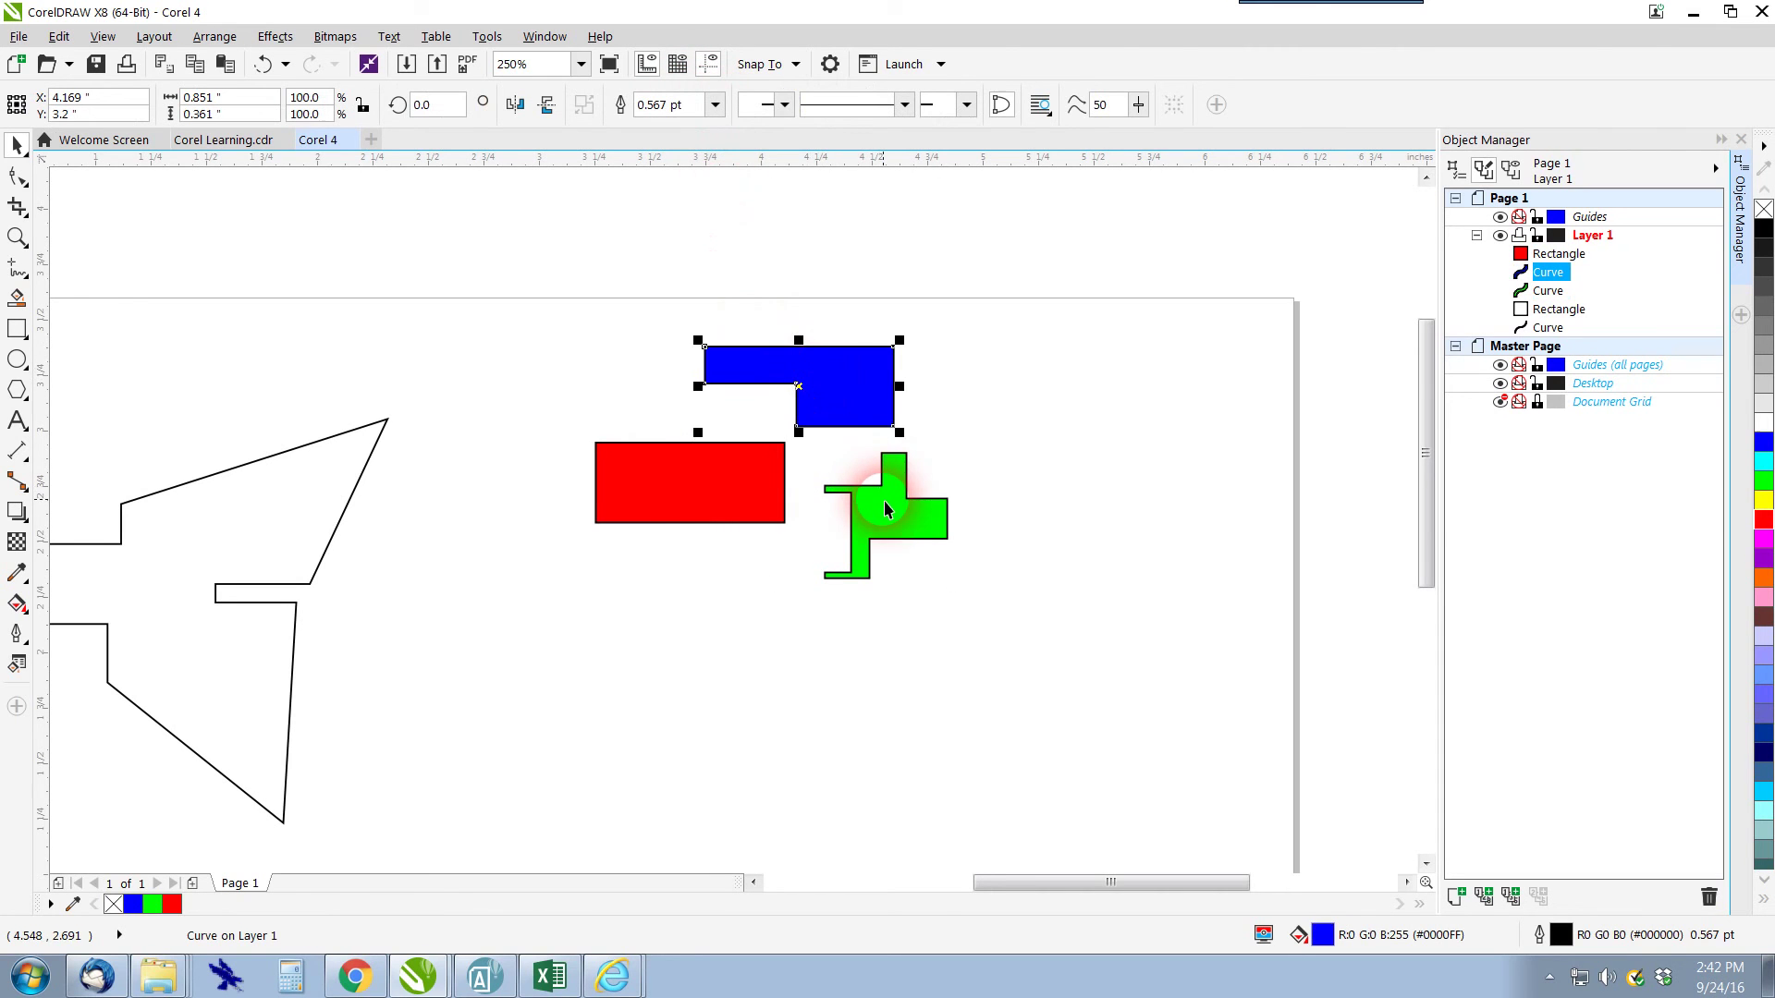
key("ctrl+z")
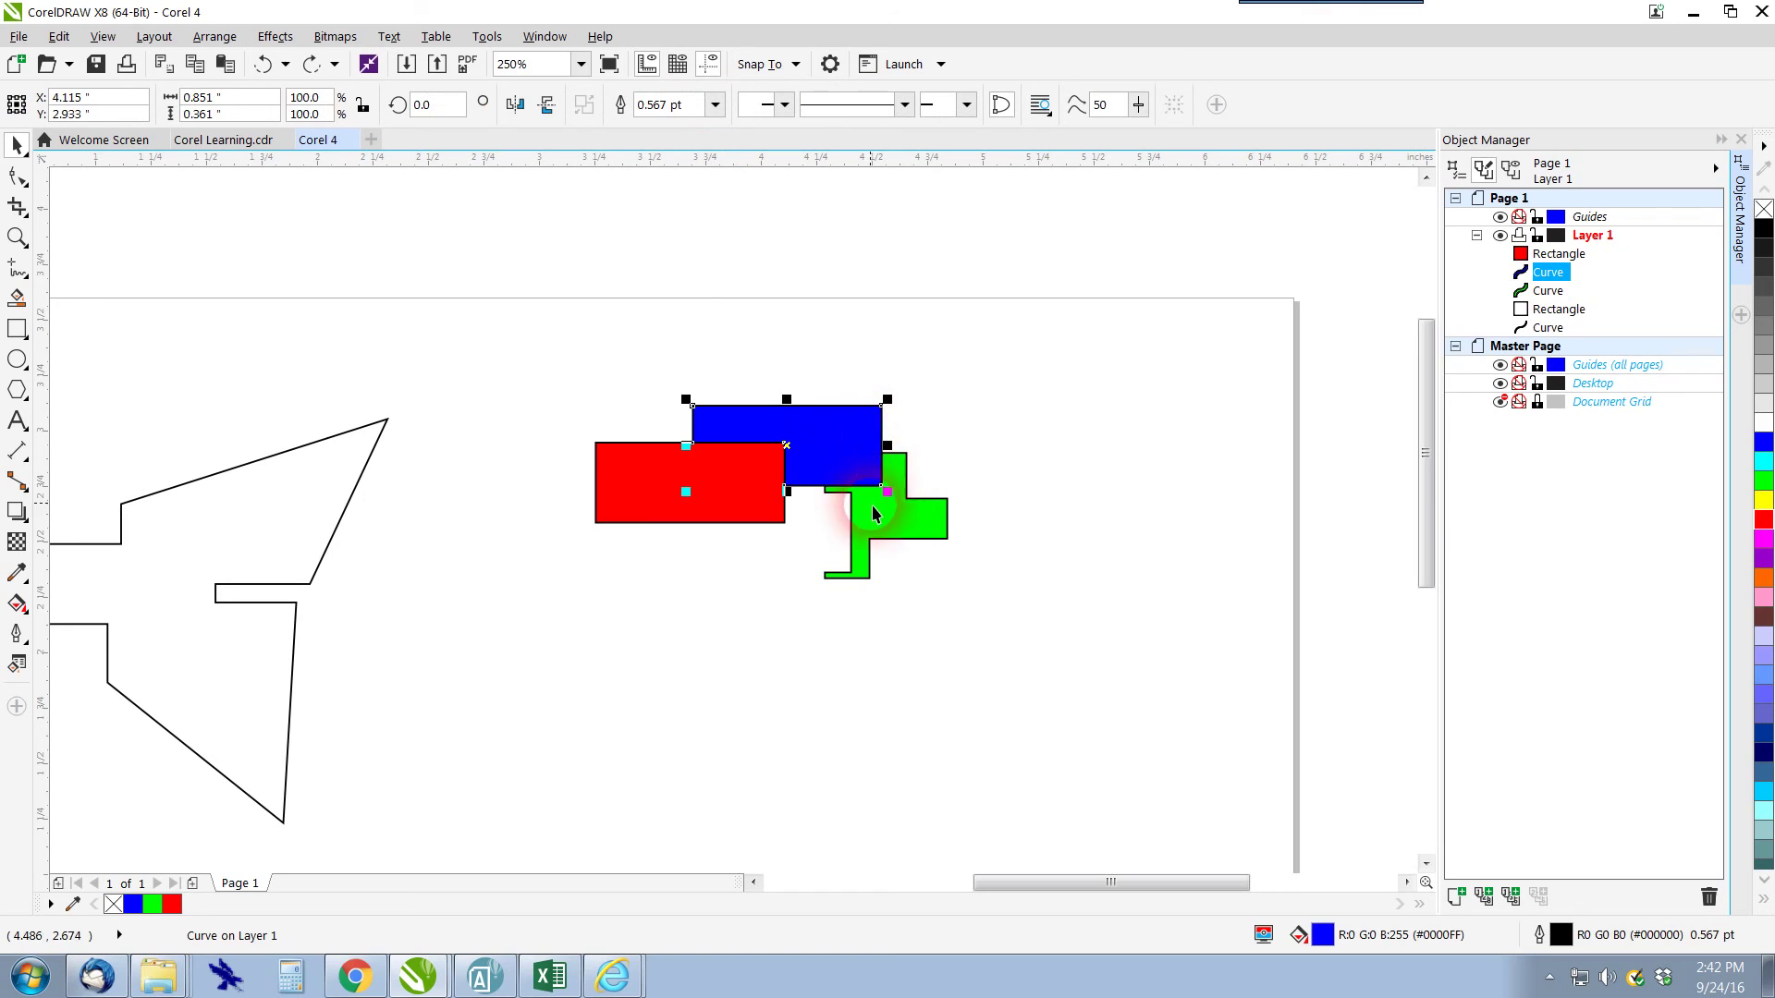
left_click_drag(885, 494, 916, 547)
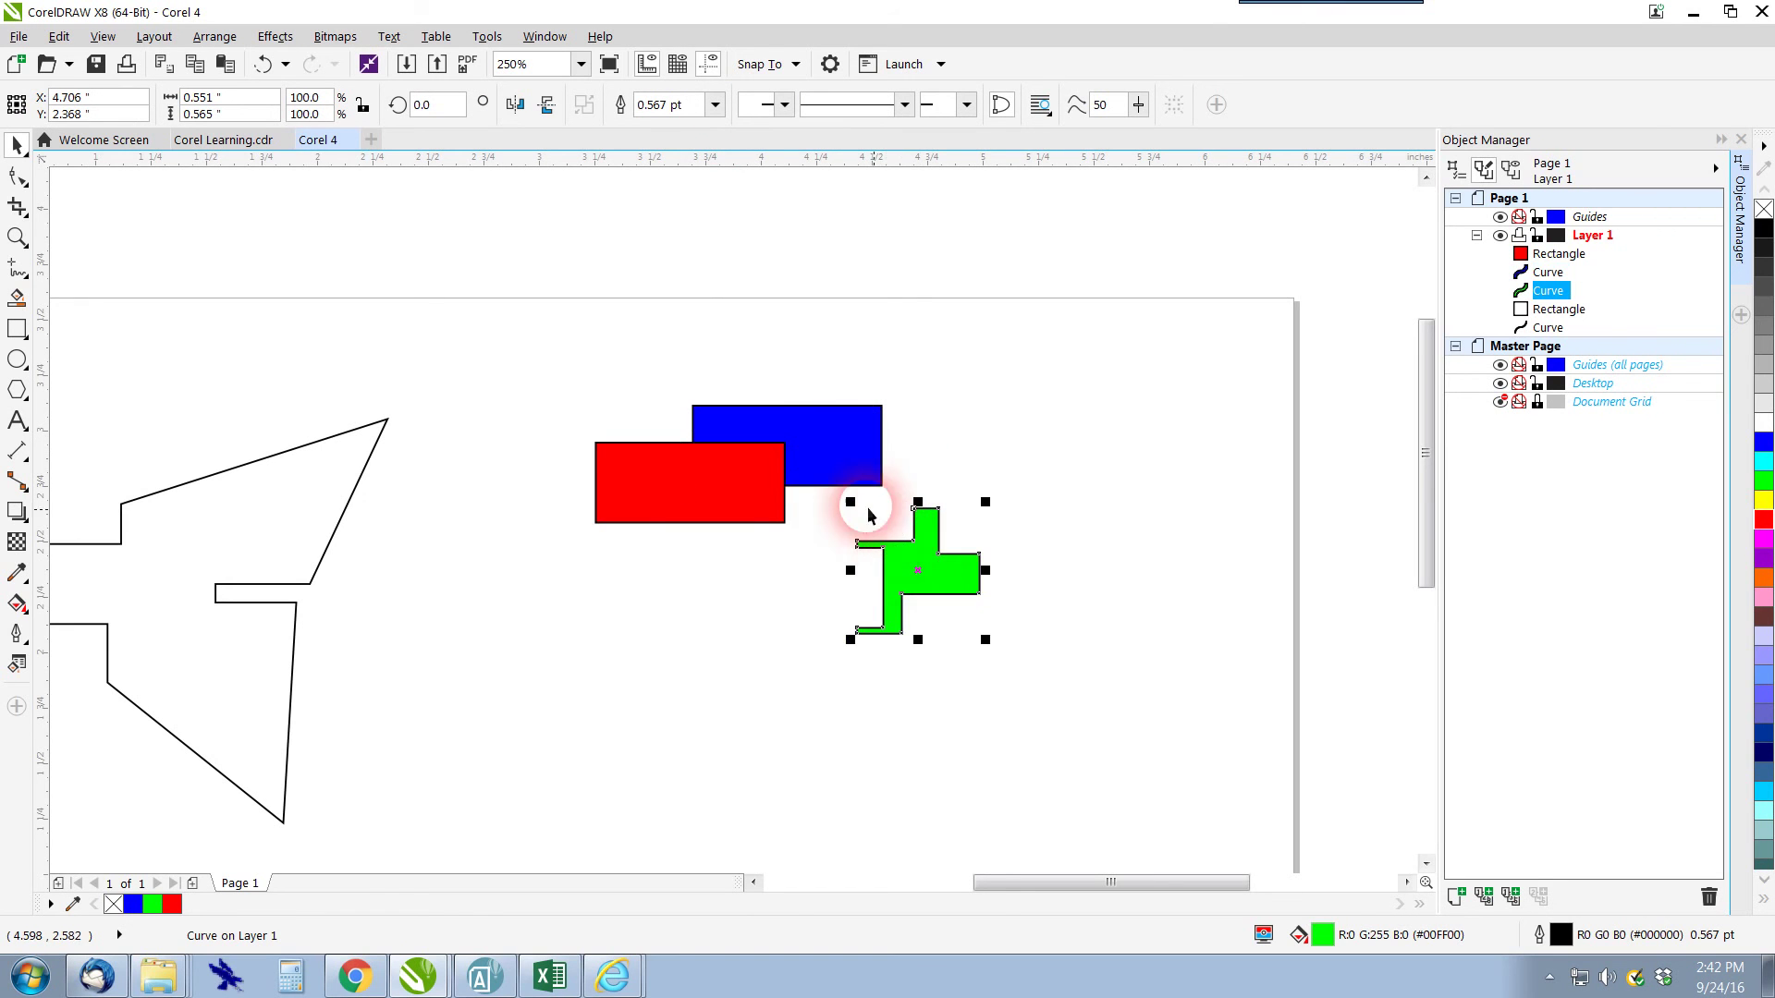
Move the blue shape up and to the right, clear of the red rectangle
left_click_drag(787, 433, 844, 503)
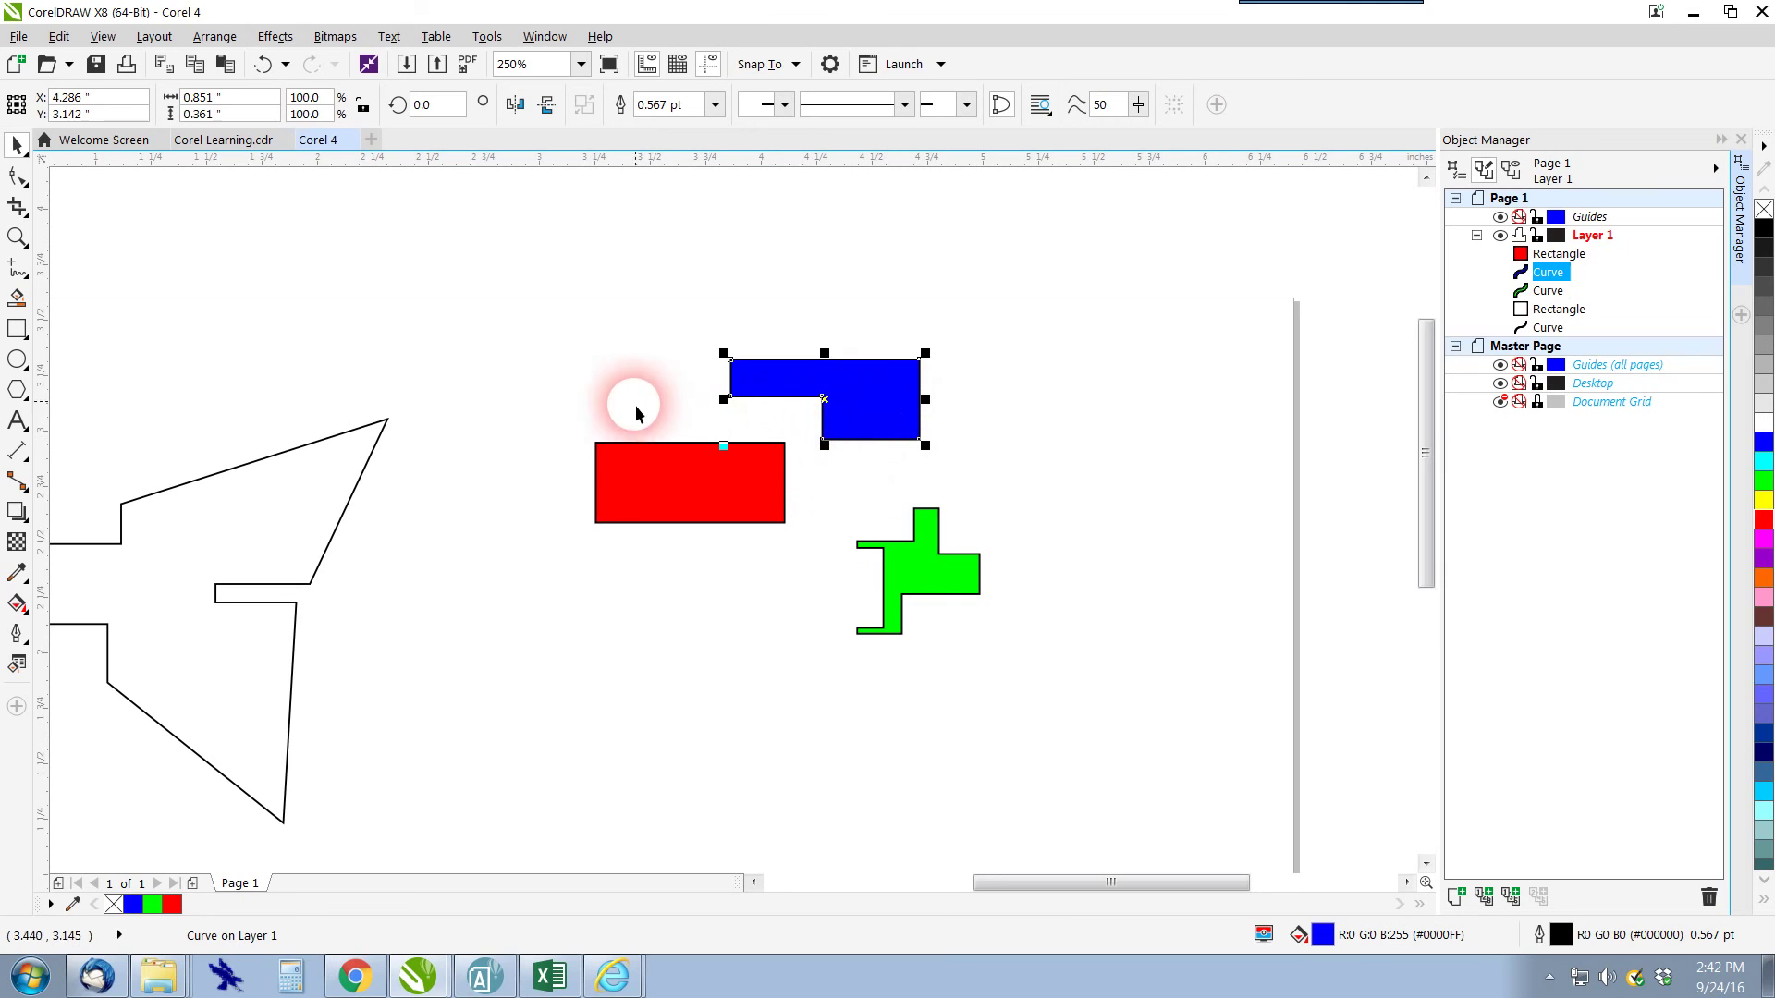
Draw three rectangles, about 0.66 × 0.65, 0.91 × 1.02 and 1.13 × 0.81 inches, overlapping the three outer corners of the arrow-like outline shape
key("F3")
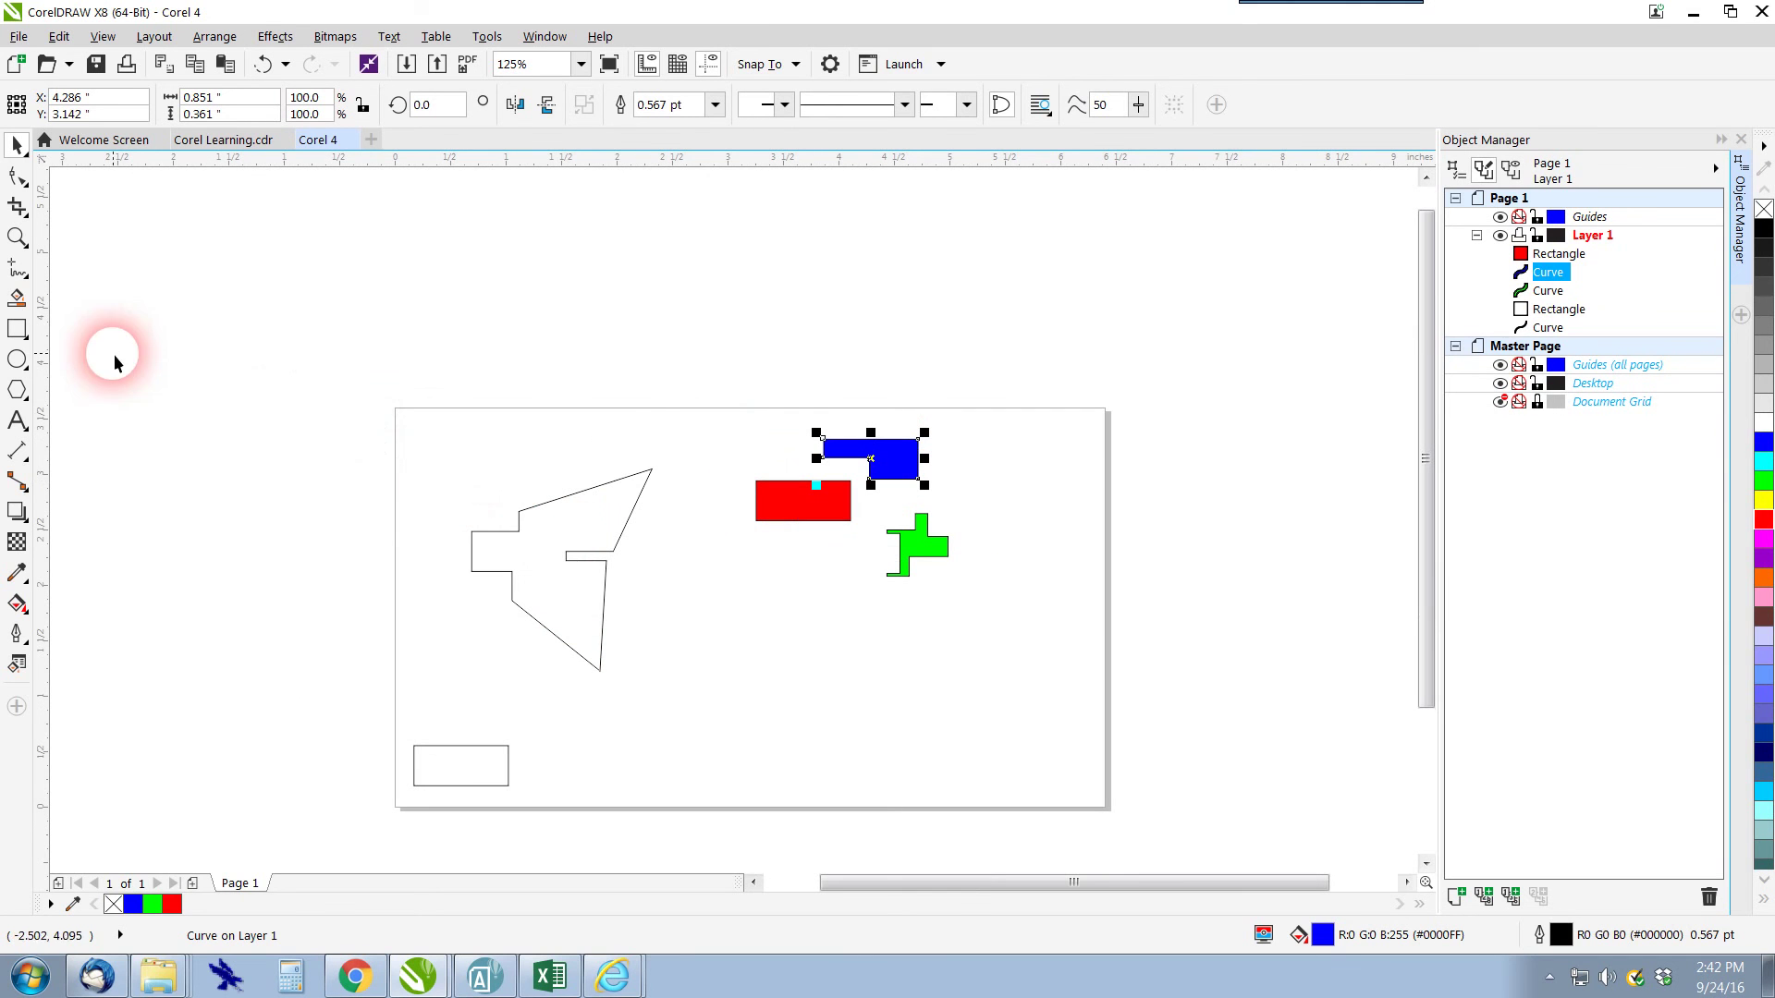
left_click(17, 328)
left_click_drag(484, 448, 557, 519)
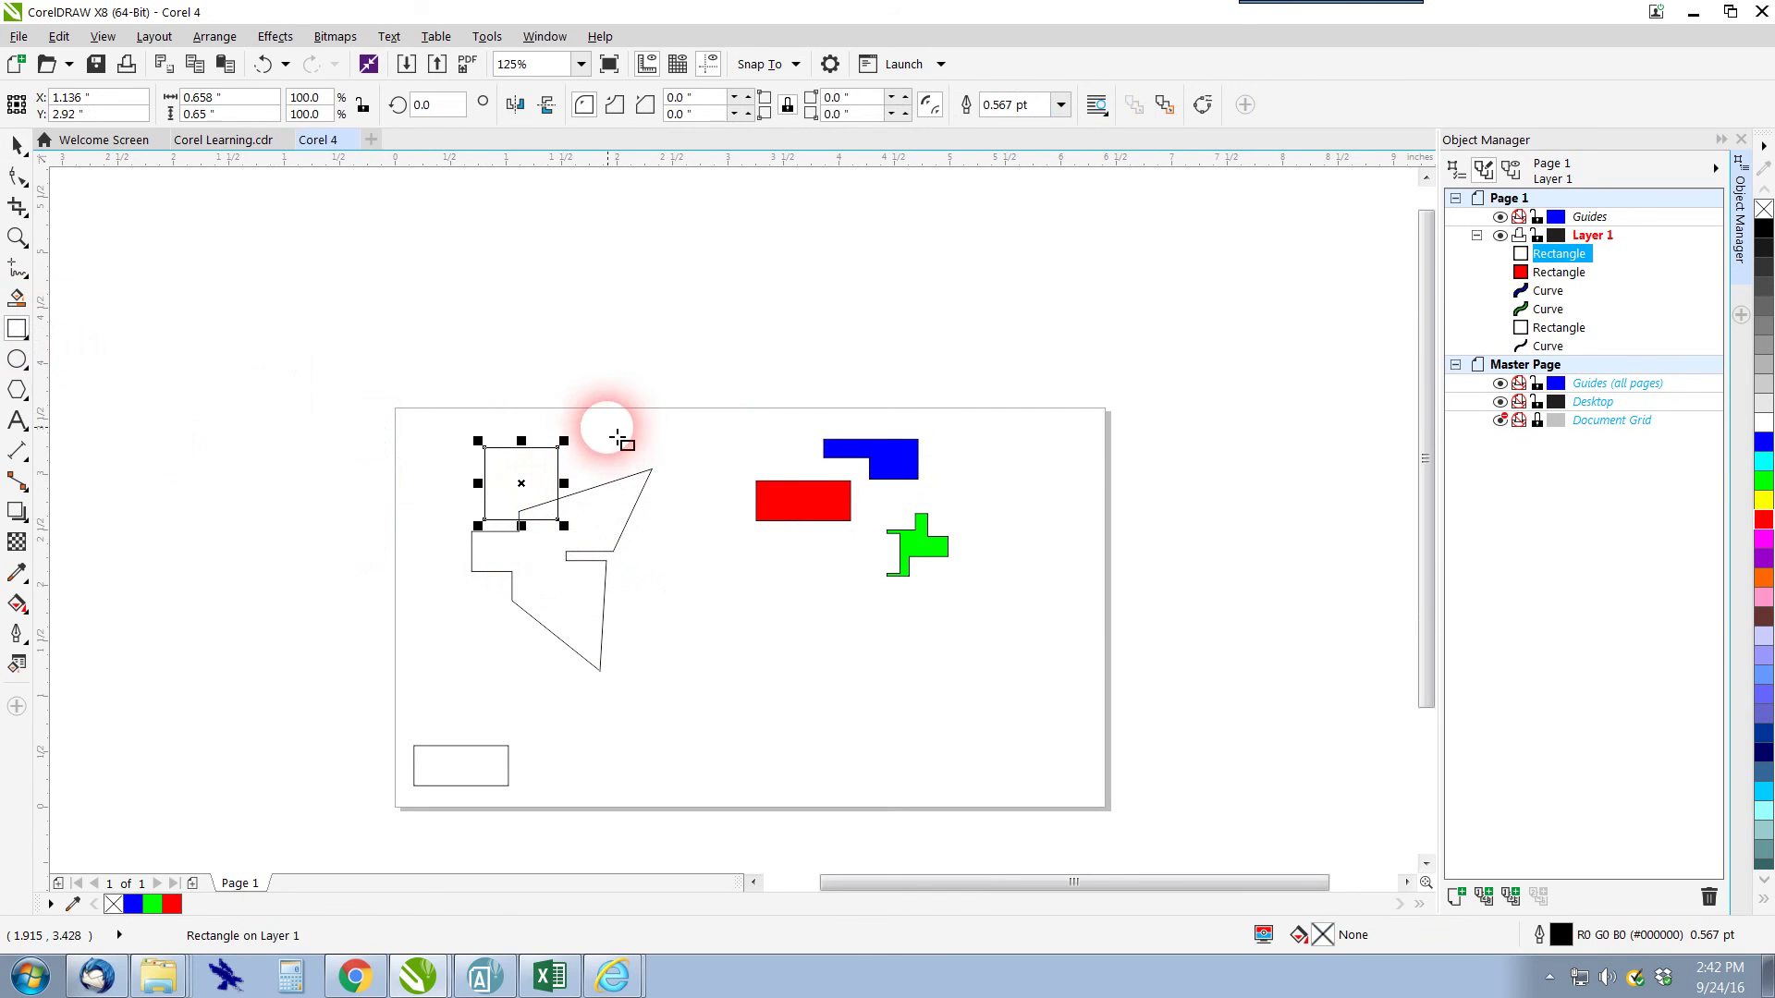
left_click_drag(608, 427, 709, 539)
left_click_drag(683, 703, 558, 611)
left_click(16, 145)
Fill the new upper-left rectangle with cyan and the upper-right one with light violet #9999FF
left_click(517, 448)
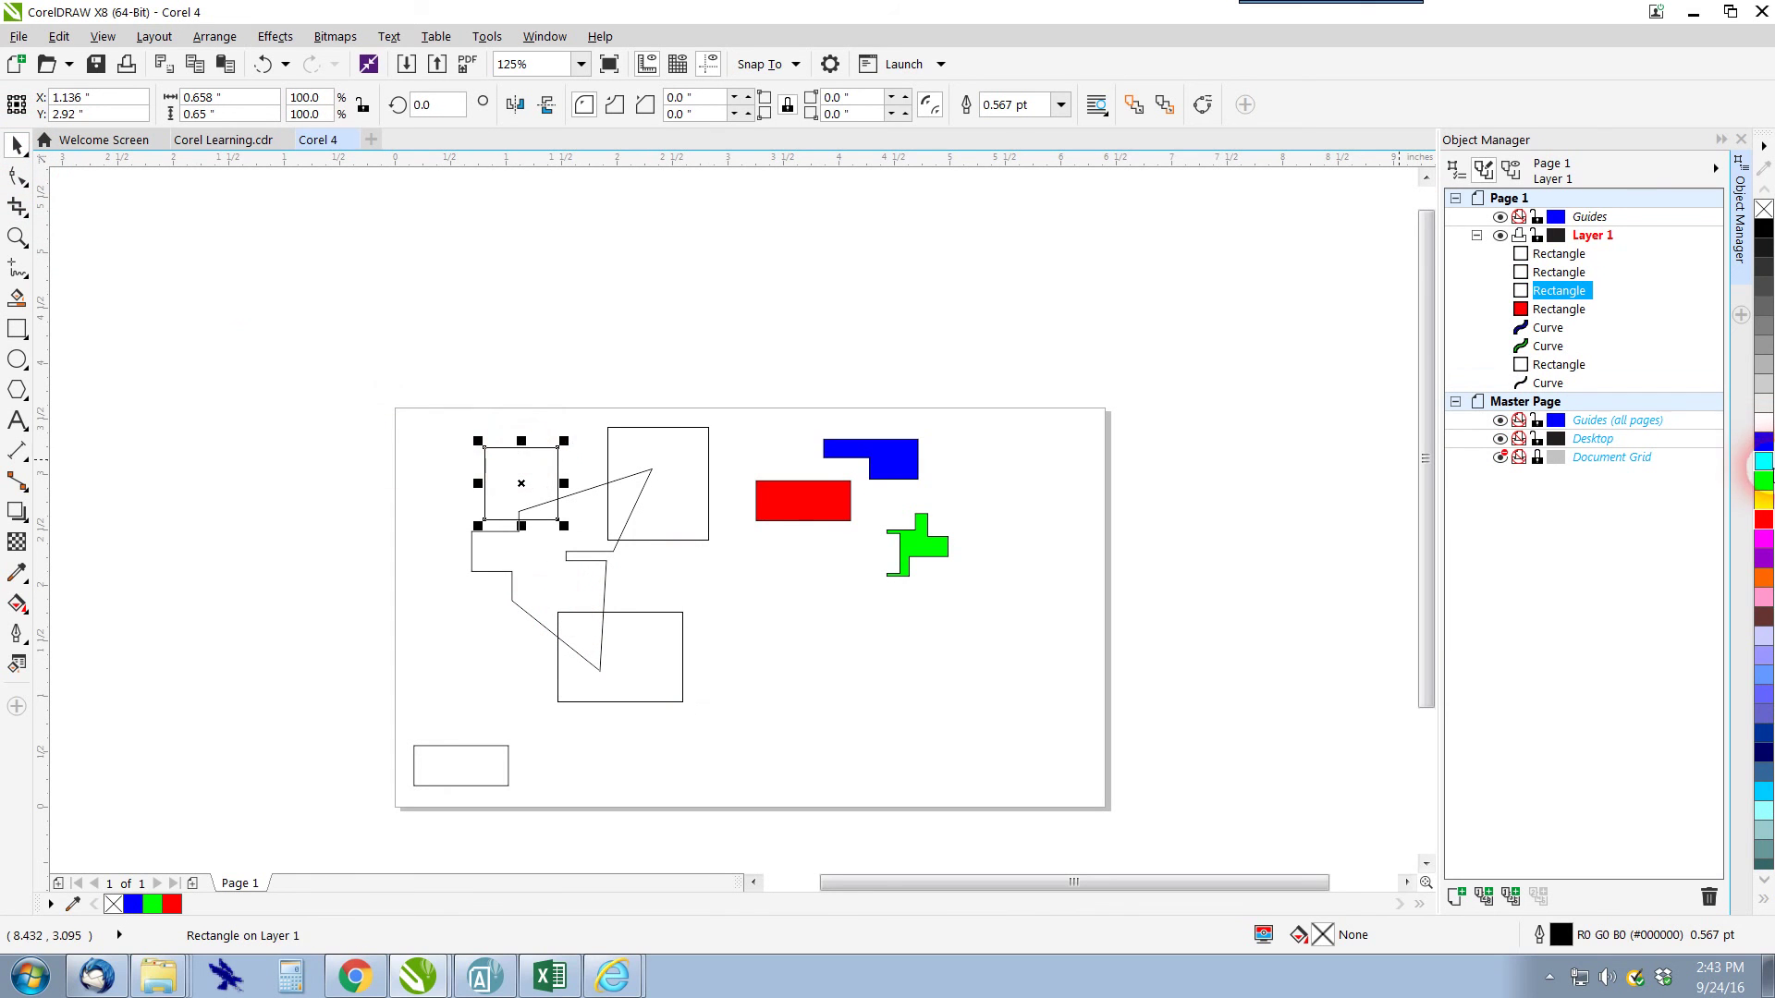
left_click(1764, 460)
left_click(693, 427)
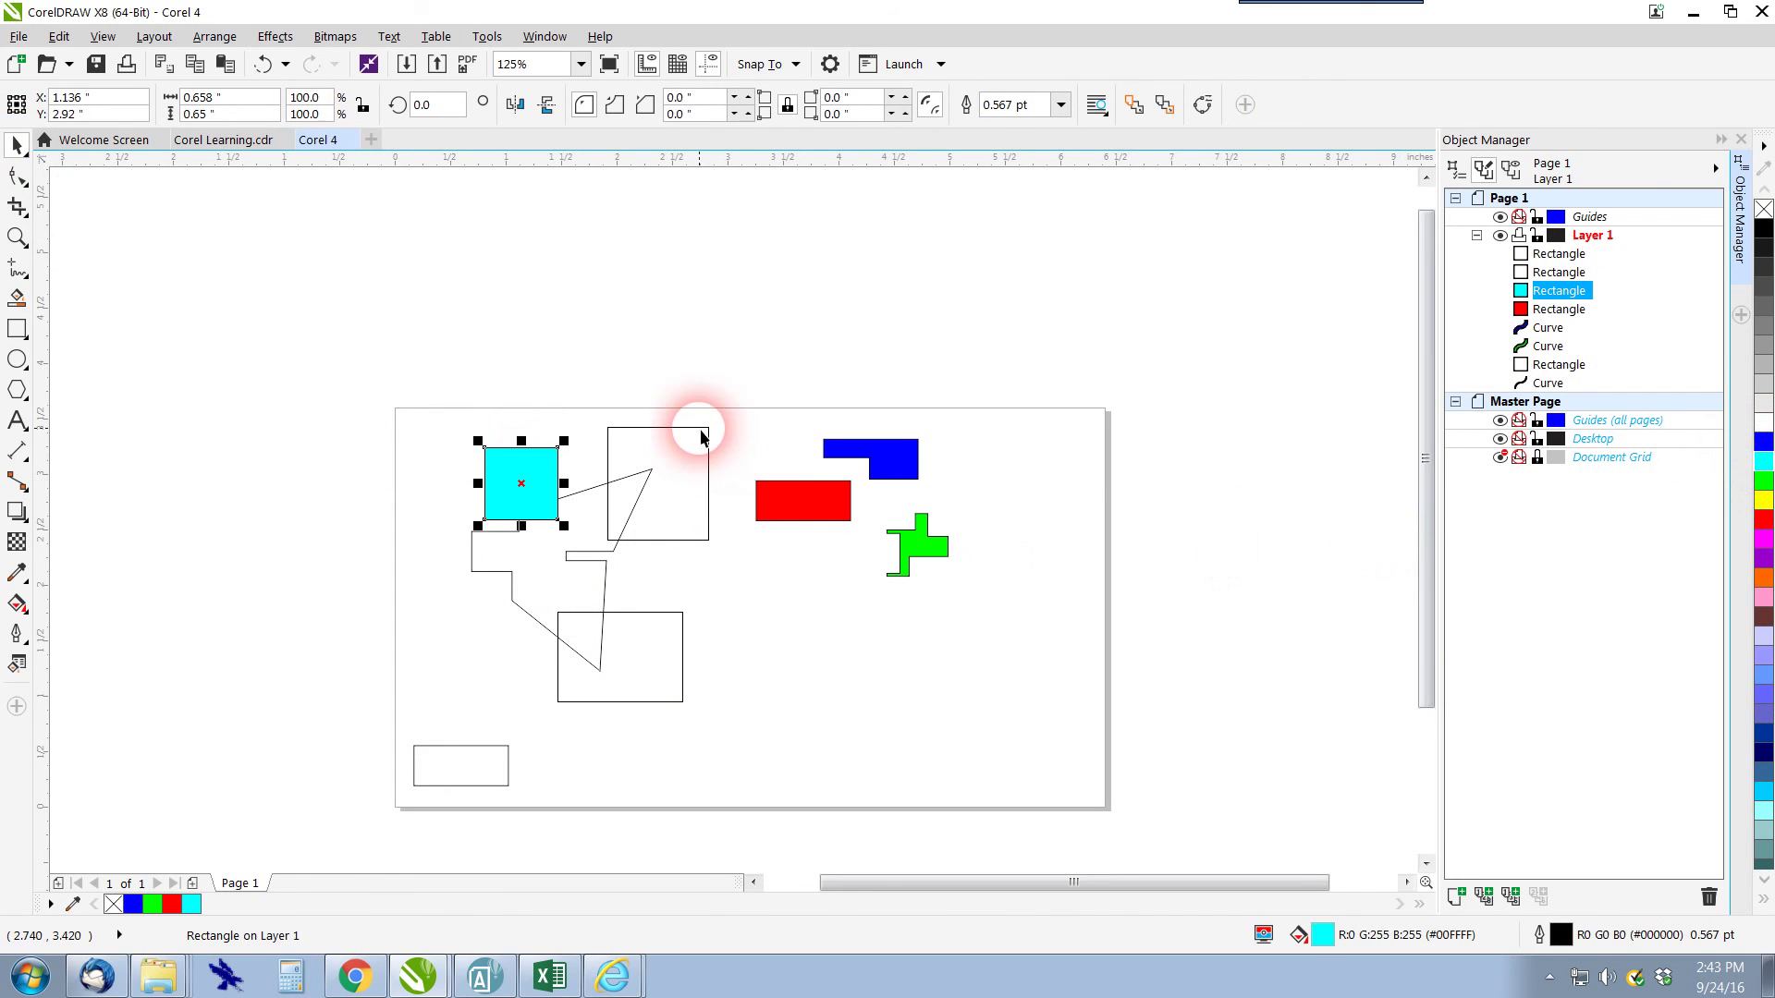
left_click(1762, 658)
Fill the new lower rectangle with purple #9900CC and the arrow-like shape with dark navy #000066
left_click(565, 562)
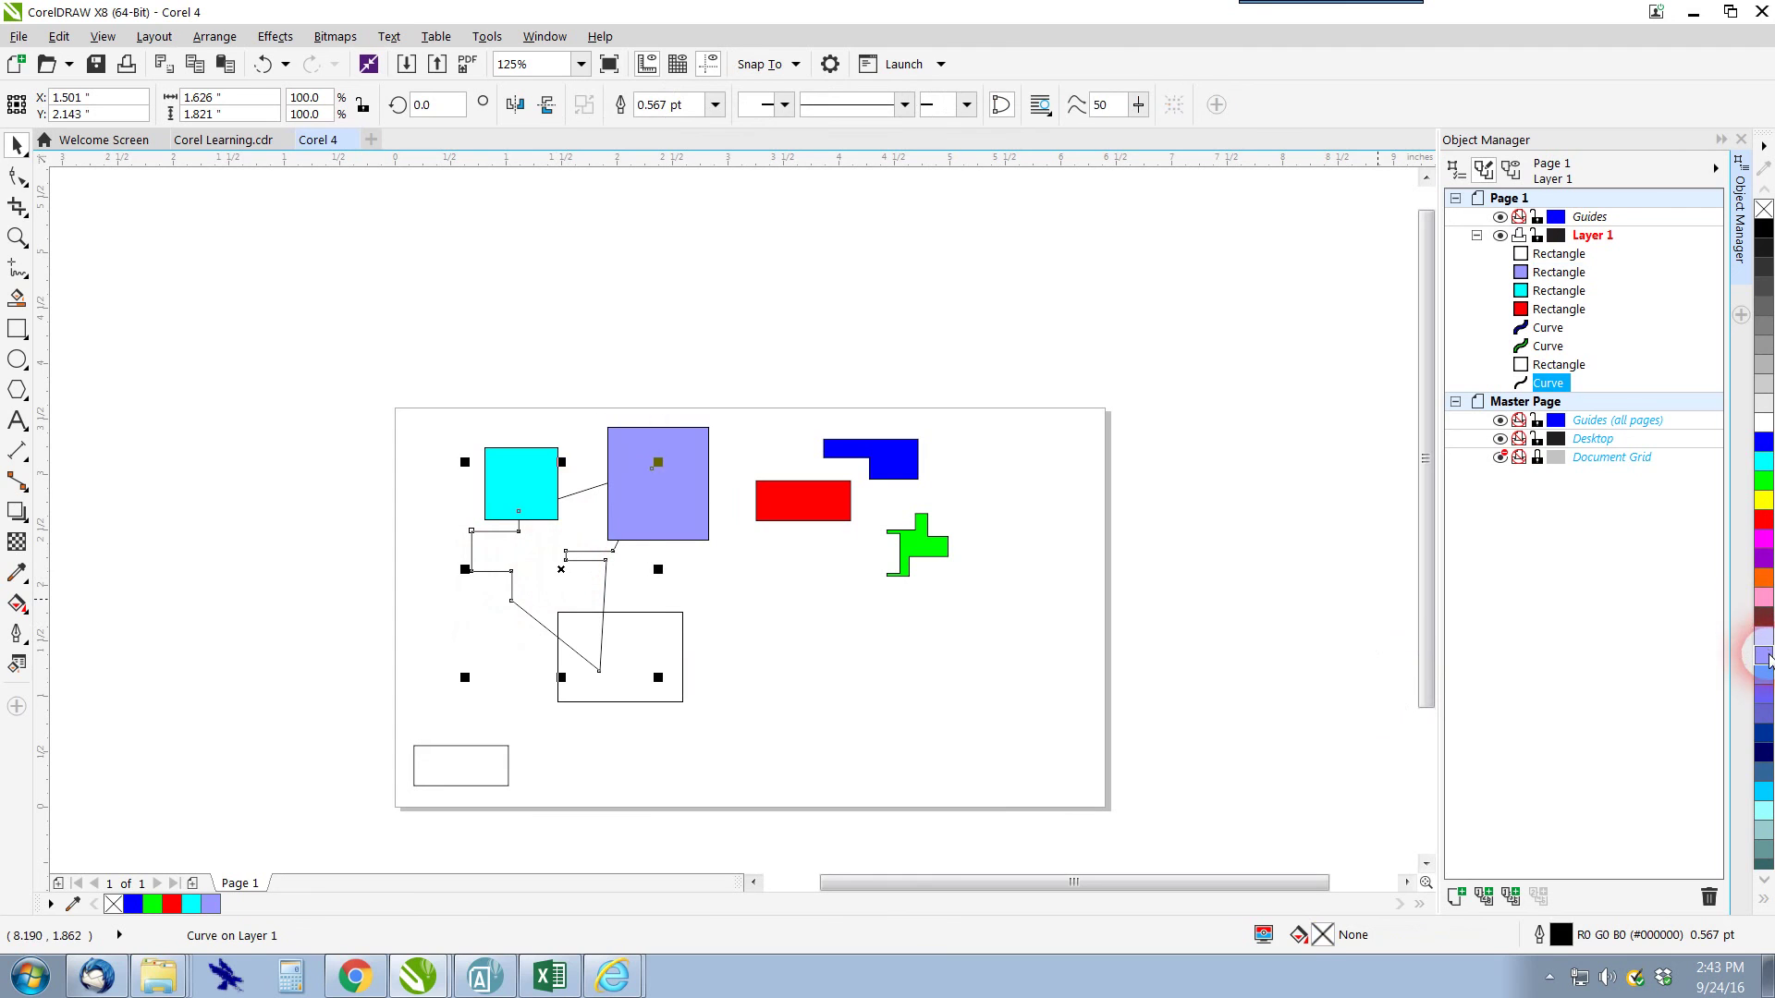
left_click(1764, 658)
left_click(654, 619)
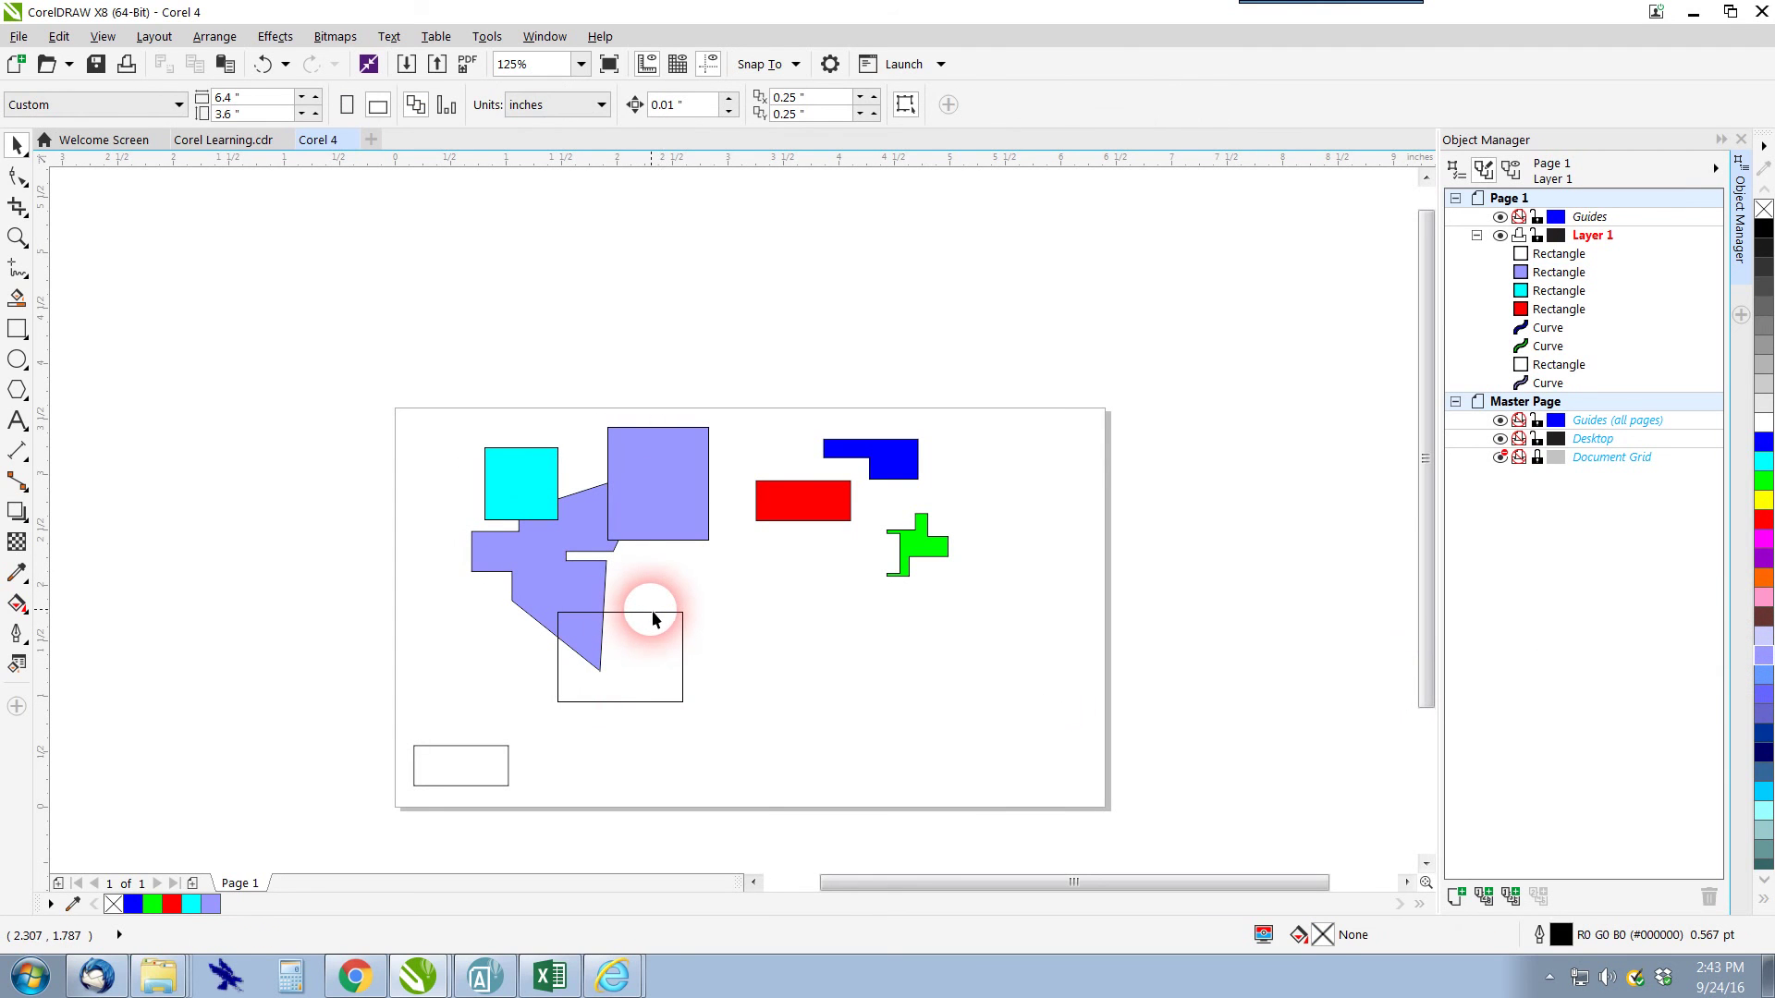
left_click(654, 613)
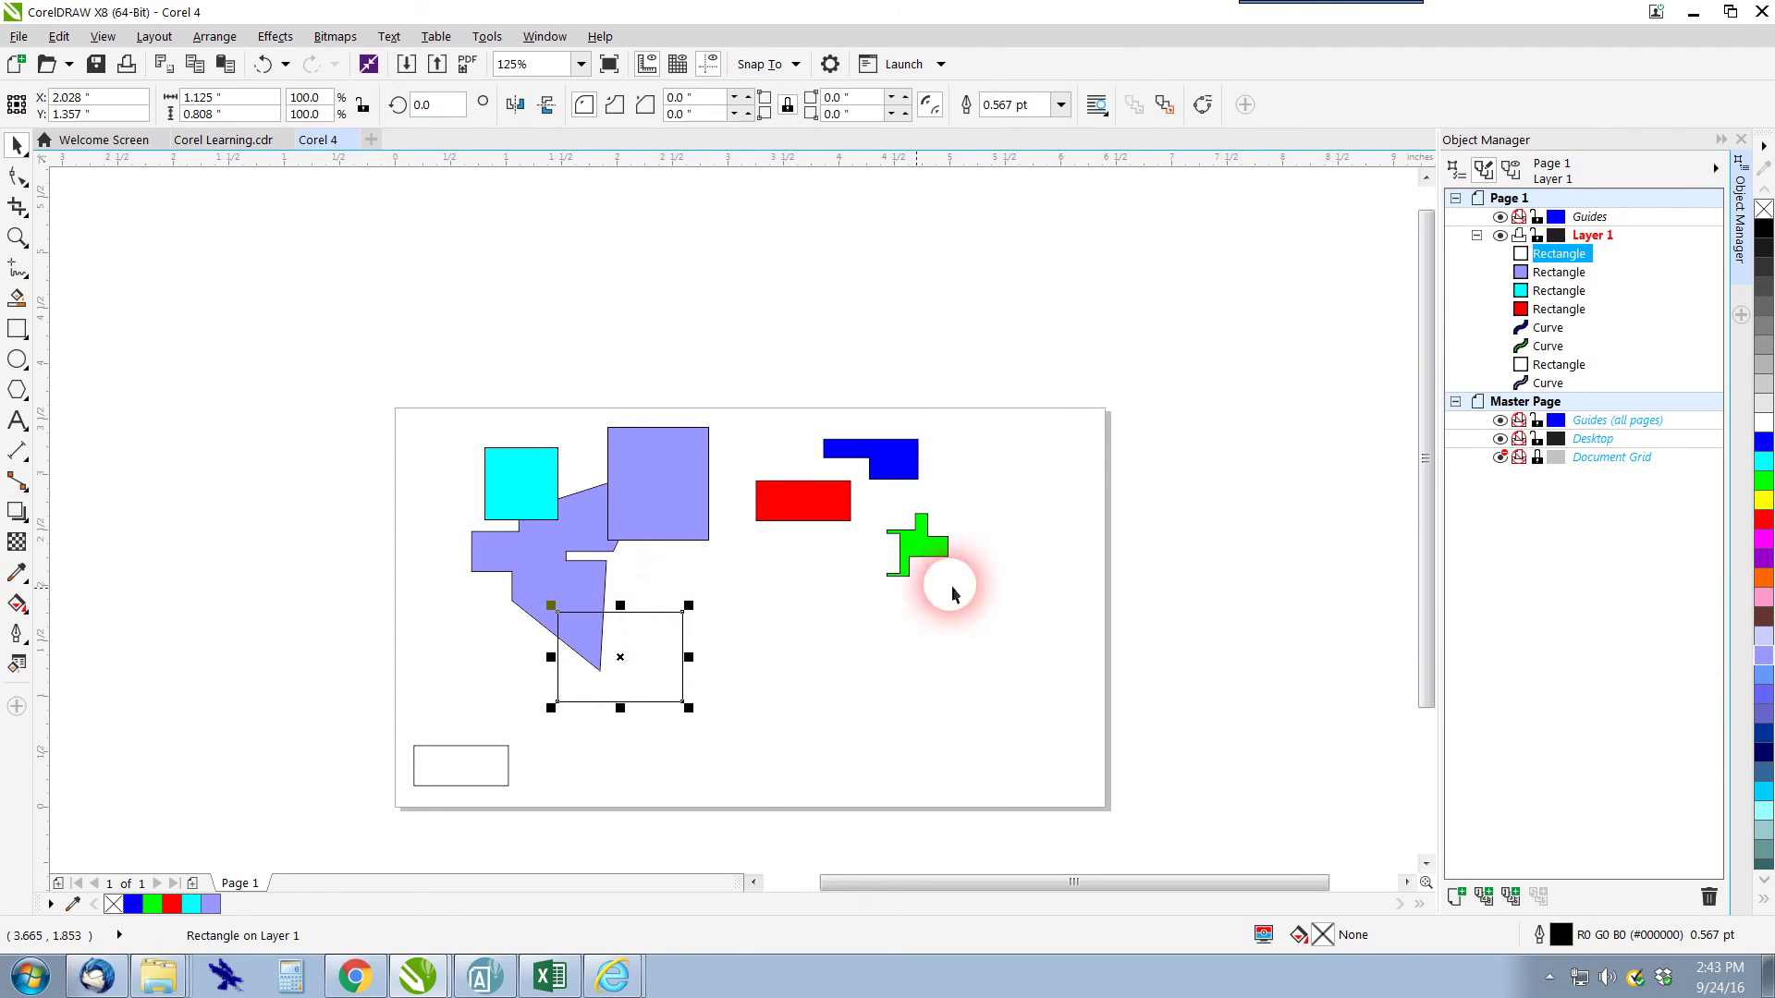
left_click(1765, 562)
left_click(555, 574)
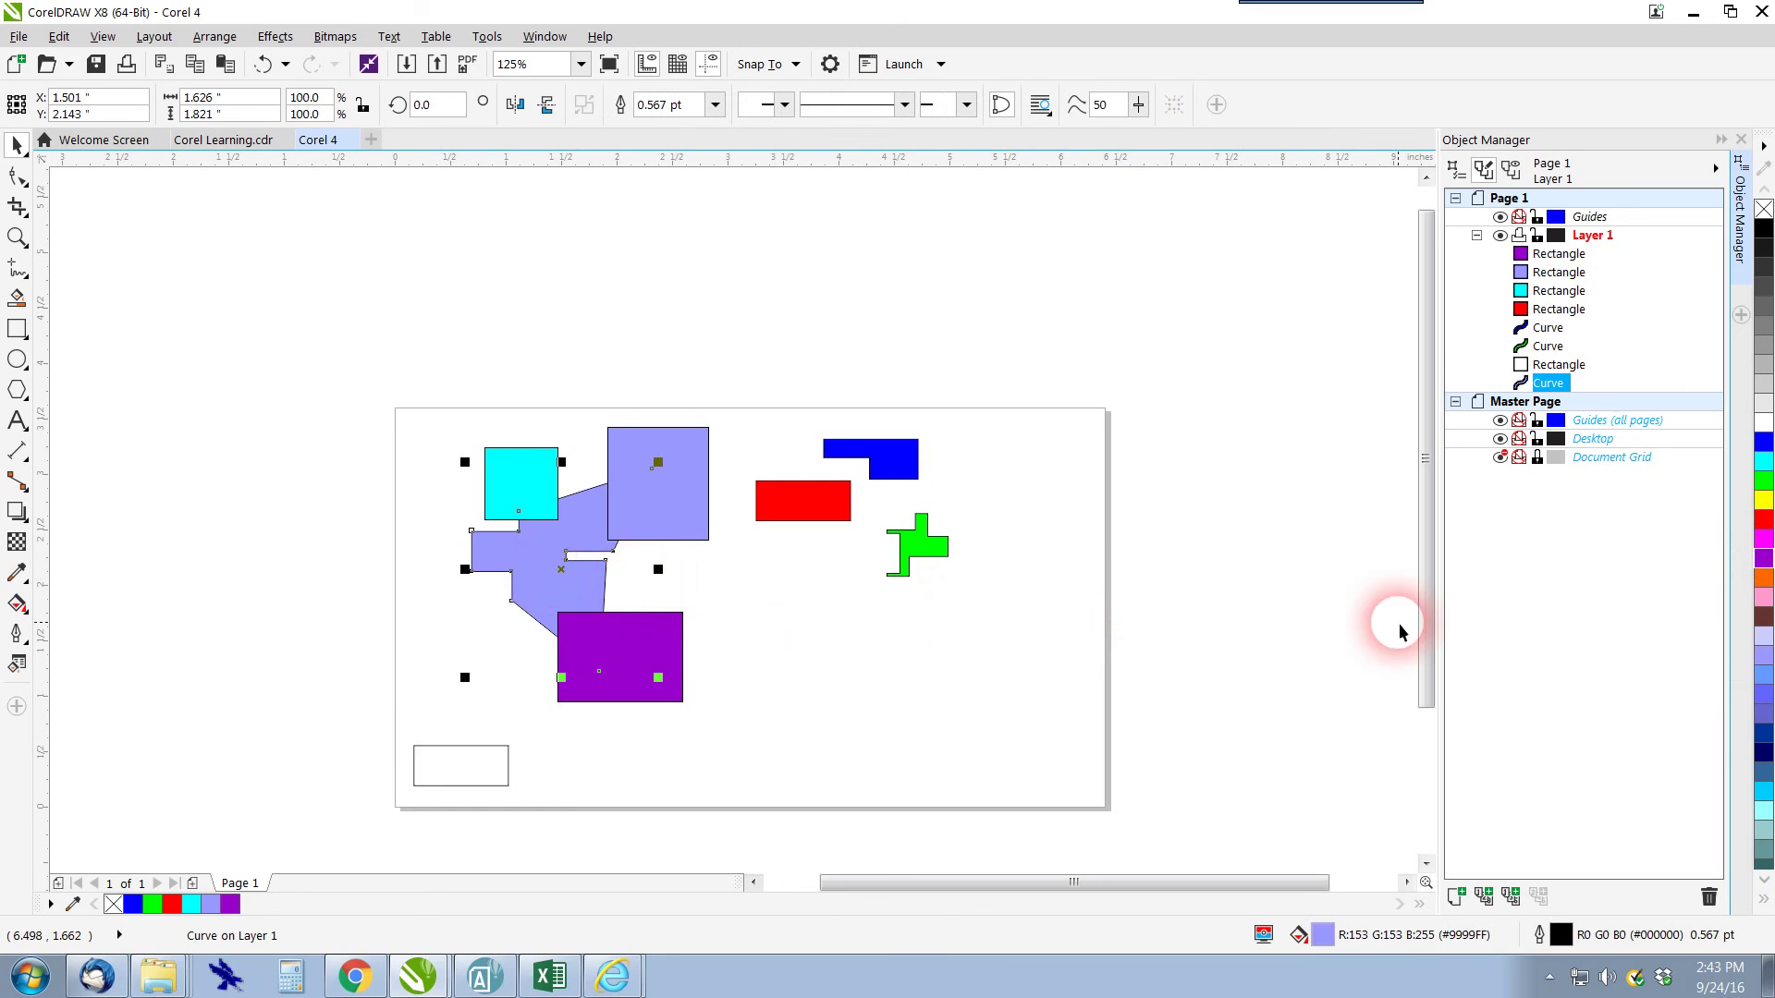
left_click(1765, 750)
left_click(845, 349)
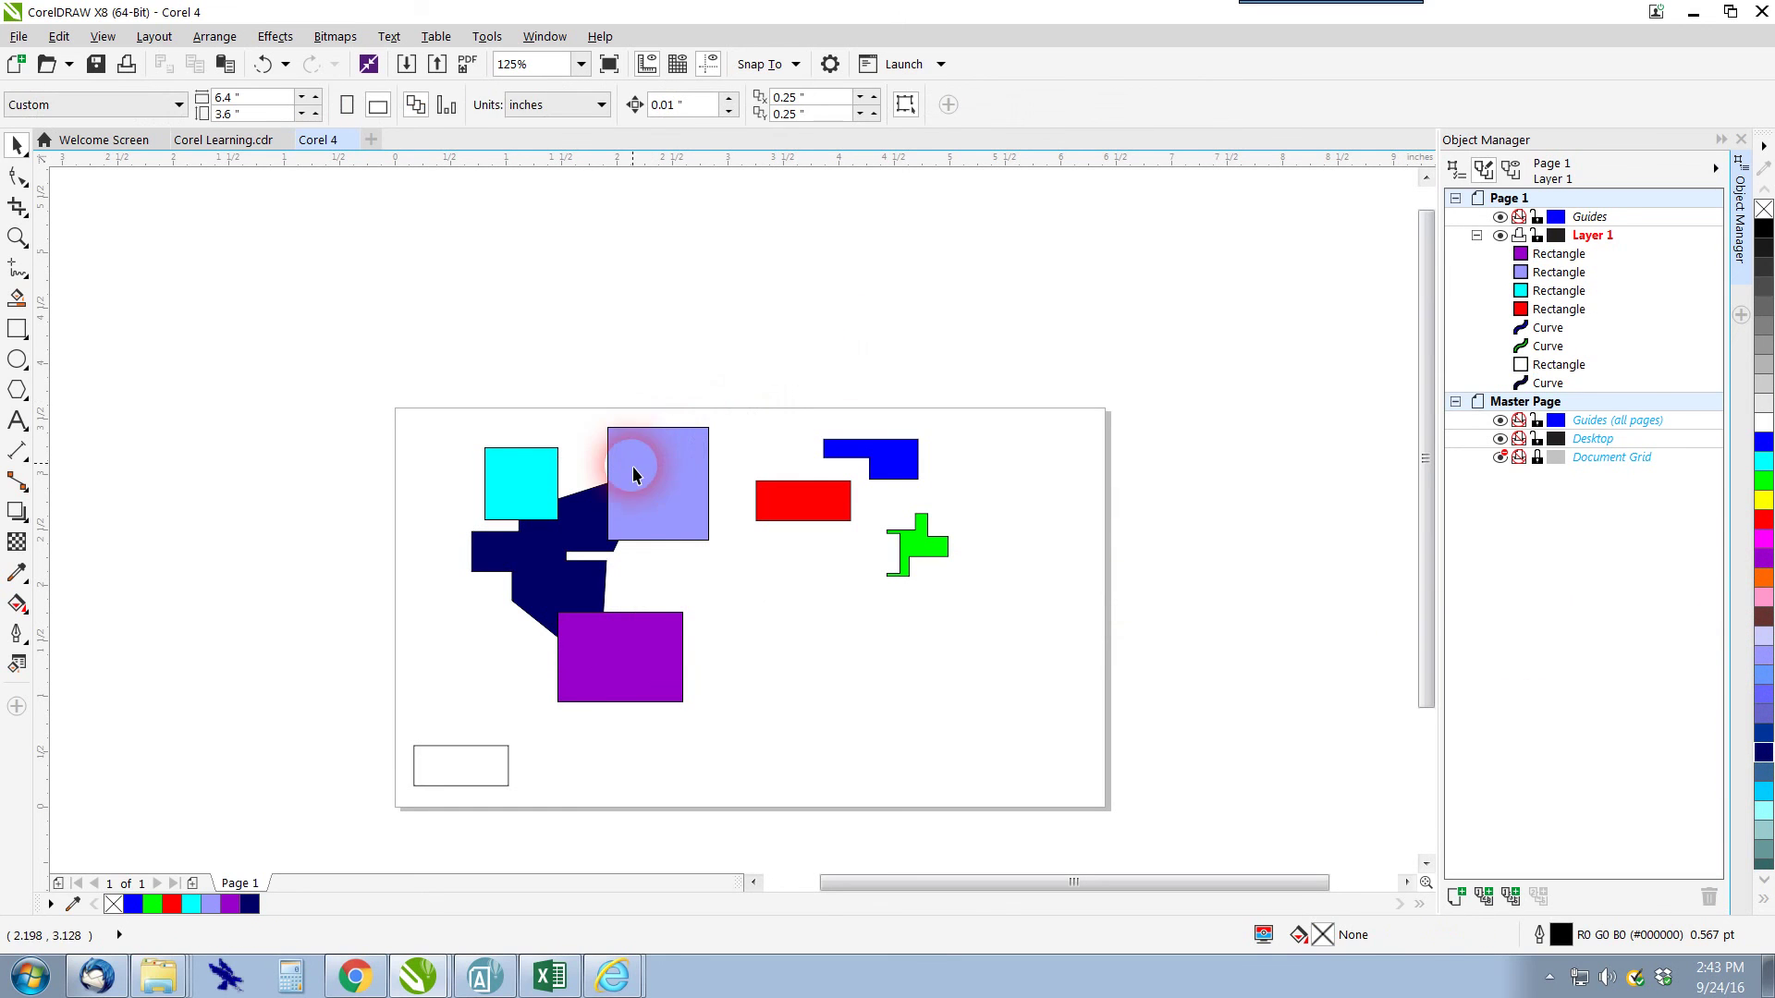
left_click(650, 532)
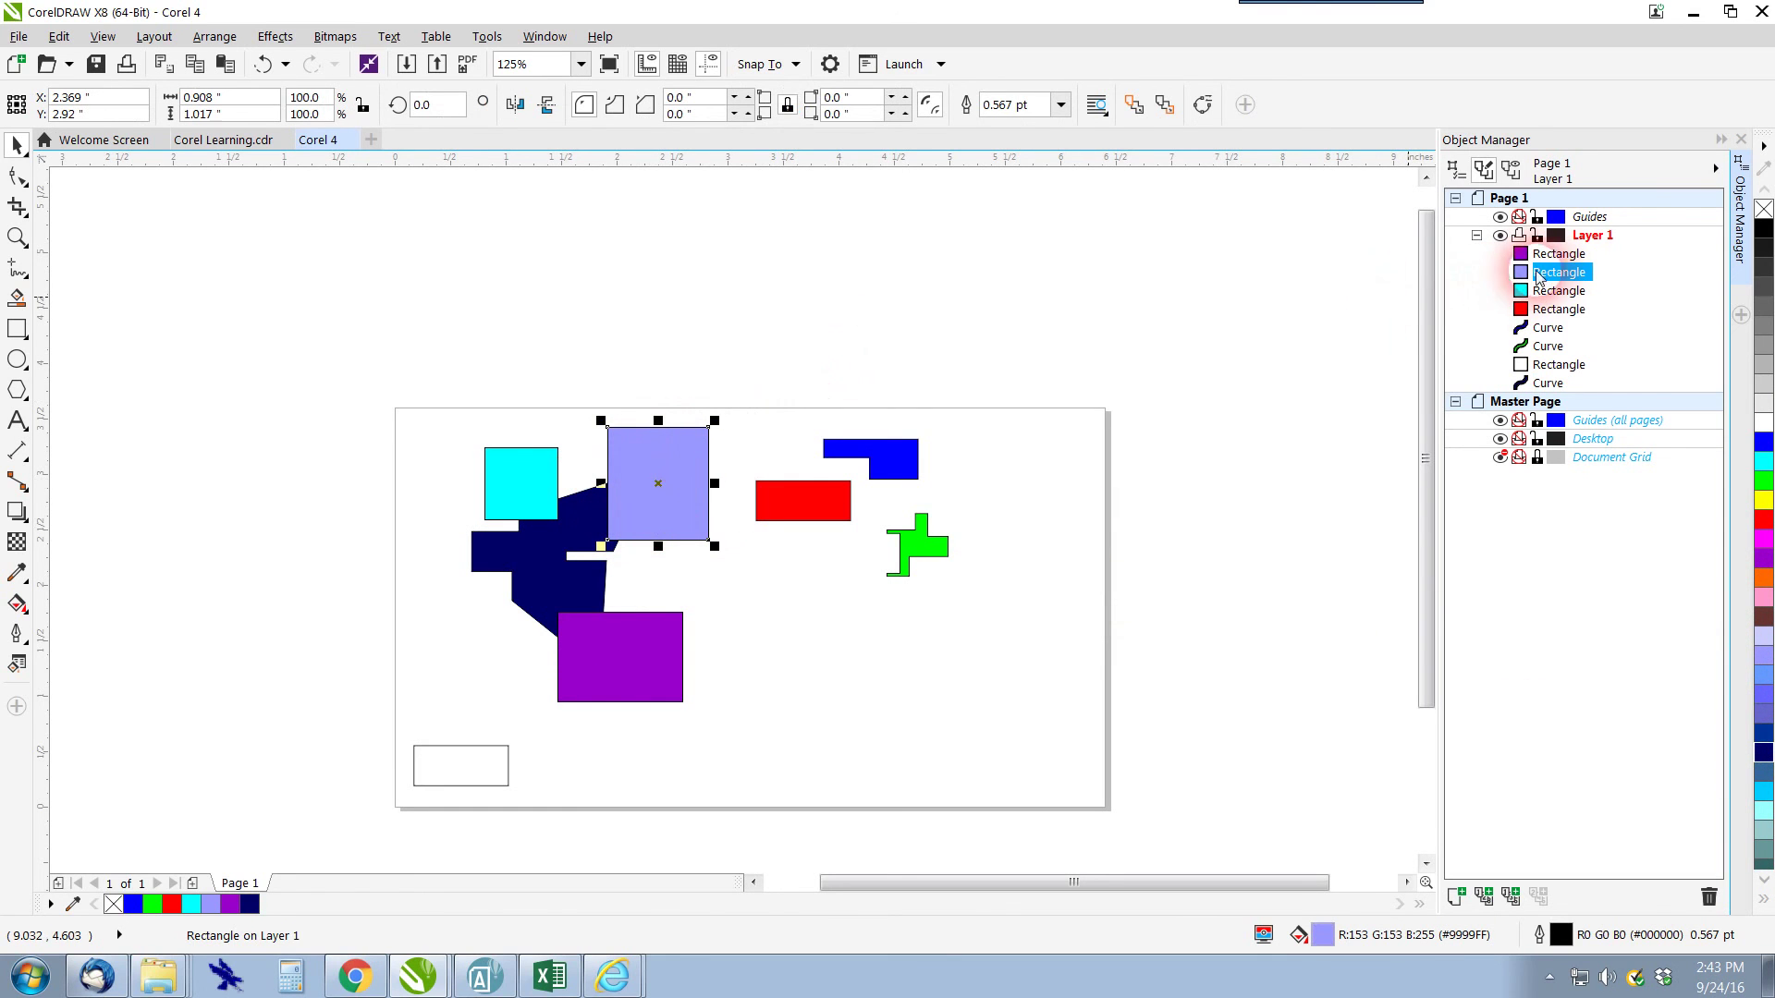
left_click_drag(1550, 274, 1549, 329)
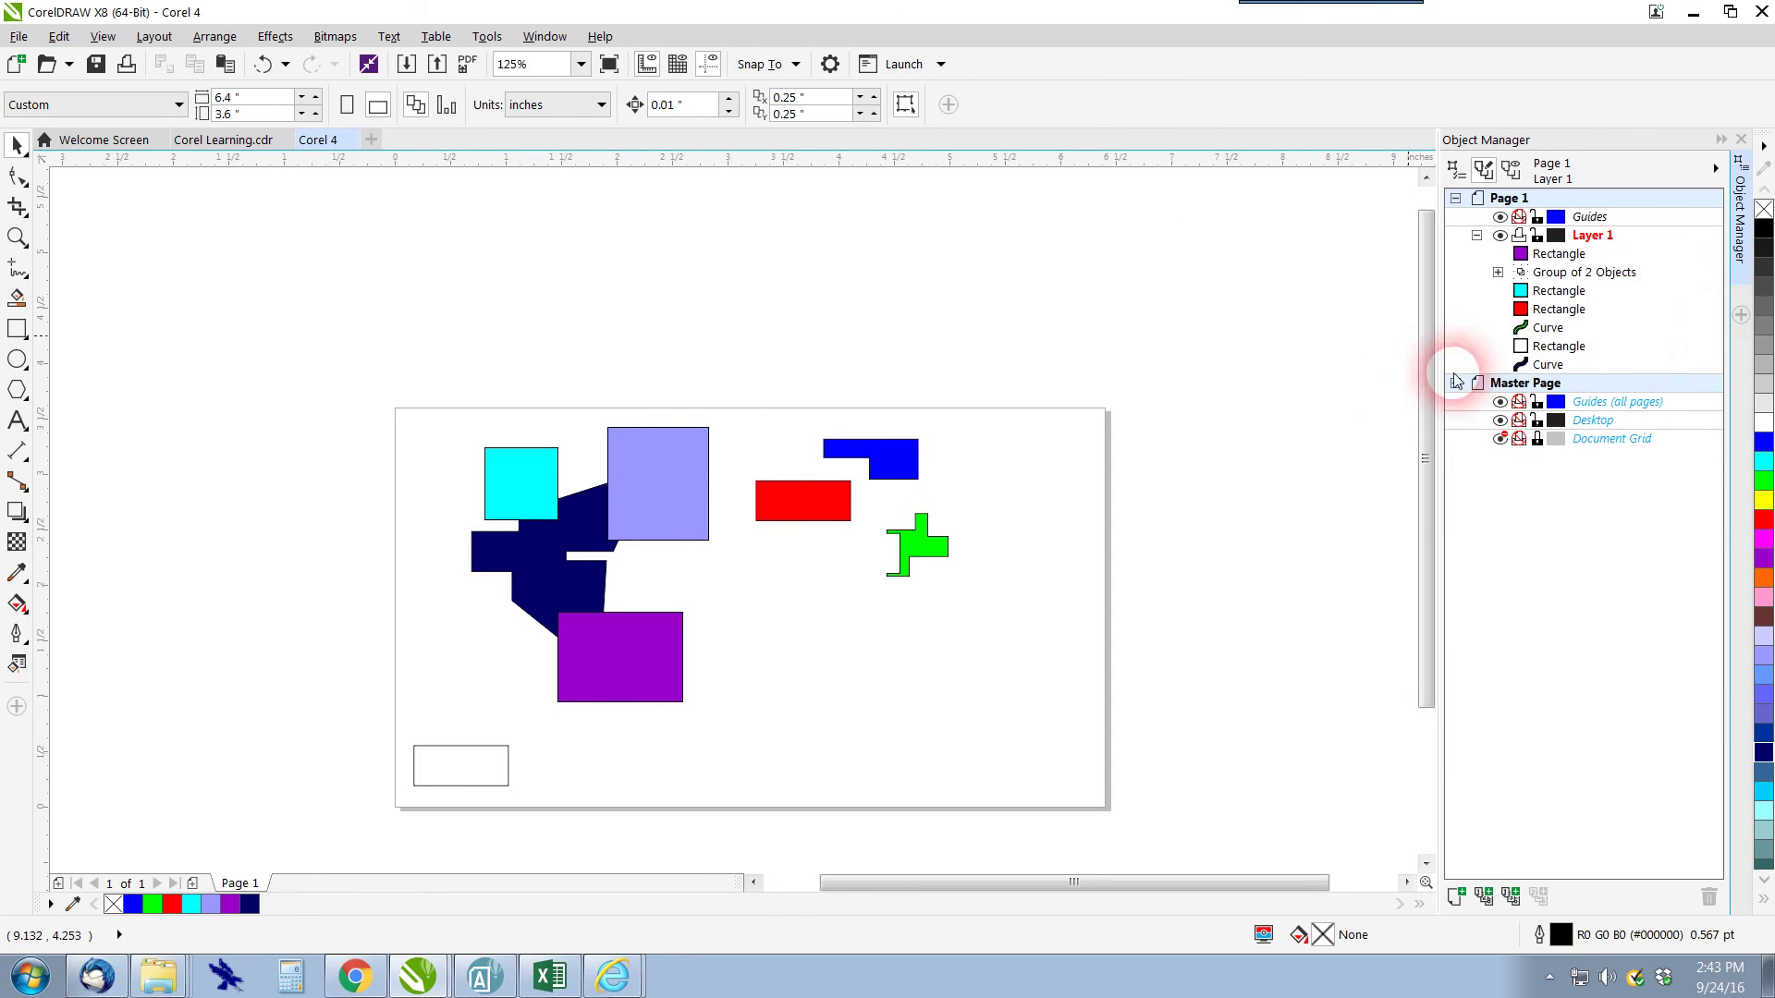
left_click(784, 499)
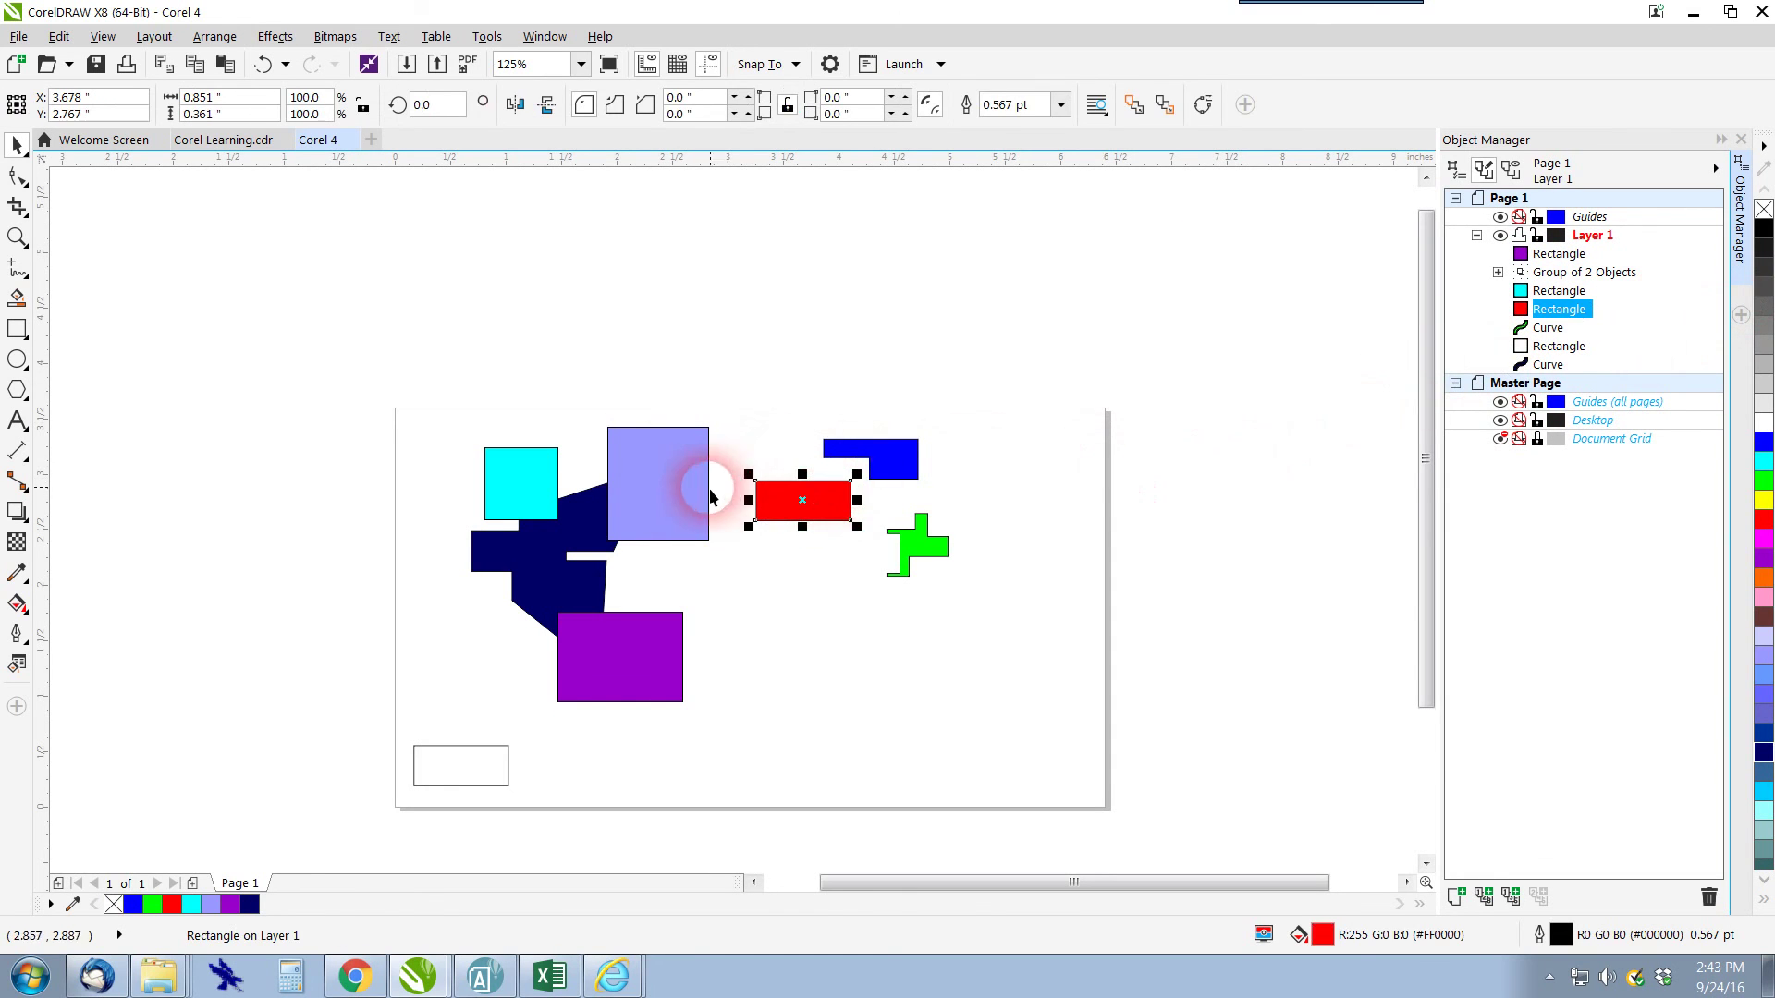
left_click(646, 541)
left_click(553, 584)
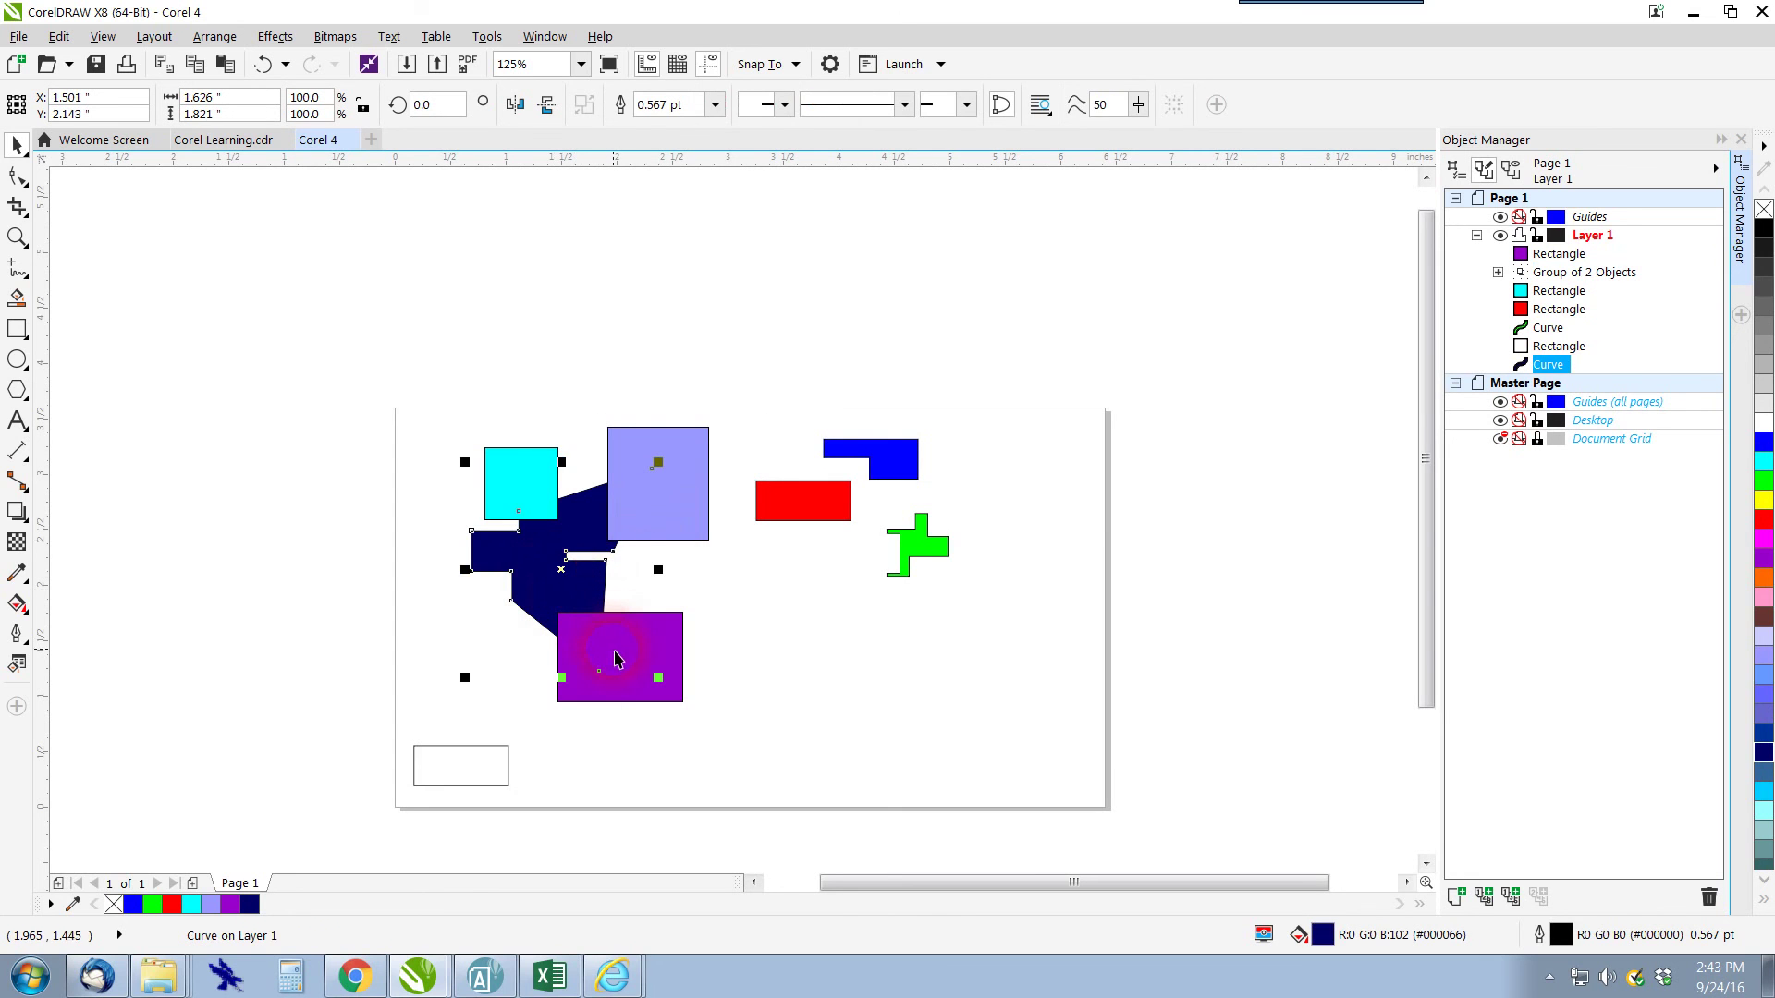
left_click(615, 651)
left_click(655, 530)
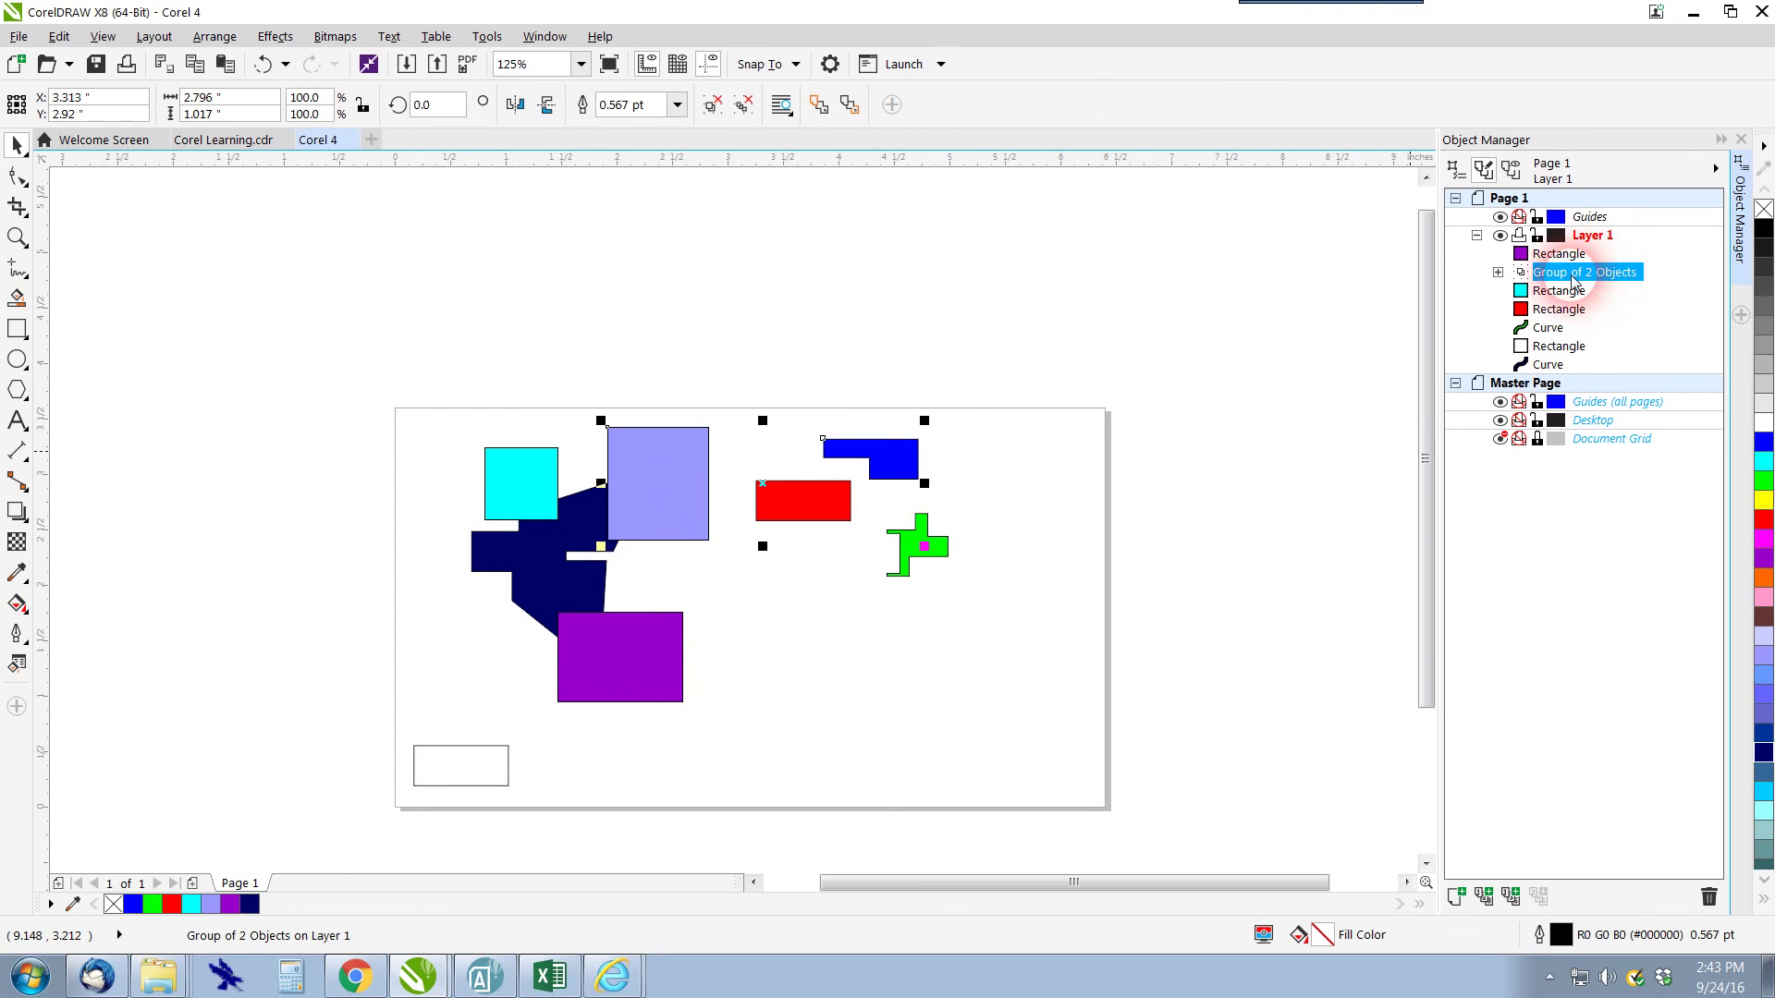
left_click(1498, 279)
left_click(1497, 271)
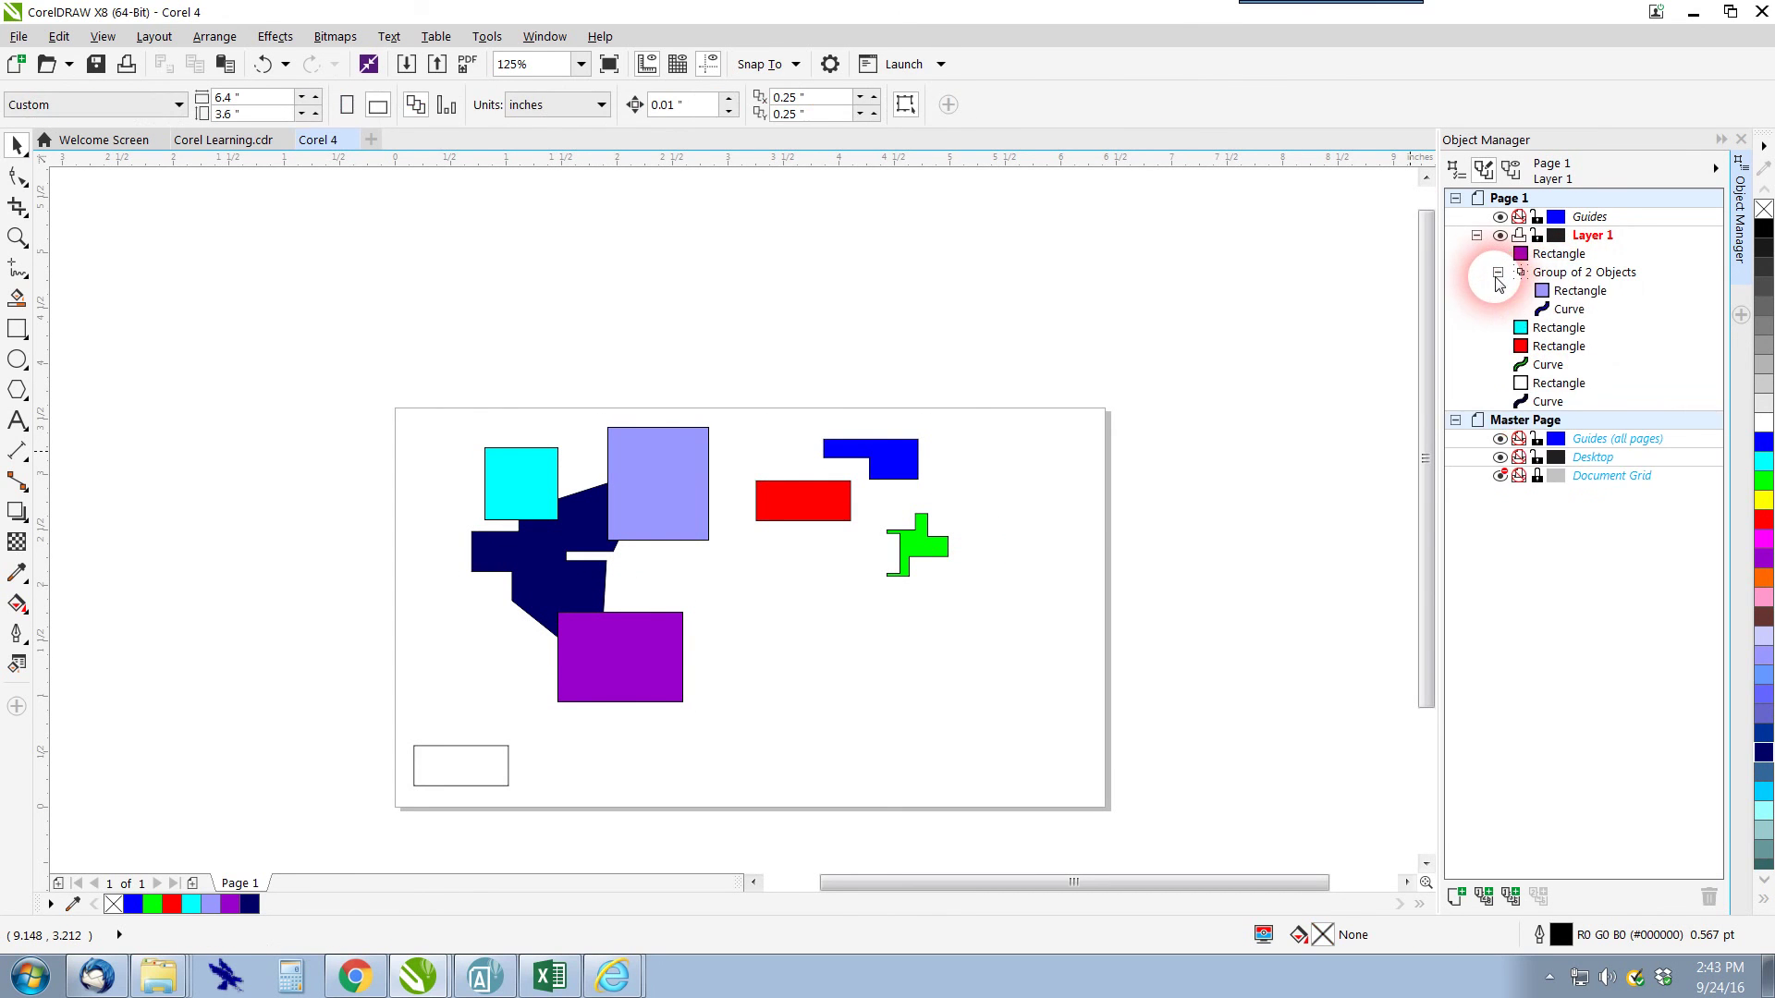
scroll(730, 518, "down", 3)
left_click_drag(663, 418, 846, 573)
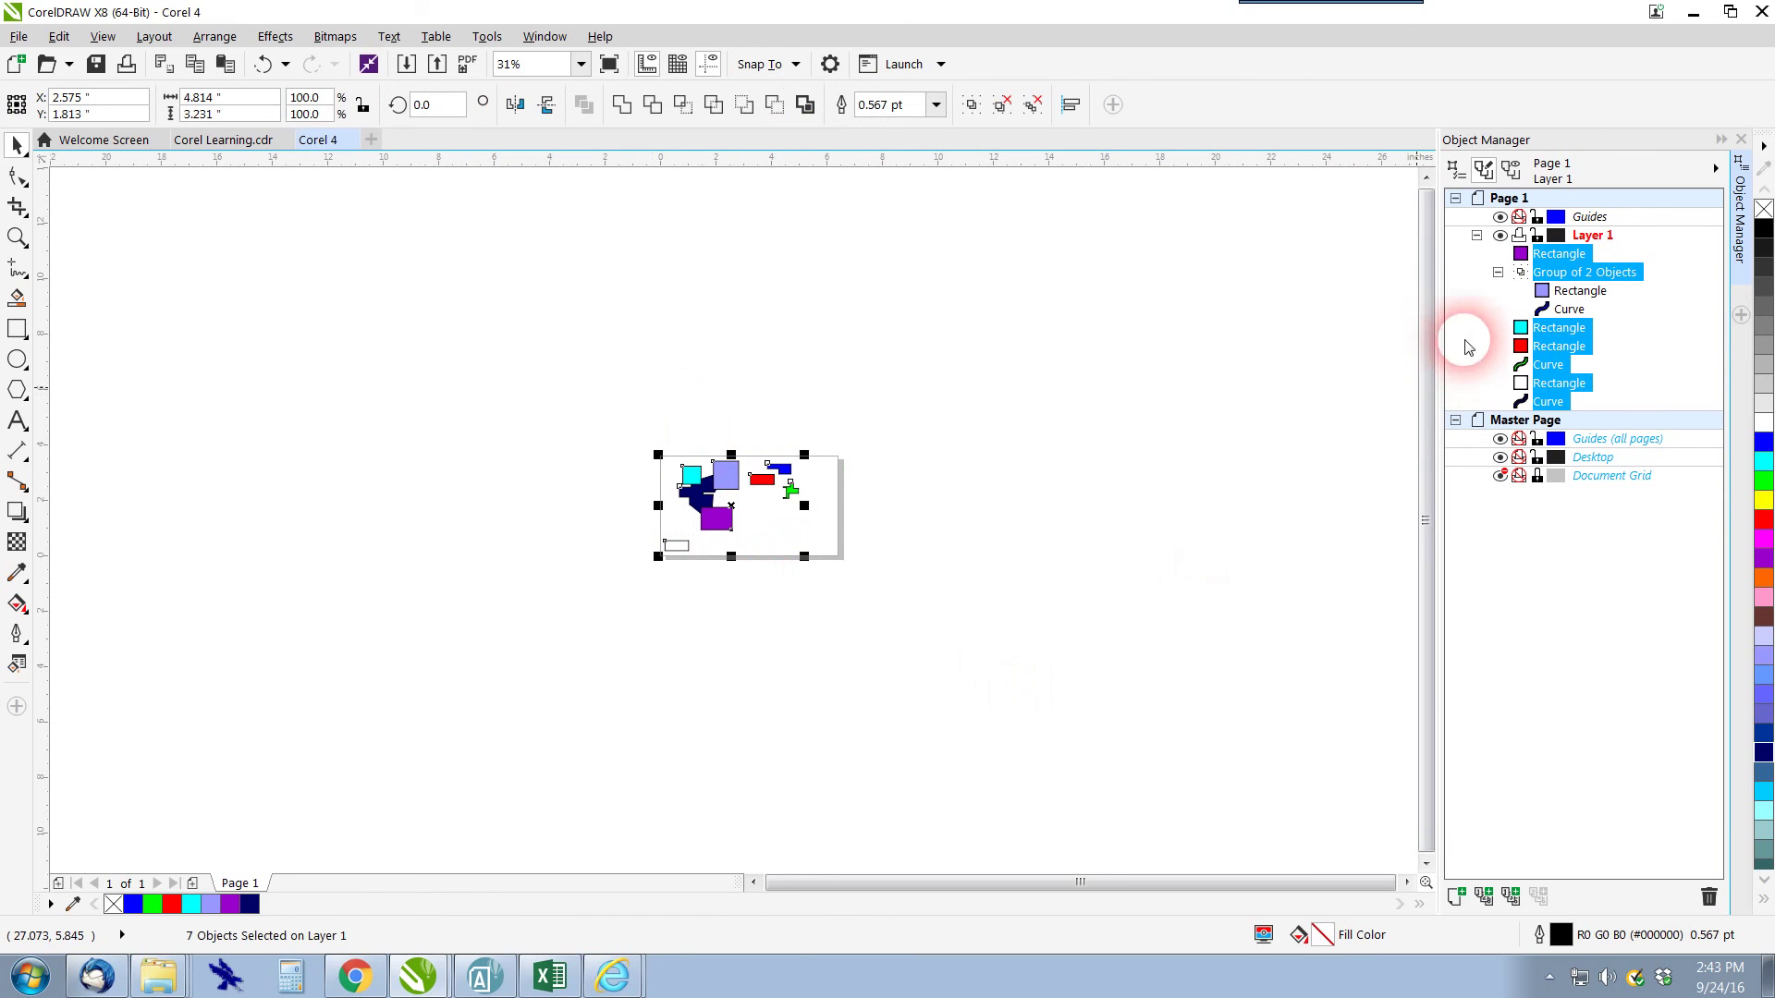
left_click(1347, 366)
right_click(1561, 275)
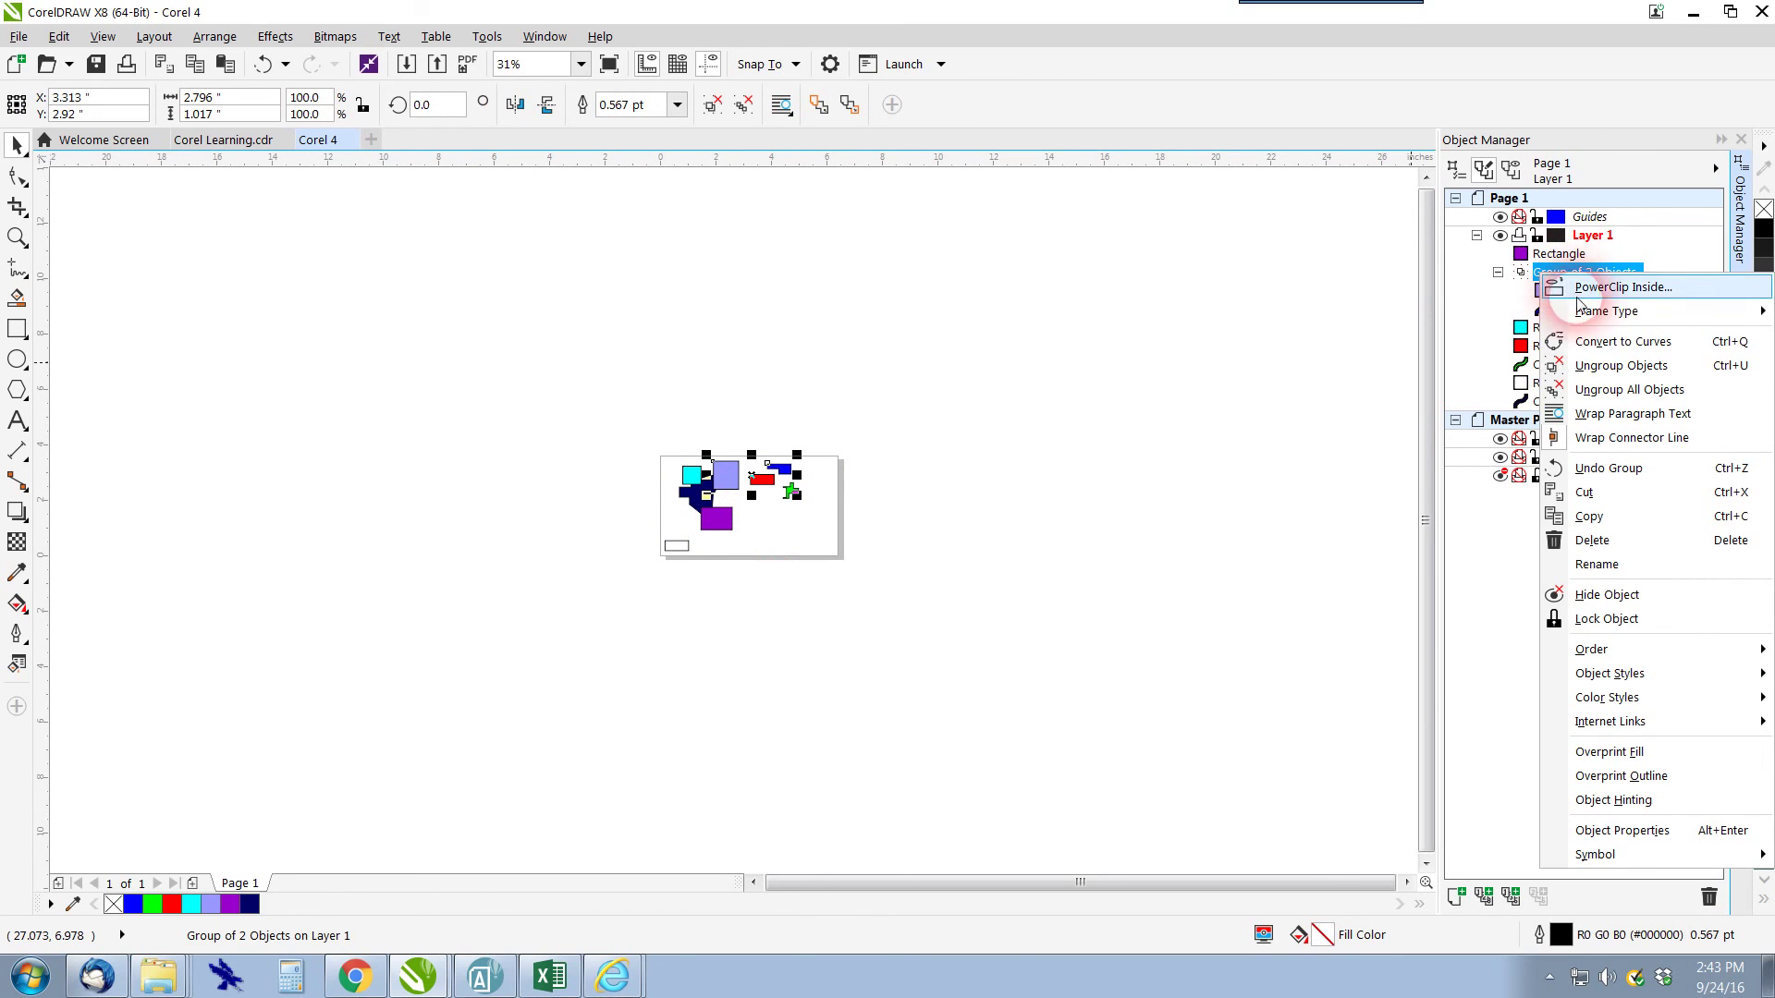
left_click(1619, 366)
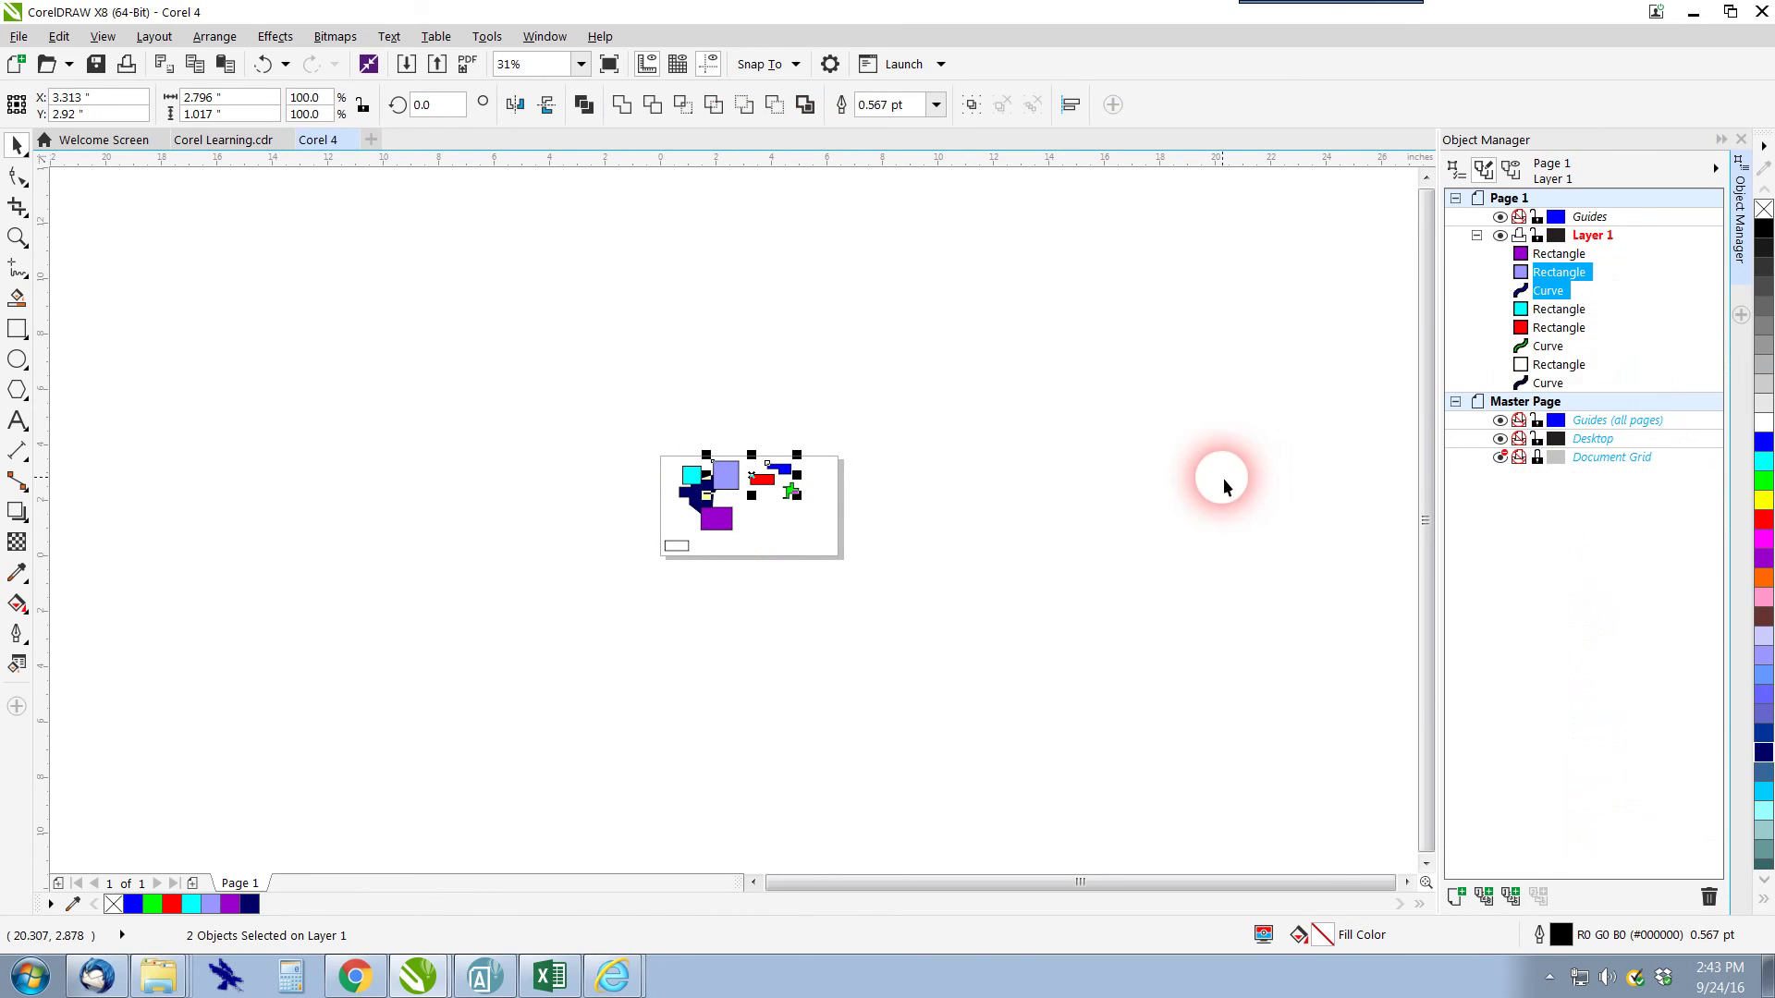
left_click(1109, 471)
Reorder the navy arrow-like curve to the top of Layer 1, in front of the three rectangles
scroll(717, 429, "up", 4)
left_click(747, 490)
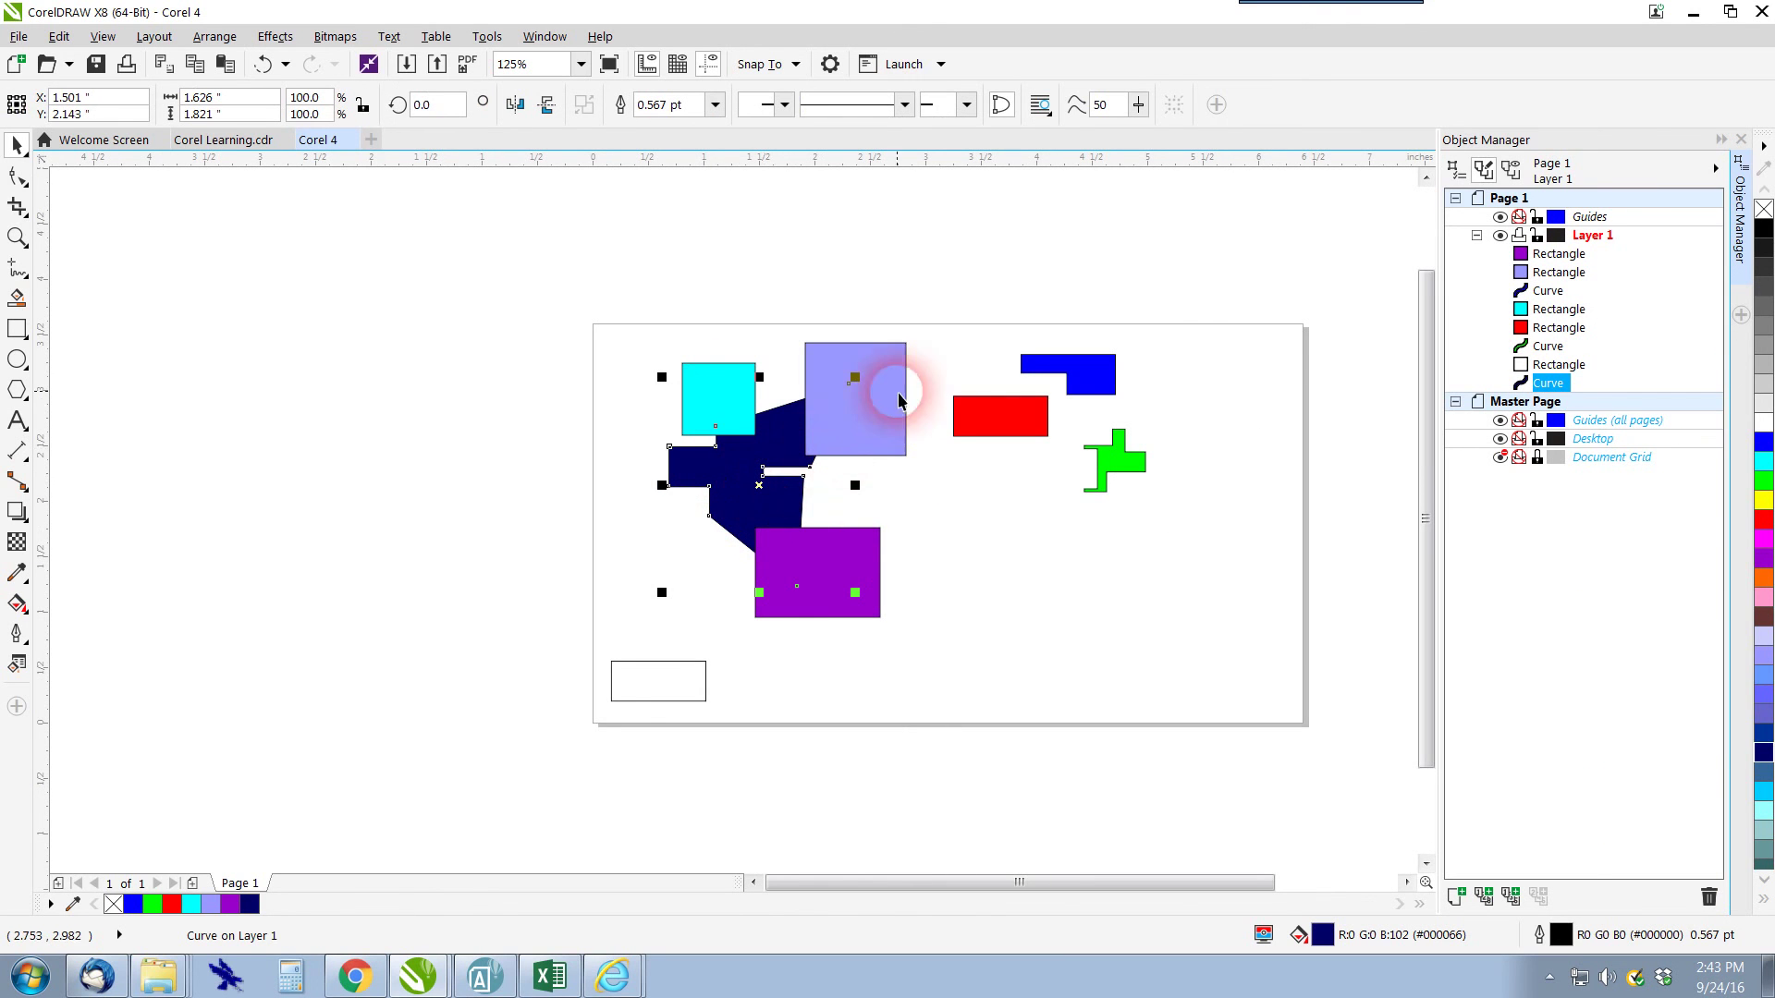
left_click_drag(1550, 384, 1562, 239)
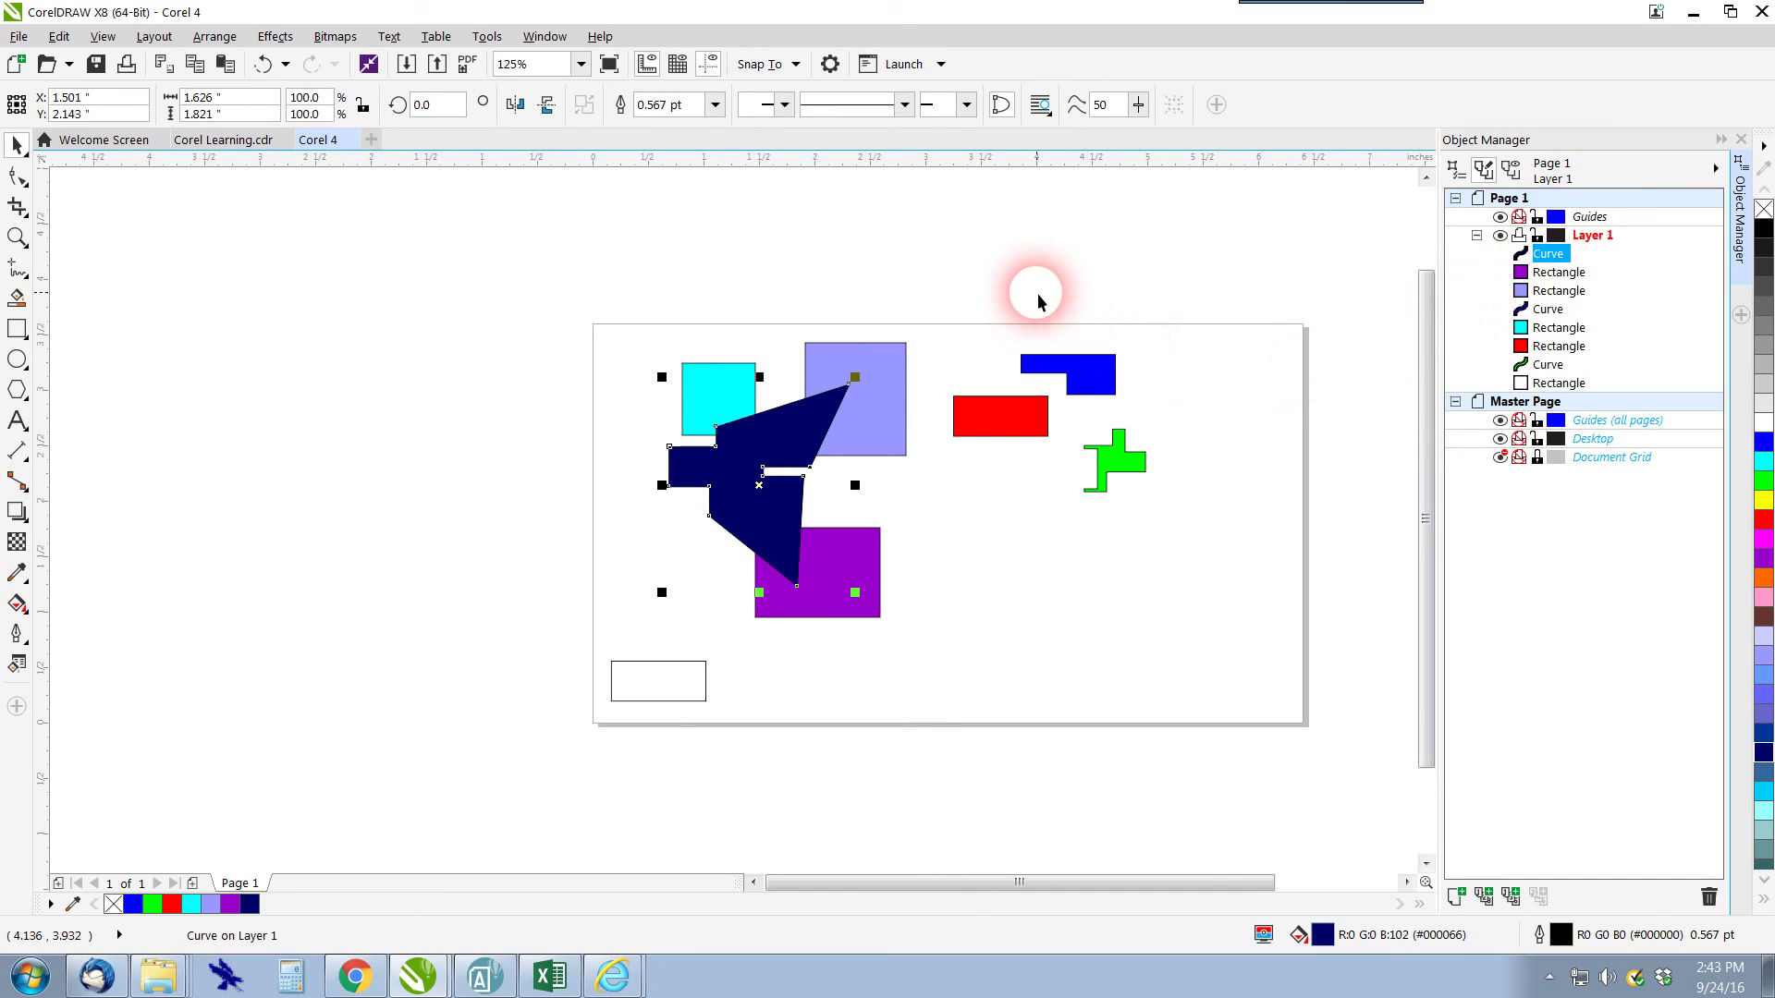
left_click(1037, 292)
Nudge the purple rectangle slightly left and simplify the navy shape together with the cyan, light violet and purple rectangles
left_click_drag(572, 294, 942, 666)
left_click(713, 349)
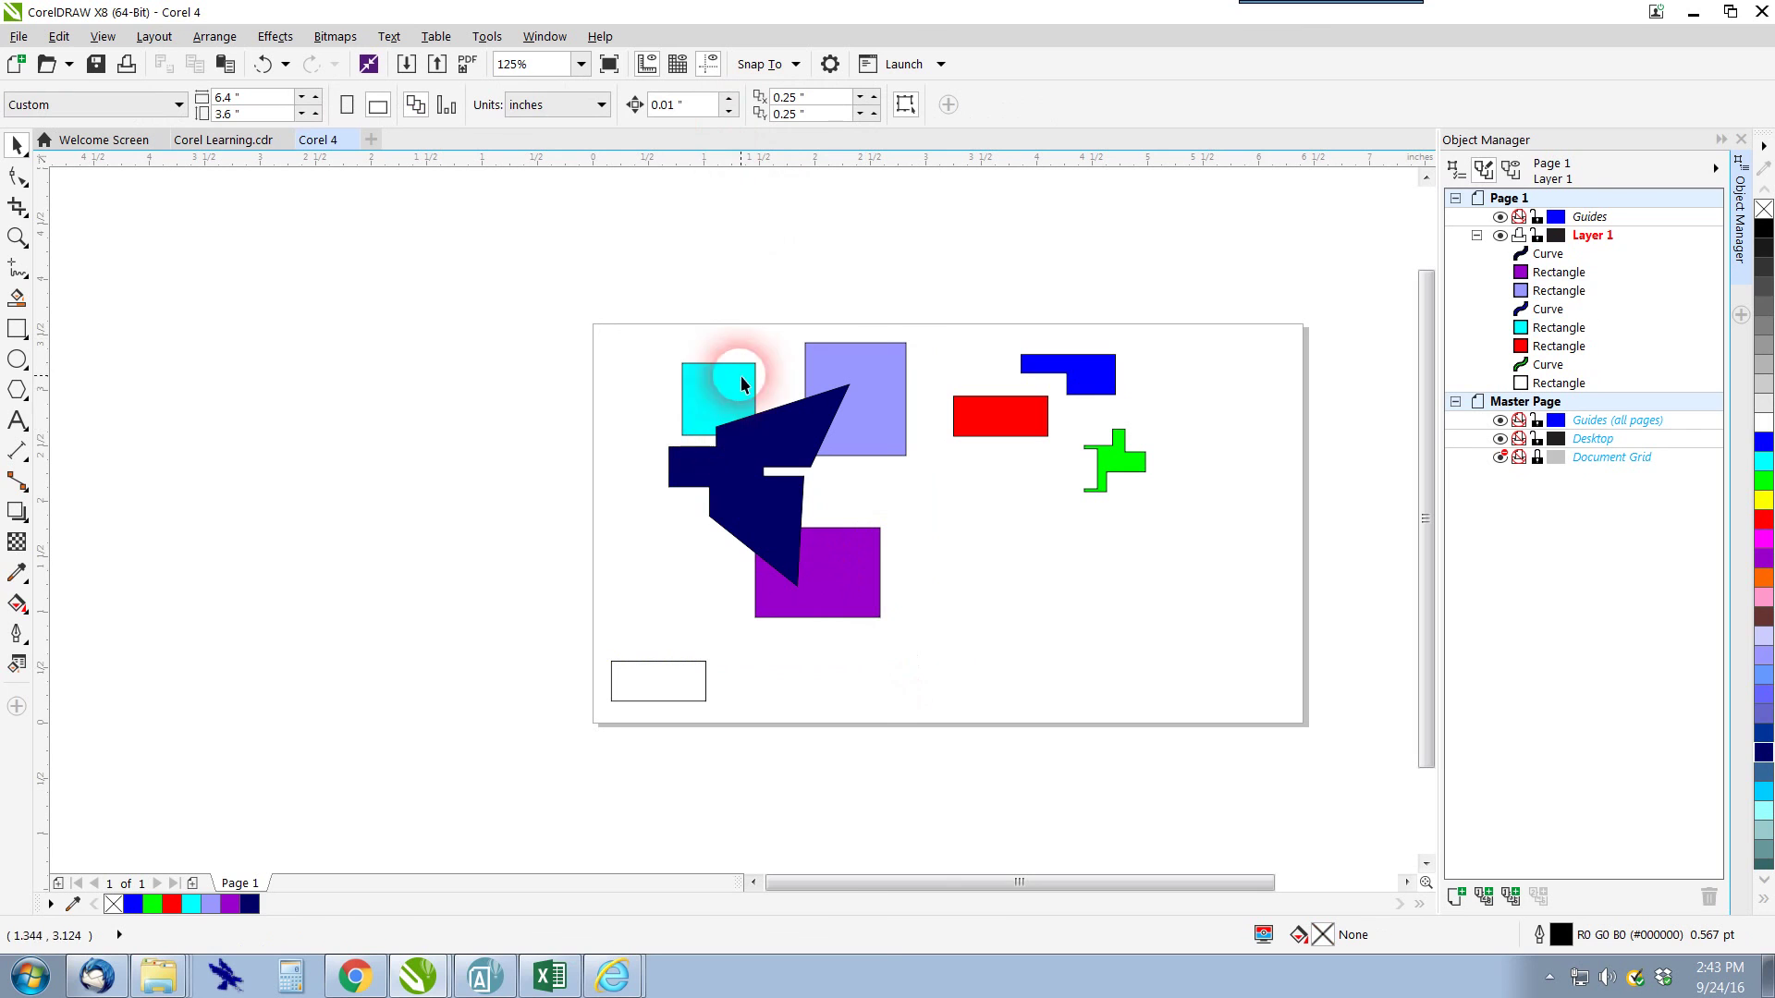
left_click(923, 350)
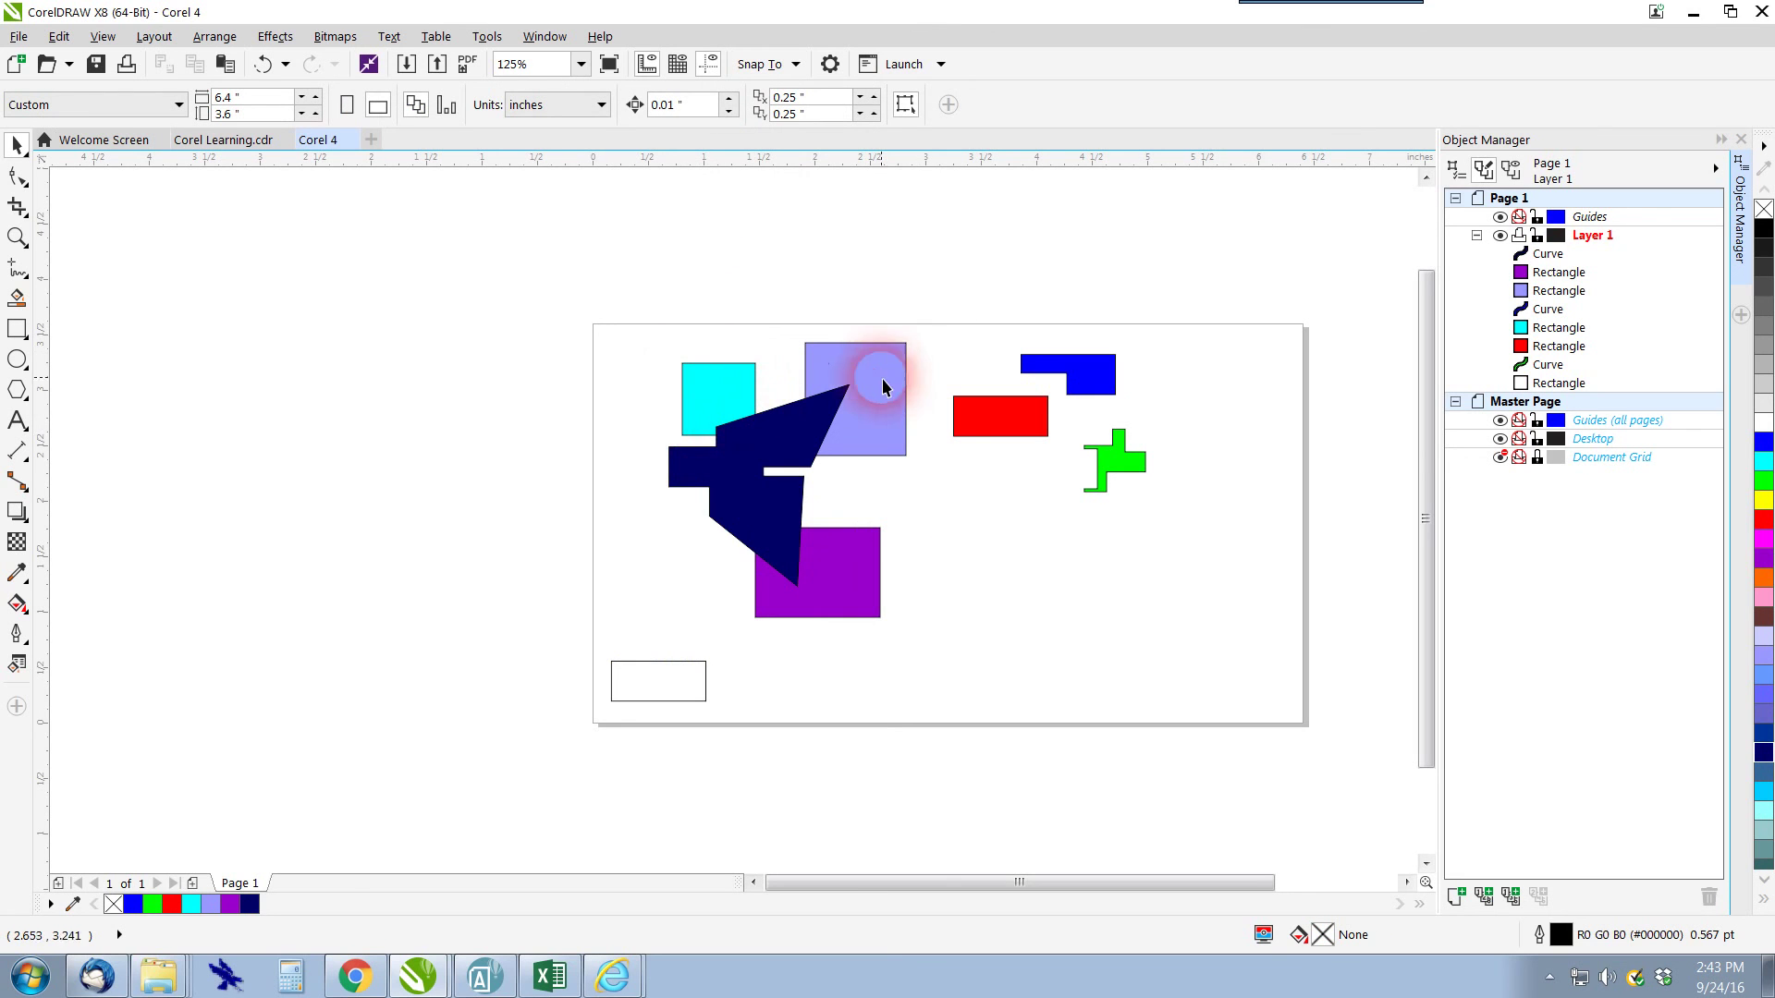
left_click(819, 563)
mouse_move(841, 573)
left_mouse_down()
mouse_move(855, 650)
mouse_move(851, 577)
left_mouse_up()
left_click_drag(641, 289, 952, 651)
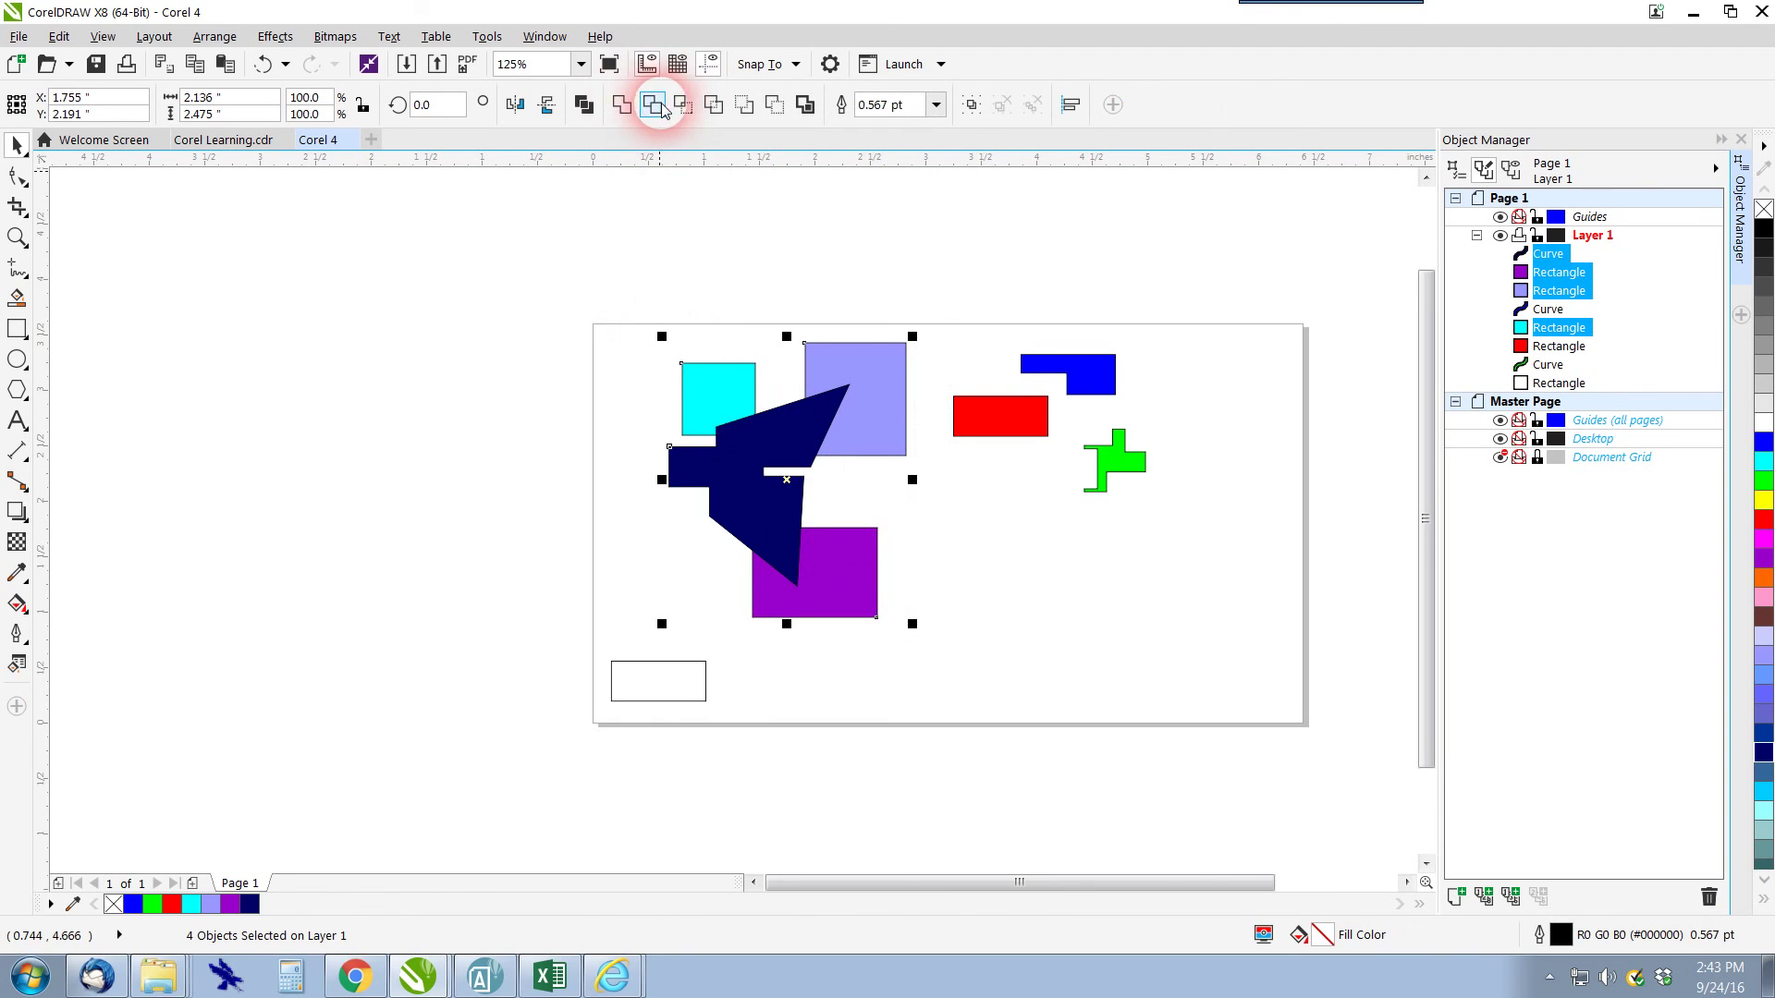
left_click(713, 105)
key("Escape")
Move the cyan, light violet and purple pieces outward and shift the navy shape slightly up so the four are separated
left_click_drag(728, 374, 703, 341)
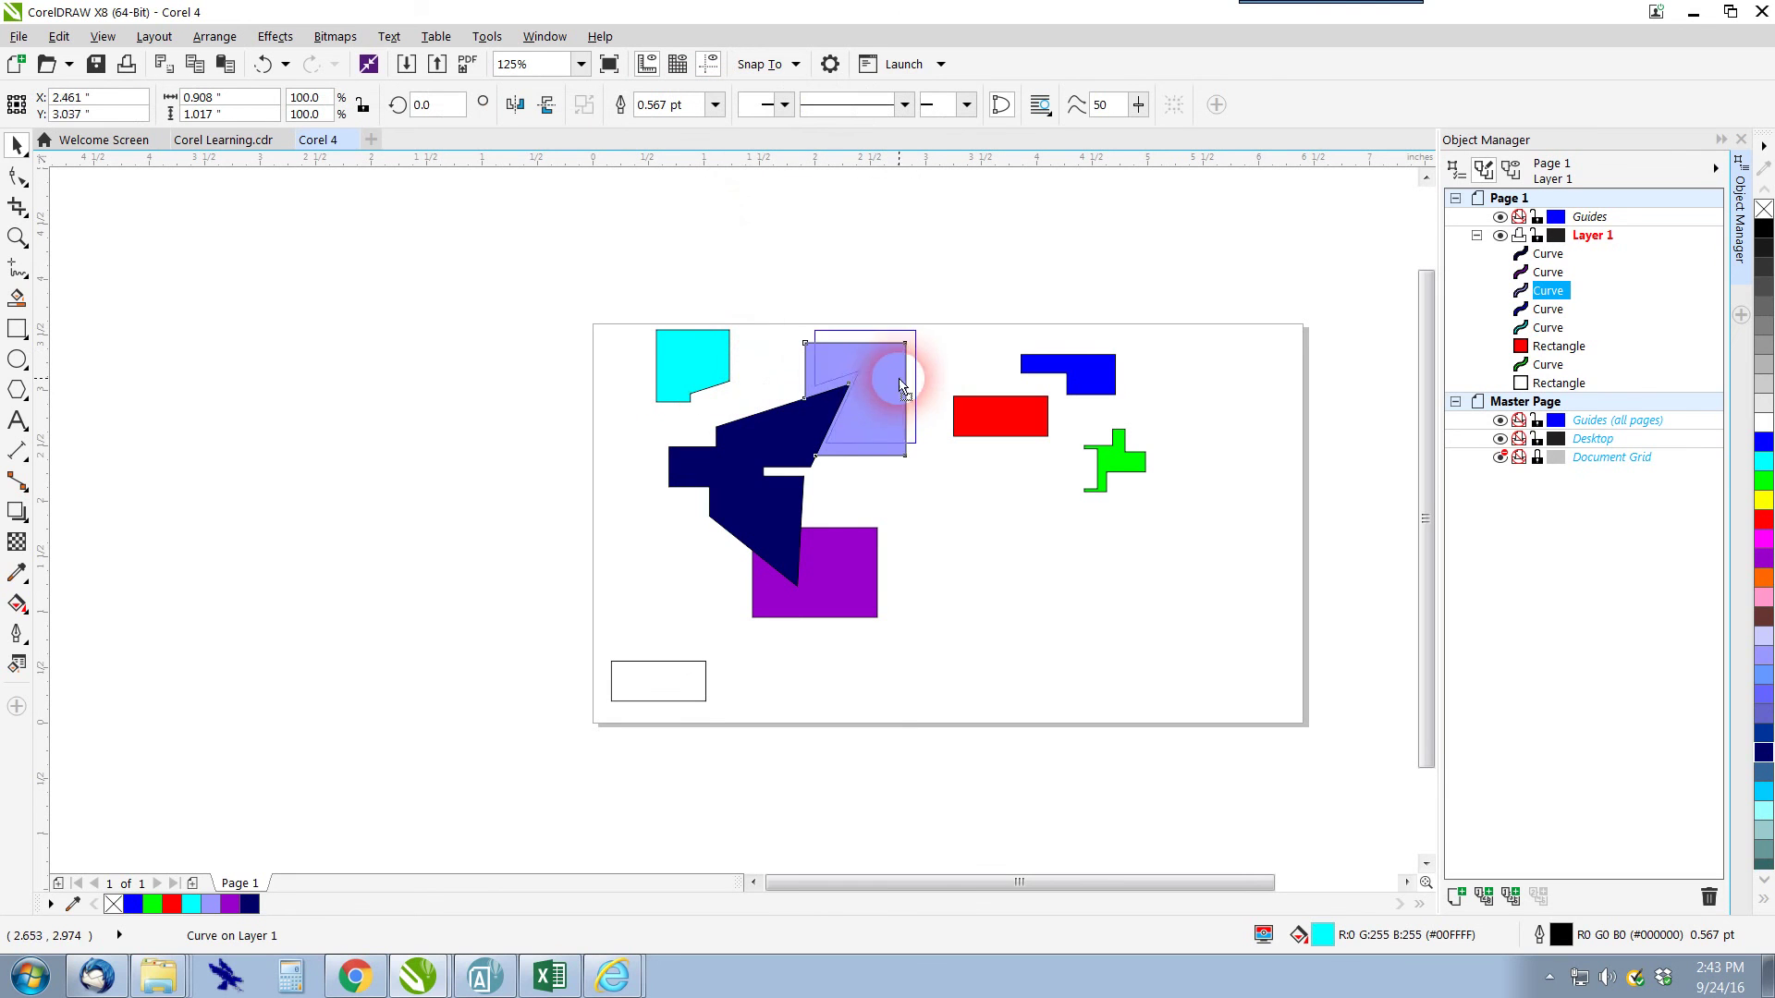
left_click_drag(893, 395, 937, 356)
left_click_drag(863, 590, 902, 628)
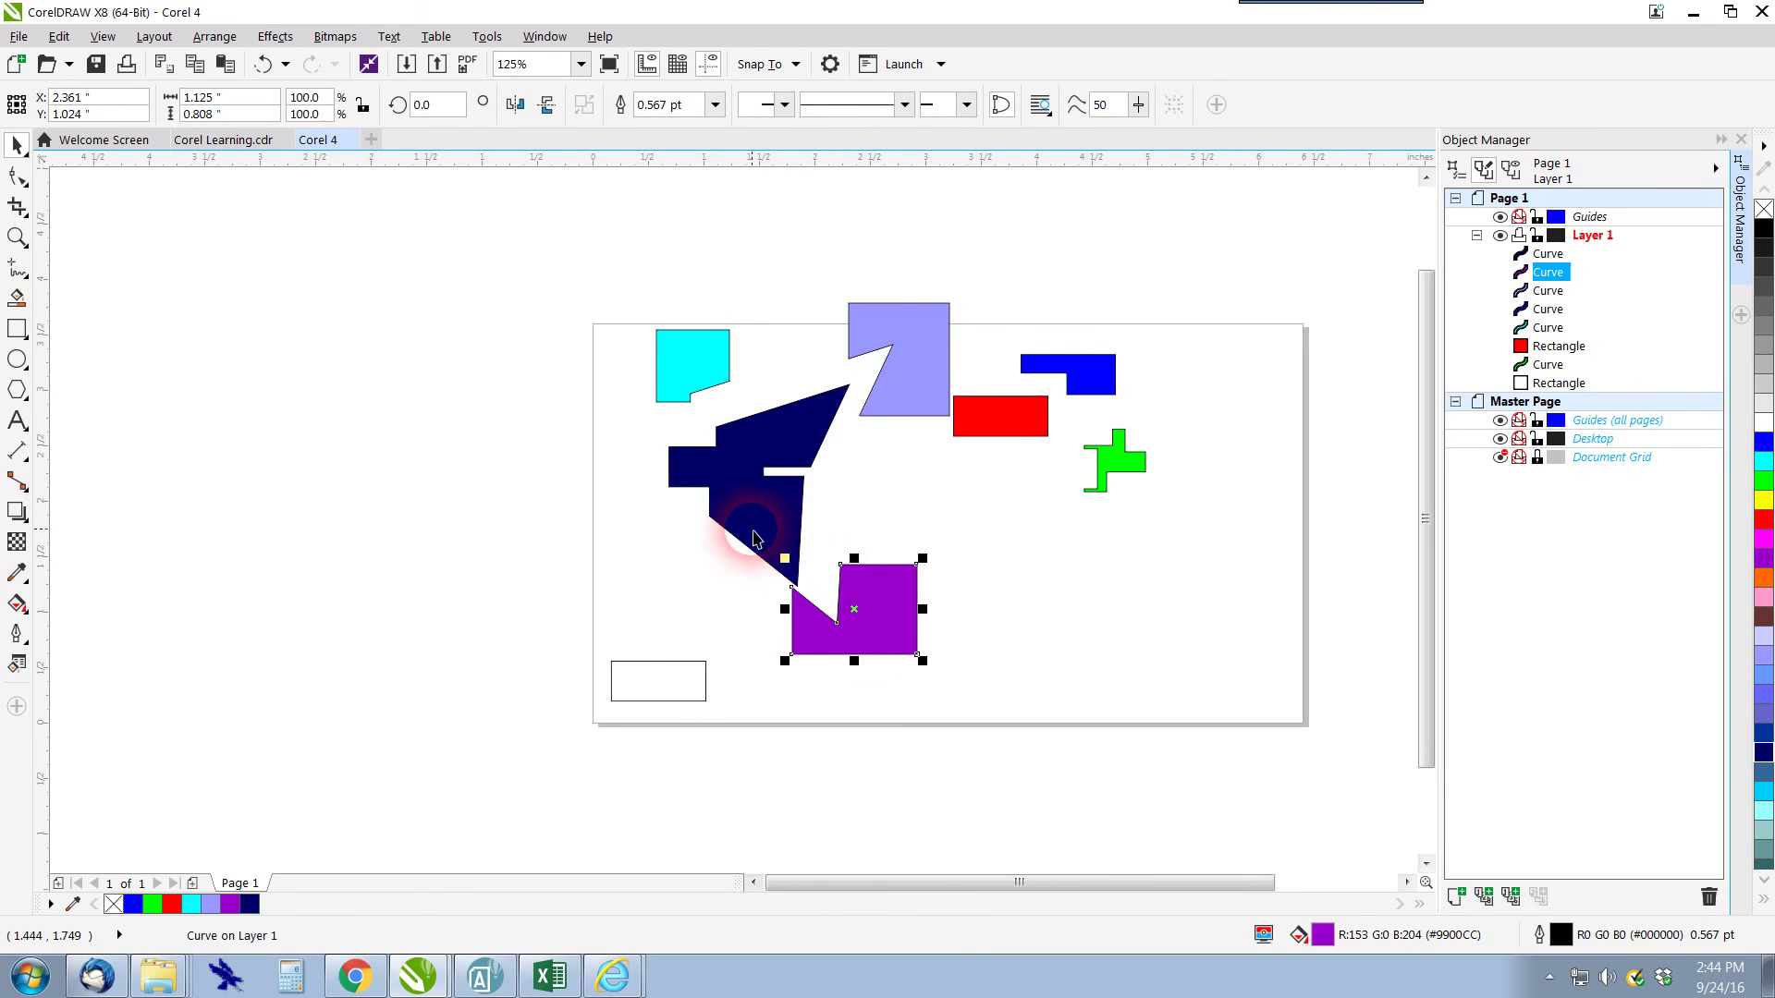
left_click_drag(753, 539, 748, 517)
left_click(725, 281)
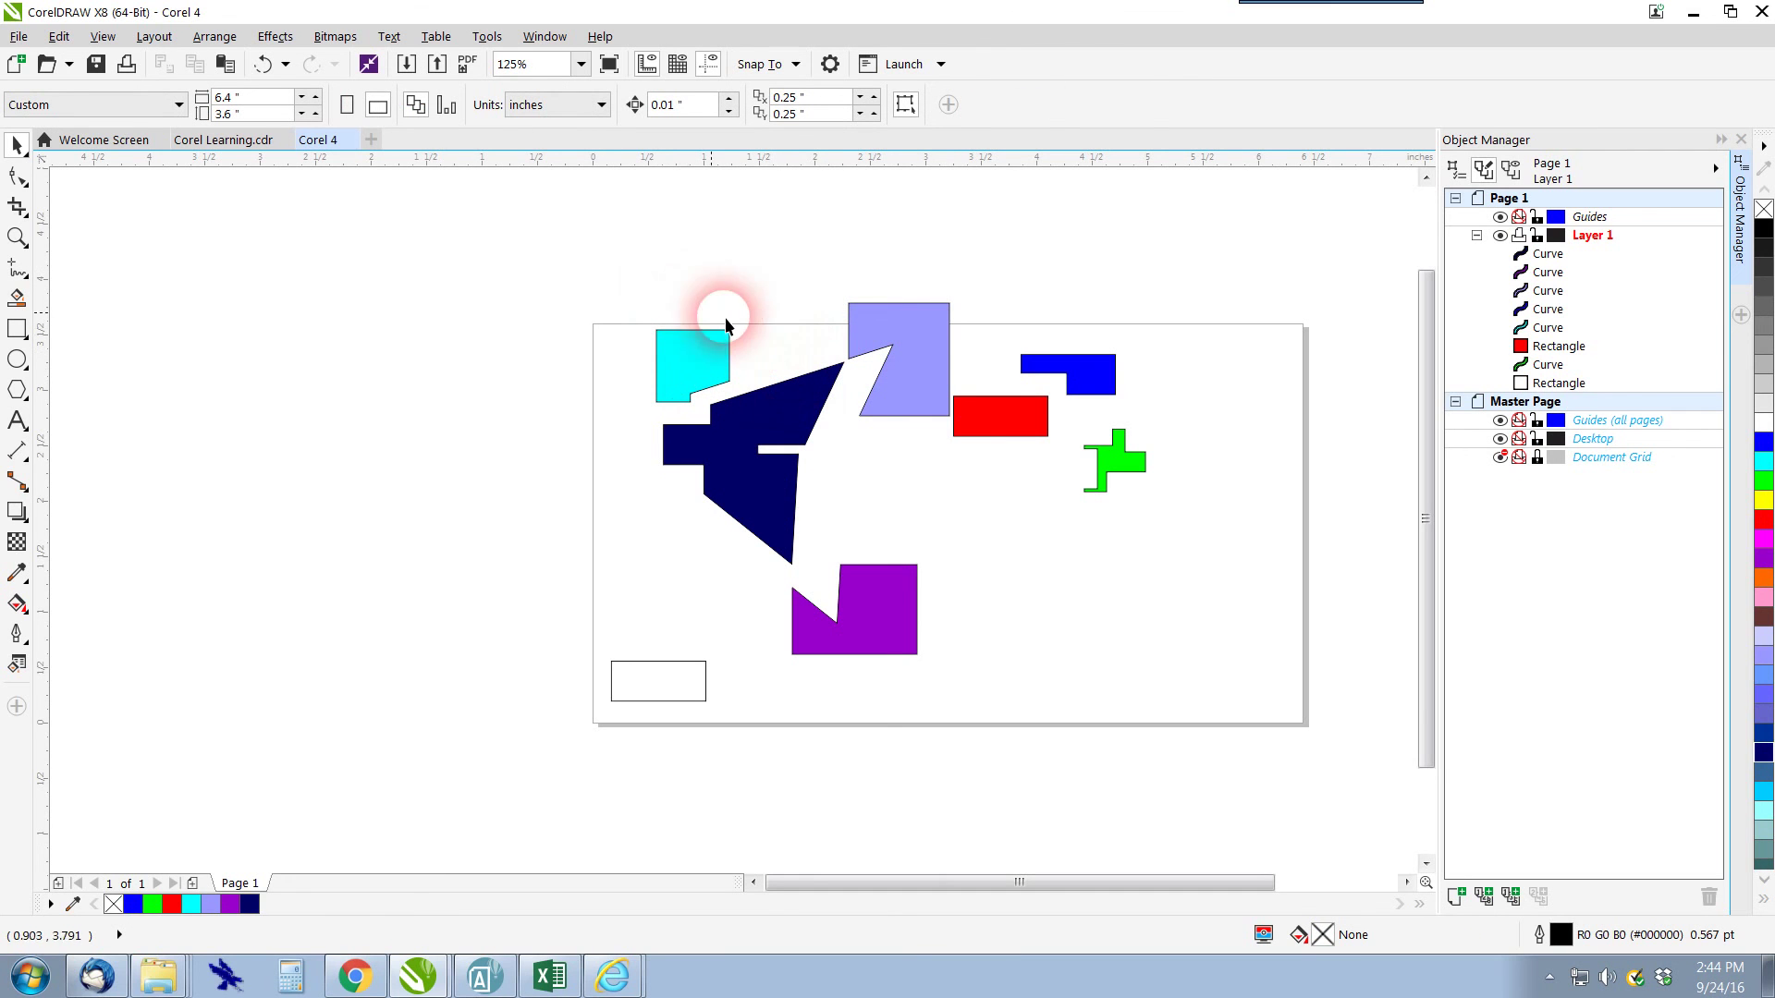
Move the navy shape off the page into the empty area to its left
left_click(1003, 410)
left_click(692, 218)
left_click_drag(515, 269, 902, 573)
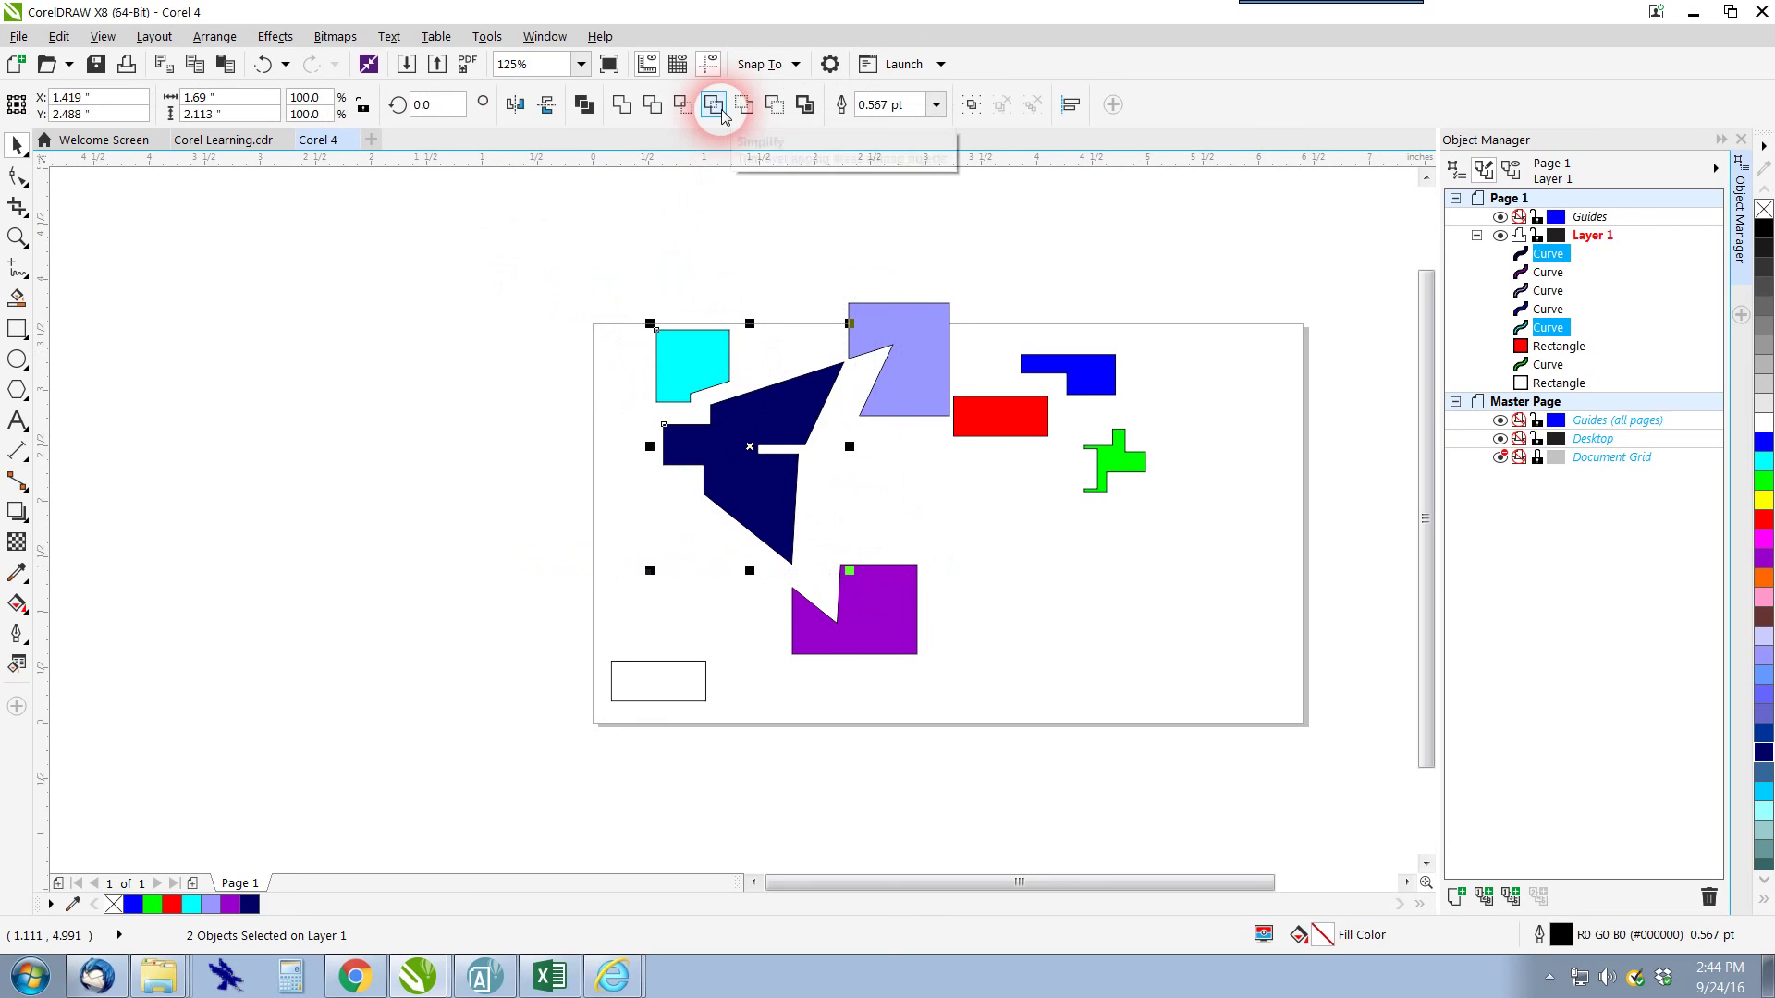
left_click(772, 108)
left_click_drag(804, 416, 534, 354)
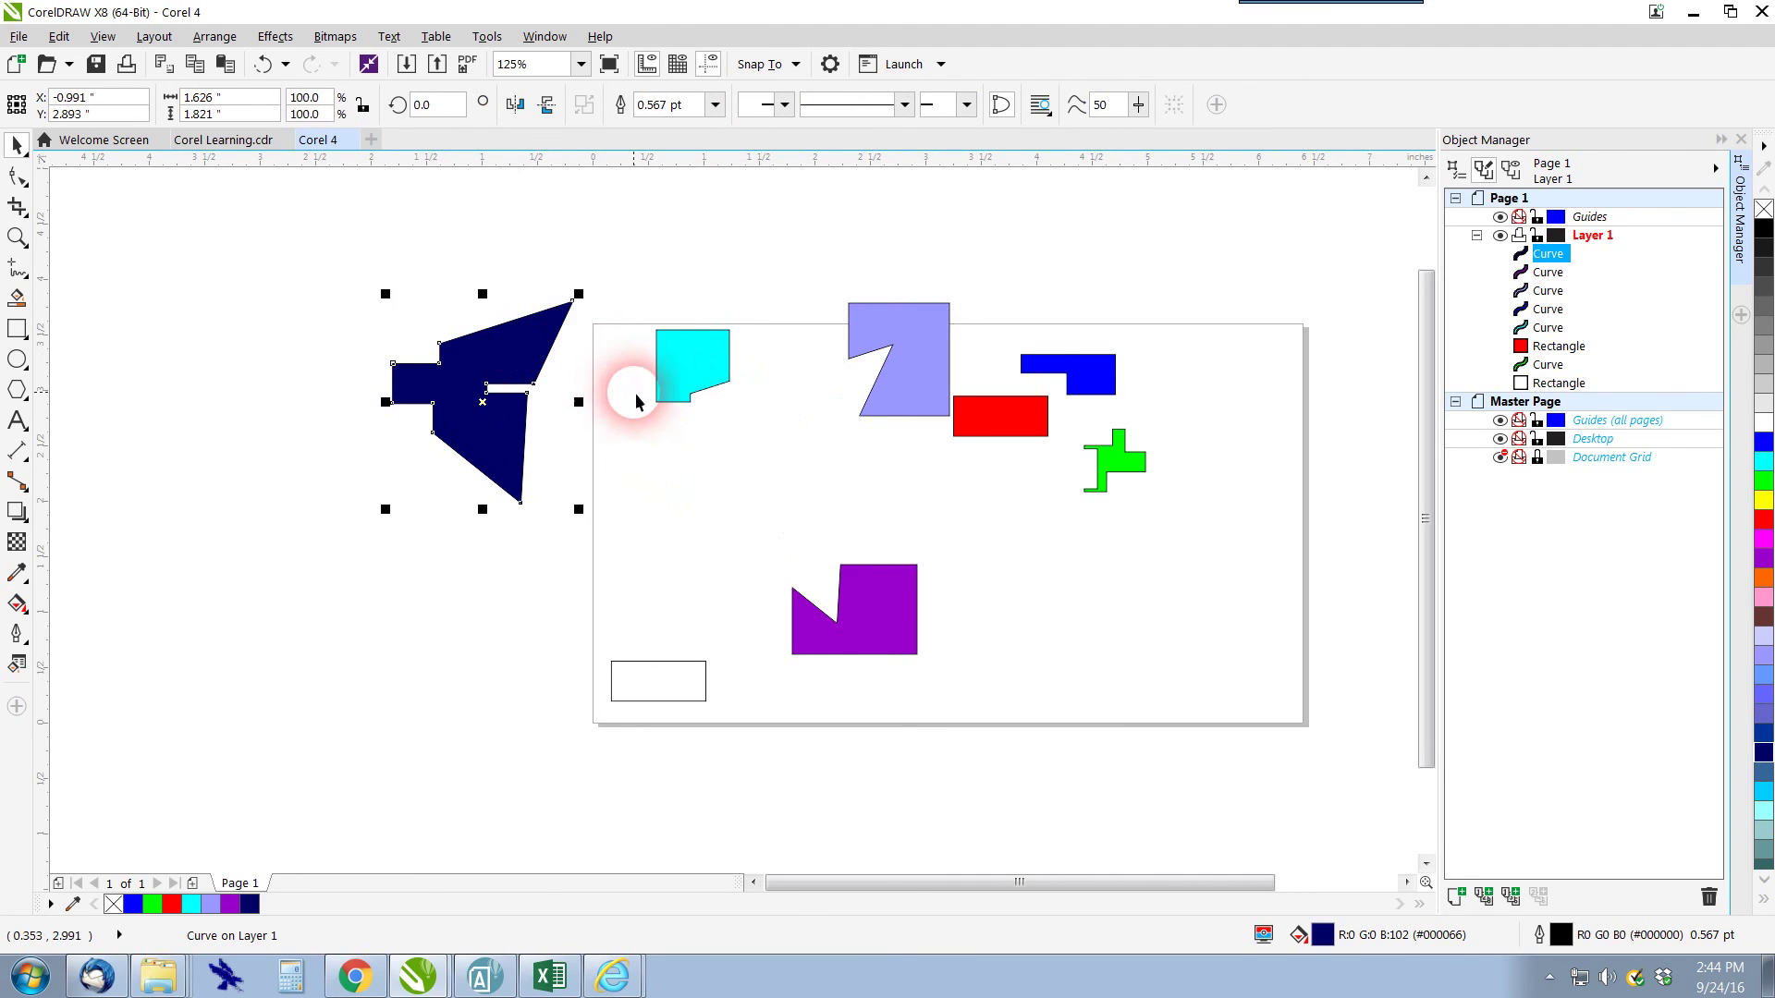
Move the cyan piece over the middle of the navy shape and bring it to the top of Layer 1
left_click_drag(721, 361, 425, 309)
left_click_drag(1549, 329, 1562, 271)
left_click_drag(424, 319, 504, 386)
scroll(499, 386, "up", 2)
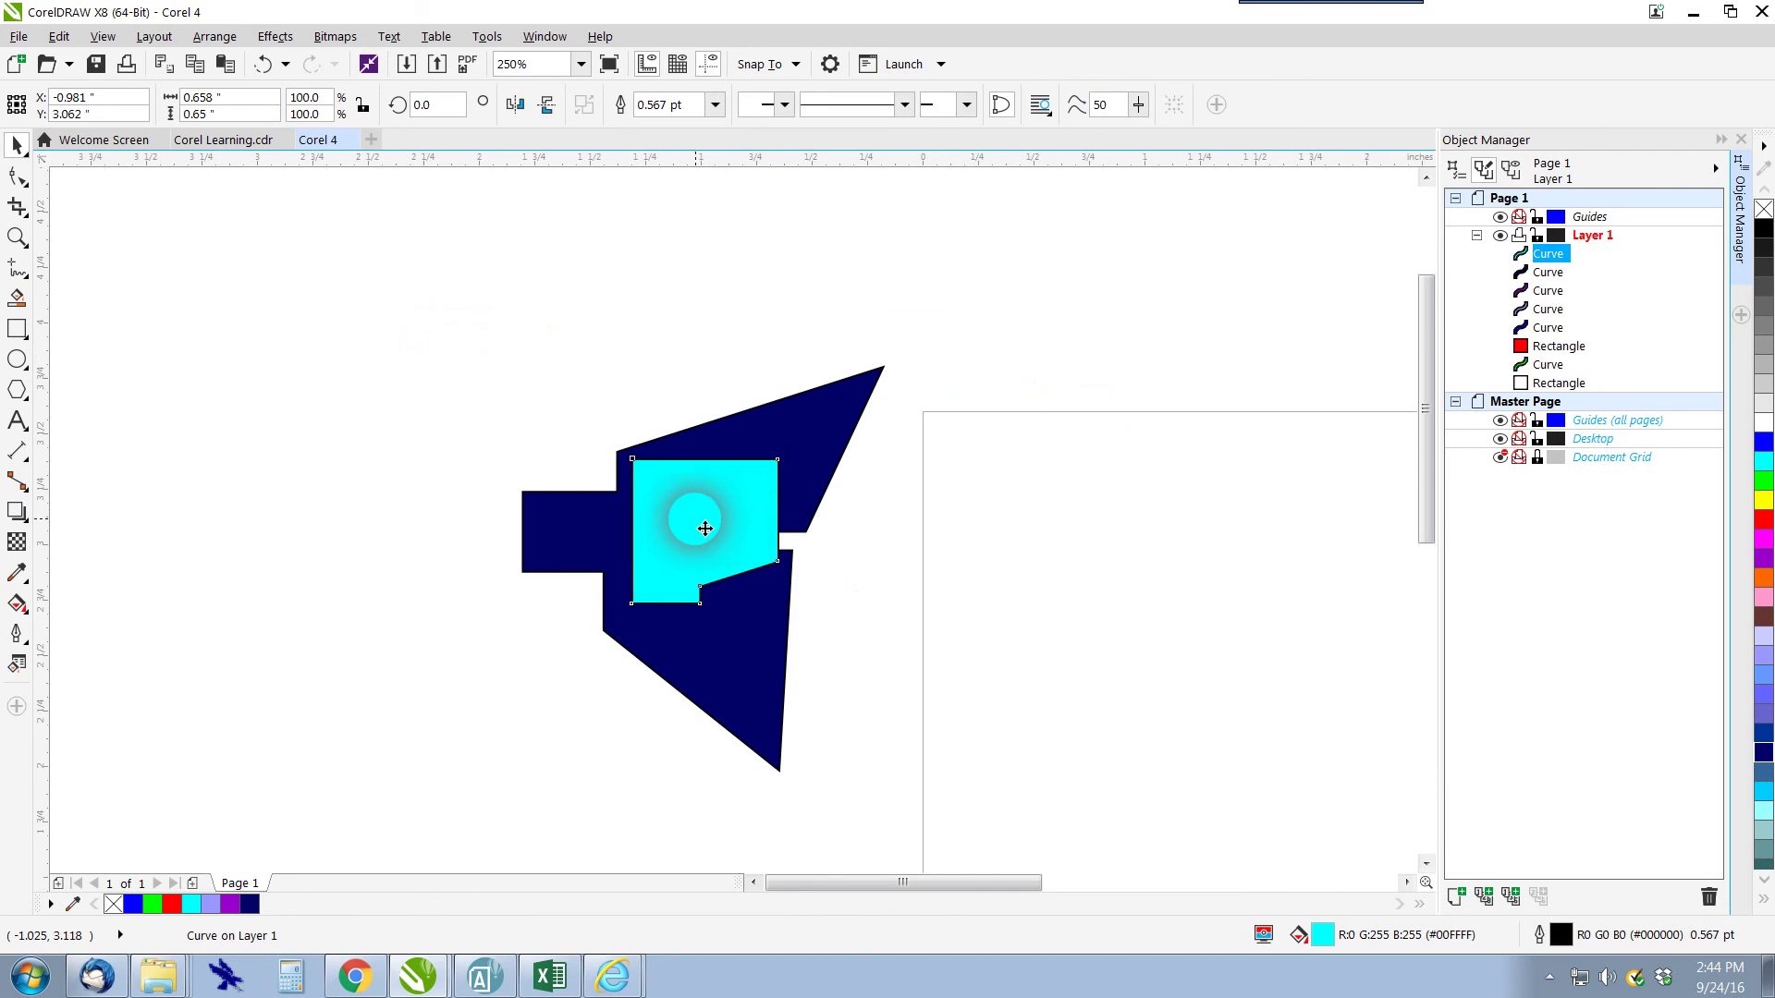
scroll(705, 529, "down", 2)
scroll(721, 489, "up", 2)
key("Escape")
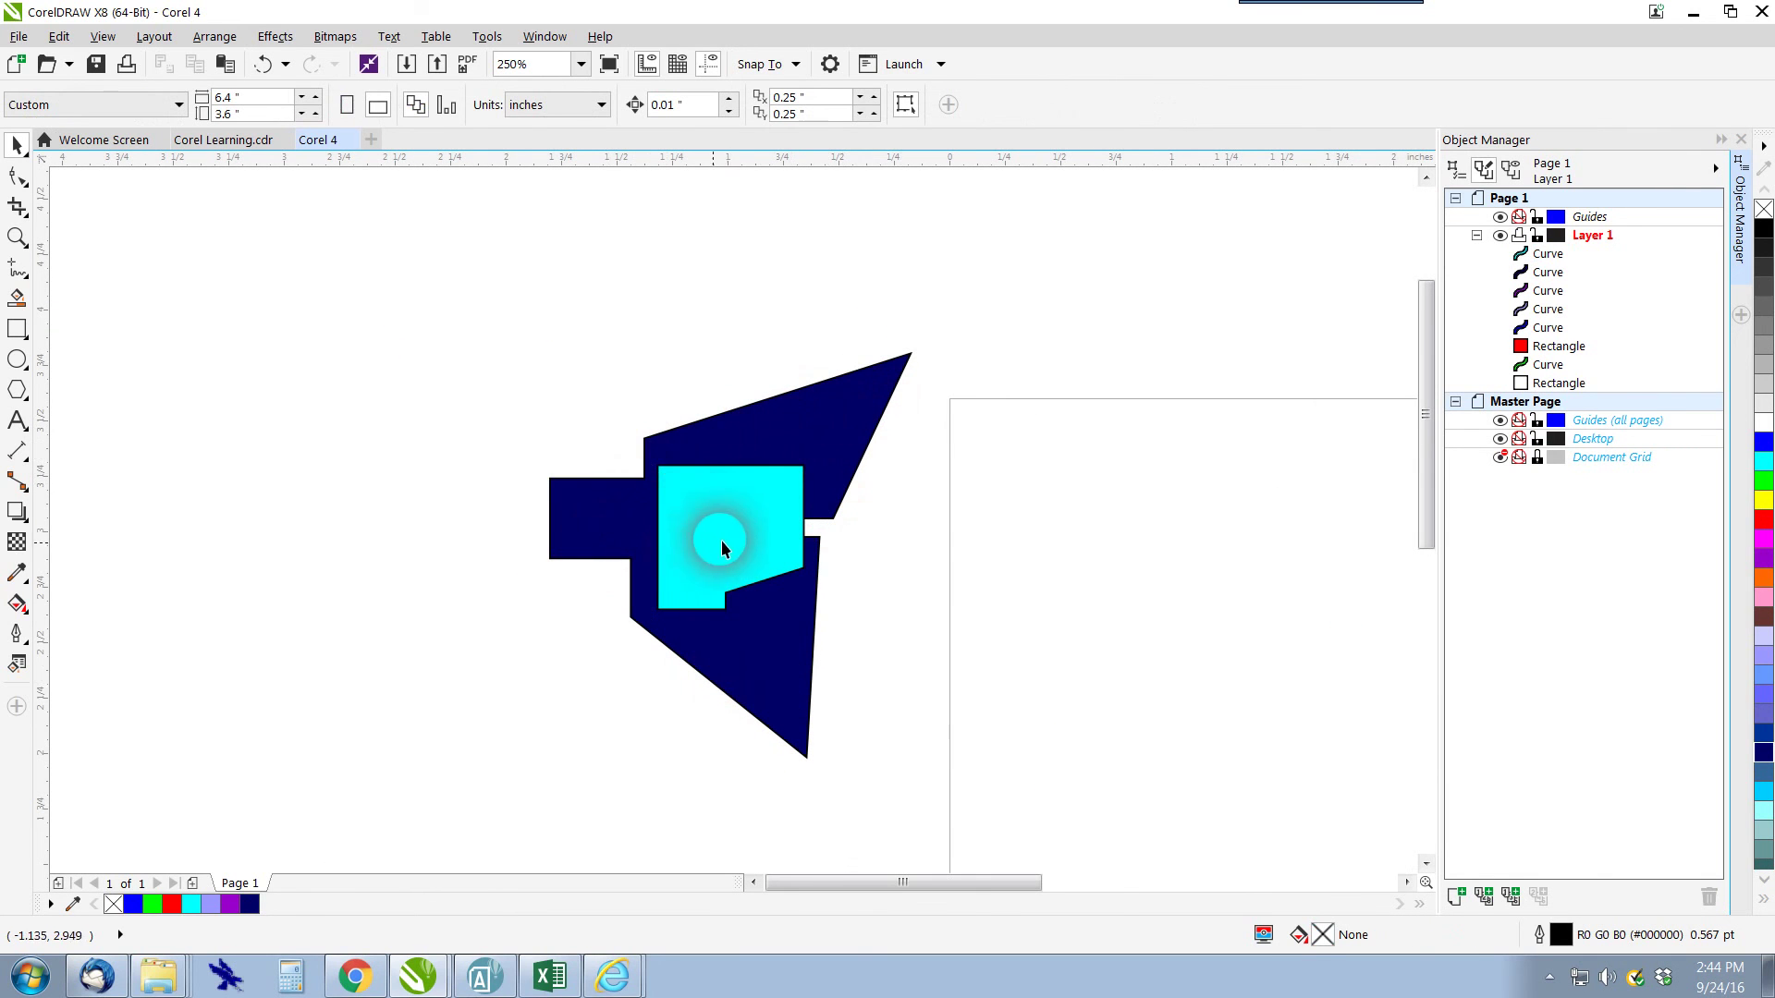
Apply Back Minus Front to the navy and cyan shapes and move the cut navy shape back onto the page's left side
left_click_drag(490, 268, 995, 777)
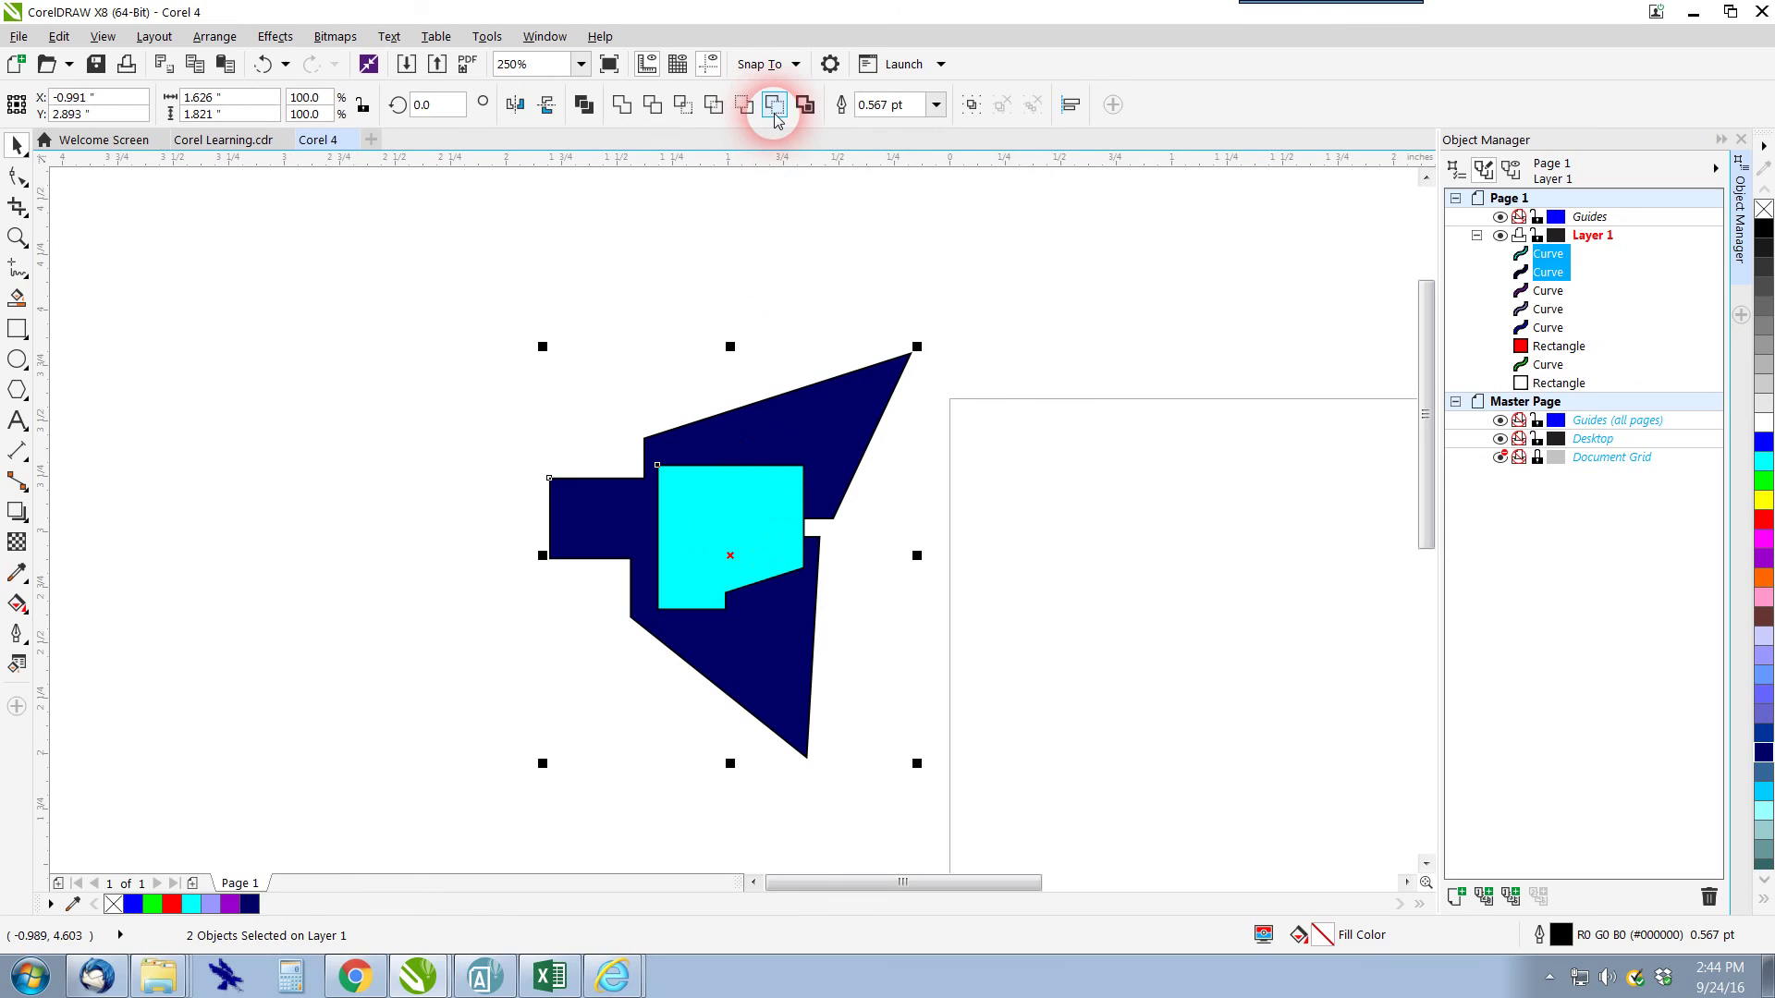
left_click(774, 106)
left_click_drag(849, 446, 725, 364)
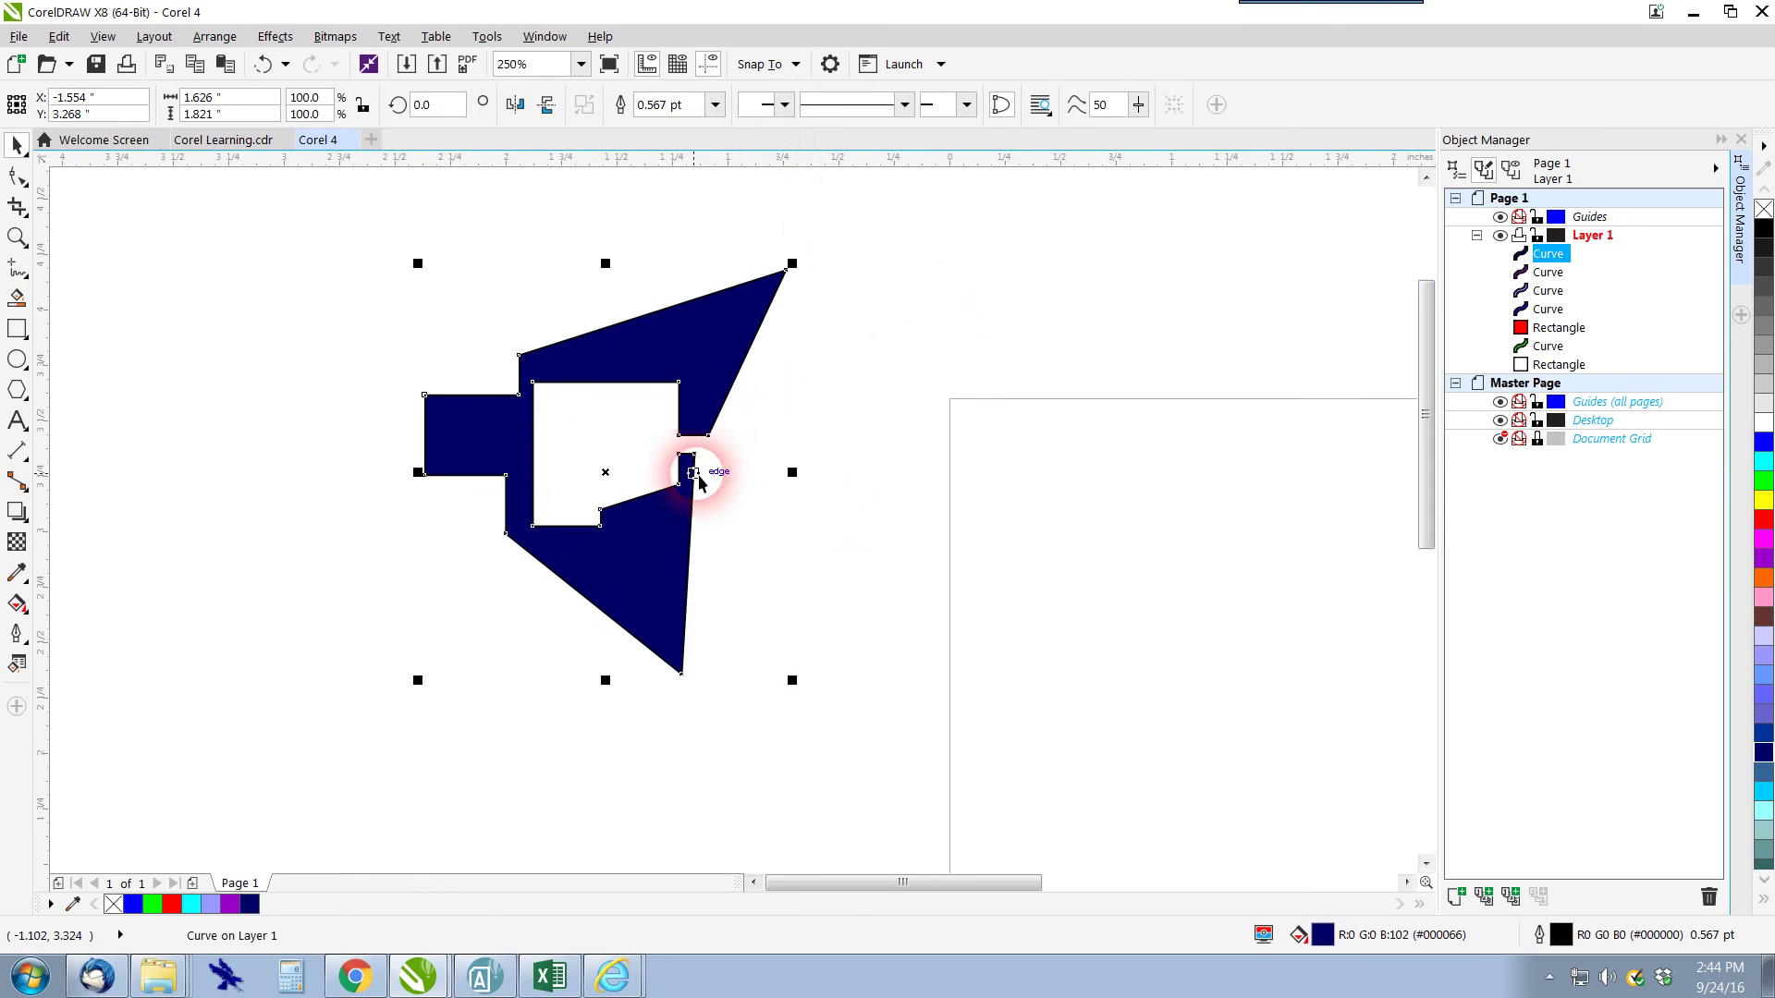
scroll(707, 459, "down", 1)
left_click_drag(707, 458, 959, 589)
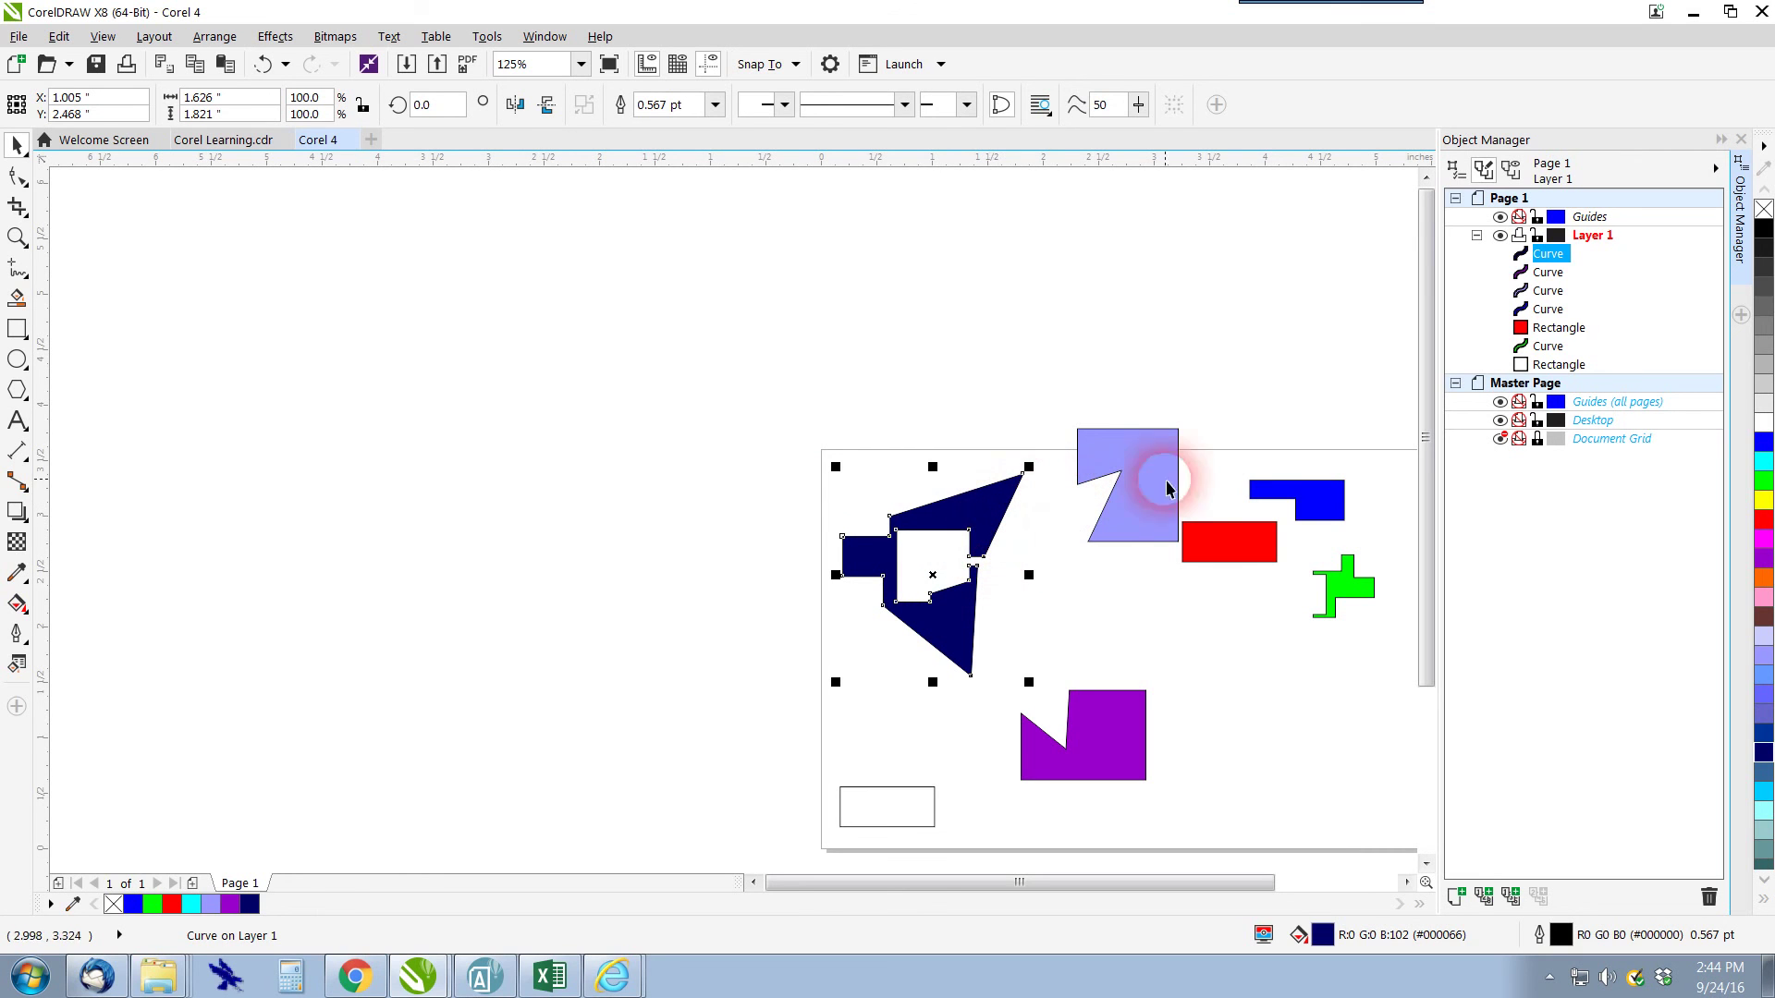
Move the red rectangle under the light violet shape's lower-right corner and the blue shape under its upper-right corner
left_click(1193, 536)
left_click_drag(1192, 537, 1139, 526)
left_click_drag(1320, 507, 1202, 449)
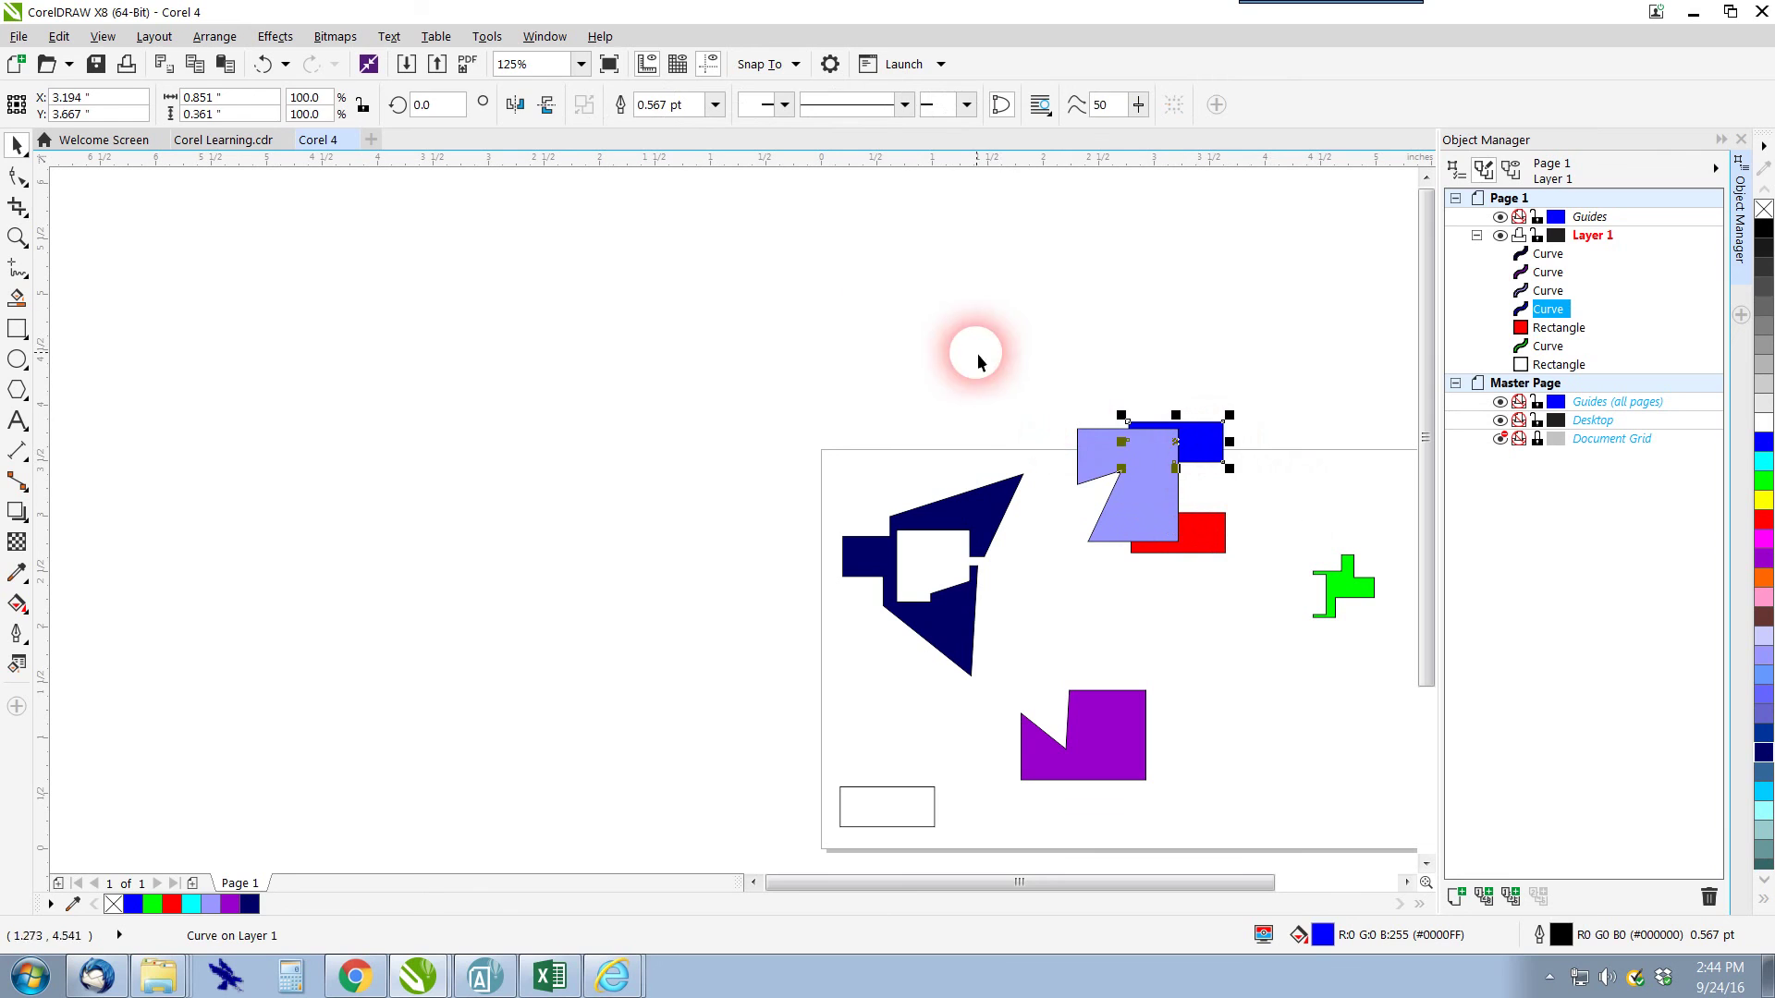
Create a boundary around the overlapping light violet, blue and red shapes and move the new outline to the empty area above the green shape
left_click(1147, 471)
left_click(1214, 464)
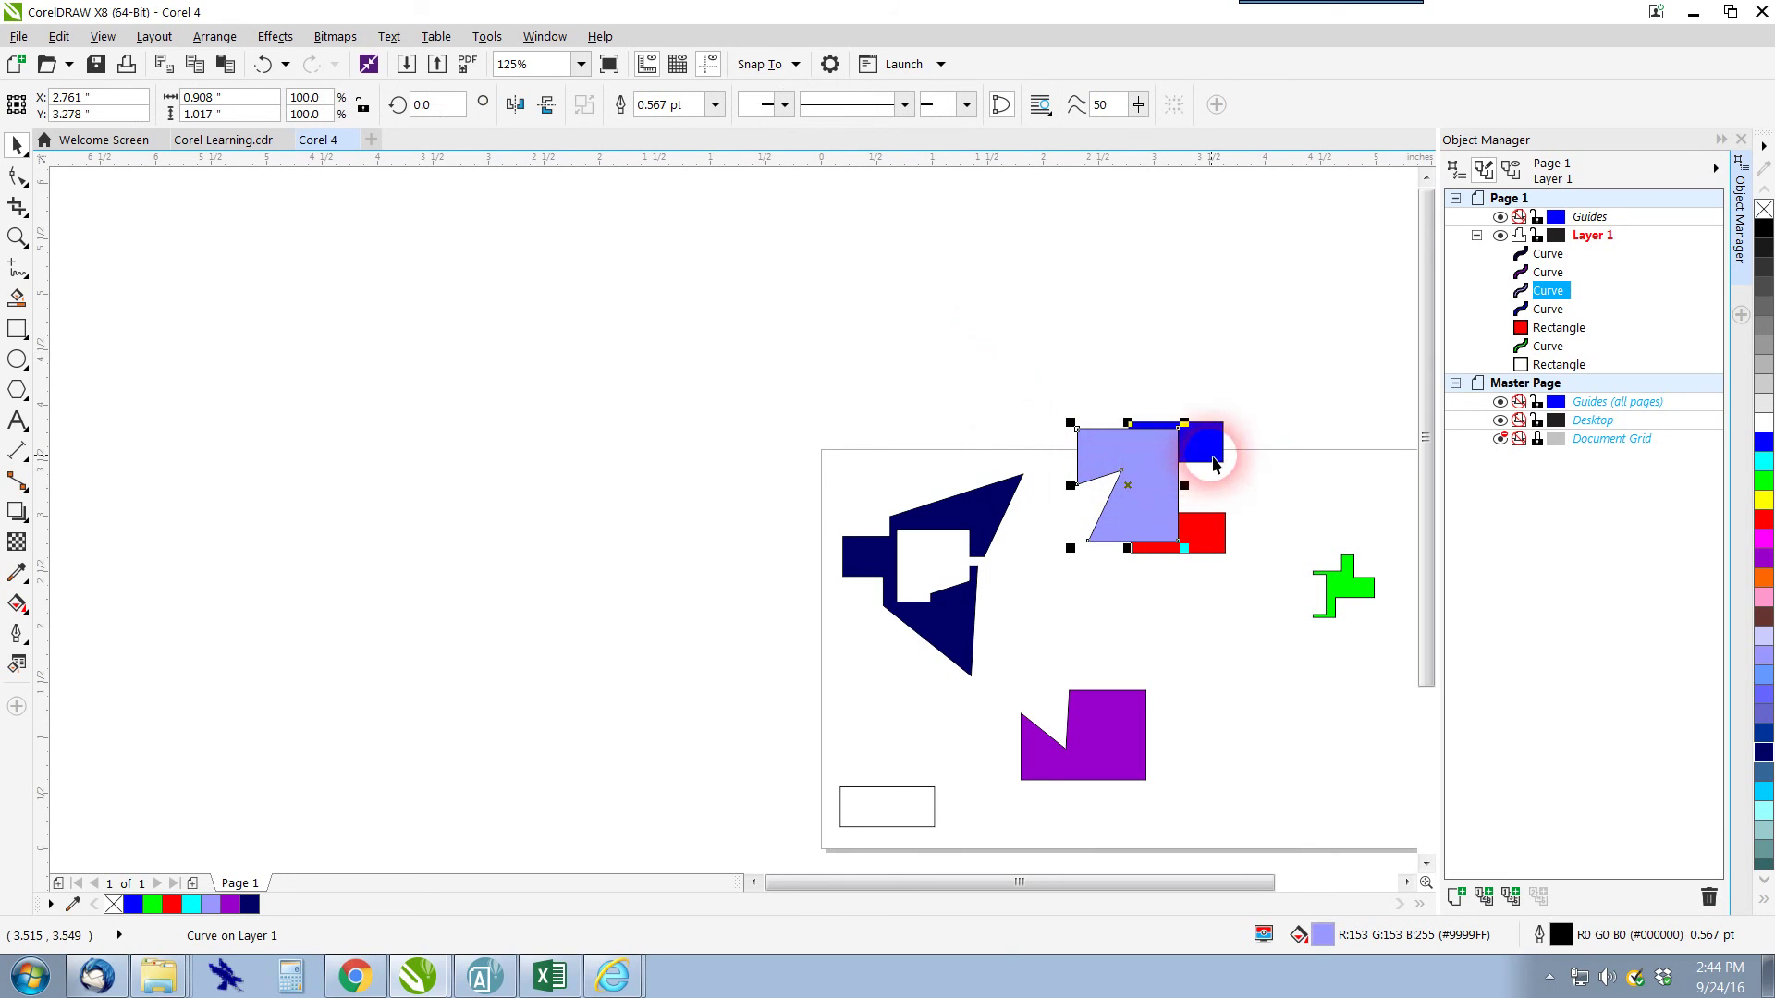
left_click(1146, 525)
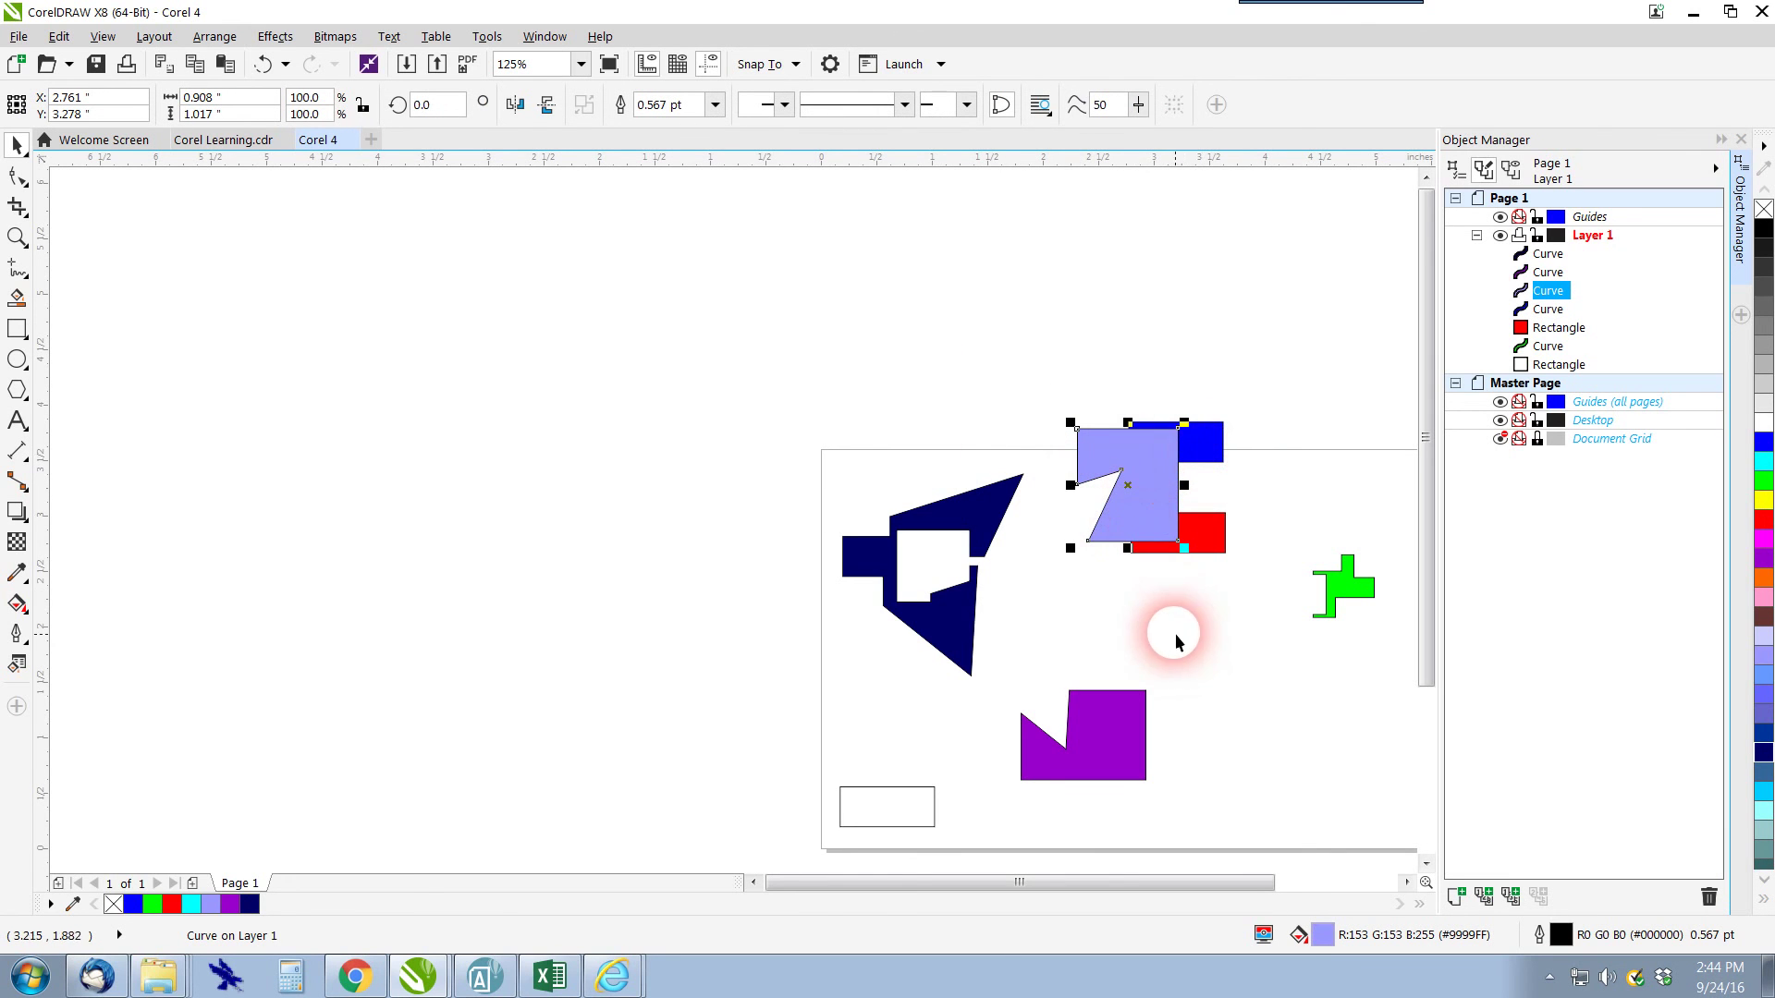
left_click_drag(1022, 365, 1235, 598)
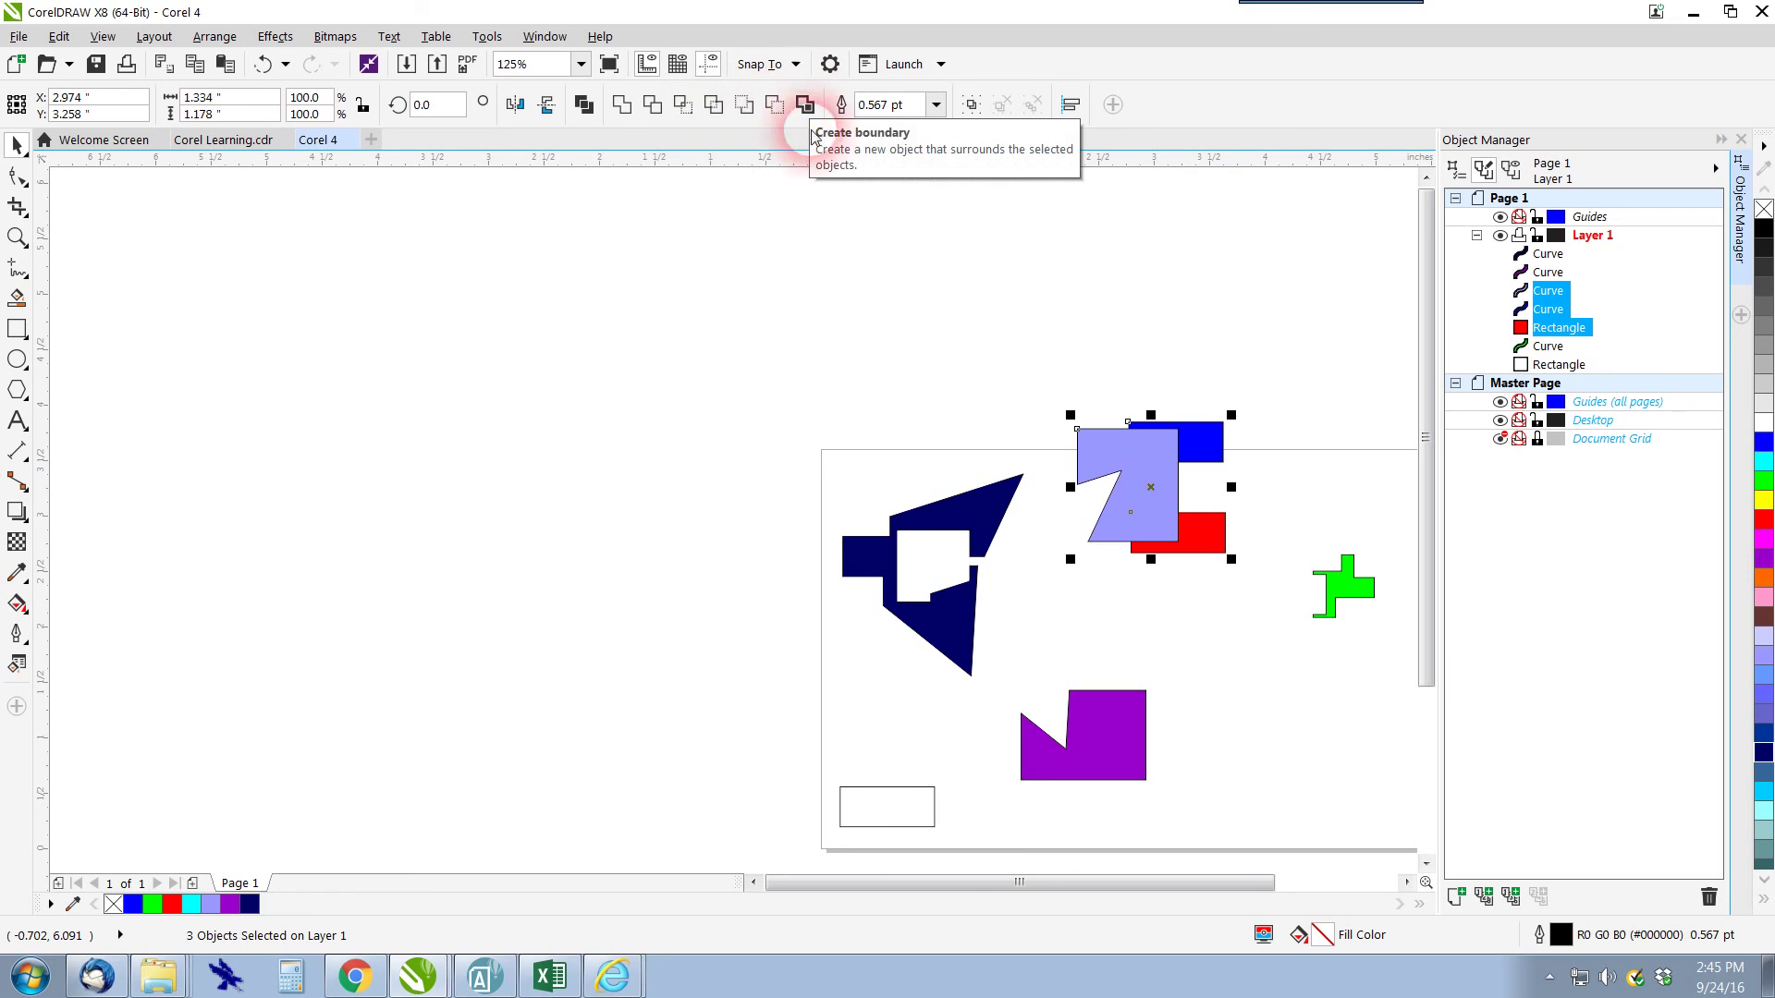
left_click(995, 345)
scroll(1217, 488, "up", 2)
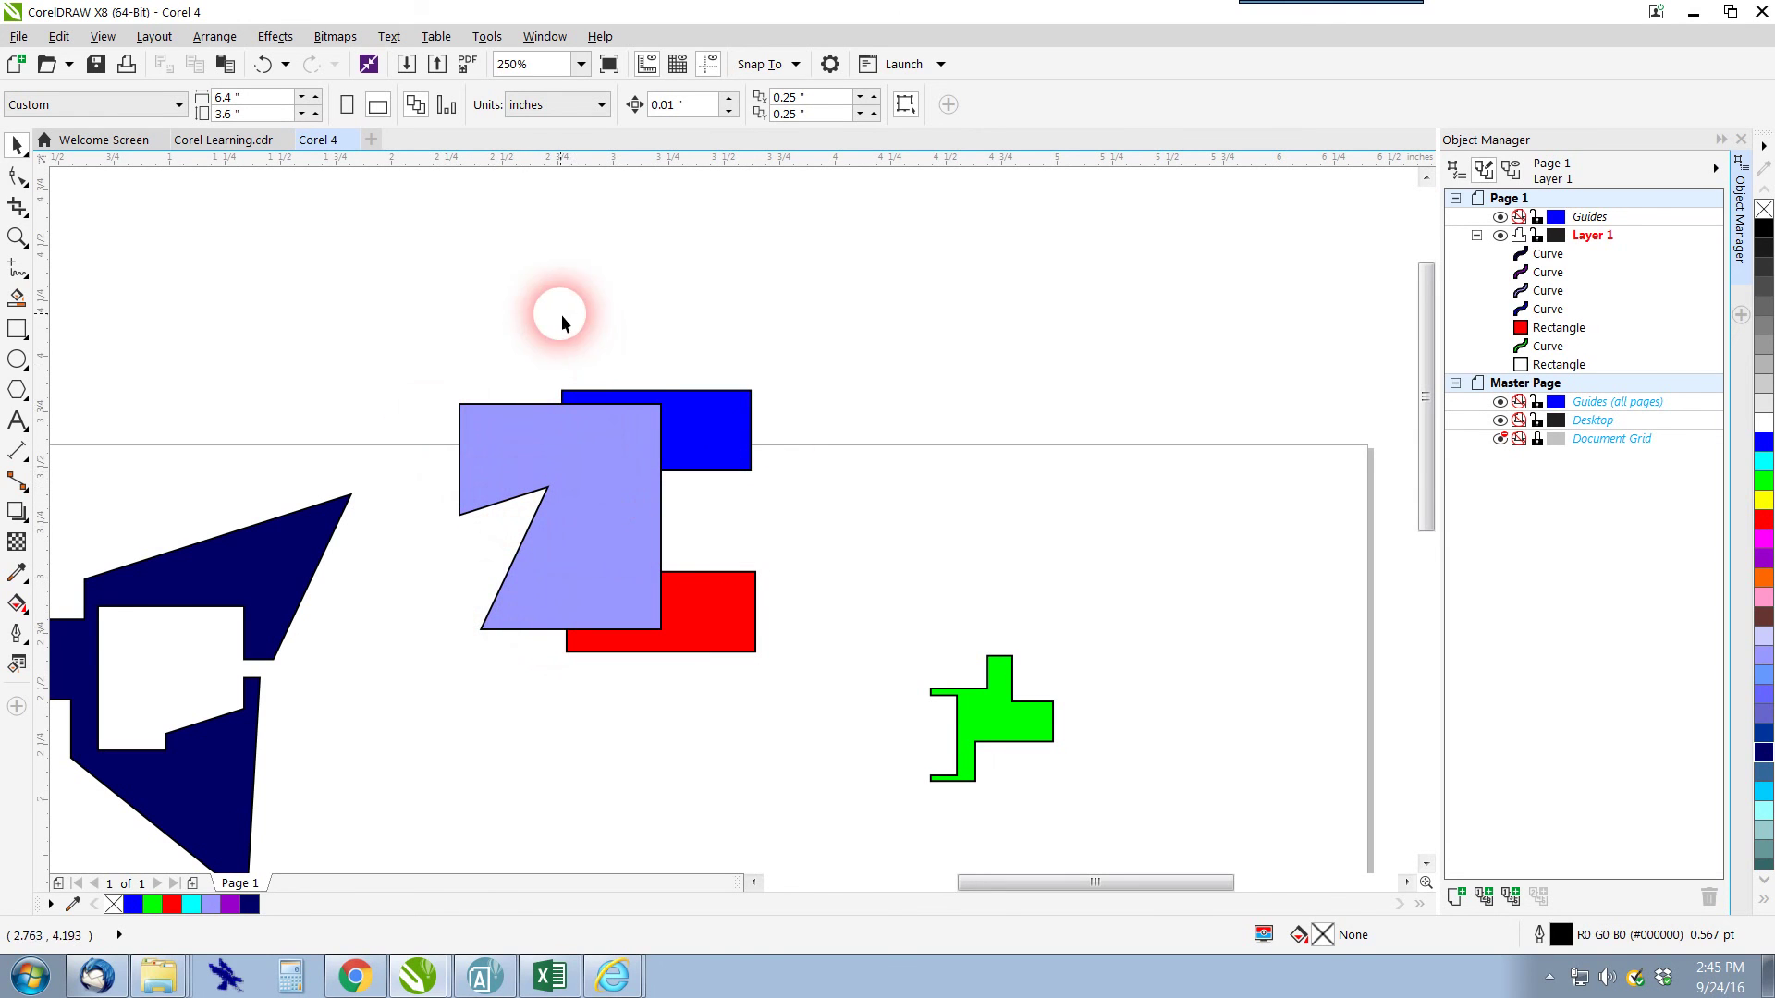
left_click_drag(490, 455, 856, 710)
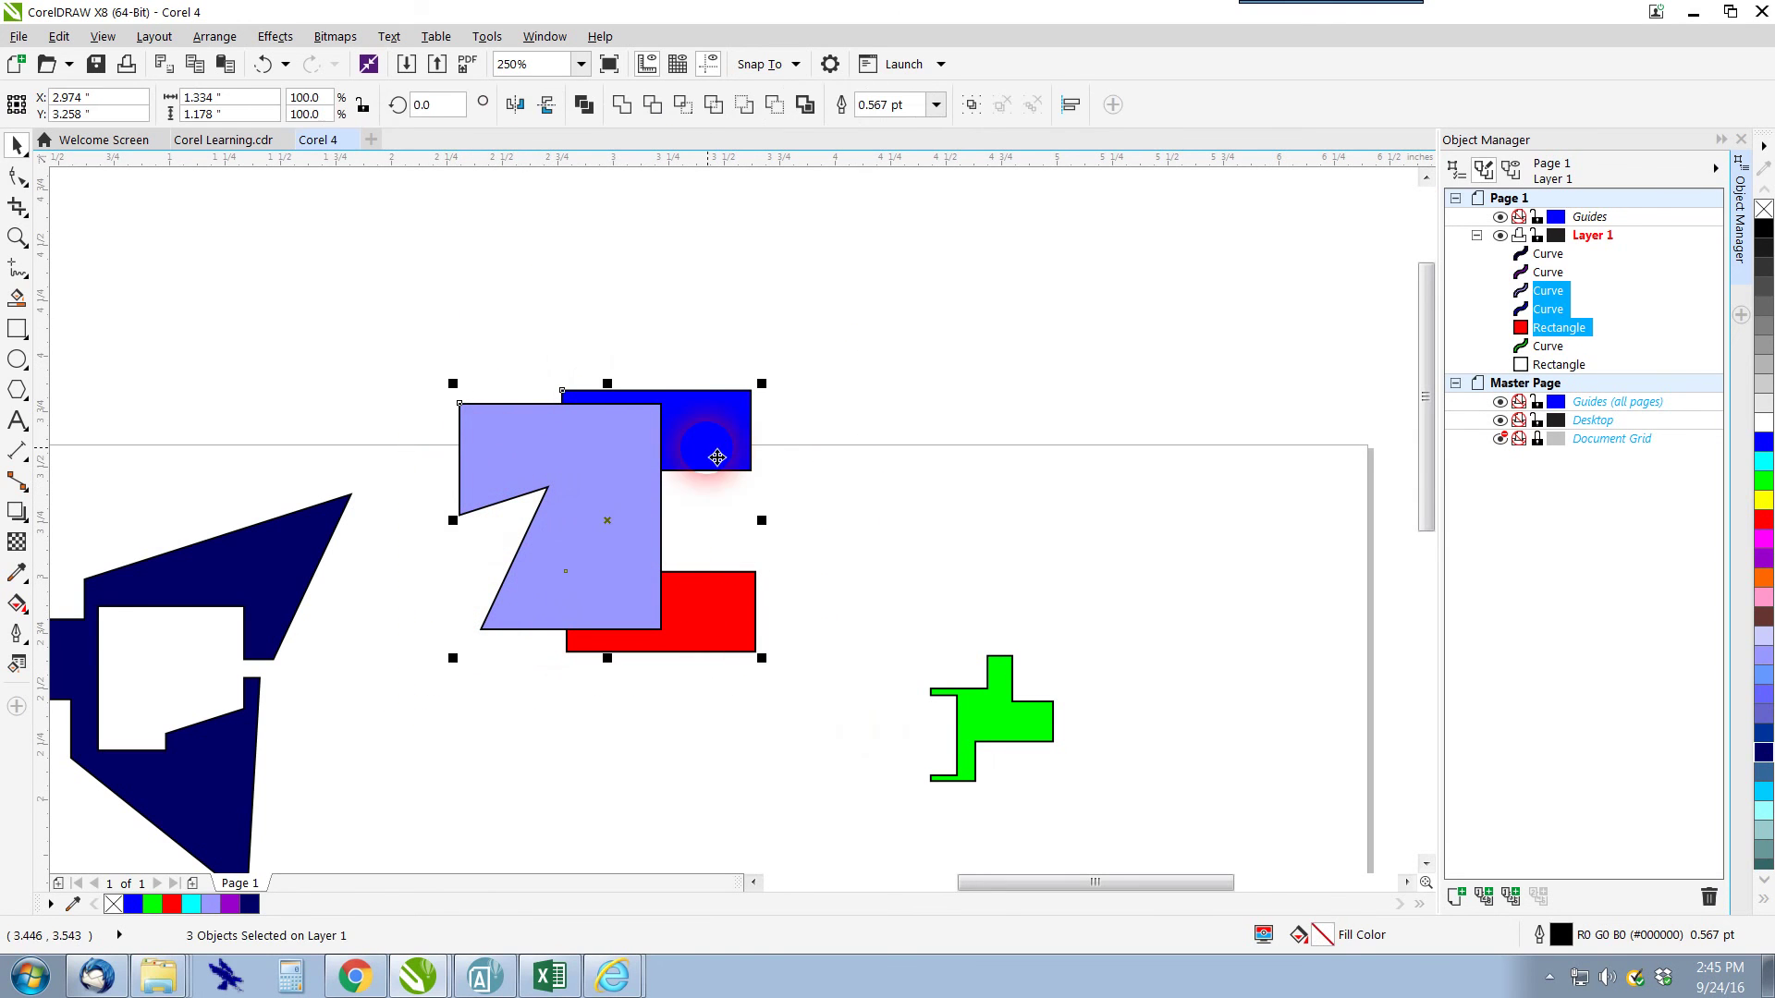
left_click(805, 104)
left_click_drag(608, 541, 1079, 481)
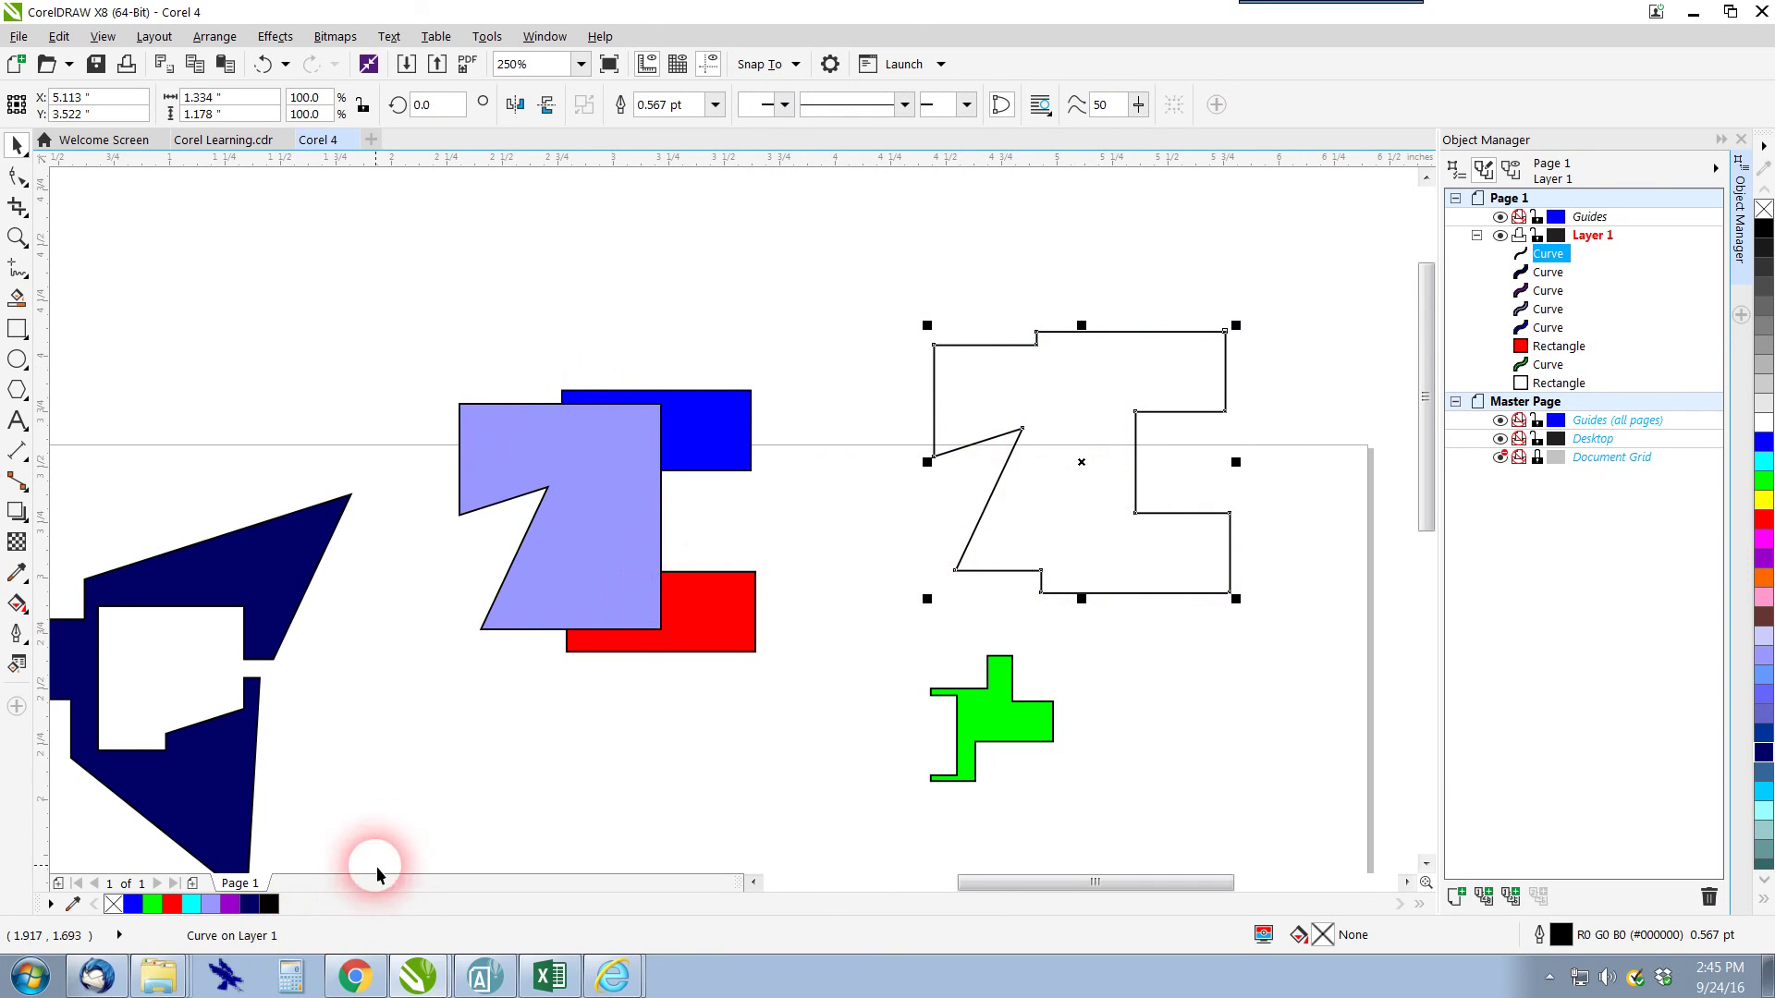
Move the purple, green and light violet shapes so that each overlaps or touches the navy shape
scroll(725, 355, "down", 2)
scroll(819, 680, "up", 2)
left_click_drag(818, 775, 699, 622)
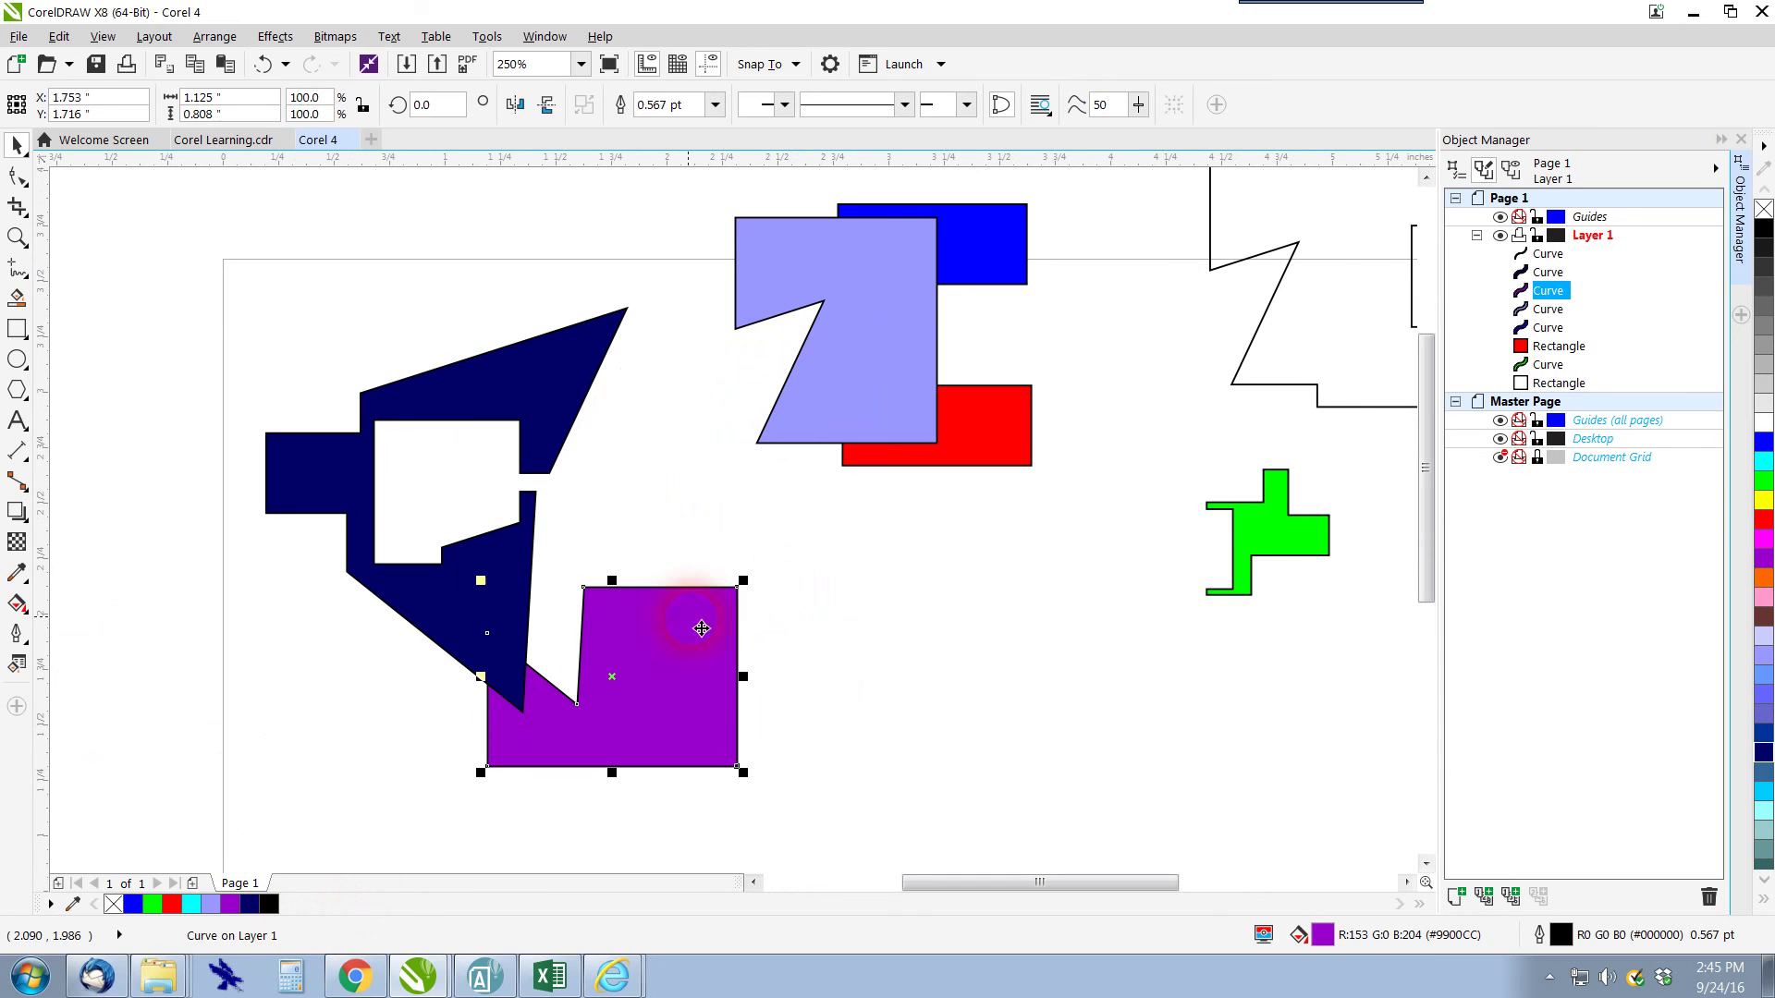
left_click_drag(1324, 530, 608, 511)
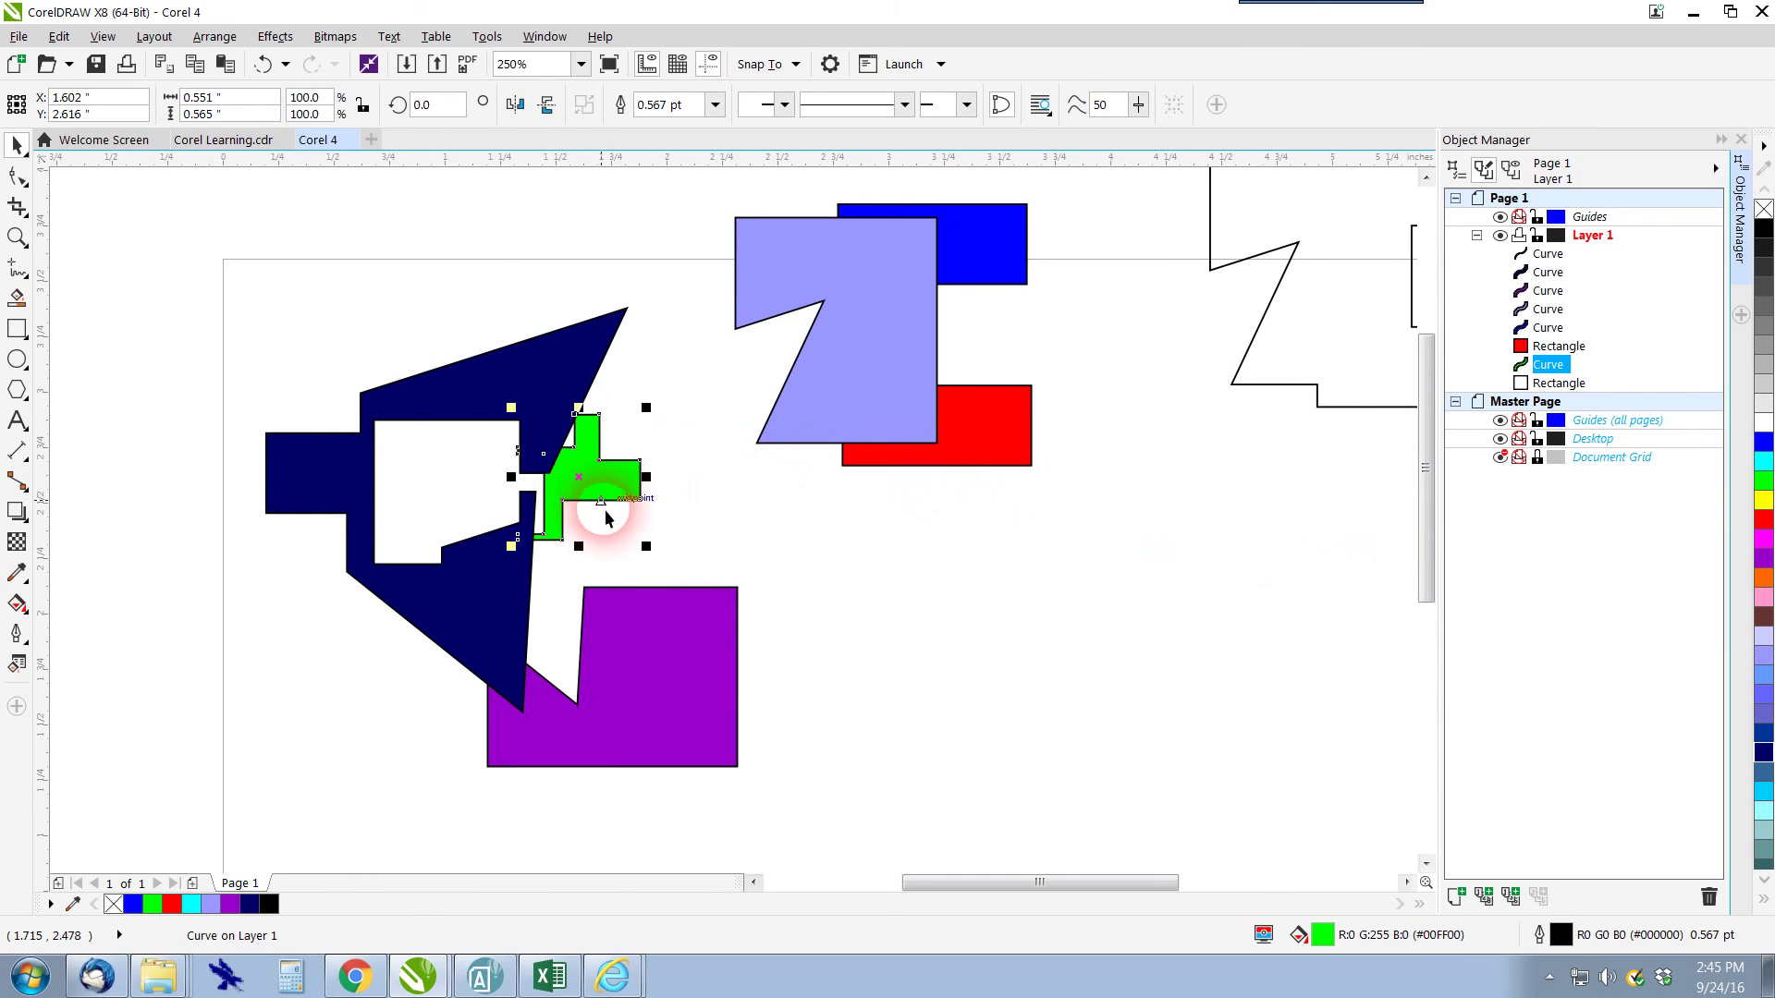
left_click_drag(805, 360, 411, 437)
scroll(780, 601, "down", 1)
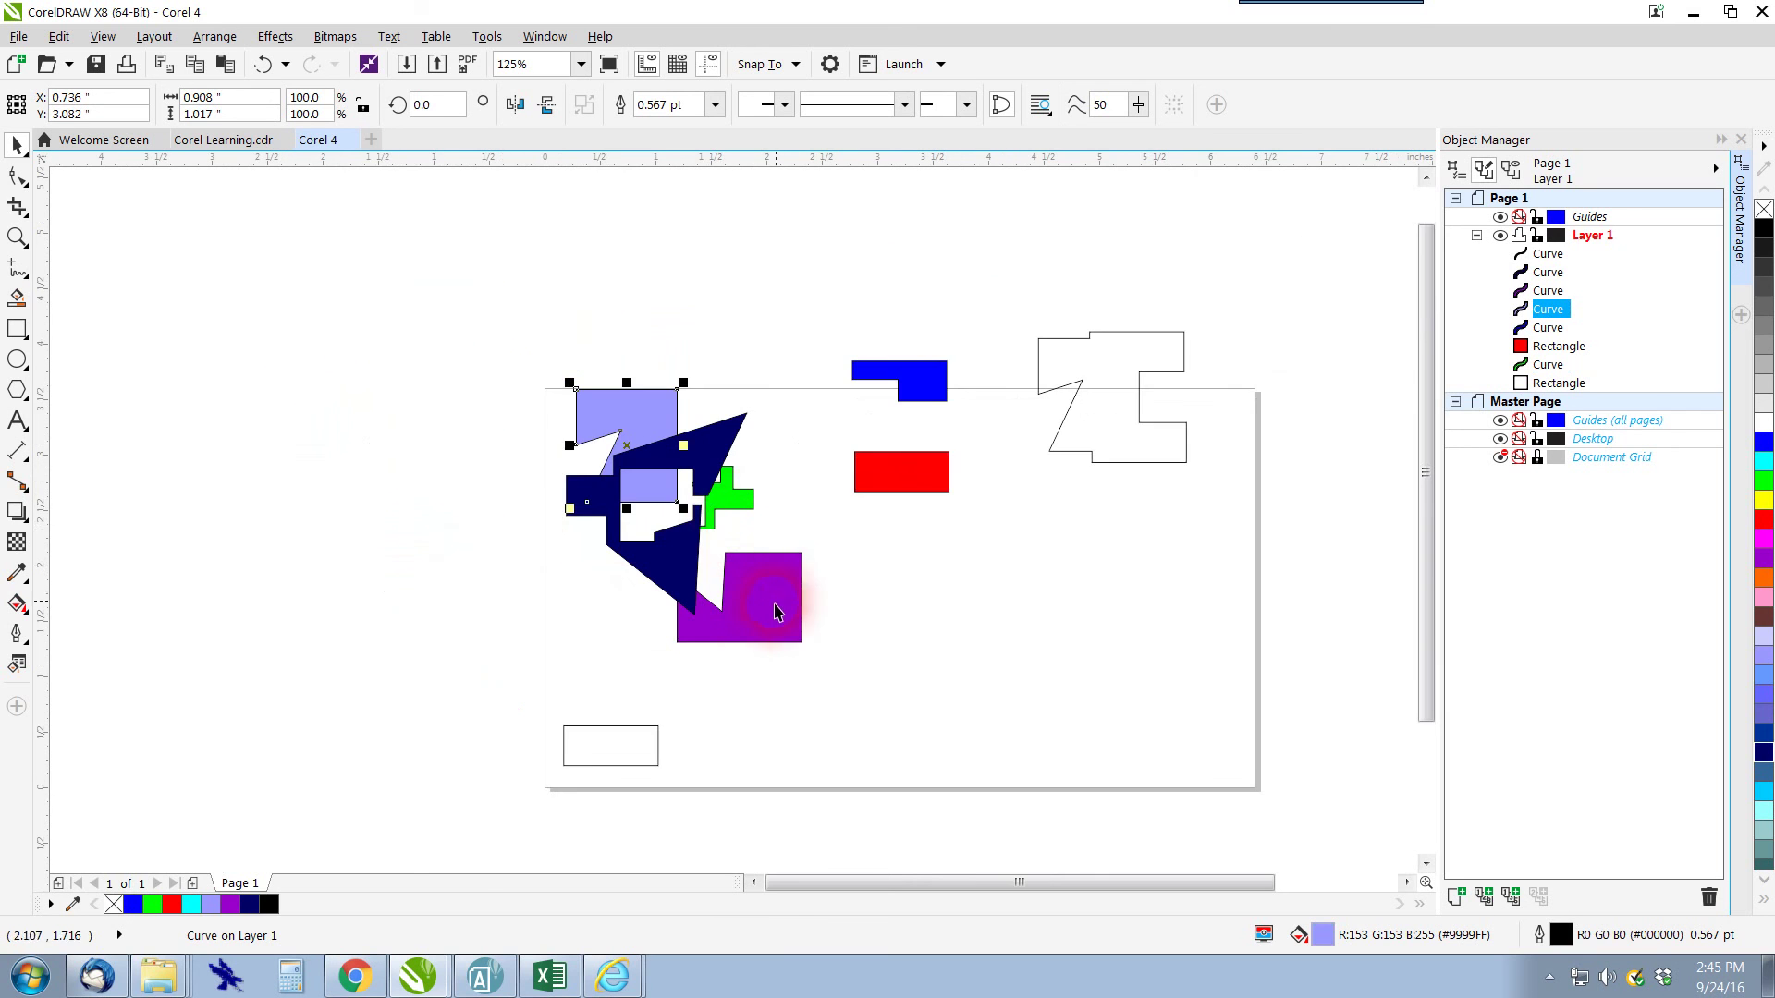
Create a boundary around the navy, purple, green and light violet shapes and move the new outline off the page to its left
scroll(724, 514, "up", 1)
scroll(730, 522, "down", 1)
left_click_drag(502, 245, 824, 654)
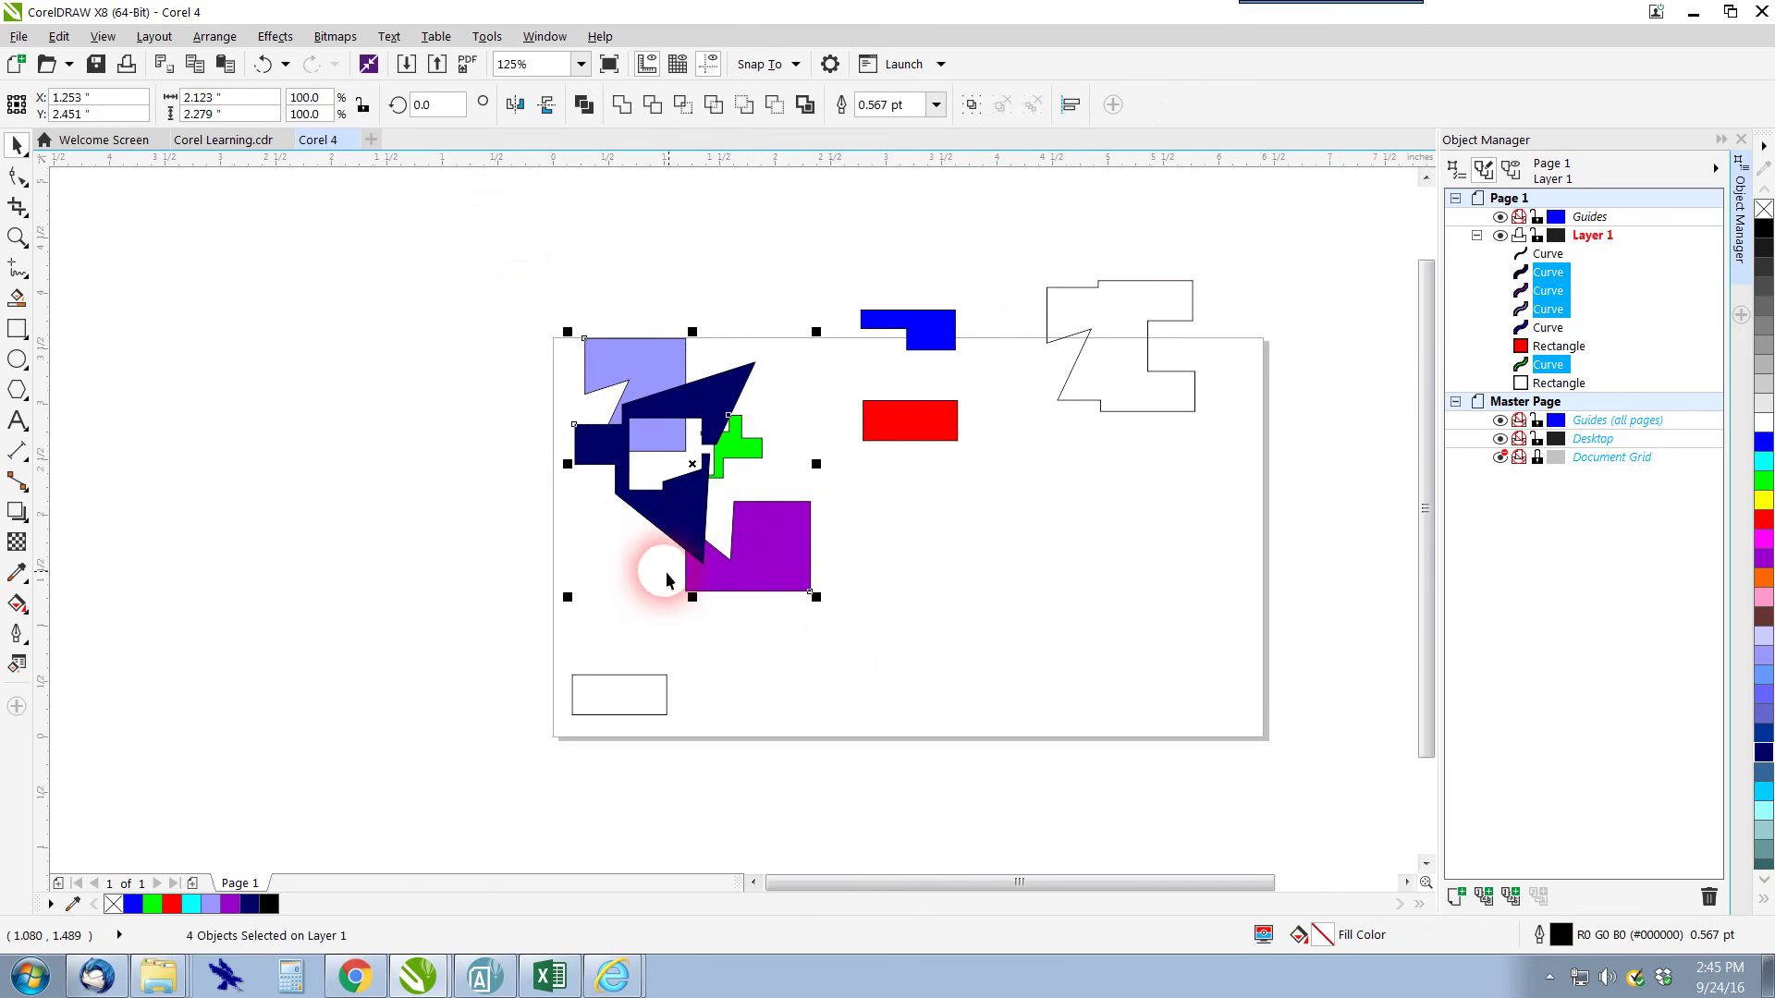
left_click(804, 105)
left_click_drag(694, 464, 353, 464)
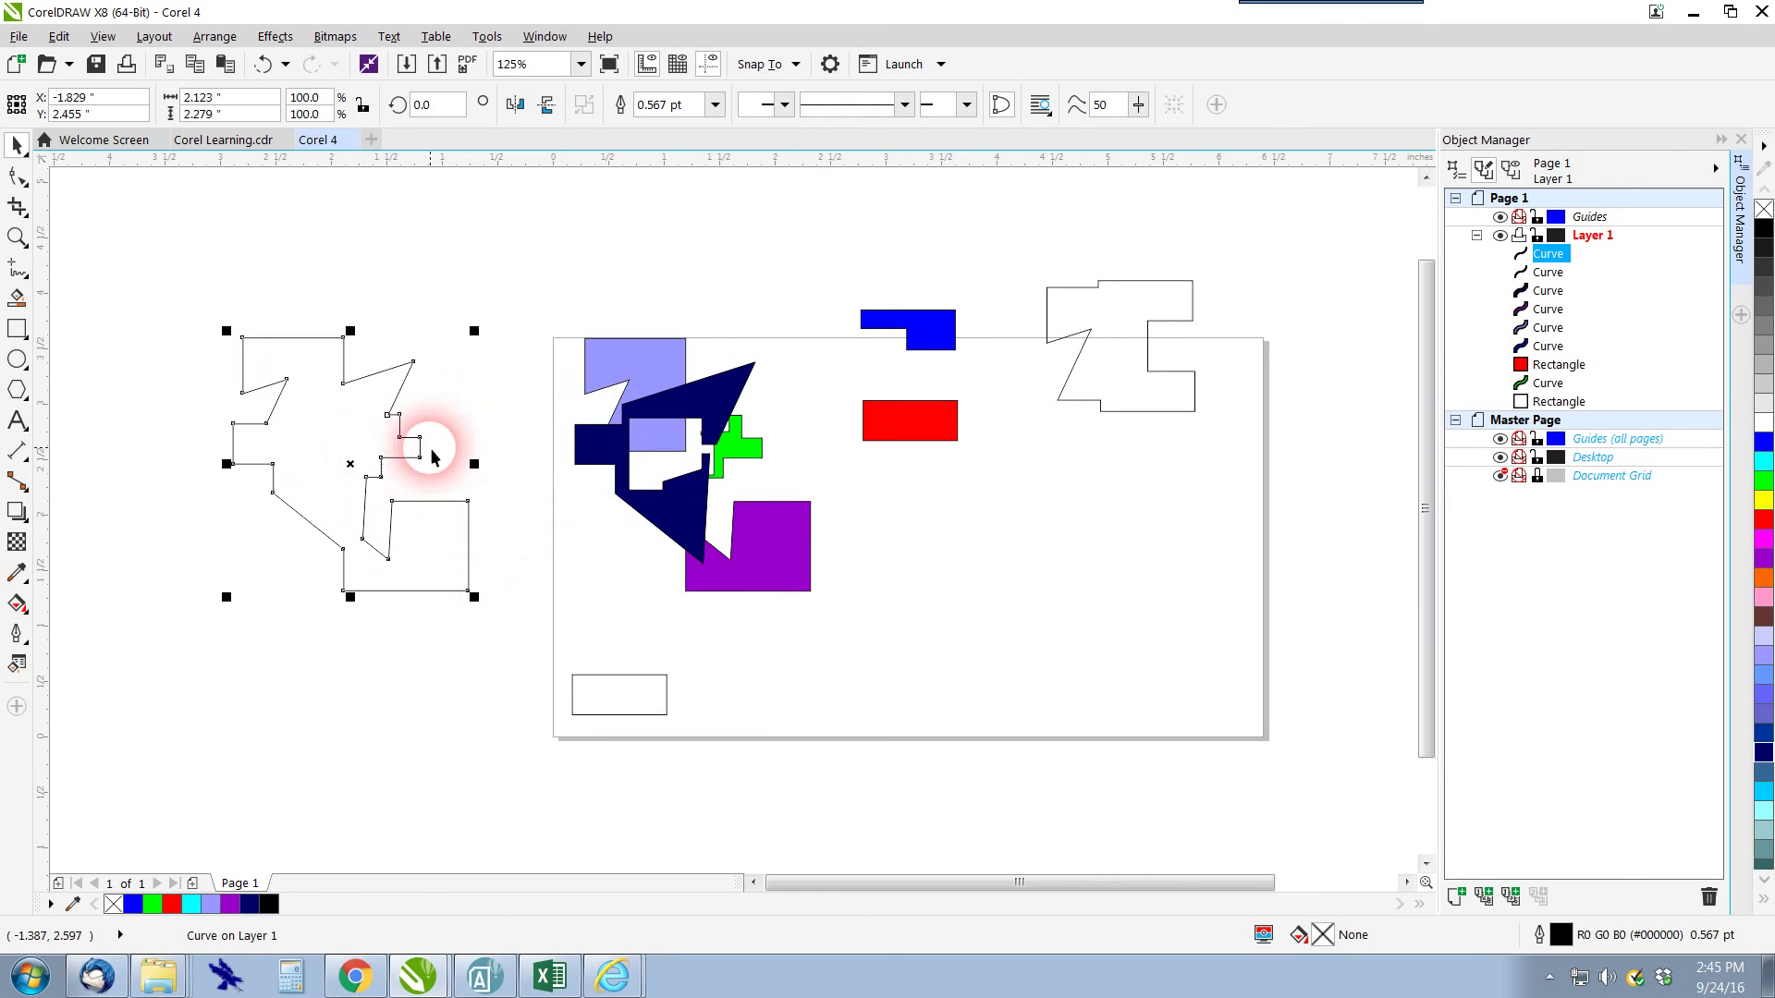
Fill the boundary outline beside the page's left edge with magenta
left_click(505, 251)
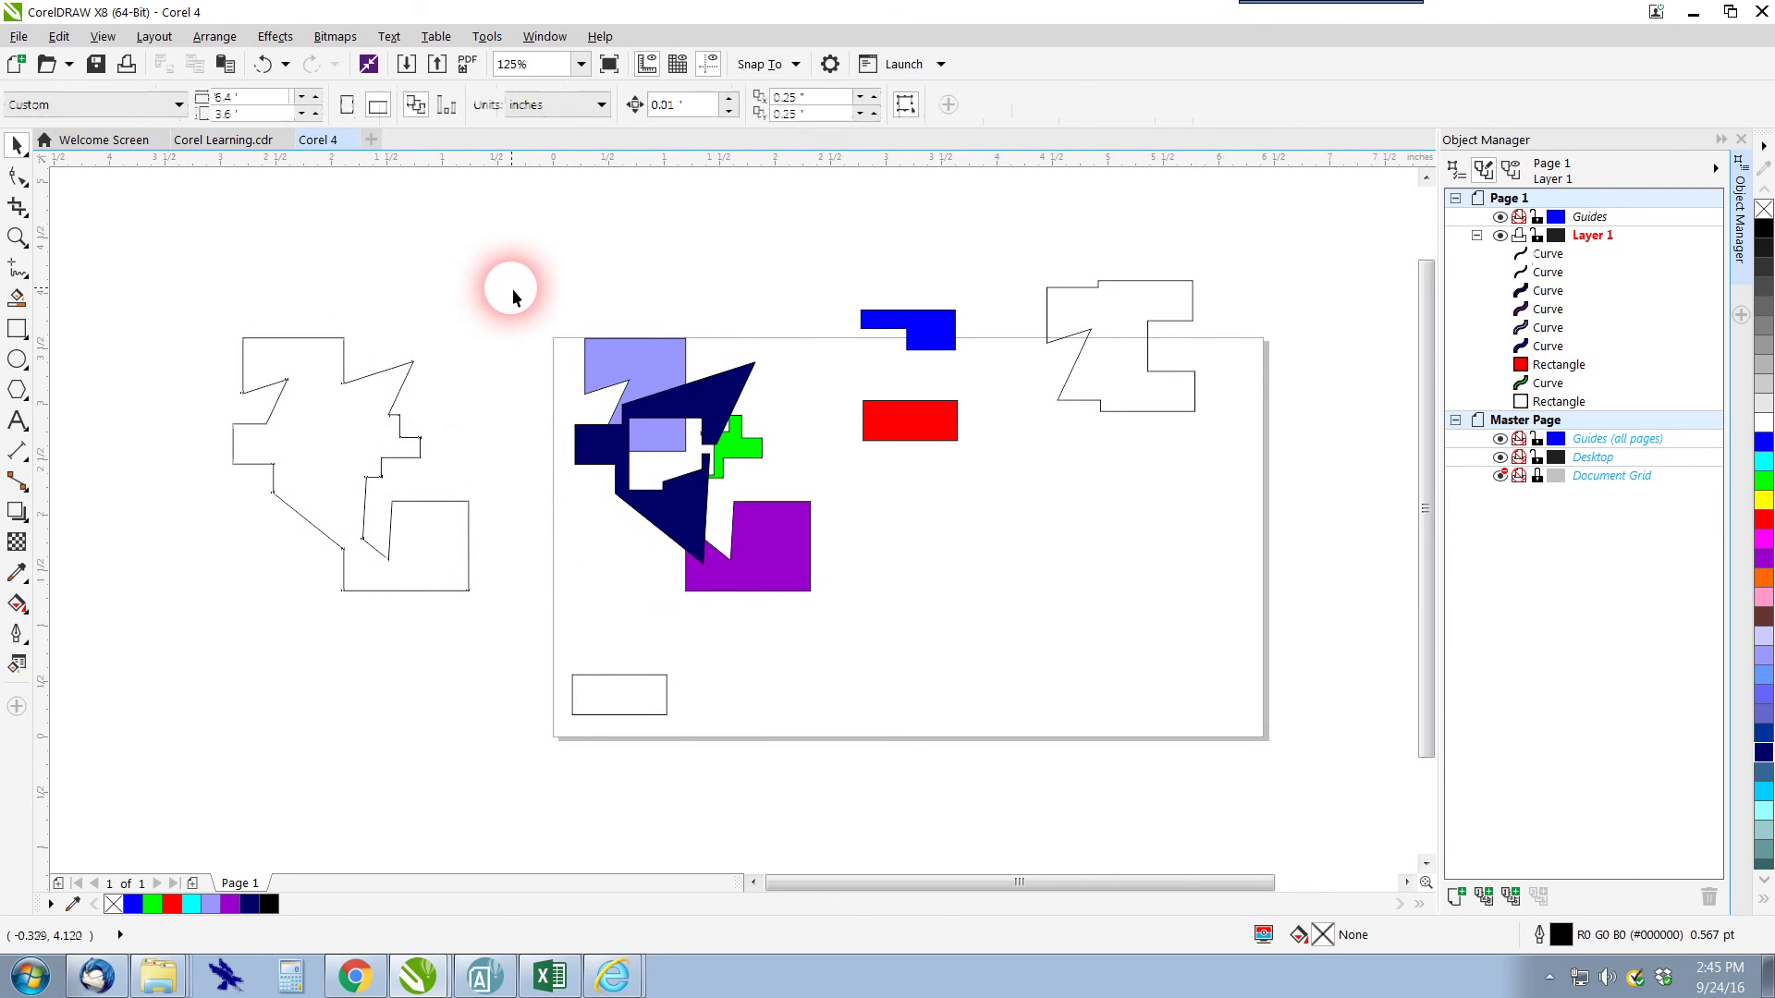
left_click(381, 394)
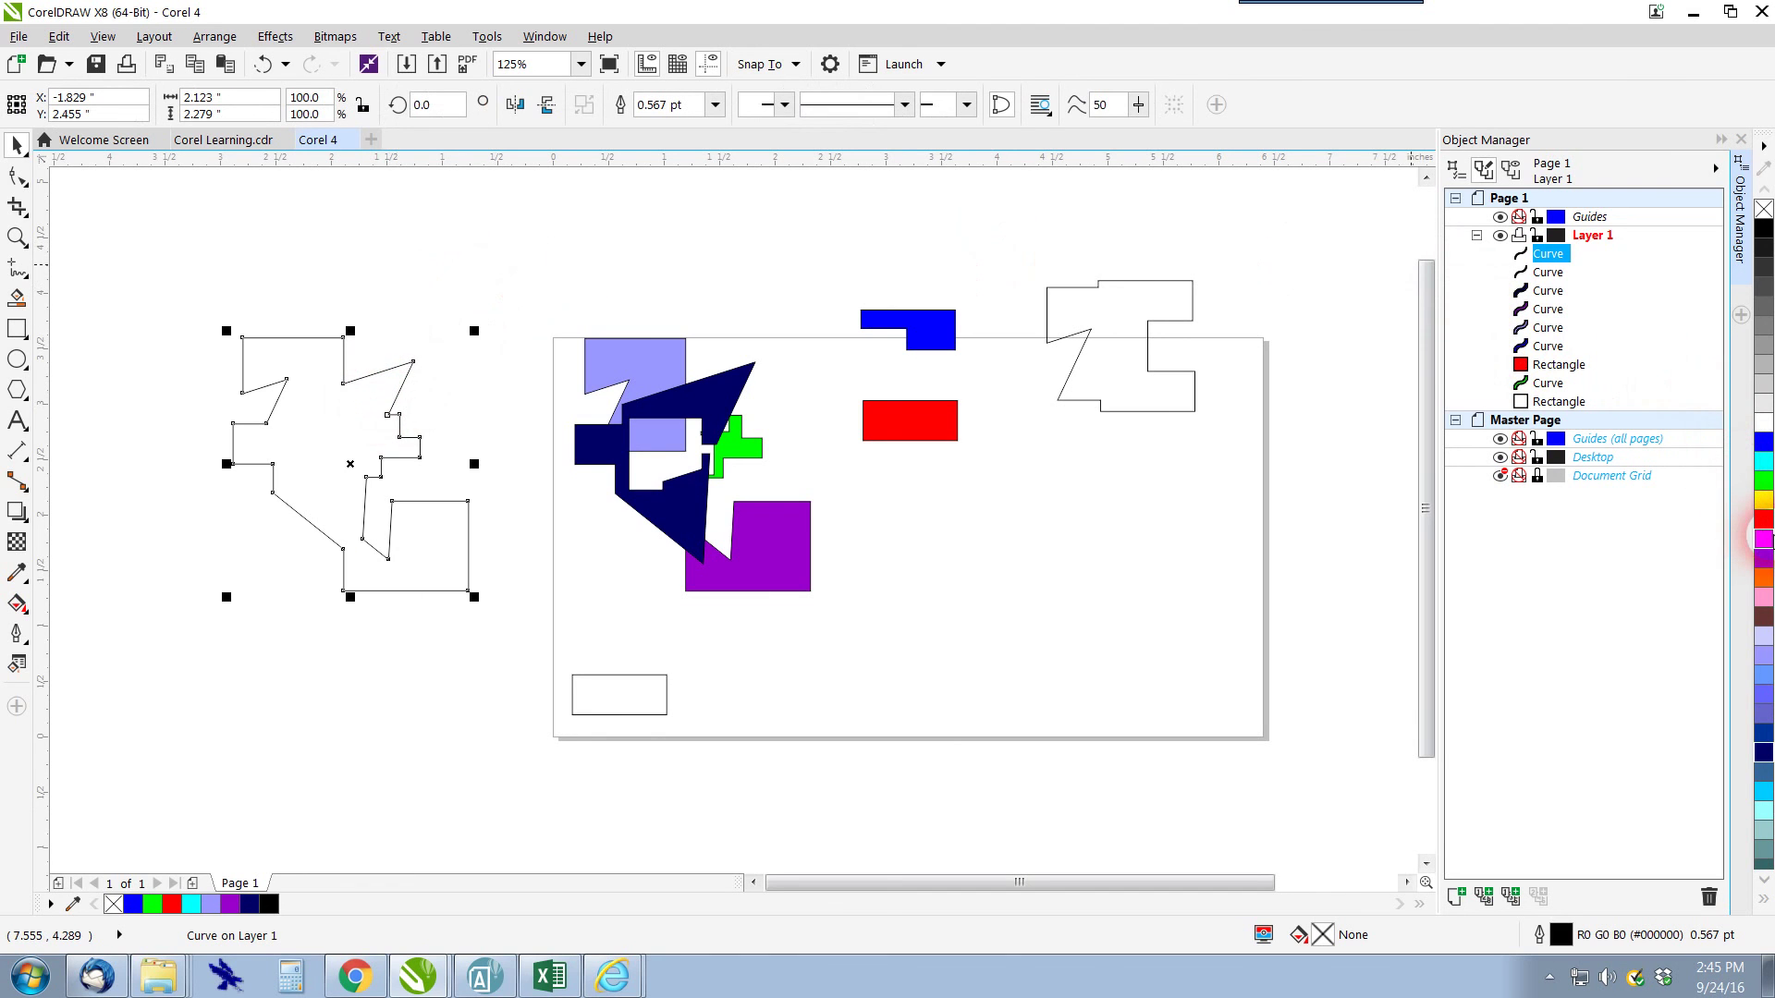
left_click(1763, 539)
left_click(820, 457)
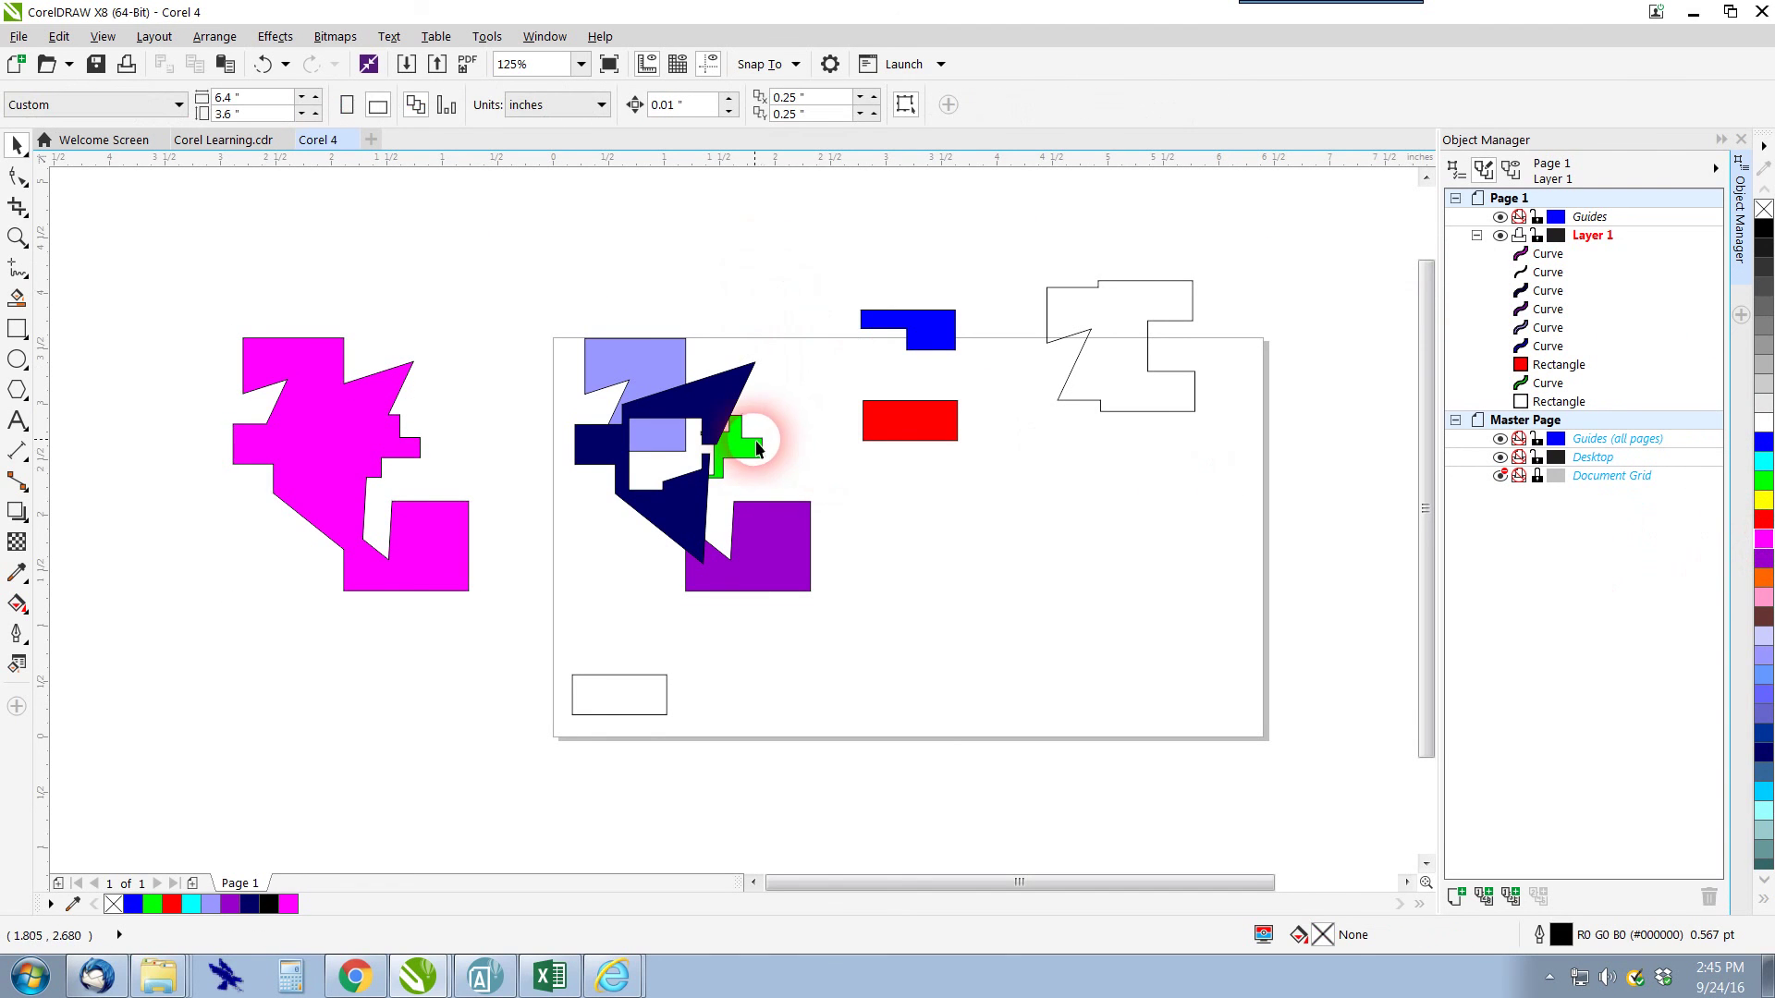
Review the topic list in the Corel Learning.cdr document and return to the Corel 4 document
left_click(238, 144)
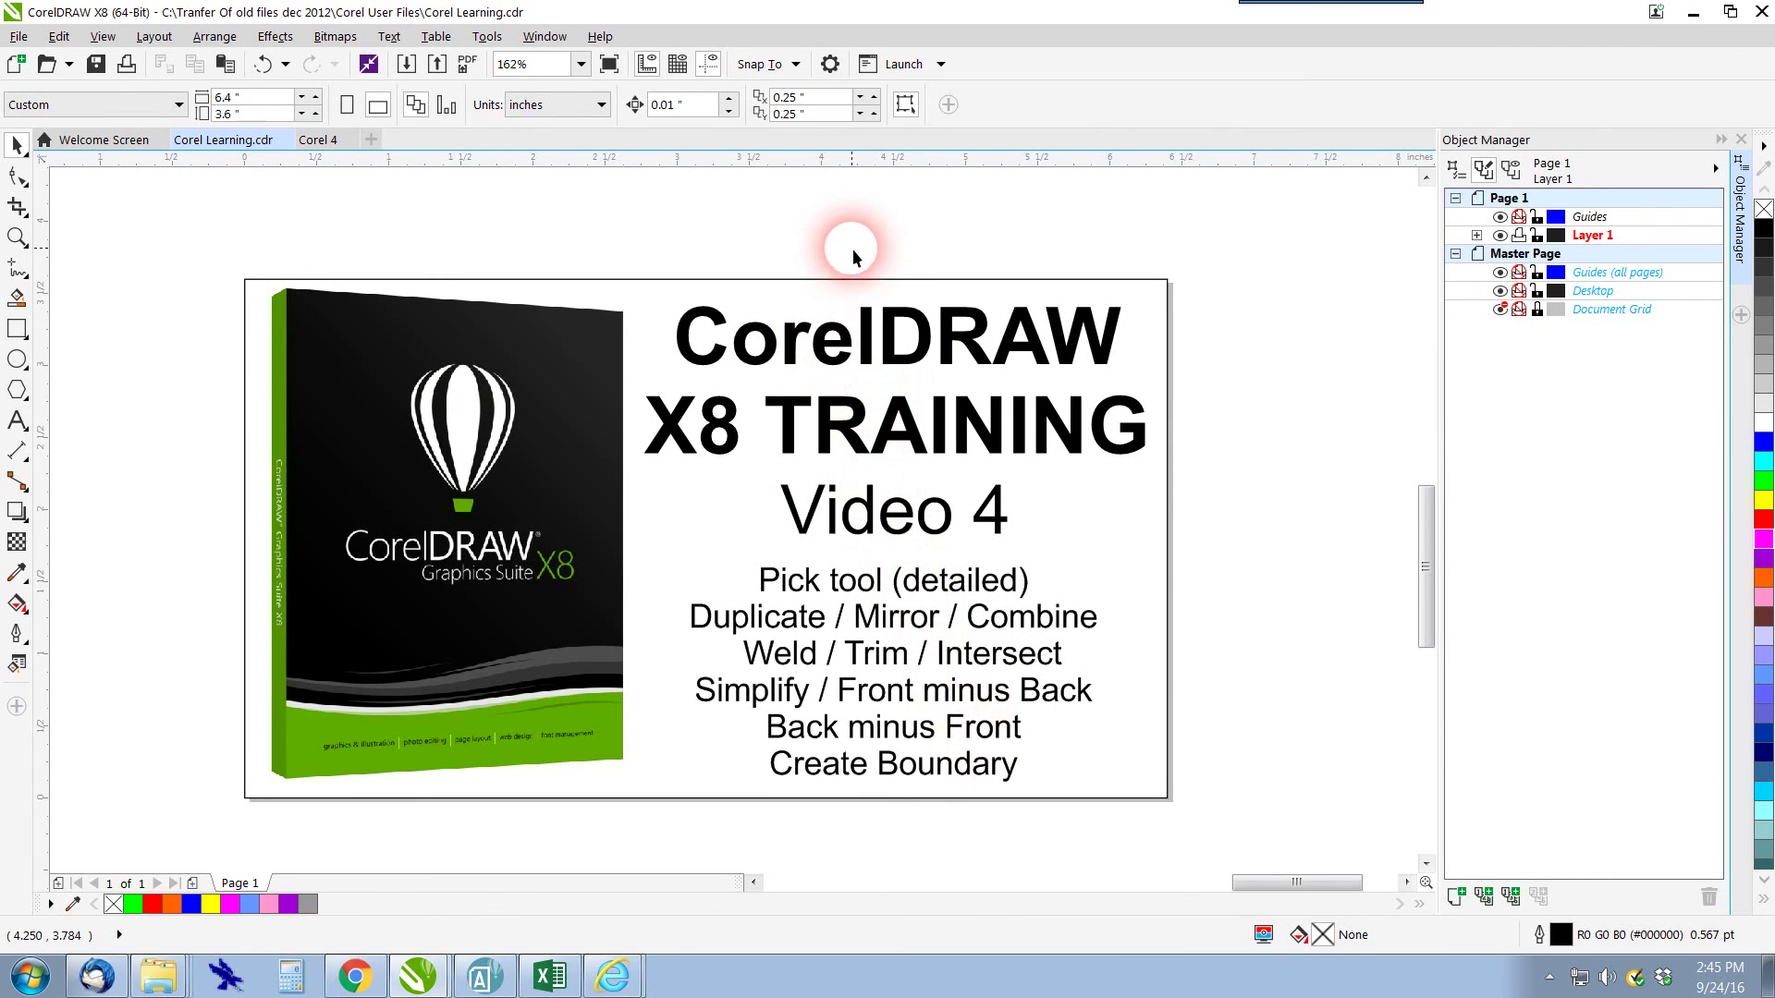
left_click(316, 140)
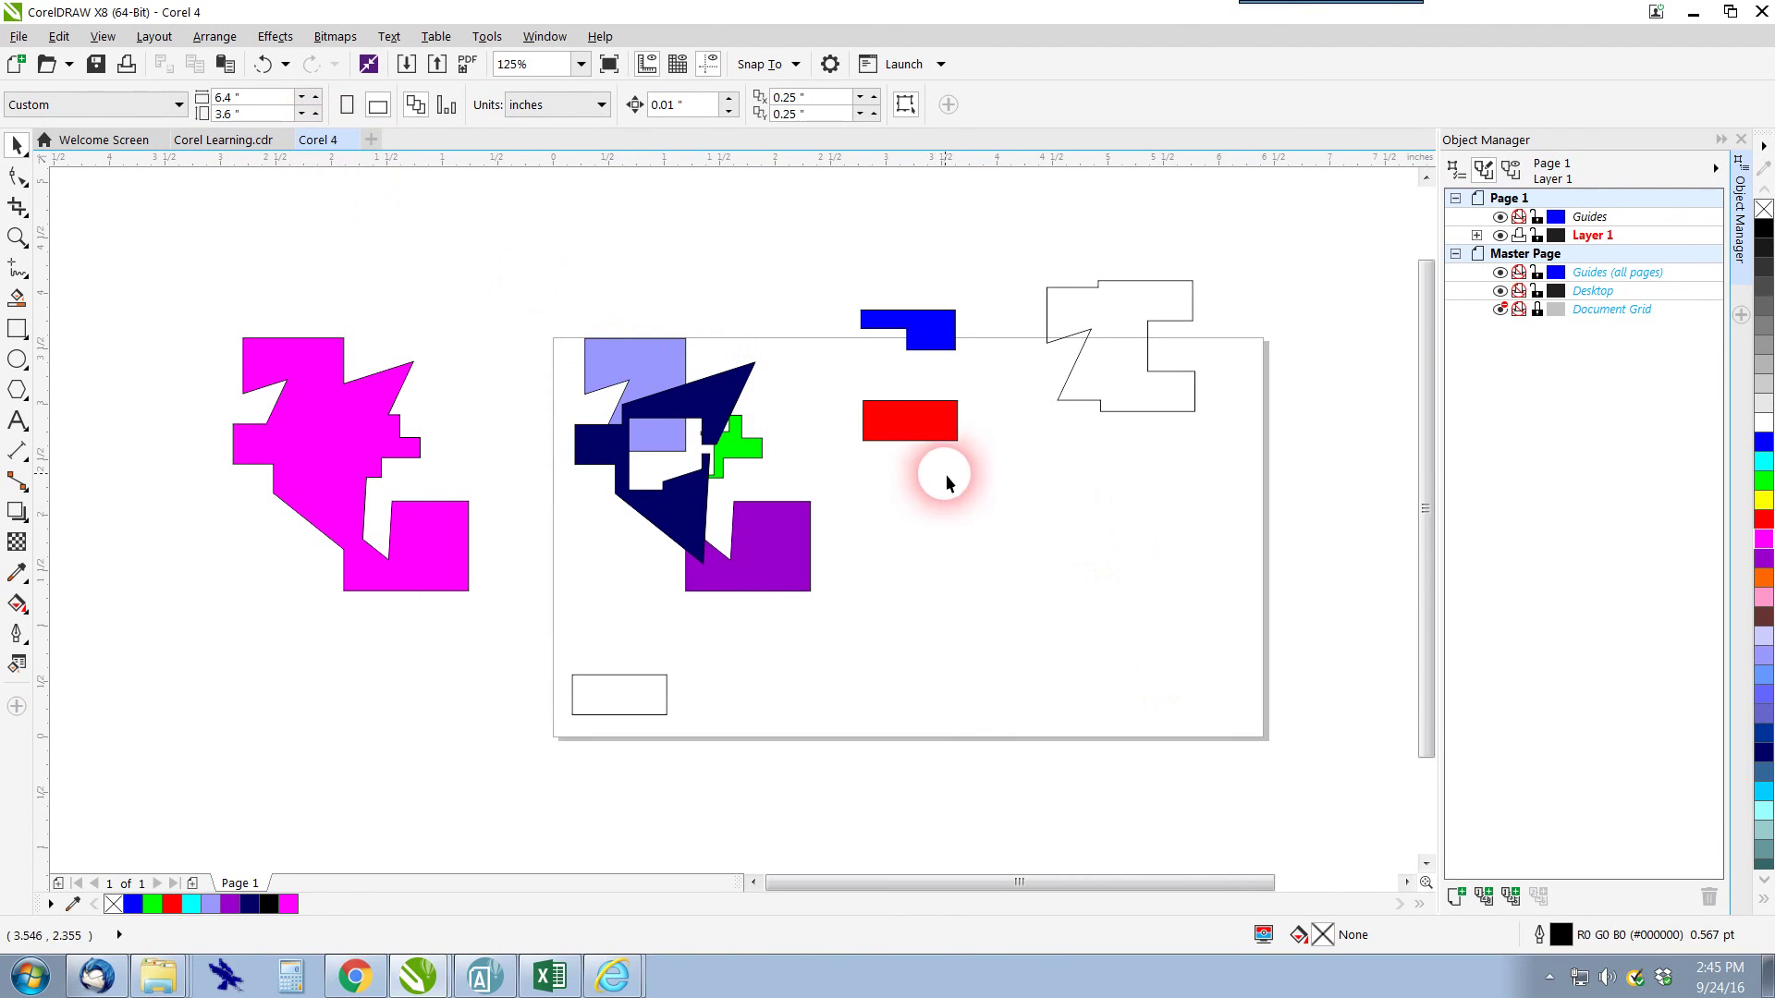
Spread the navy, light violet, blue and red shapes apart so they no longer overlap, and clear the selection
left_click_drag(724, 410, 819, 266)
left_click_drag(895, 314, 977, 317)
left_click_drag(935, 421, 975, 478)
left_click_drag(680, 418, 915, 634)
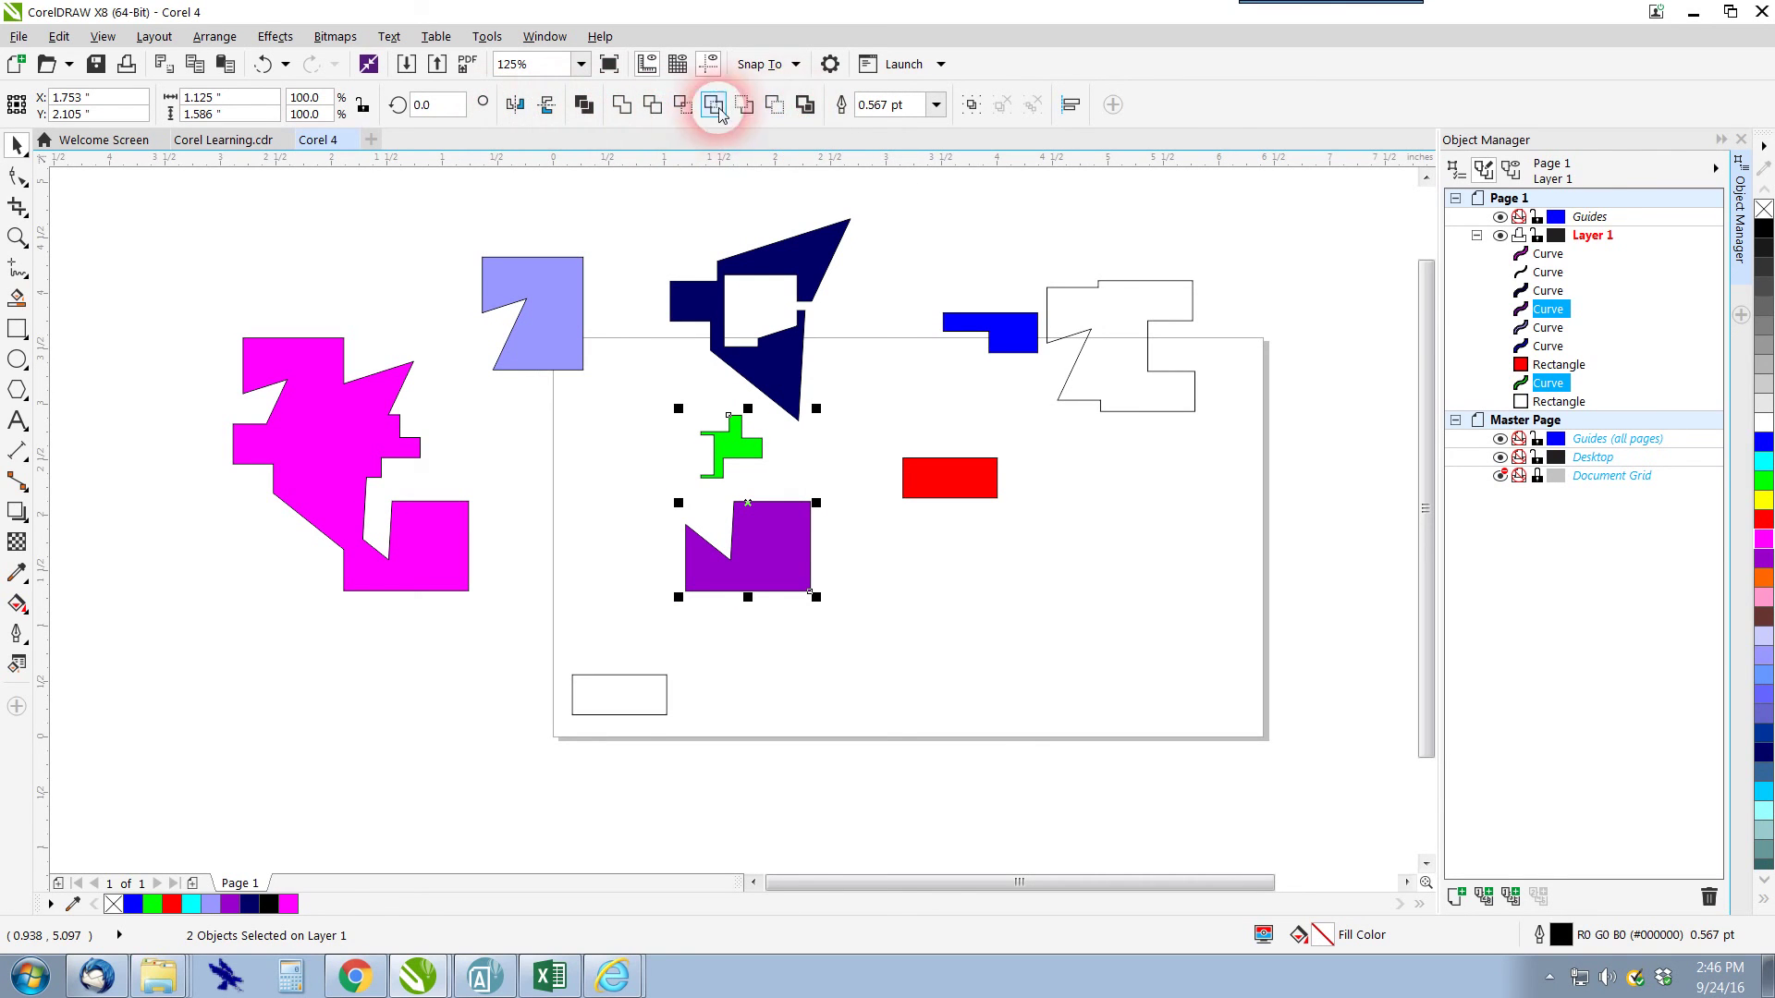
left_click(1066, 658)
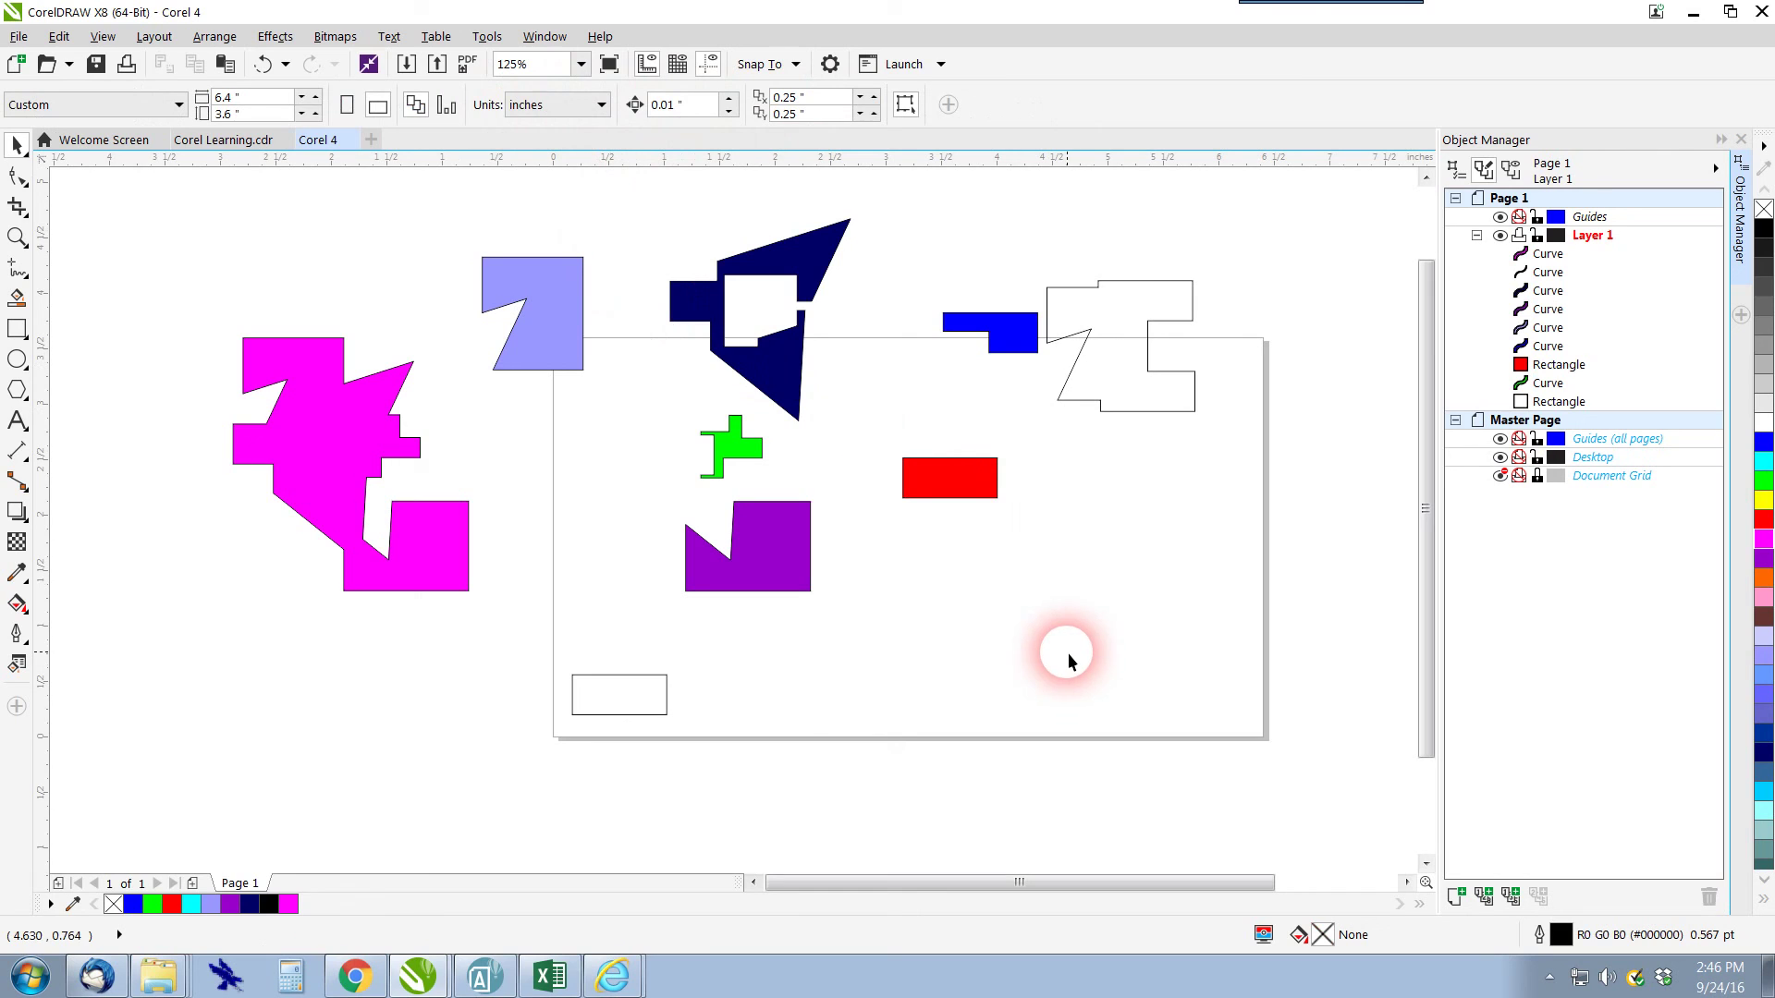